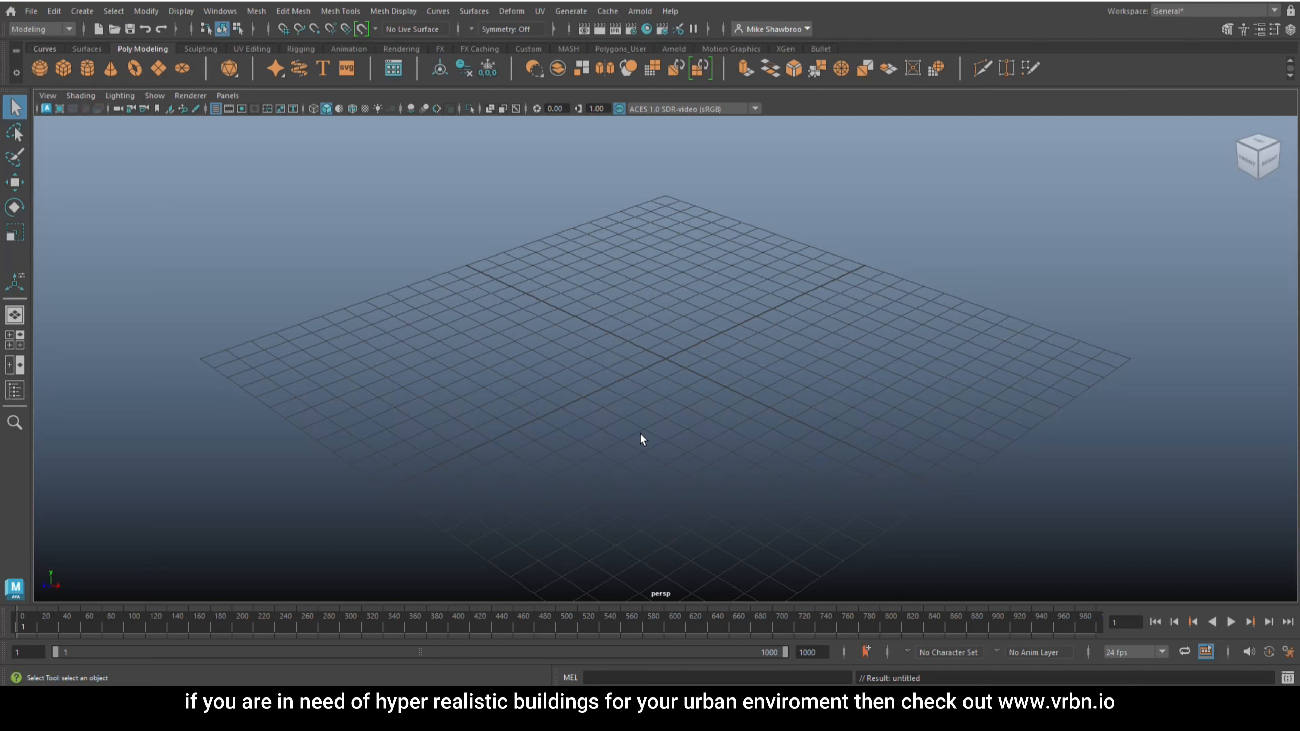
Step: Create a polygon cube at the origin and delete its top and bottom faces, then return to object mode
{"action": "left_click_drag", "start_coordinate": [579, 426], "coordinate": [606, 426], "text": "alt"}
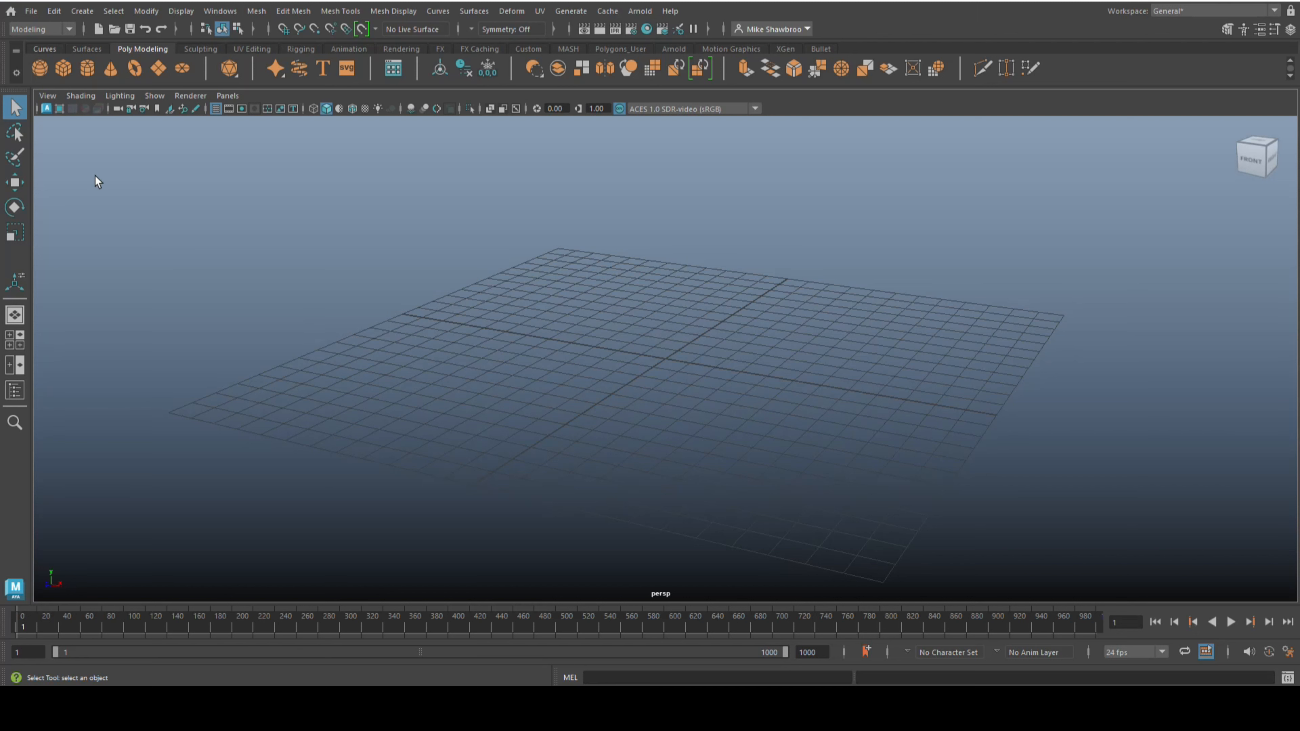
{"action": "left_click", "coordinate": [63, 68]}
{"action": "scroll", "coordinate": [665, 358], "scroll_direction": "up", "scroll_amount": 4}
{"action": "right_click_drag", "start_coordinate": [665, 358], "coordinate": [664, 402]}
{"action": "left_click", "coordinate": [664, 343]}
{"action": "key", "text": "Delete"}
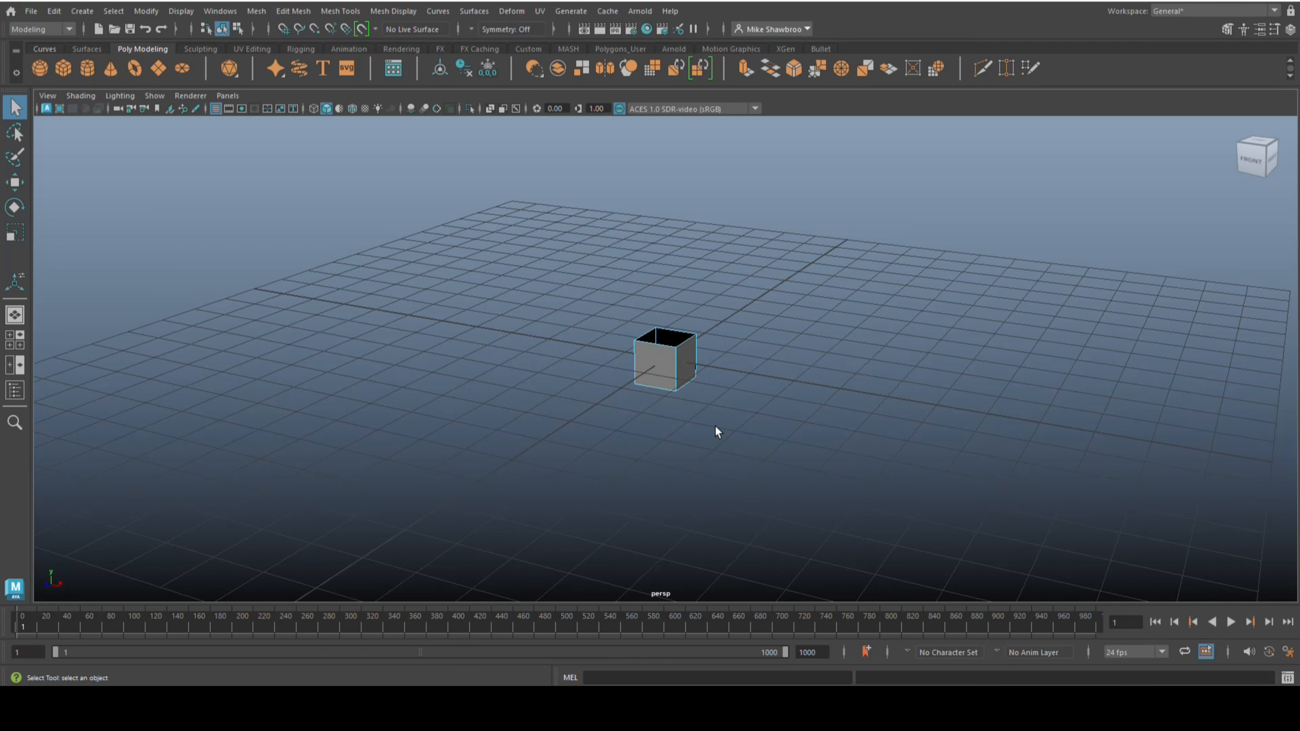
{"action": "left_click_drag", "start_coordinate": [764, 519], "coordinate": [672, 401], "text": "alt"}
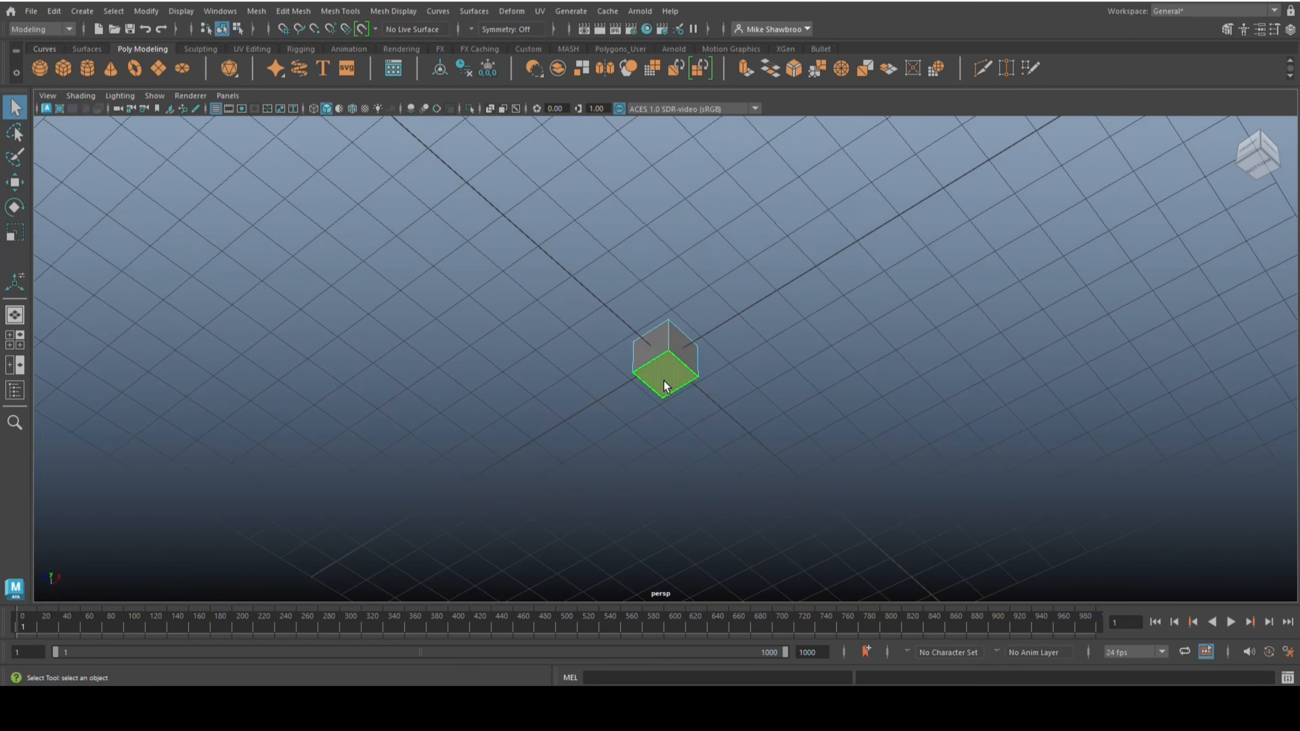
{"action": "left_click_drag", "start_coordinate": [783, 527], "coordinate": [661, 387], "text": "alt"}
{"action": "right_click_drag", "start_coordinate": [661, 360], "coordinate": [742, 279]}
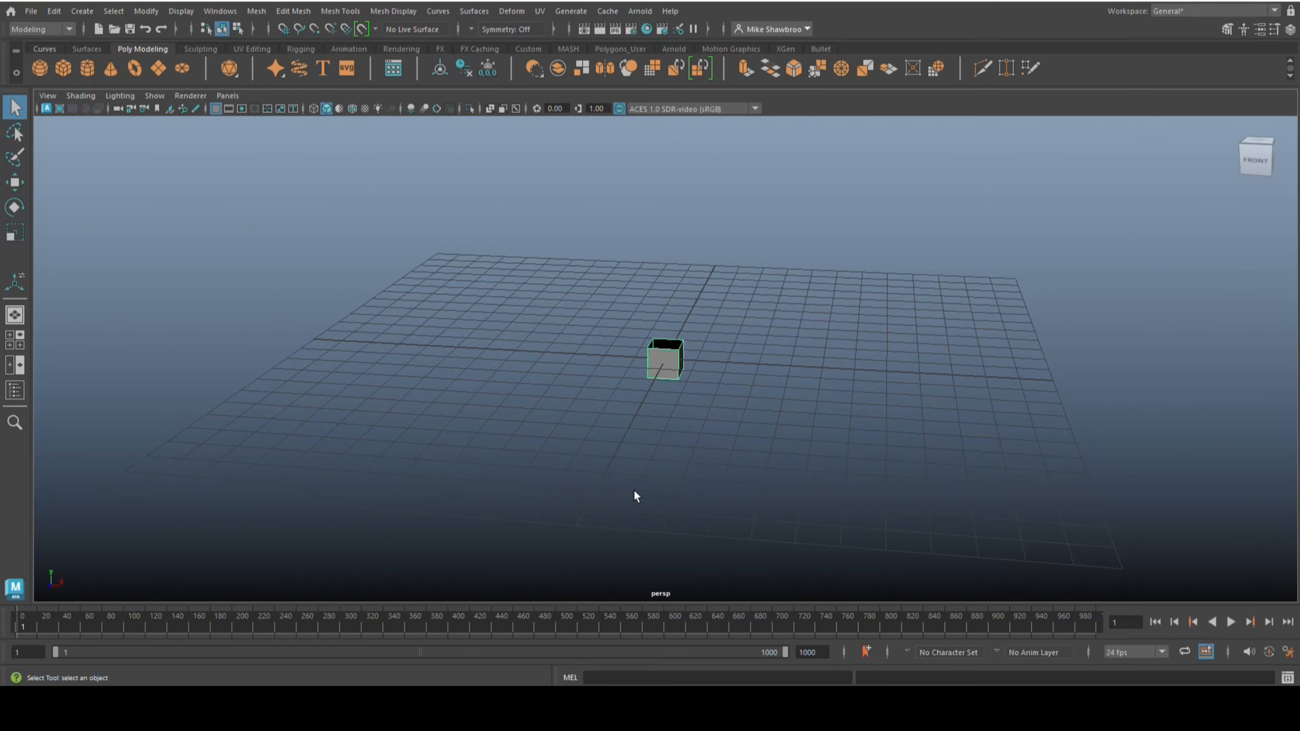
Step: Scale the open cube along its horizontal axes into a large, low rectangular frame that covers most of the grid
{"action": "key", "text": "r"}
{"action": "left_click_drag", "start_coordinate": [665, 362], "coordinate": [1295, 405]}
{"action": "left_click_drag", "start_coordinate": [656, 380], "coordinate": [561, 556]}
{"action": "left_click_drag", "start_coordinate": [652, 381], "coordinate": [649, 404]}
{"action": "mouse_move", "coordinate": [795, 526]}
{"action": "left_mouse_down", "text": "alt"}
{"action": "mouse_move", "coordinate": [699, 560]}
{"action": "mouse_move", "coordinate": [681, 514]}
{"action": "mouse_move", "coordinate": [816, 505]}
{"action": "mouse_move", "coordinate": [839, 529]}
{"action": "mouse_move", "coordinate": [809, 528]}
{"action": "left_mouse_up", "text": "alt"}
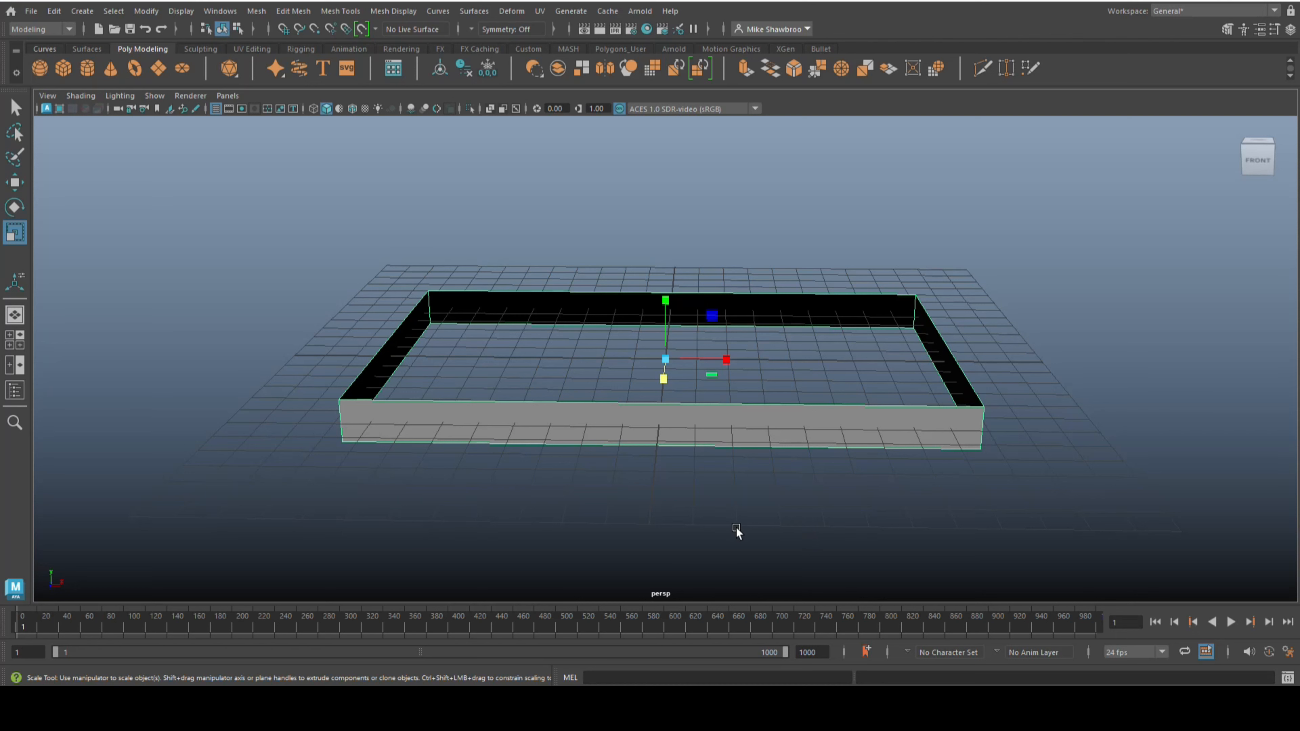
{"action": "left_click_drag", "start_coordinate": [656, 515], "coordinate": [662, 505], "text": "alt"}
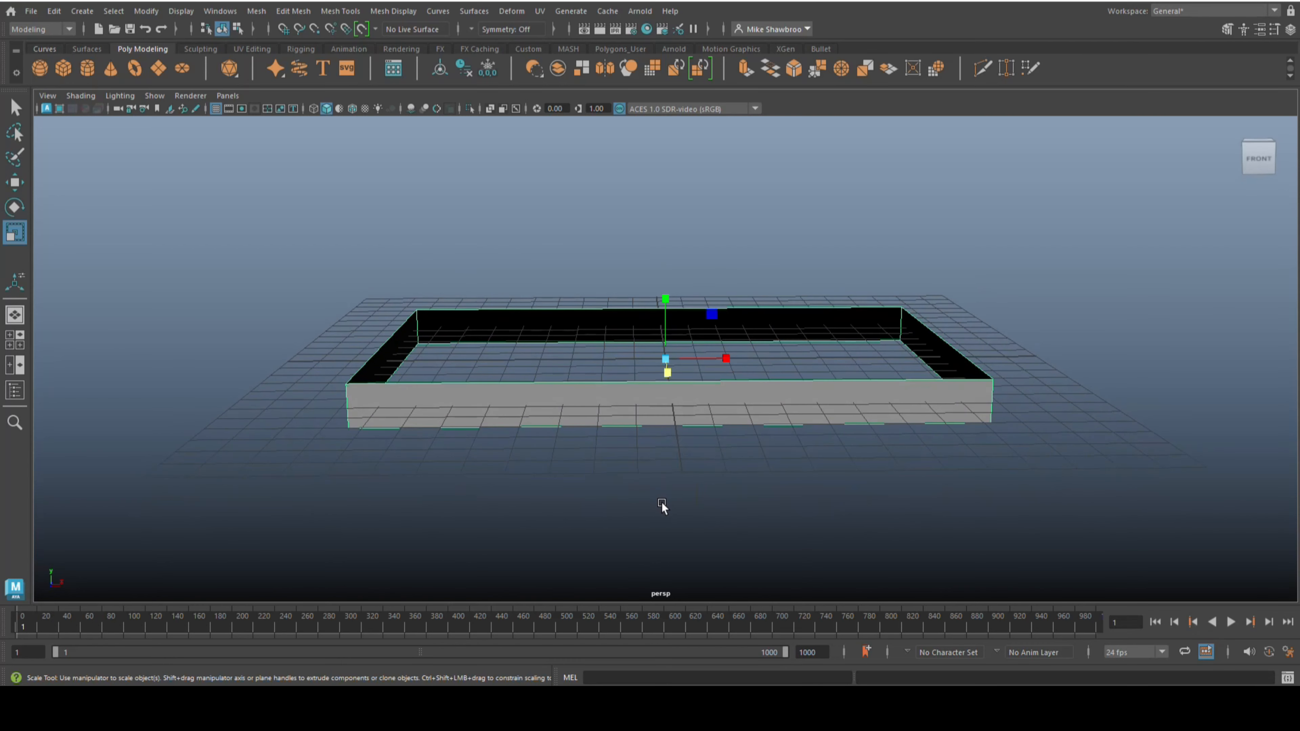
Step: Try inserting 20 evenly spaced edge loops across the frame's long front wall, and undo them
{"action": "key", "text": "g"}
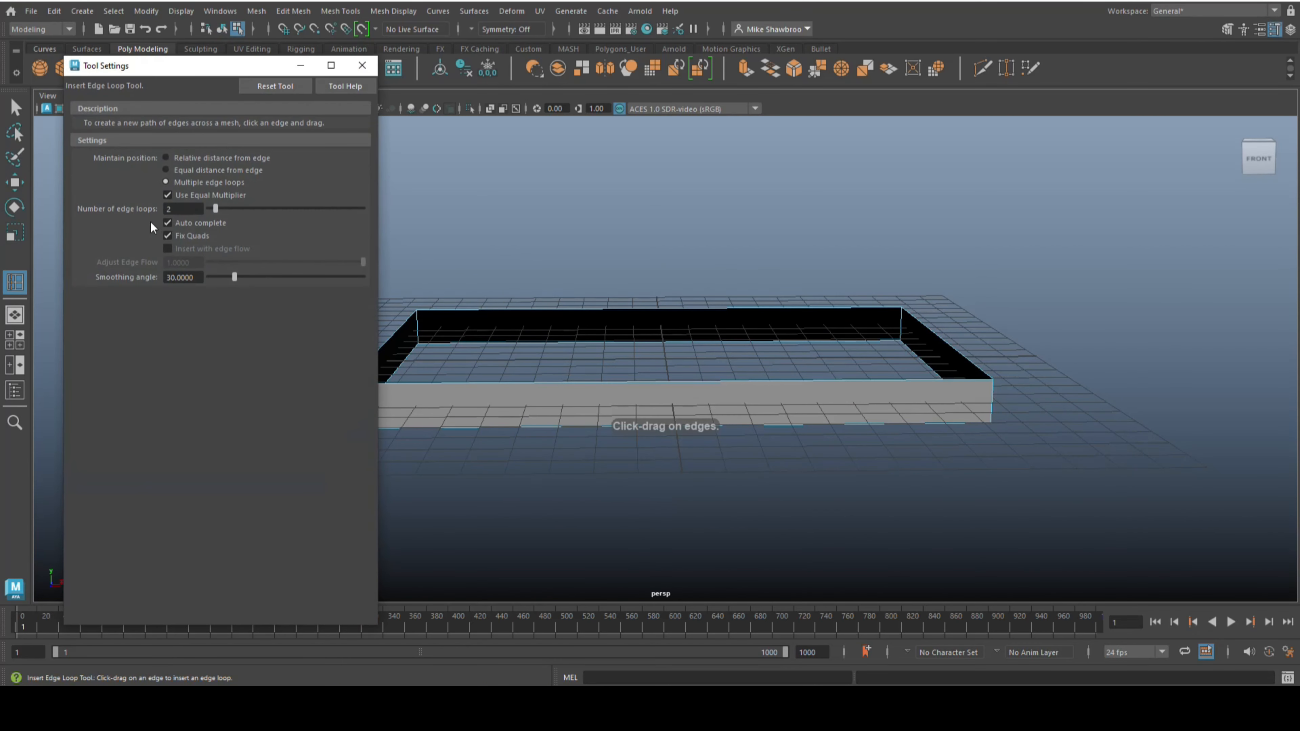
{"action": "double_click", "coordinate": [187, 208]}
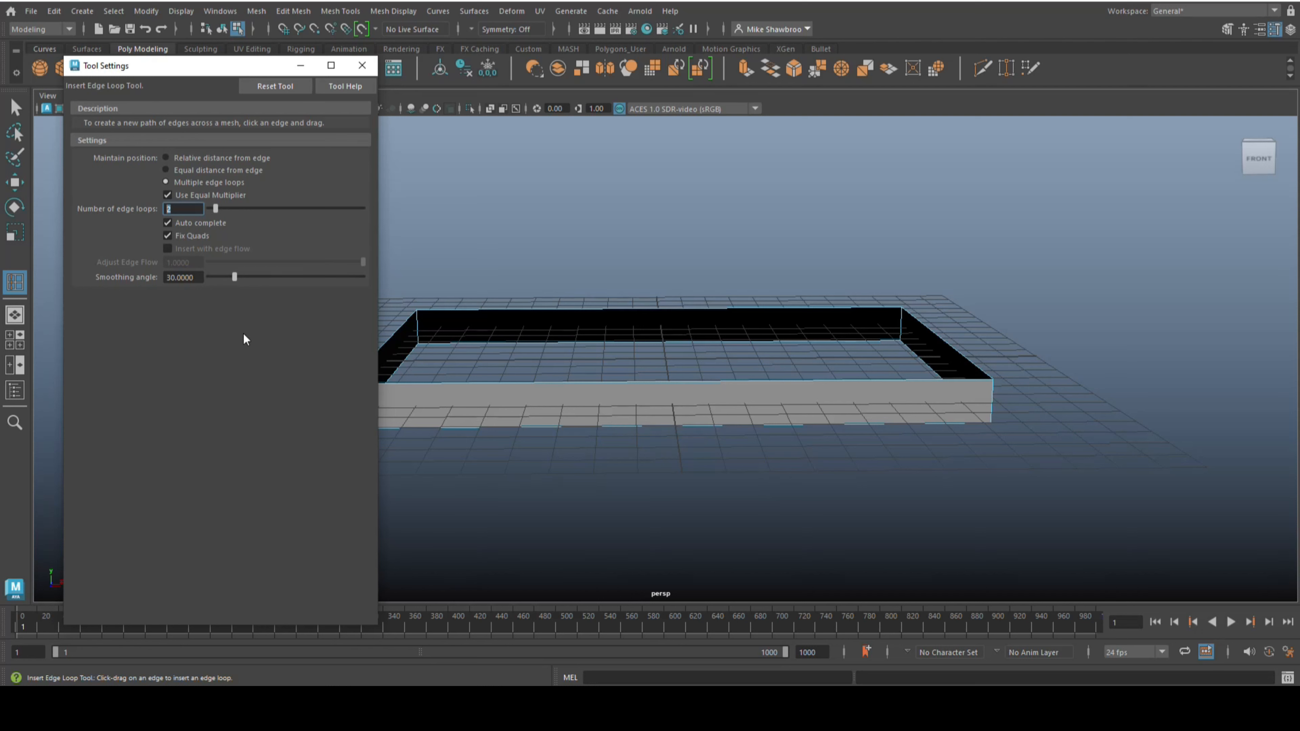
{"action": "type", "text": "20"}
{"action": "left_click", "coordinate": [624, 382]}
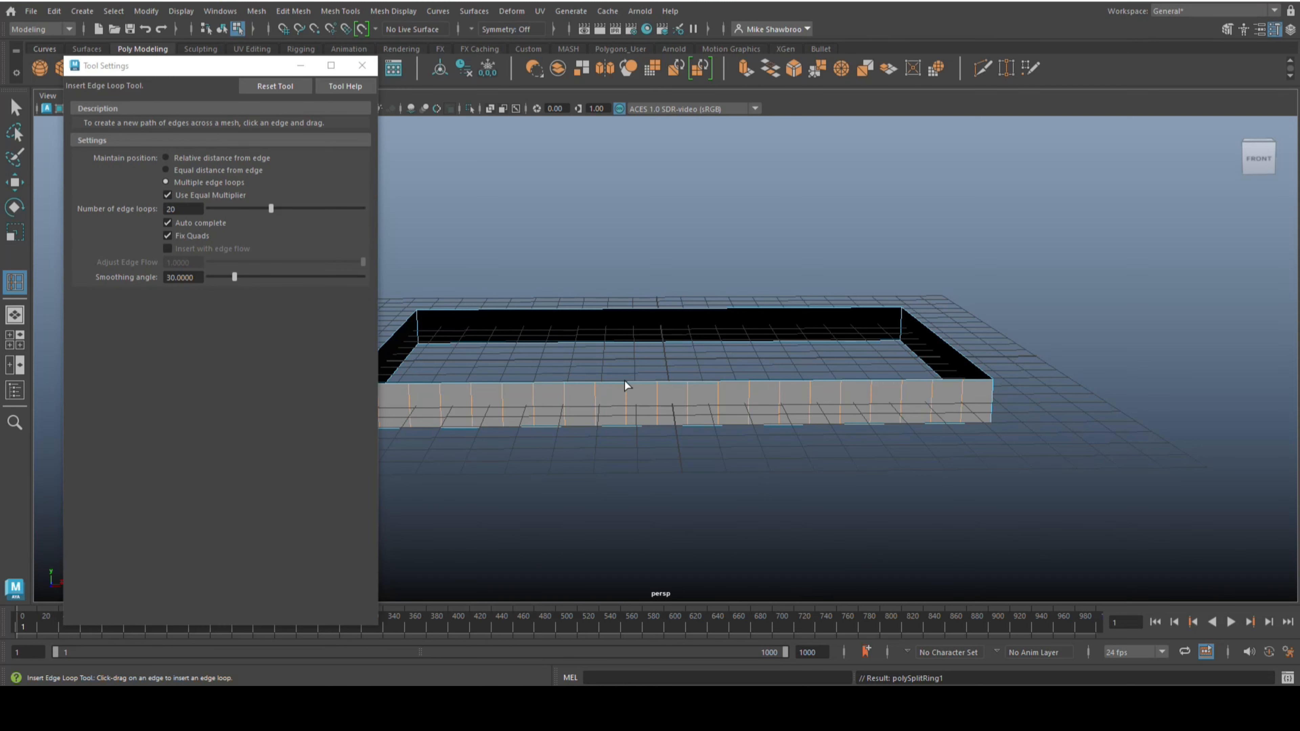
{"action": "left_click", "coordinate": [358, 66]}
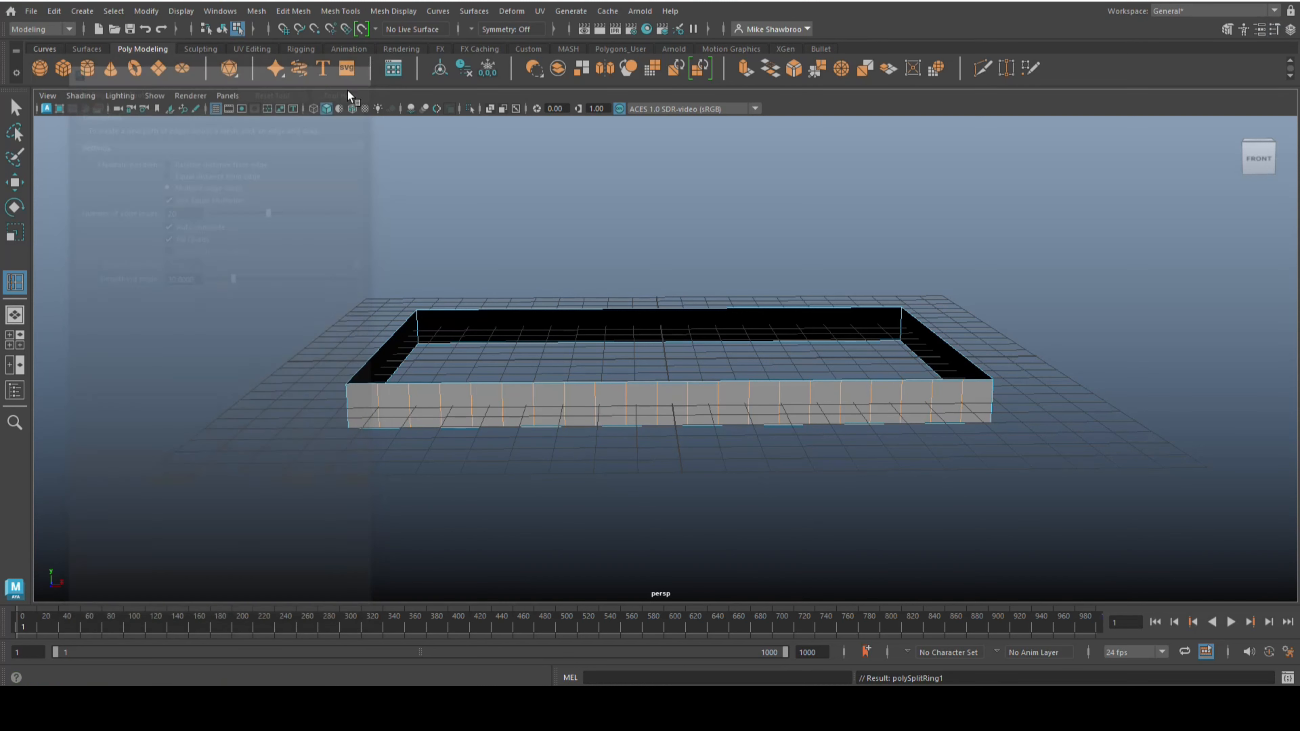
{"action": "key", "text": "ctrl+z"}
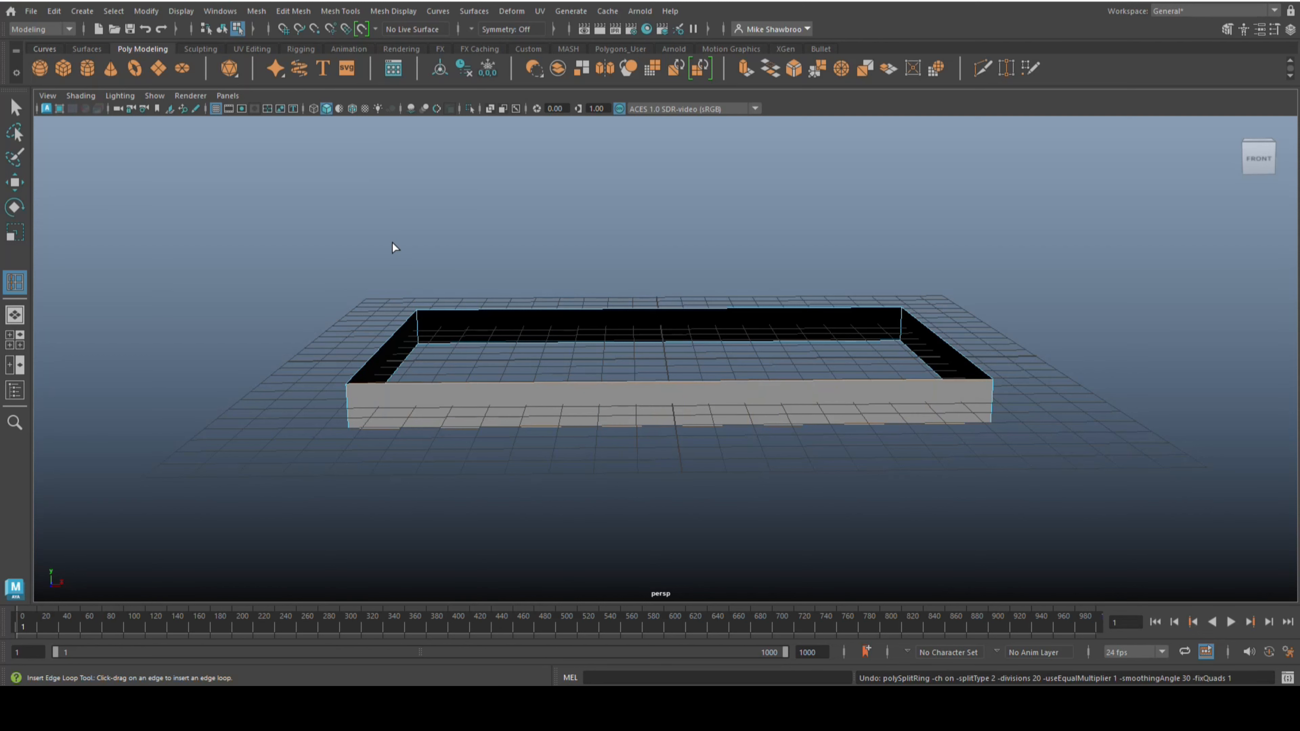
Step: Insert 14 evenly spaced vertical edge loops across each of the frame's two long walls
{"action": "key", "text": "g"}
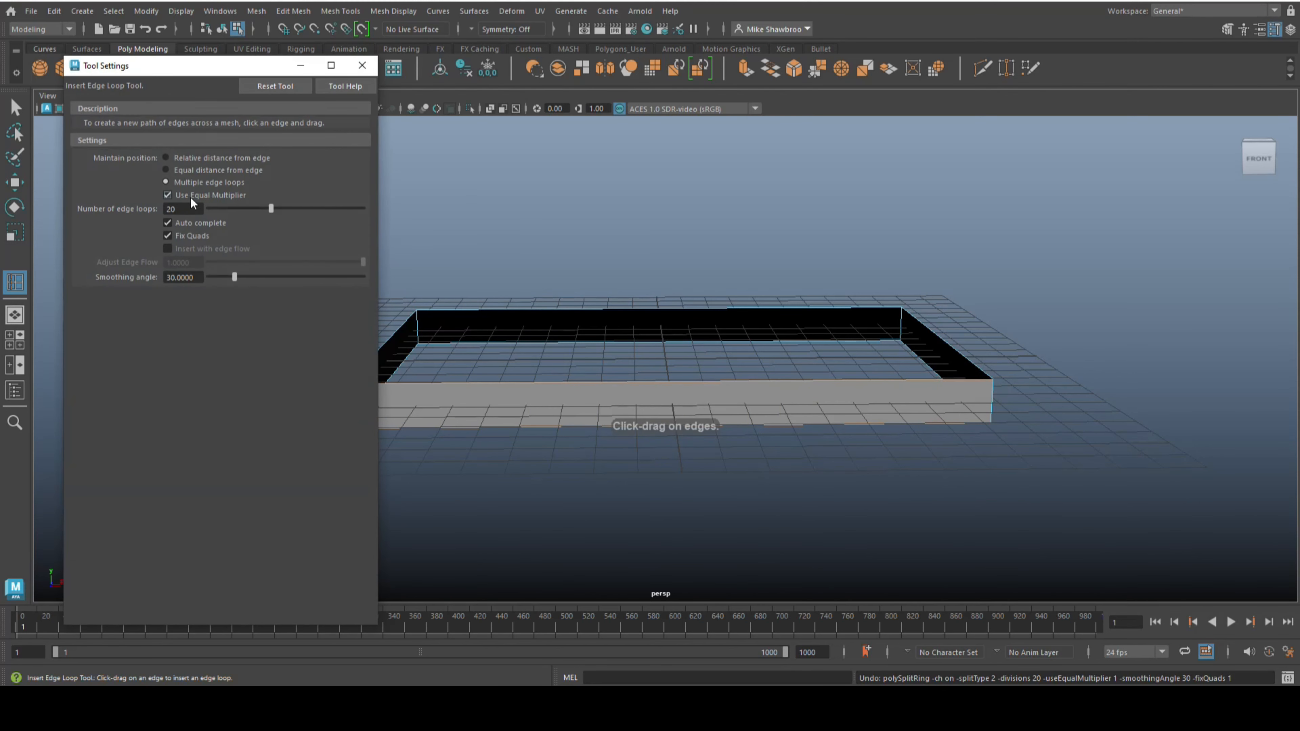
{"action": "double_click", "coordinate": [192, 206]}
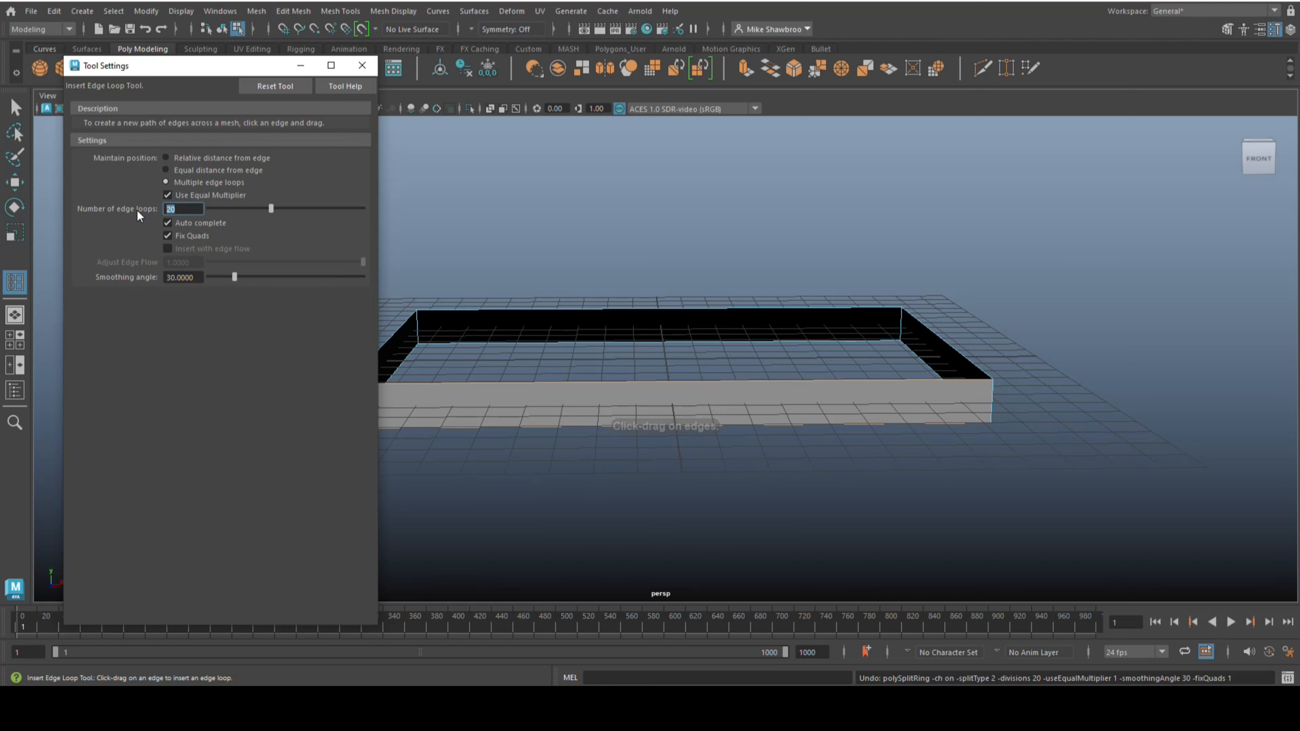
{"action": "type", "text": "14"}
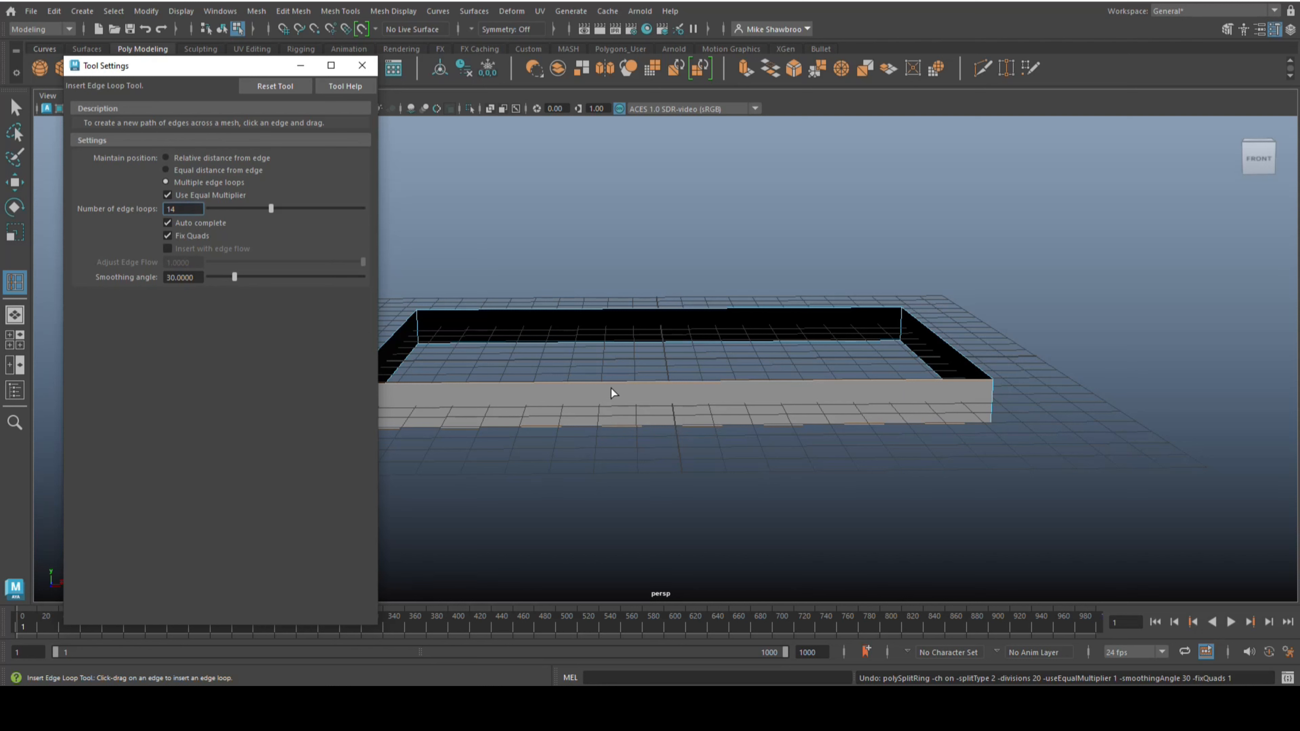
{"action": "left_click", "coordinate": [620, 388]}
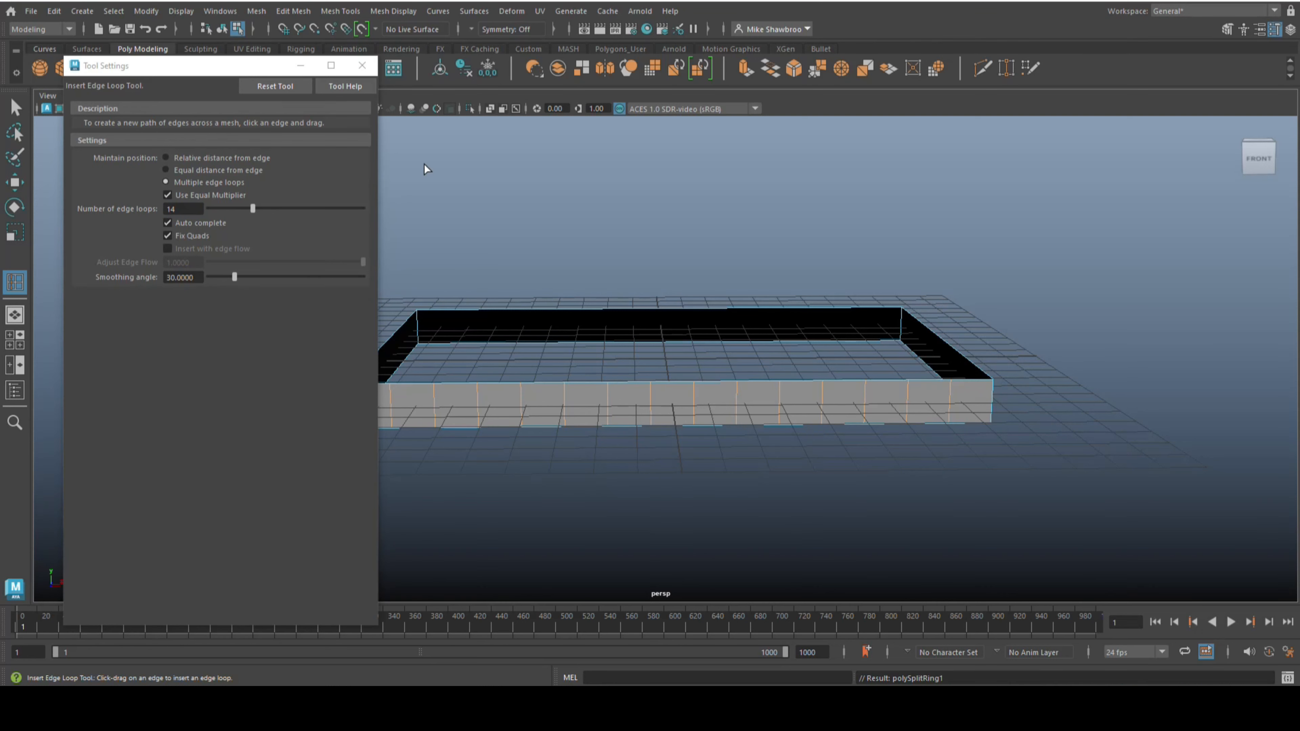
{"action": "left_click", "coordinate": [368, 70]}
{"action": "left_click_drag", "start_coordinate": [433, 494], "coordinate": [736, 499], "text": "alt"}
{"action": "key", "text": "g"}
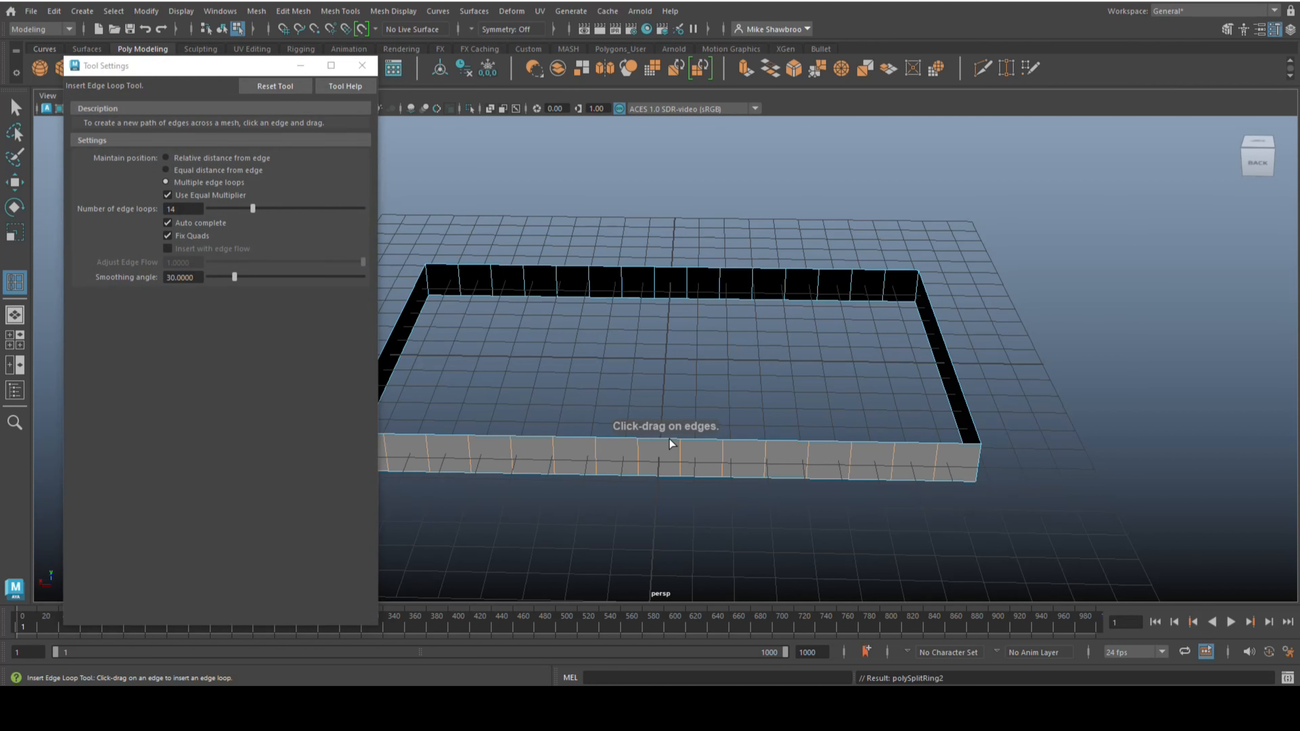
Step: Try inserting 7 evenly spaced edge loops across one short wall of the frame, and undo them
{"action": "left_click_drag", "start_coordinate": [1179, 442], "coordinate": [451, 406], "text": "alt"}
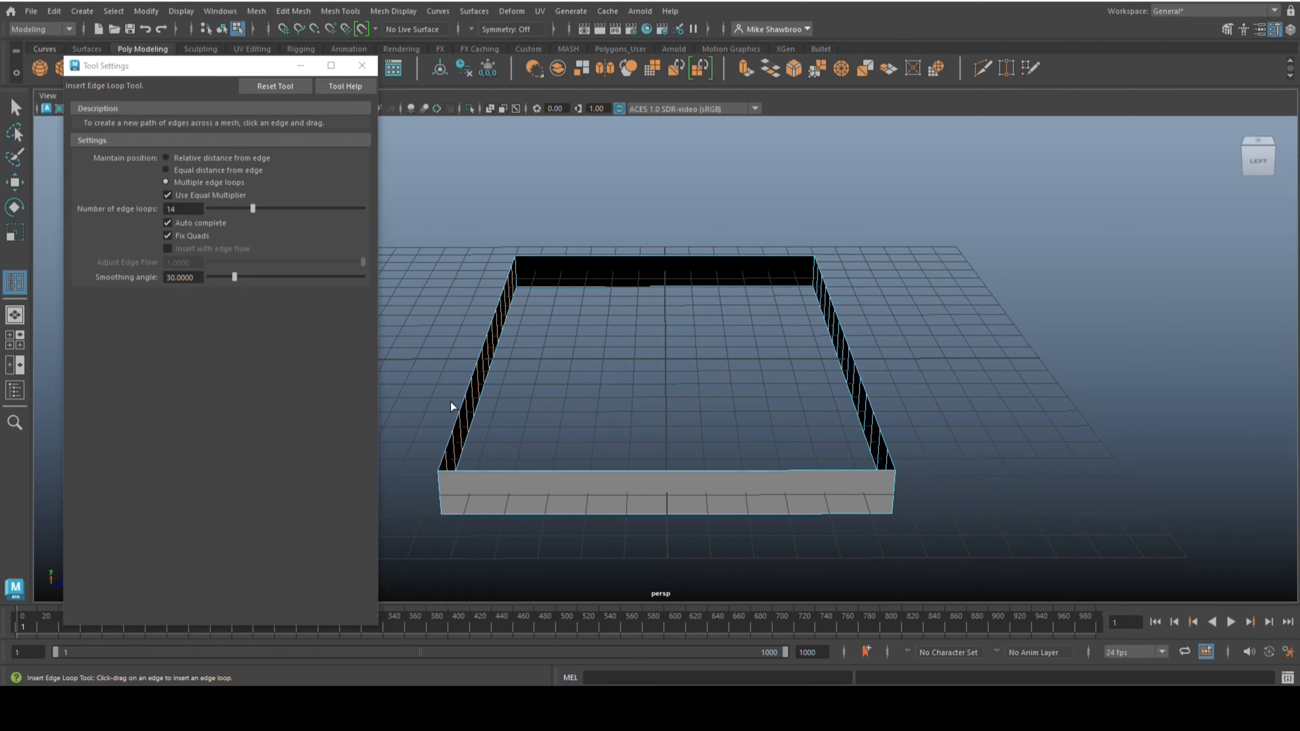
{"action": "double_click", "coordinate": [185, 209]}
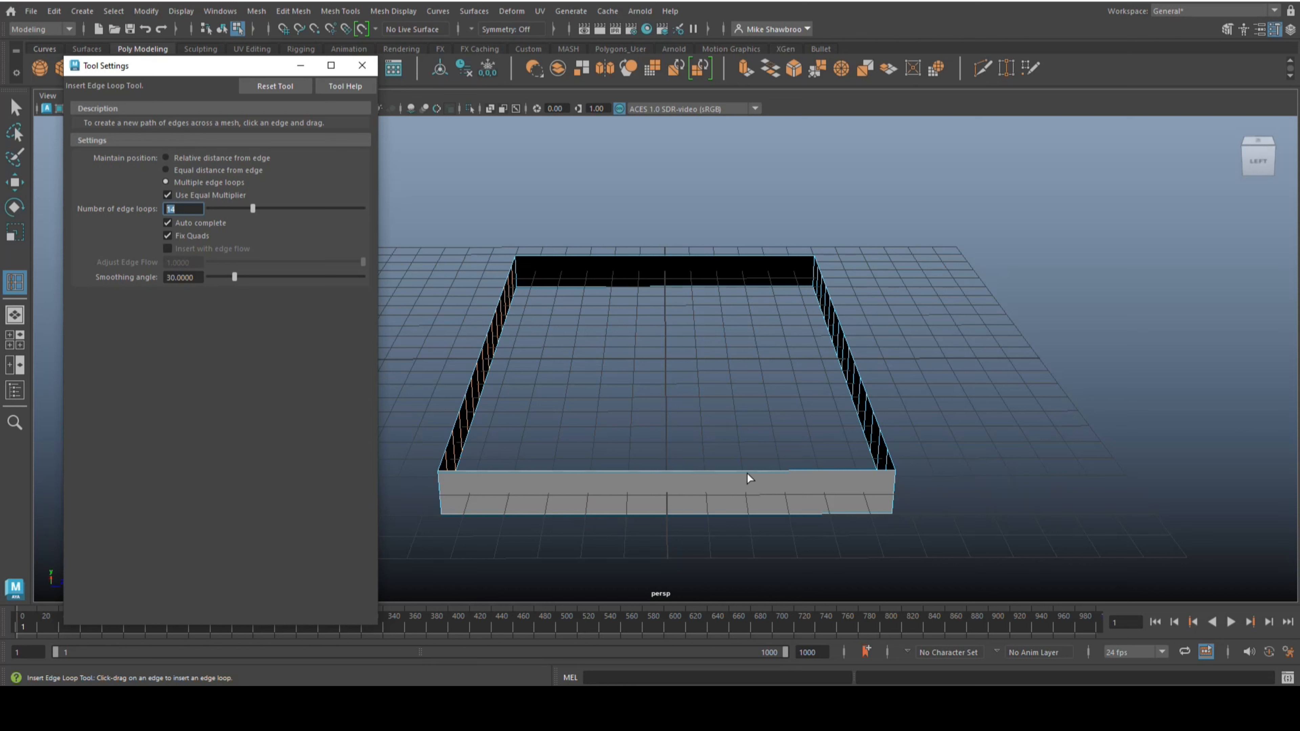
{"action": "type", "text": "7"}
{"action": "left_click", "coordinate": [681, 470]}
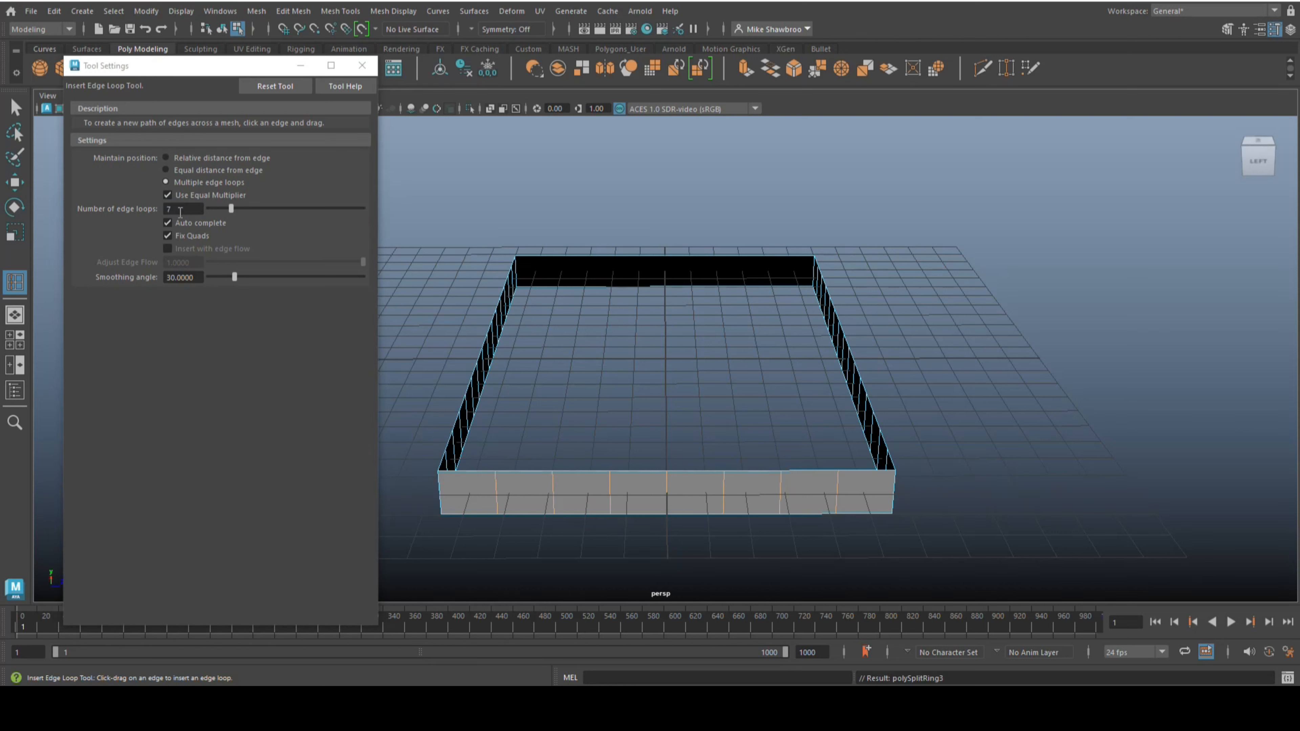
{"action": "key", "text": "ctrl+z"}
Step: Insert 10 evenly spaced vertical edge loops across each of the frame's two short walls and close the tool settings
{"action": "type", "text": "10"}
{"action": "key", "text": "Return"}
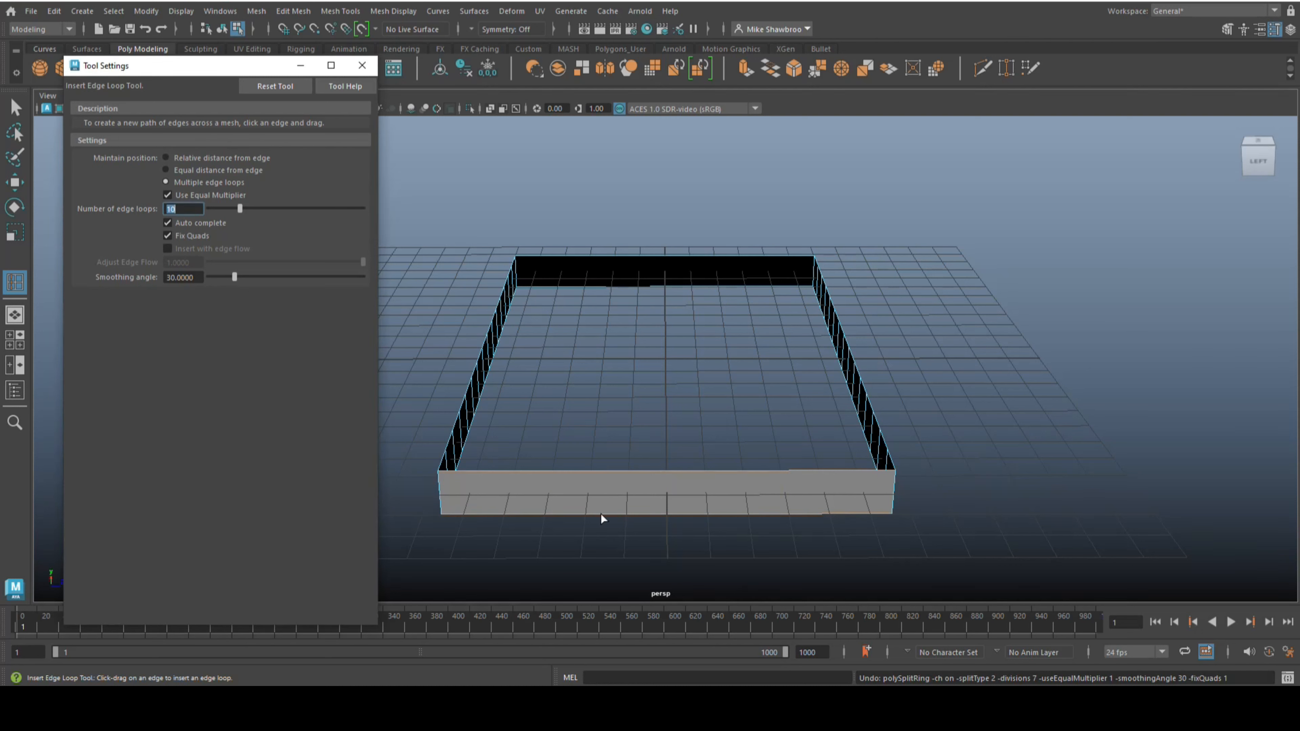
{"action": "left_click", "coordinate": [697, 468]}
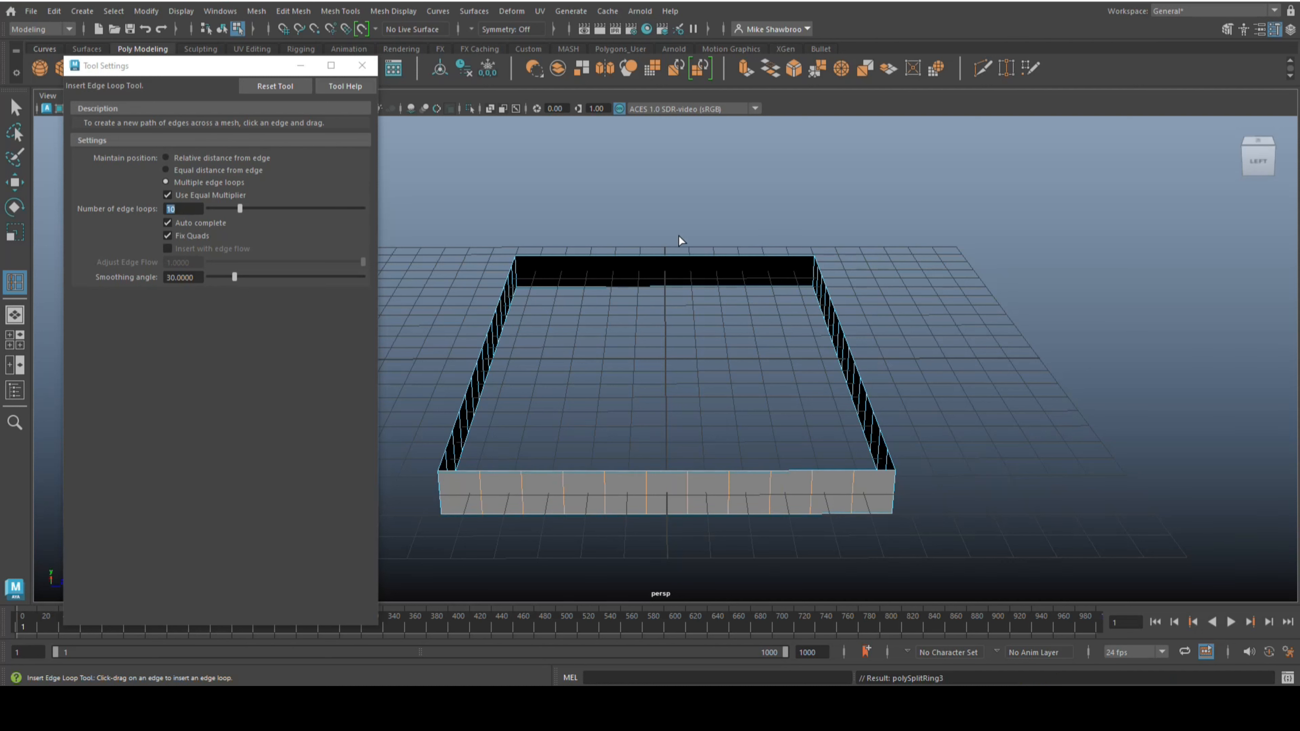
{"action": "left_click", "coordinate": [685, 256]}
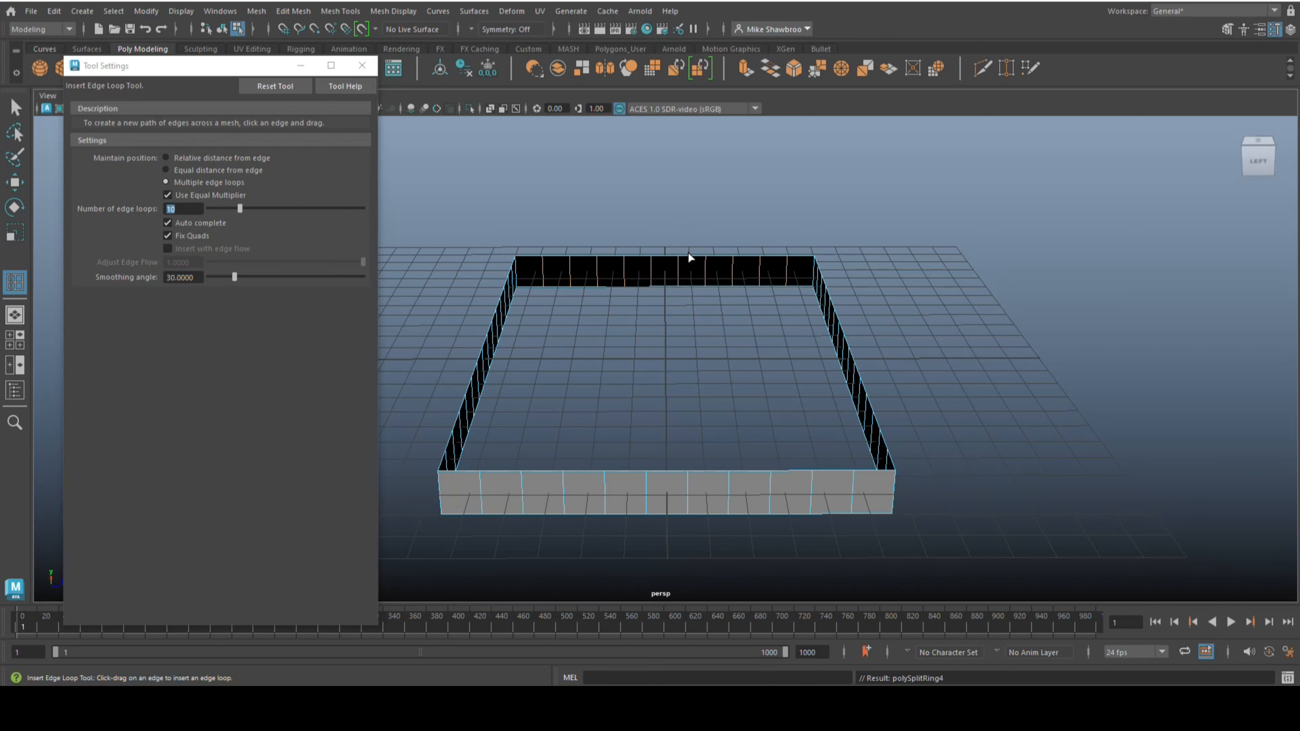
{"action": "left_click", "coordinate": [374, 74]}
{"action": "key", "text": "space"}
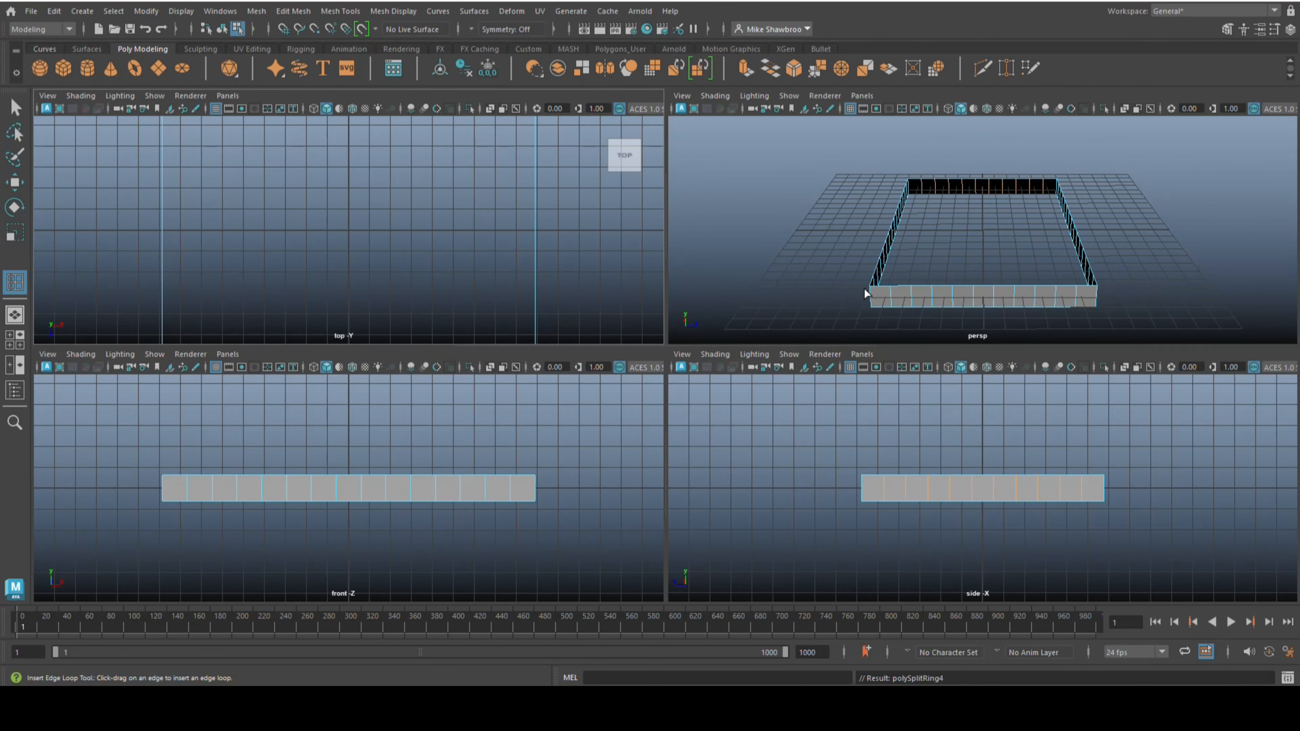
{"action": "key", "text": "space"}
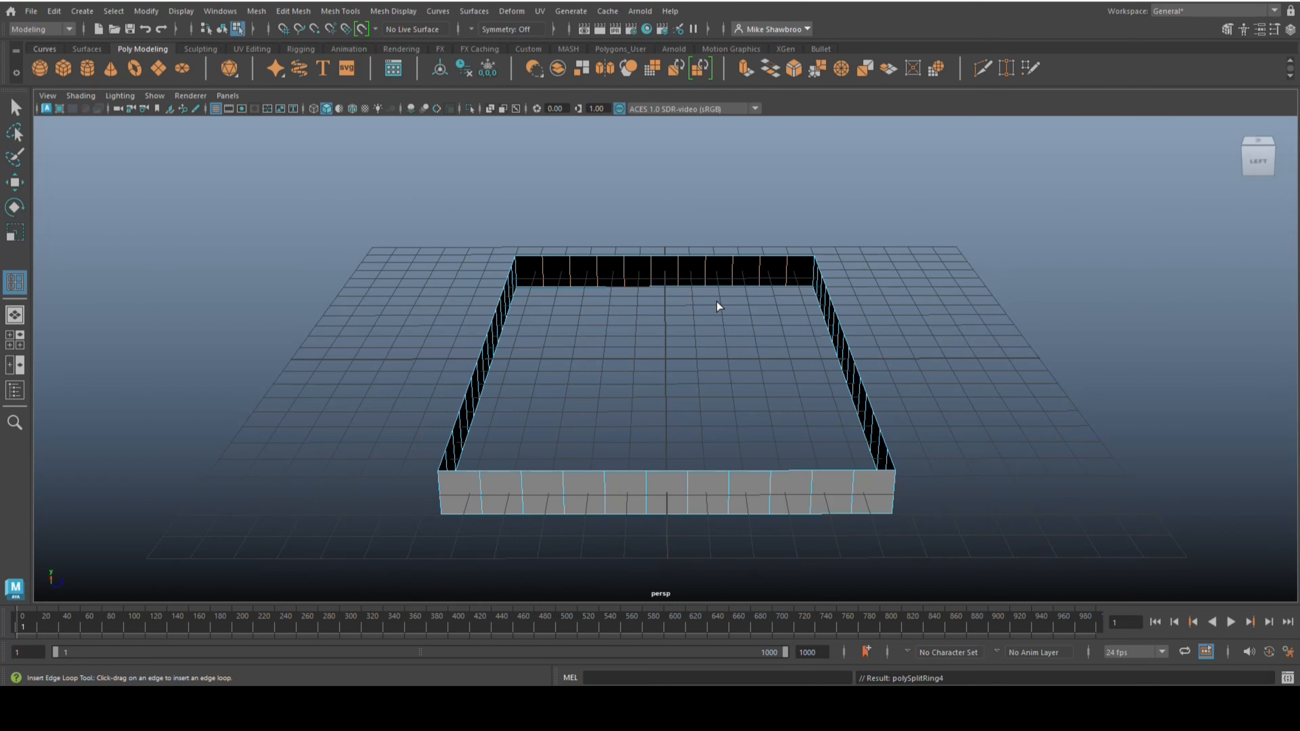
Step: Extrude the frame's entire top and bottom border edges and scale them slightly apart vertically to form thin strips
{"action": "left_click_drag", "start_coordinate": [716, 306], "coordinate": [649, 410], "text": "alt"}
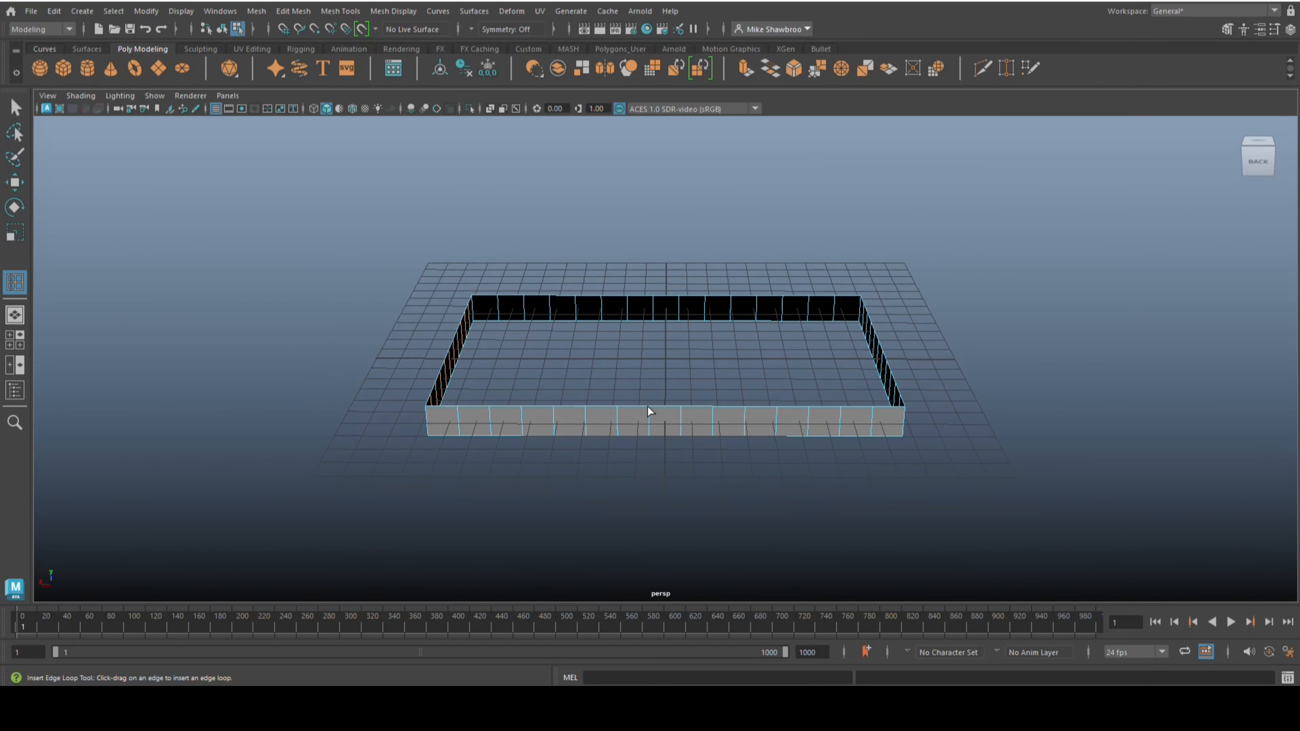
{"action": "right_click", "coordinate": [647, 407]}
{"action": "left_click", "coordinate": [641, 291]}
{"action": "right_click_drag", "start_coordinate": [636, 403], "coordinate": [640, 275]}
{"action": "right_click_drag", "start_coordinate": [635, 405], "coordinate": [626, 280]}
{"action": "key", "text": "q"}
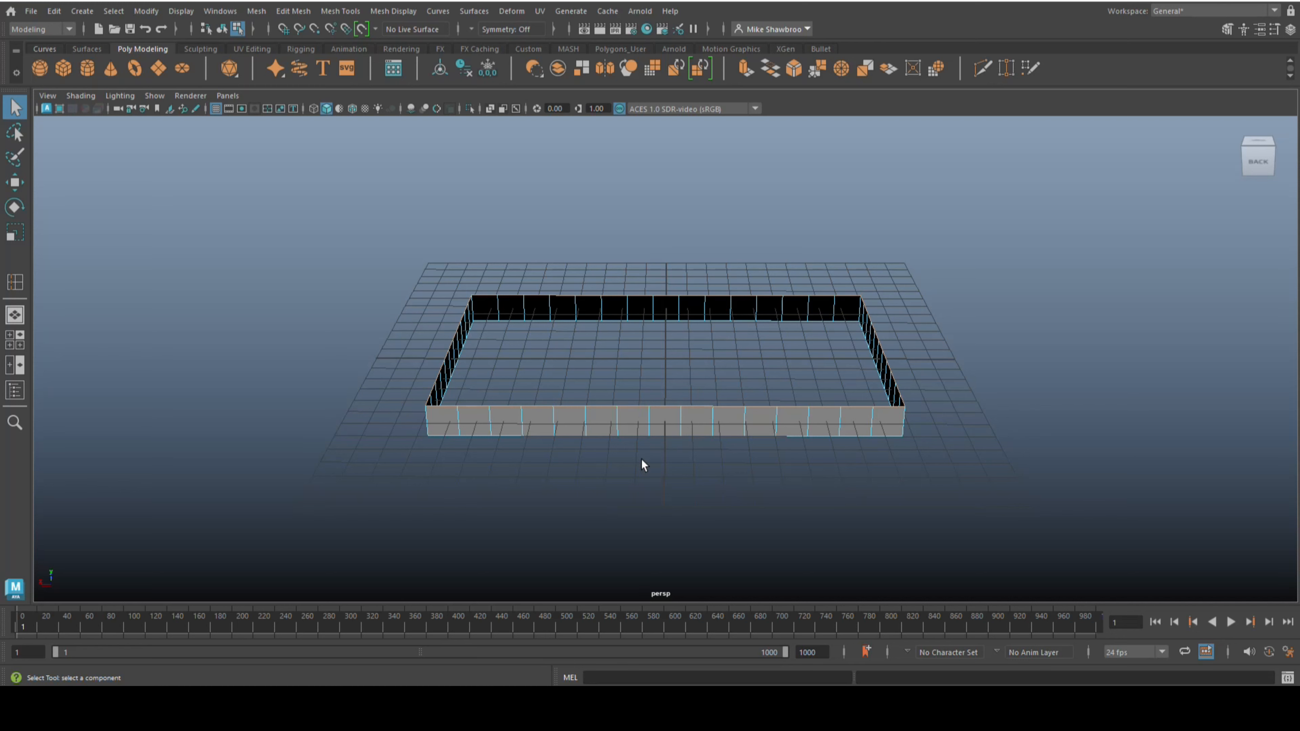
{"action": "left_click_drag", "start_coordinate": [642, 465], "coordinate": [656, 397], "text": "alt"}
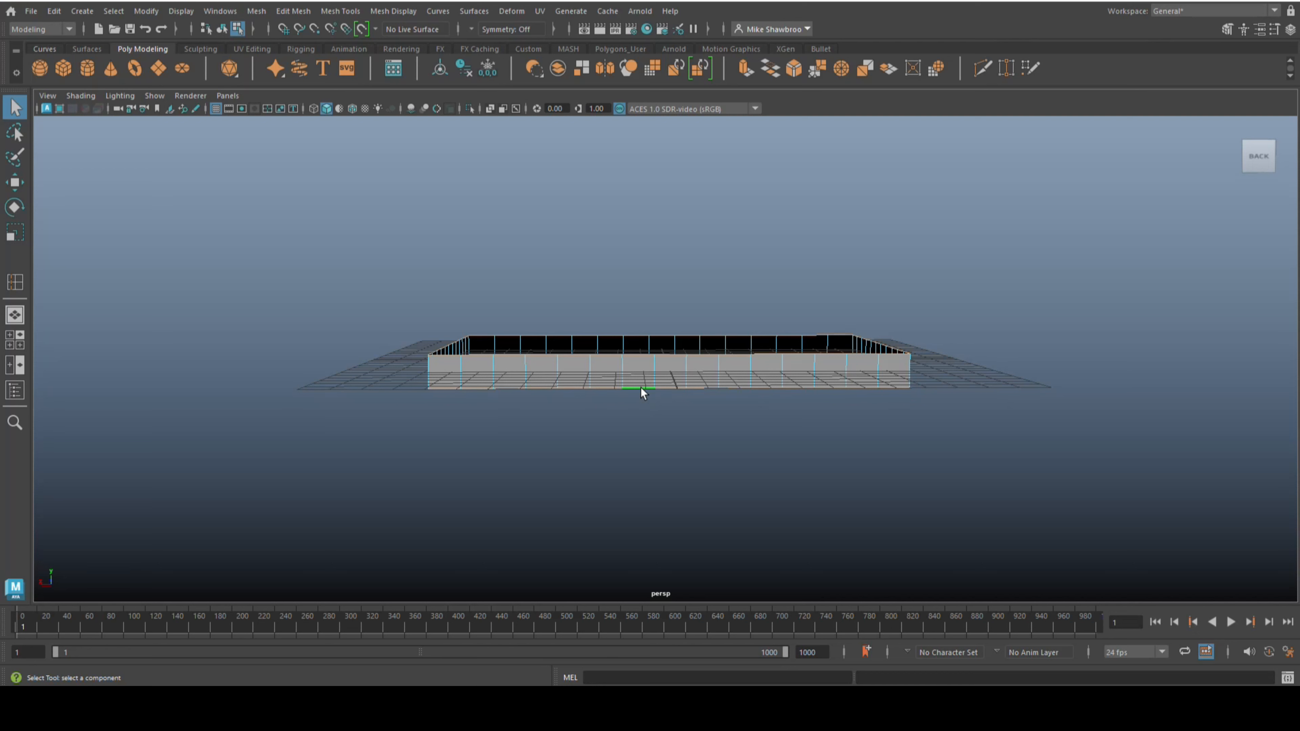
{"action": "key", "text": "ctrl+e"}
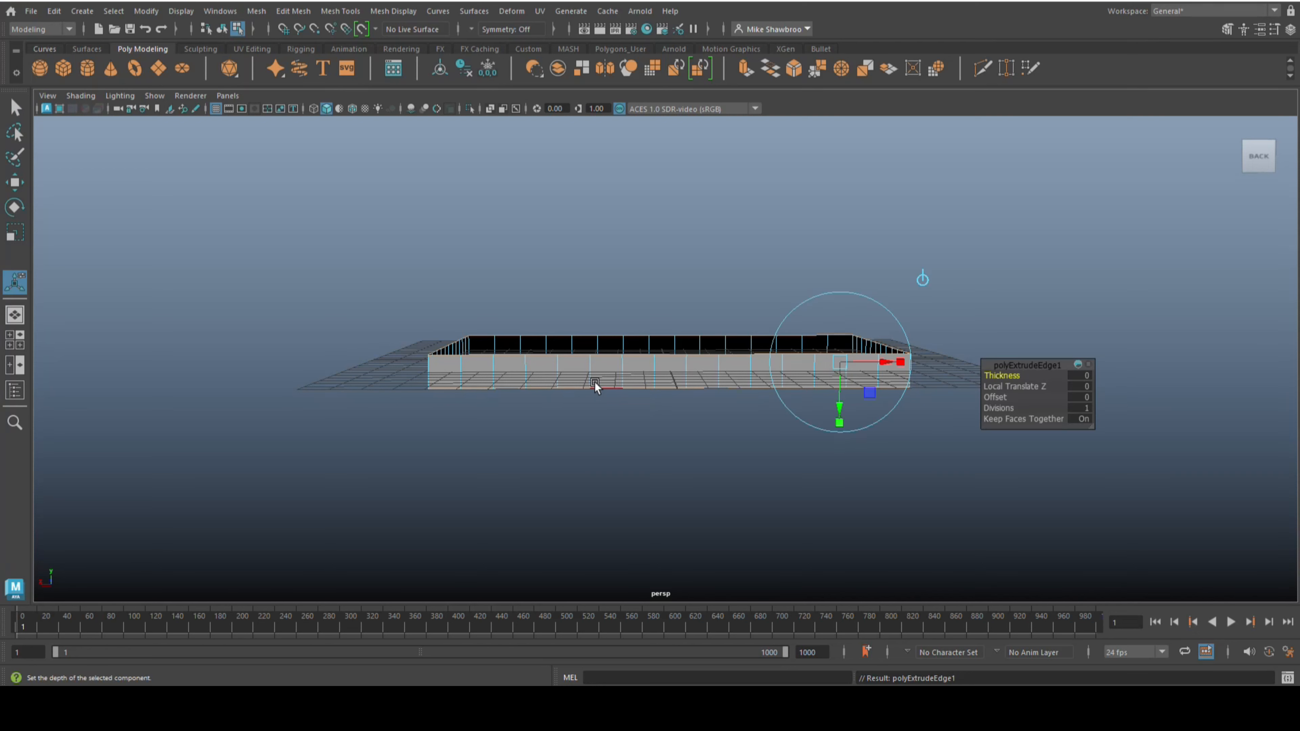
{"action": "key", "text": "r"}
{"action": "left_click_drag", "start_coordinate": [665, 298], "coordinate": [665, 293]}
Step: Select the thin face loops around the frame's top and bottom and extrude them with a thickness of 0.1
{"action": "left_click_drag", "start_coordinate": [734, 494], "coordinate": [674, 501], "text": "alt"}
{"action": "scroll", "coordinate": [703, 517], "scroll_direction": "up", "scroll_amount": 5}
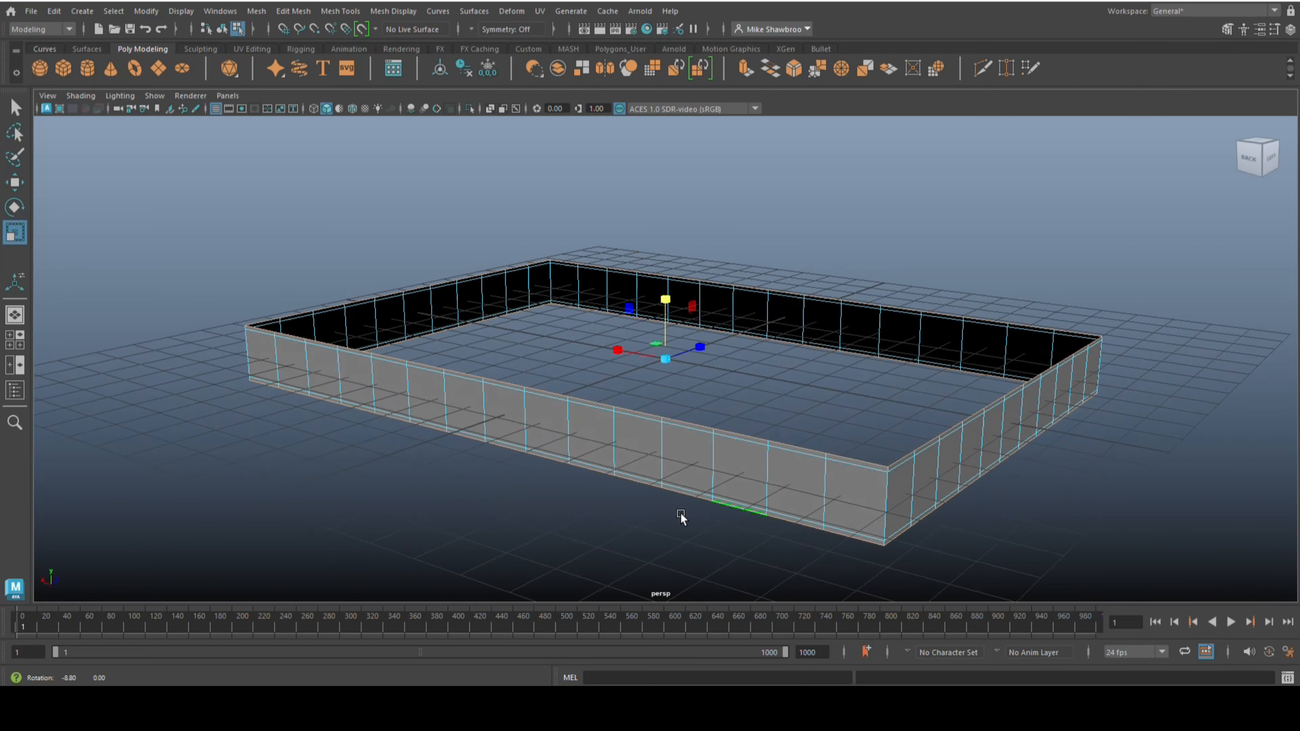
{"action": "right_click_drag", "start_coordinate": [775, 457], "coordinate": [783, 344]}
{"action": "left_click", "coordinate": [780, 463]}
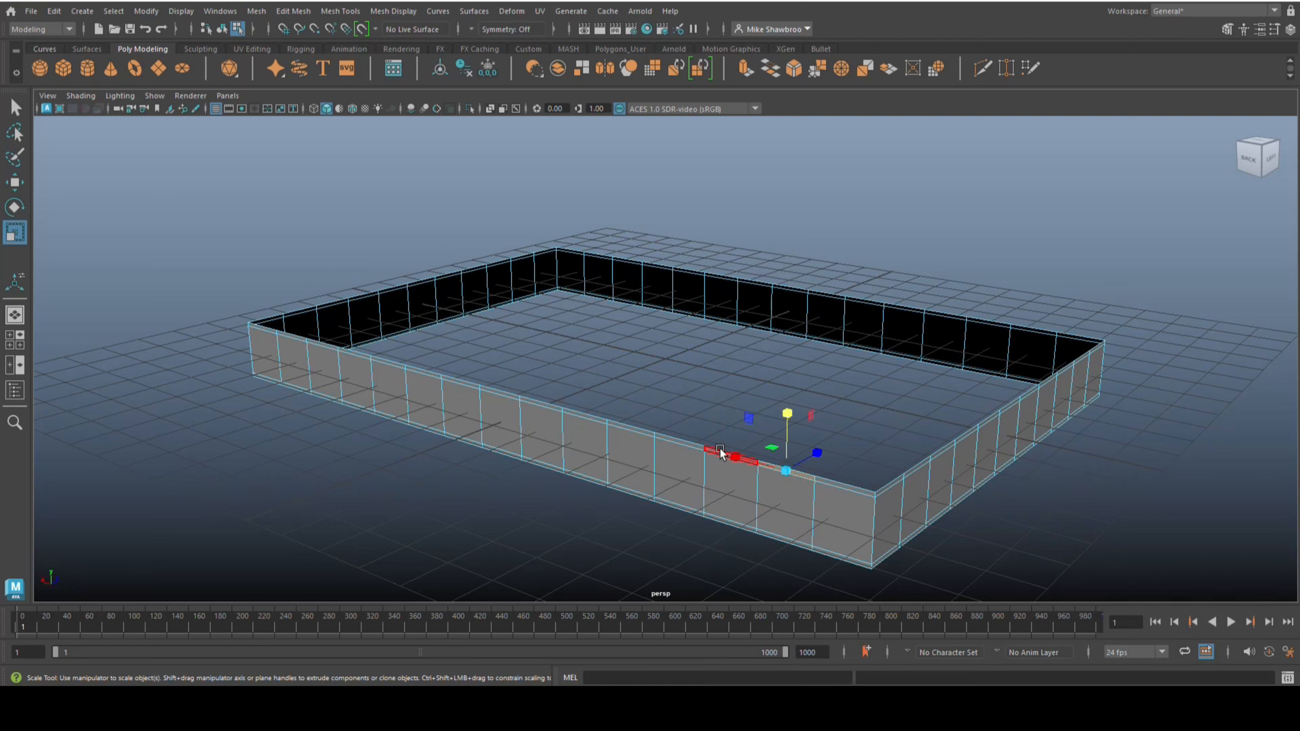
{"action": "double_click", "coordinate": [720, 453]}
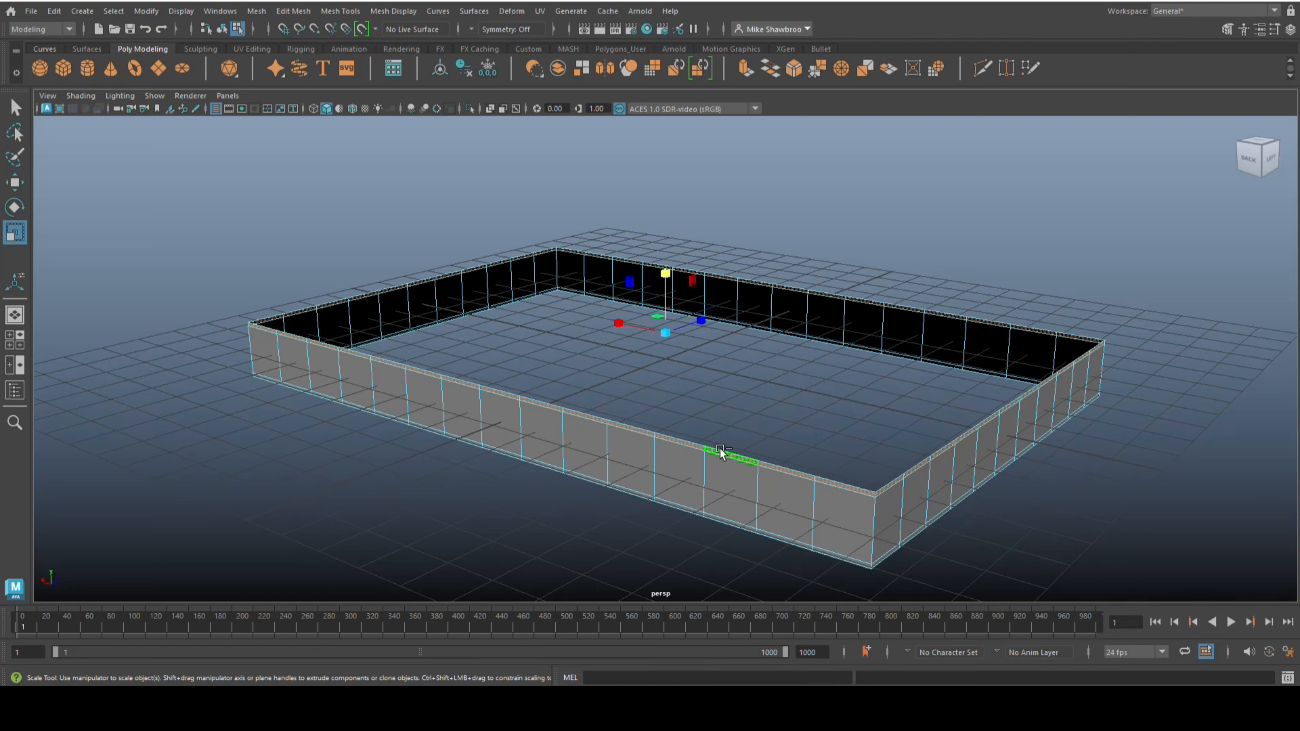
{"action": "double_click", "coordinate": [719, 519], "text": "shift"}
{"action": "key", "text": "F11"}
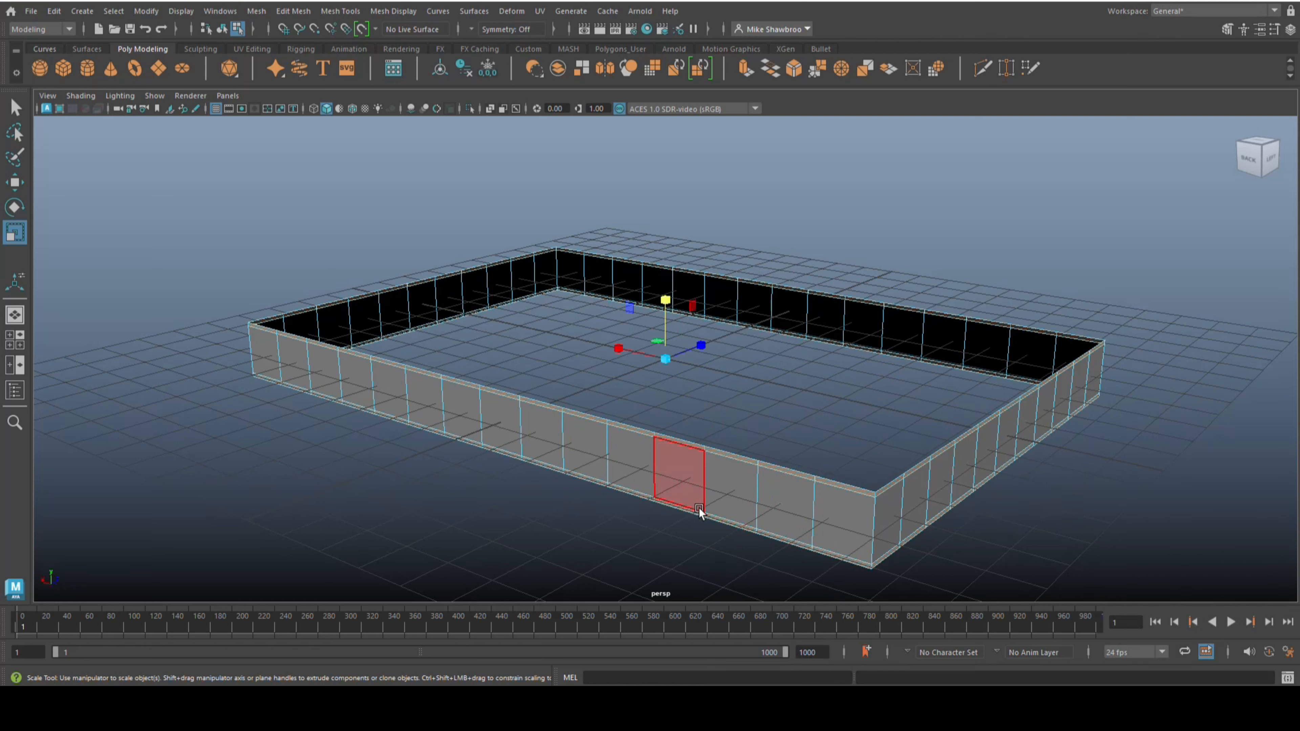
{"action": "key", "text": "ctrl+e"}
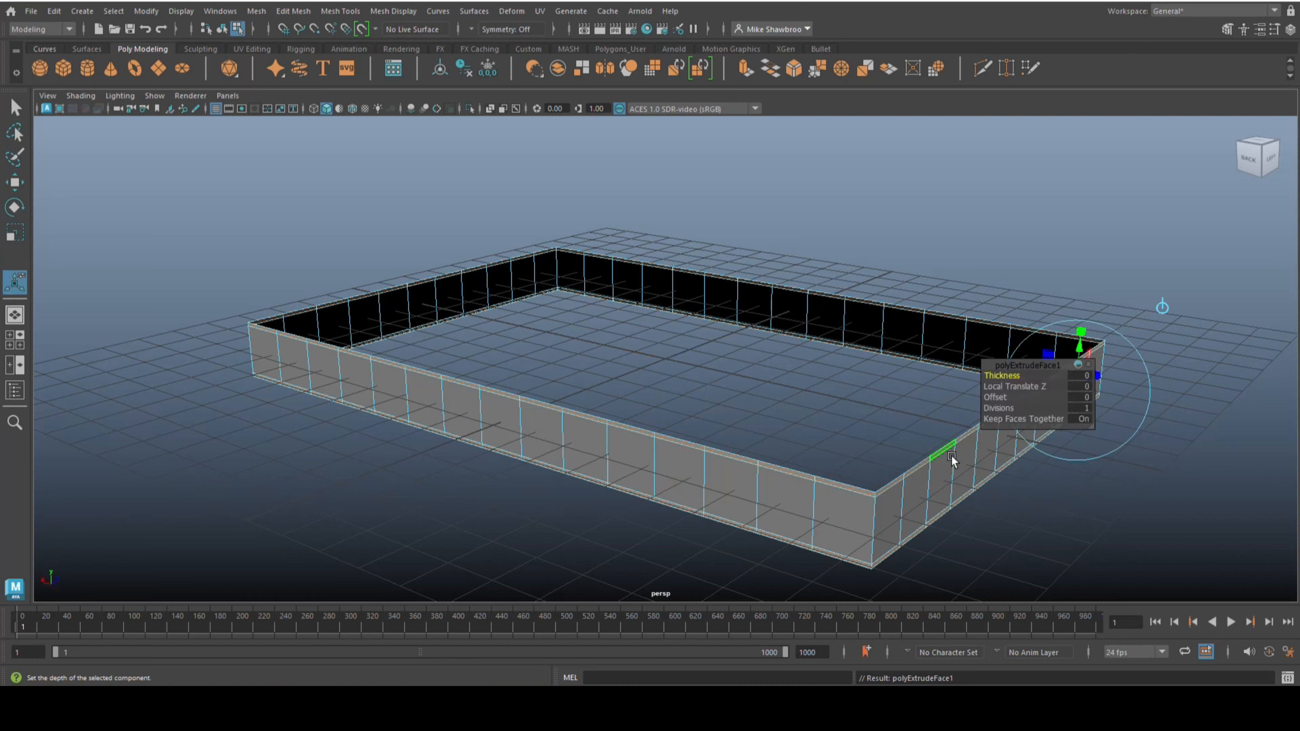
{"action": "left_click", "coordinate": [1080, 376]}
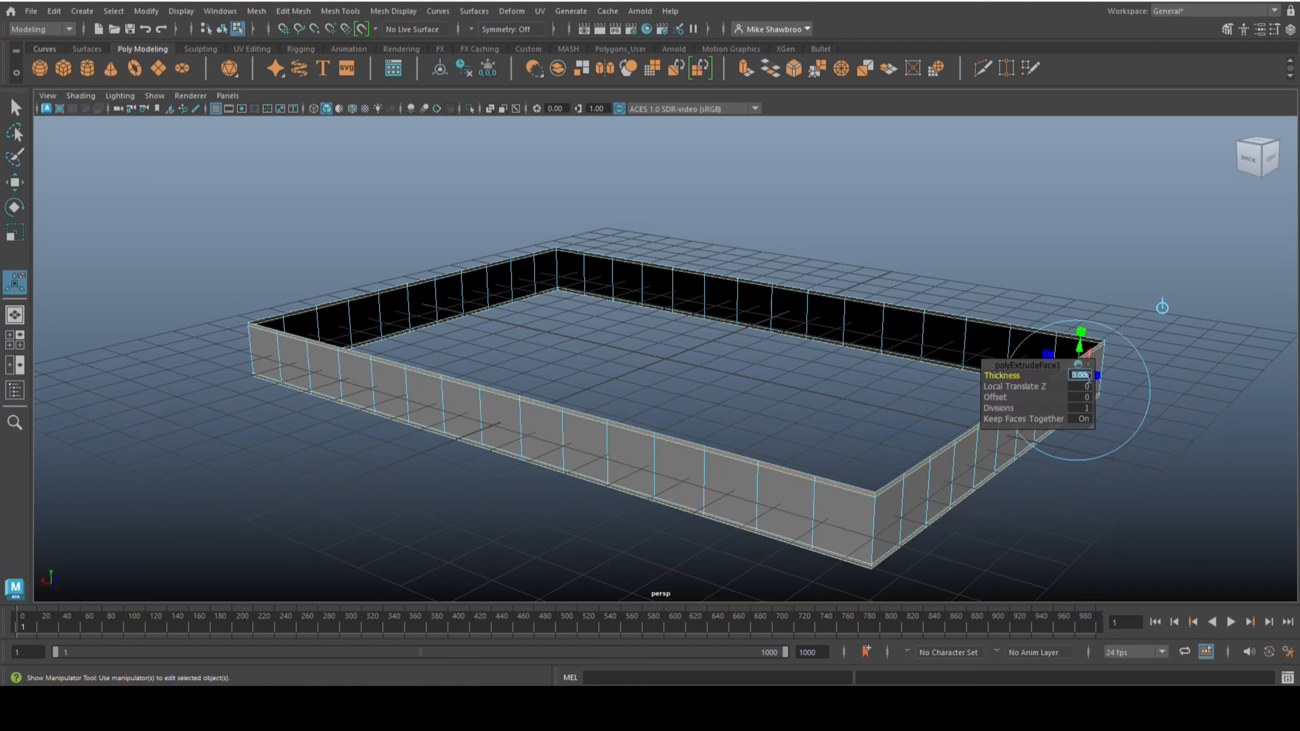
{"action": "type", "text": "0.1"}
{"action": "key", "text": "Return"}
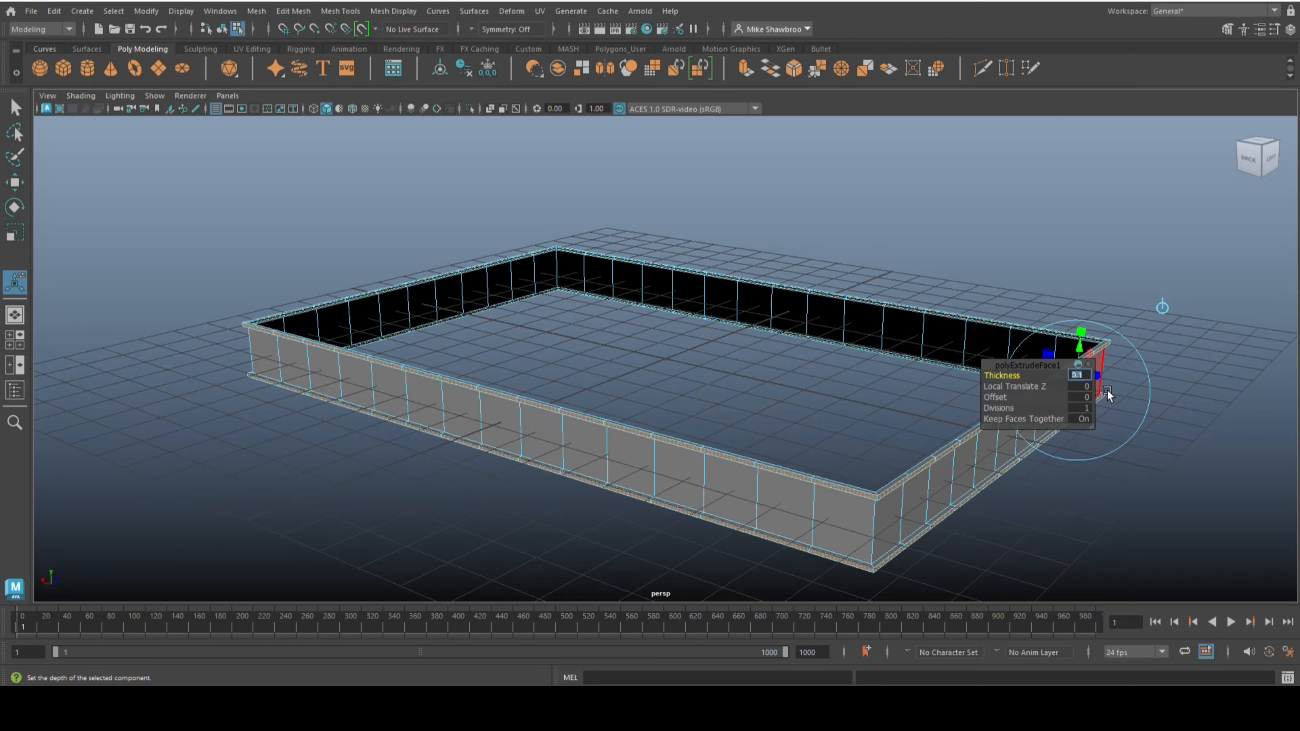
Step: Select the wall faces between the trim strips on all four sides in the front view and extrude them with Keep Faces Together off
{"action": "left_click", "coordinate": [197, 285]}
{"action": "left_click_drag", "start_coordinate": [216, 254], "coordinate": [197, 296], "text": "alt"}
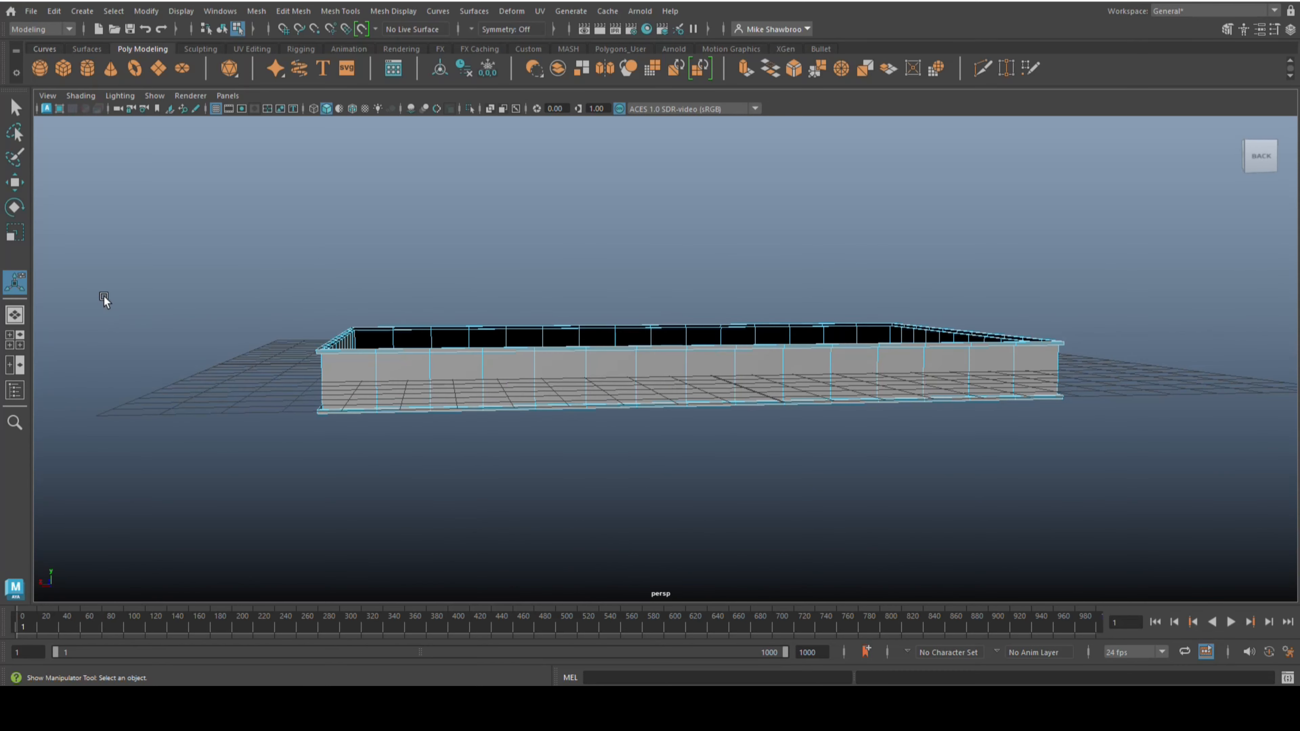
{"action": "left_click", "coordinate": [18, 342]}
{"action": "key", "text": "space"}
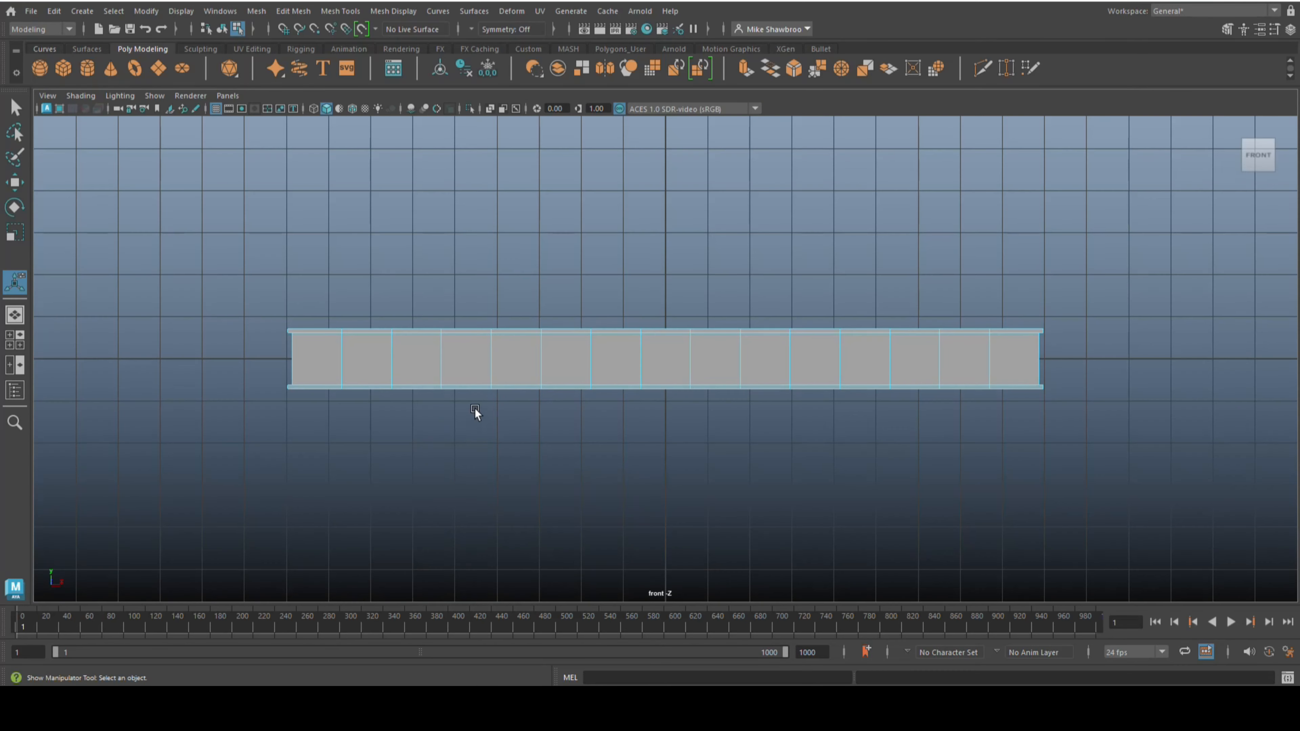
{"action": "mouse_move", "coordinate": [526, 347]}
{"action": "right_mouse_down"}
{"action": "mouse_move", "coordinate": [504, 356]}
{"action": "mouse_move", "coordinate": [518, 347]}
{"action": "right_mouse_up"}
{"action": "key", "text": "q"}
{"action": "left_click_drag", "start_coordinate": [180, 370], "coordinate": [1165, 365]}
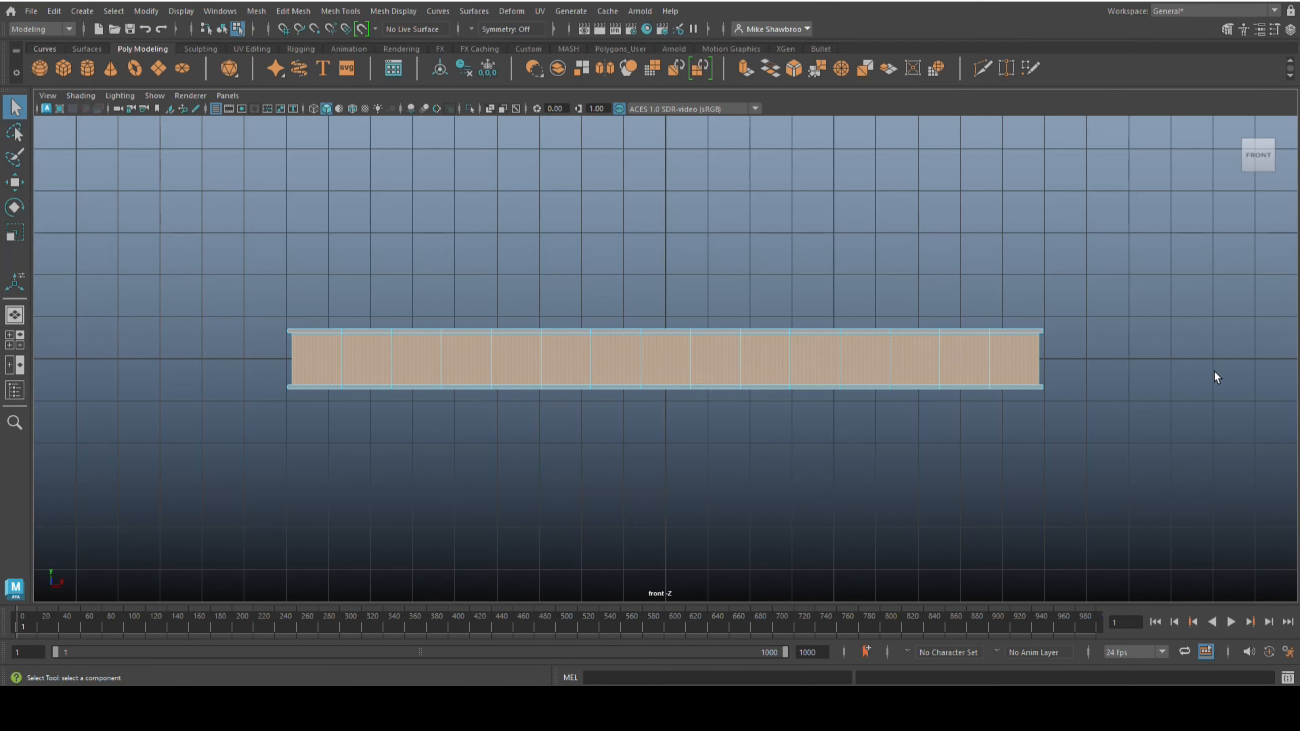
{"action": "key", "text": "ctrl+e"}
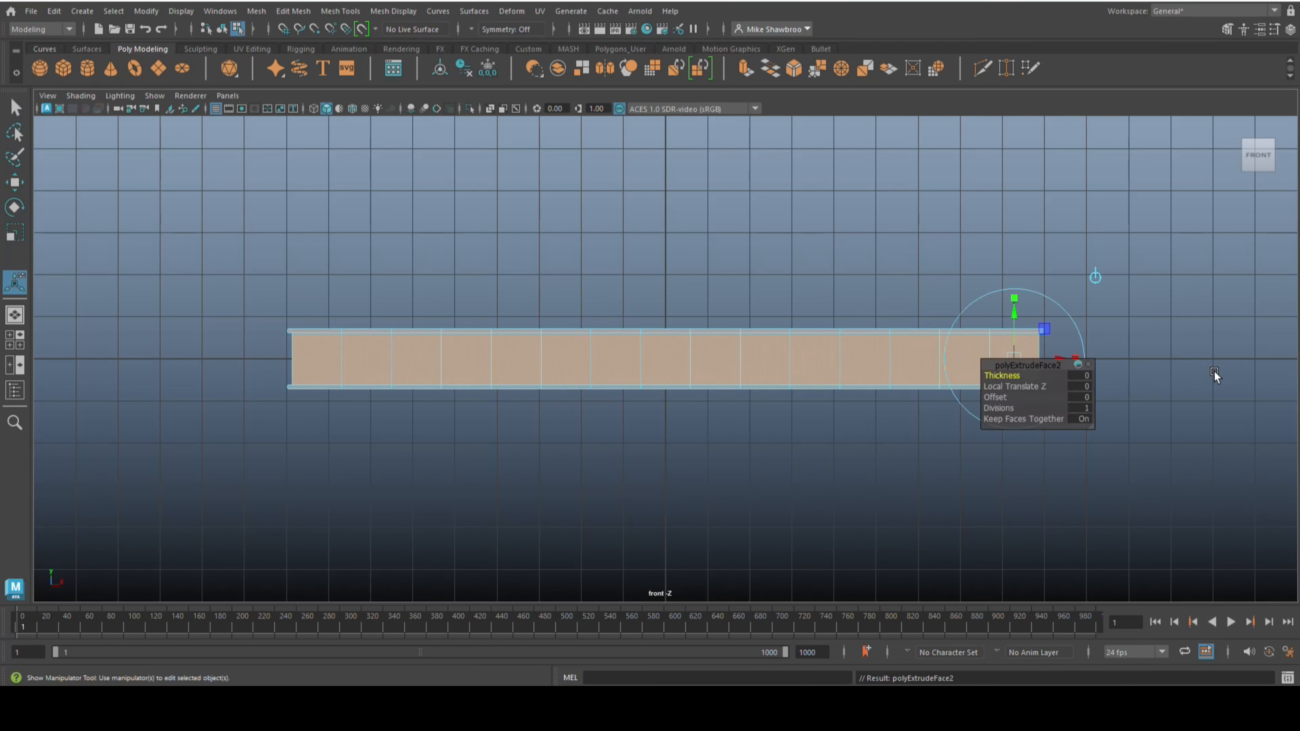
{"action": "left_click", "coordinate": [1039, 419]}
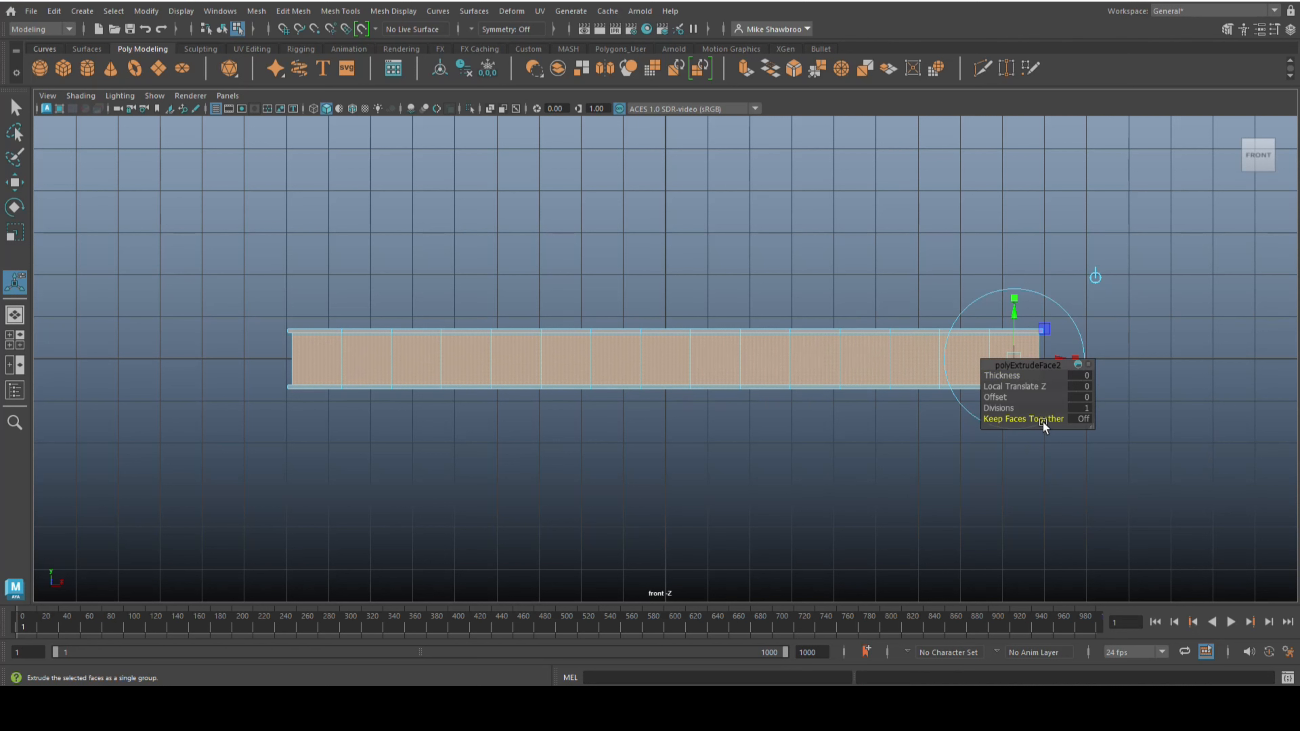
Step: Set the wall-face extrusion's offset to 0.1 and its thickness to -0.1
{"action": "left_click_drag", "start_coordinate": [993, 399], "coordinate": [999, 398]}
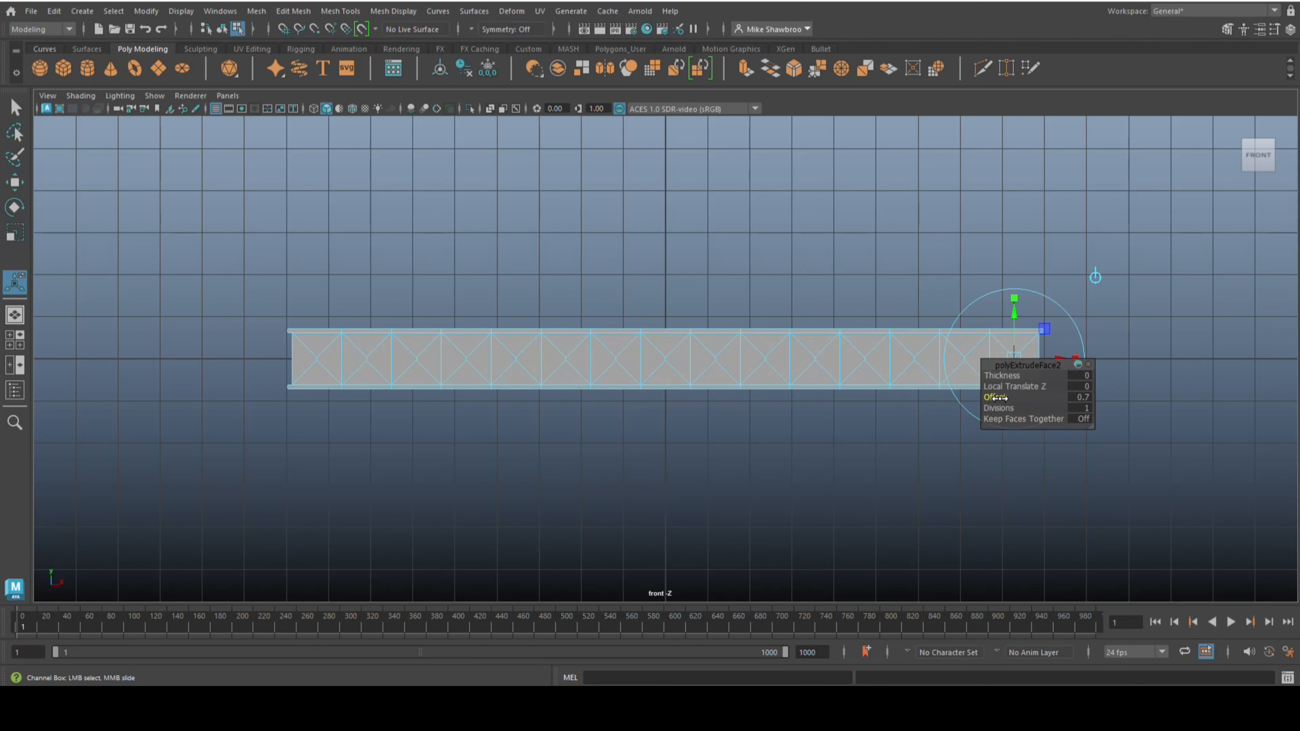
{"action": "left_click", "coordinate": [1079, 397]}
{"action": "type", "text": "0.1"}
{"action": "key", "text": "Return"}
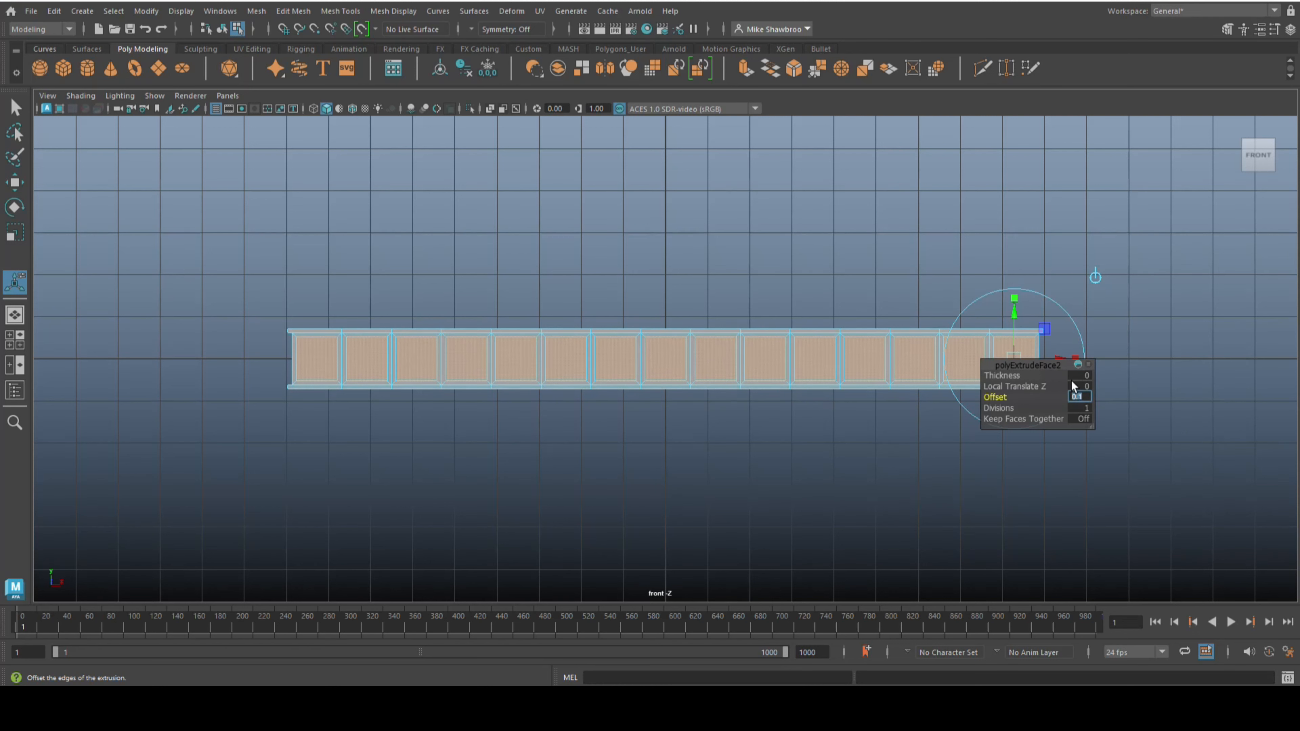
{"action": "left_click", "coordinate": [1082, 374]}
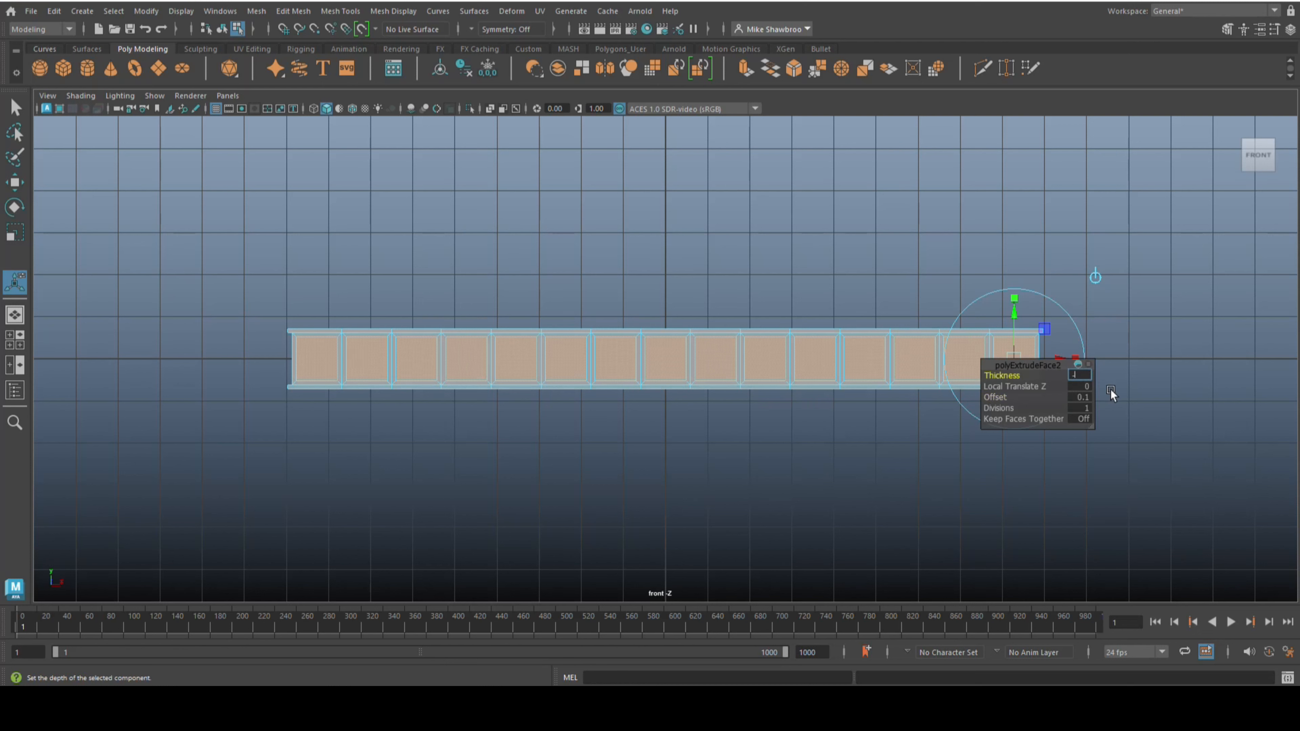
{"action": "type", "text": "-0.1"}
{"action": "key", "text": "Return"}
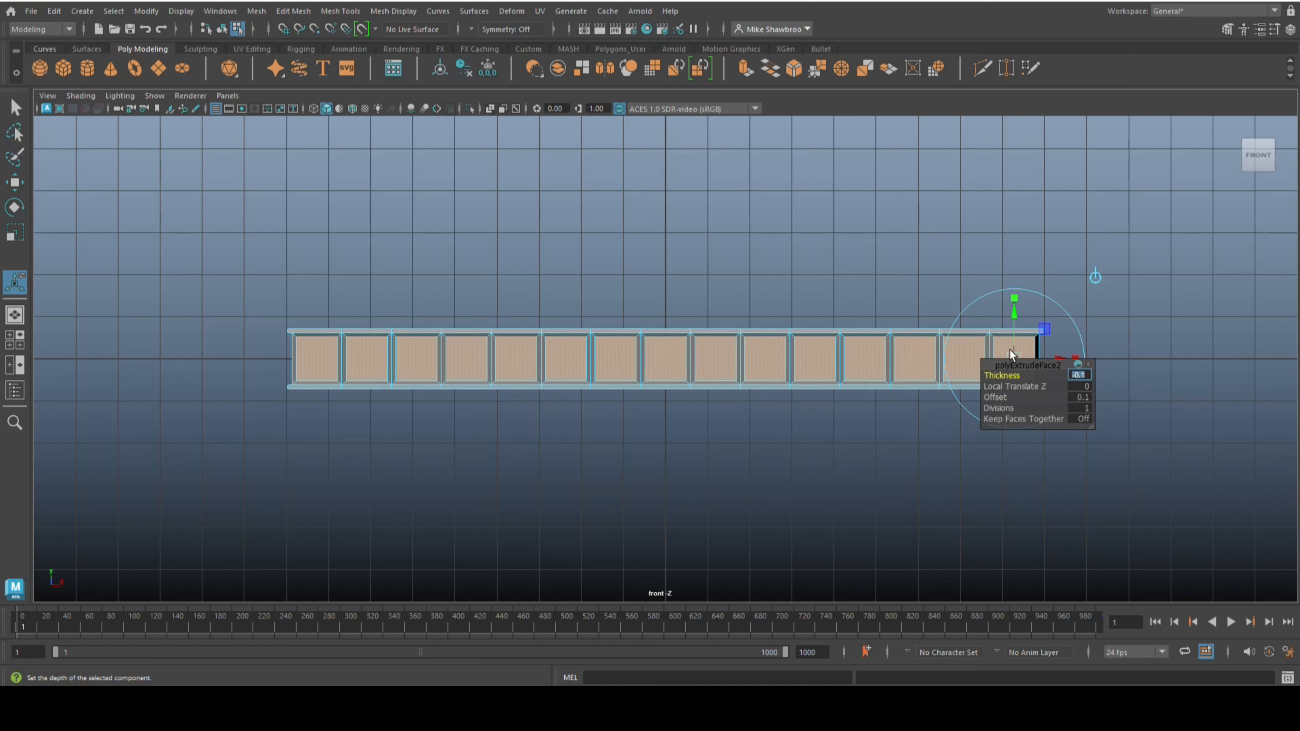
Step: Try a panel extrusion thickness of -0.03 and inspect the recessed panels in the perspective view
{"action": "left_click", "coordinate": [14, 340]}
{"action": "key", "text": "space"}
{"action": "left_click", "coordinate": [649, 391]}
{"action": "type", "text": "-0.03"}
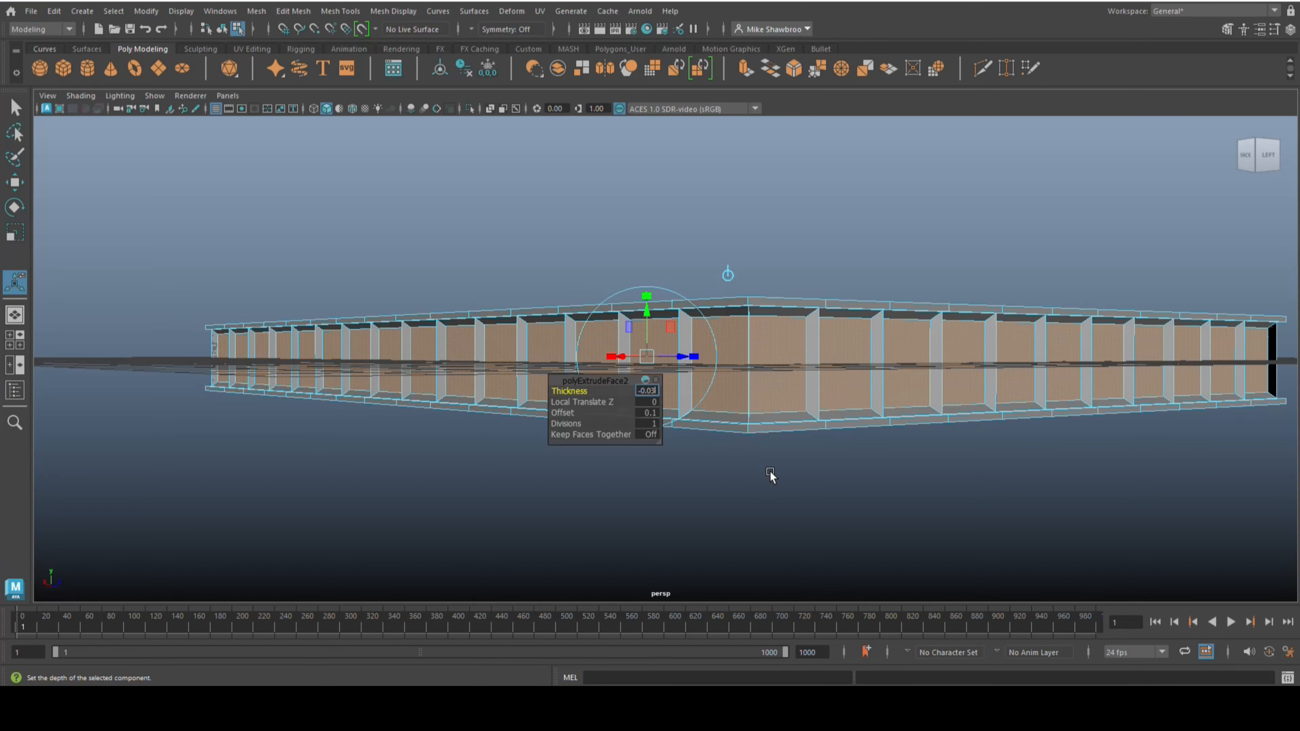
{"action": "key", "text": "Return"}
{"action": "left_click_drag", "start_coordinate": [770, 475], "coordinate": [681, 448], "text": "alt"}
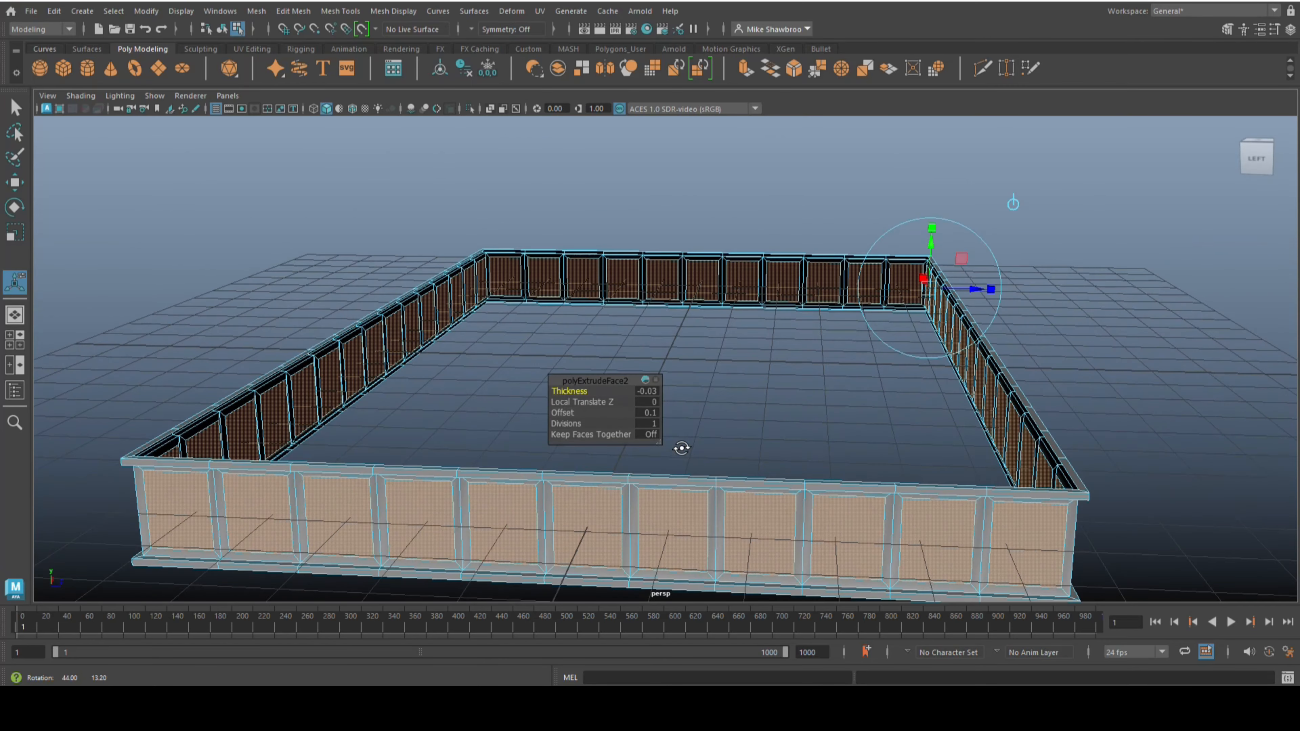
Step: Set the panel extrusion's thickness to -0.05 and deselect the faces
{"action": "left_click", "coordinate": [646, 390]}
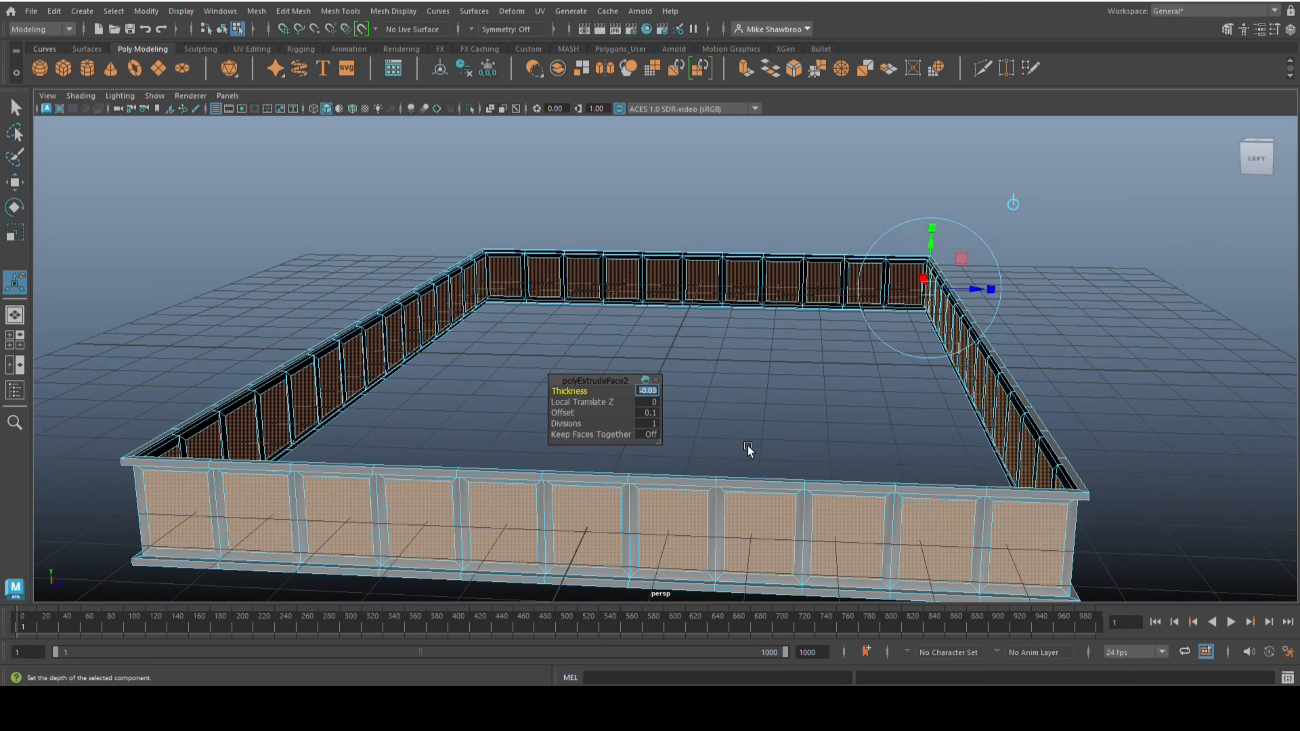
{"action": "type", "text": "-0.05"}
{"action": "key", "text": "Return"}
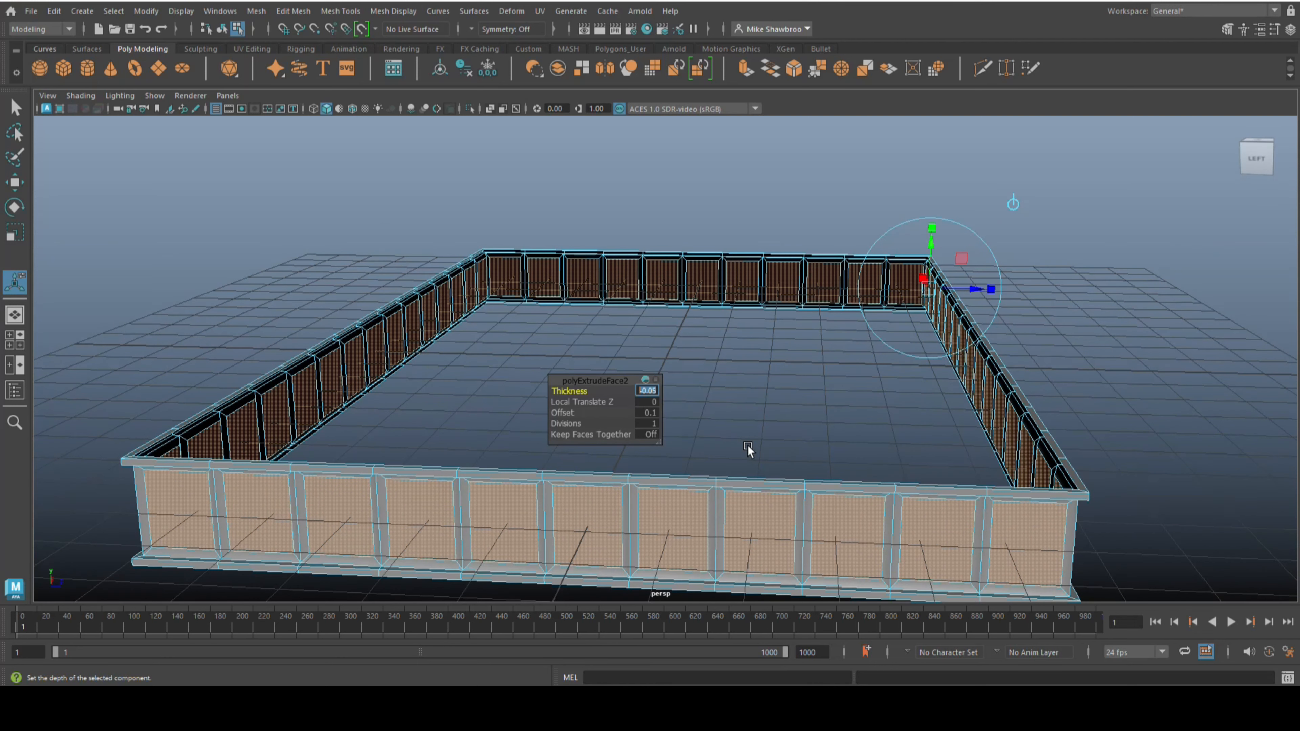
{"action": "left_click", "coordinate": [208, 282]}
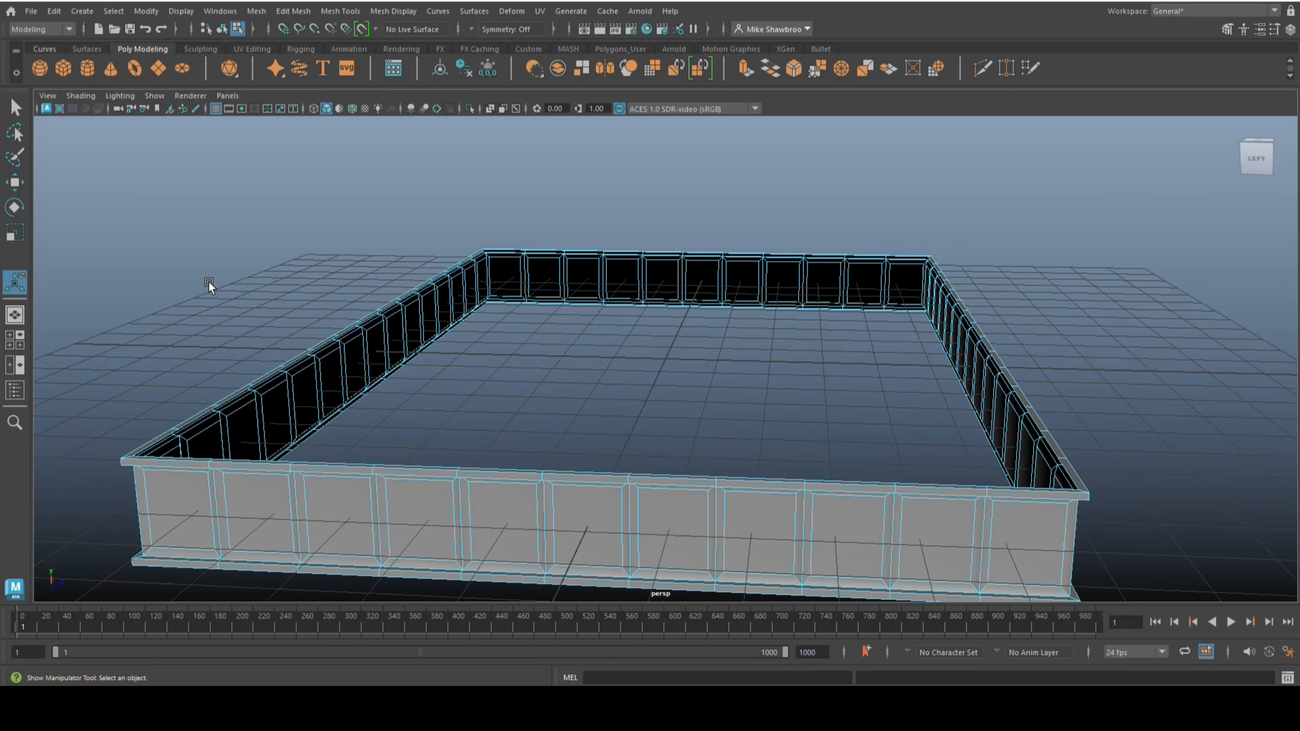
Step: Turn on screen-space ambient occlusion in the perspective viewport and inspect the frame's recessed panels
{"action": "mouse_move", "coordinate": [289, 356]}
{"action": "left_mouse_down", "text": "alt"}
{"action": "mouse_move", "coordinate": [233, 362]}
{"action": "mouse_move", "coordinate": [281, 366]}
{"action": "left_mouse_up", "text": "alt"}
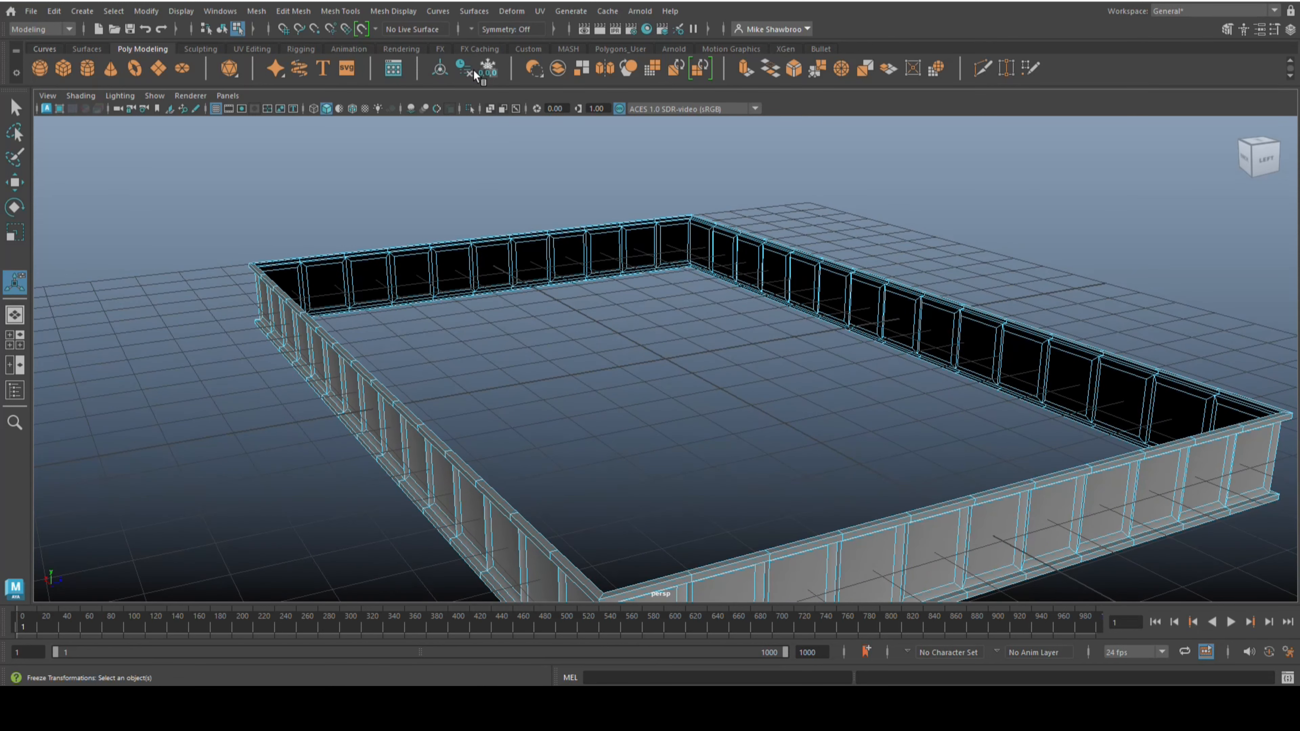
{"action": "left_click", "coordinate": [410, 109]}
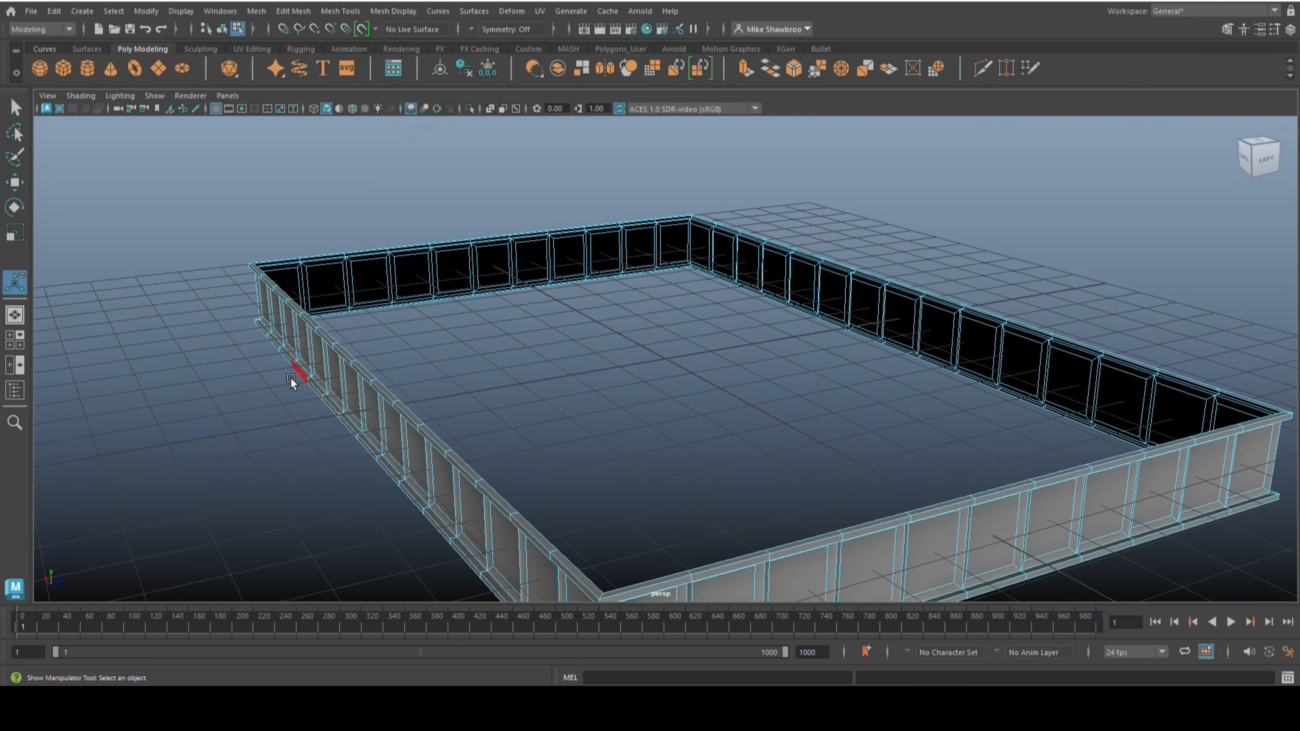
{"action": "scroll", "coordinate": [281, 419], "scroll_direction": "down", "scroll_amount": 5}
{"action": "left_click_drag", "start_coordinate": [282, 419], "coordinate": [379, 402], "text": "alt"}
Step: Return to object mode and move the whole frame straight up by about 2.7 cm, above the grid
{"action": "key", "text": "q"}
{"action": "key", "text": "F8"}
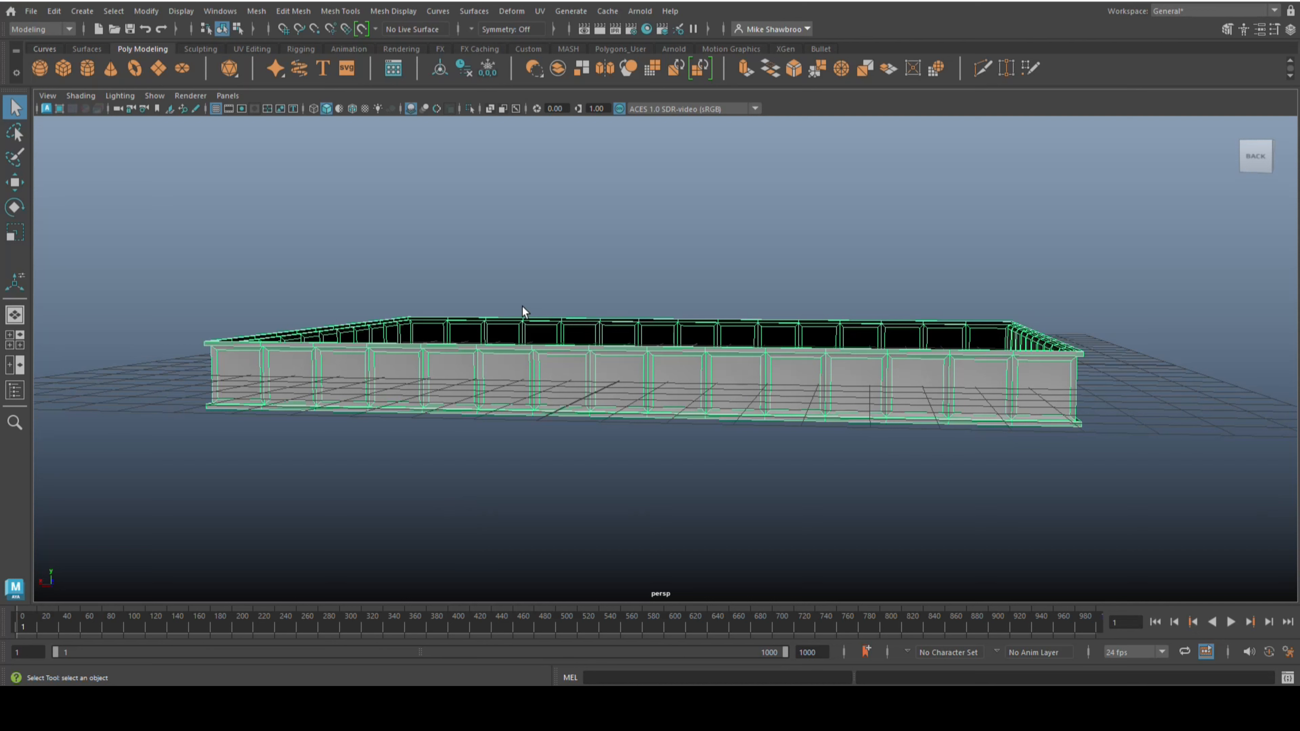
{"action": "key", "text": "w"}
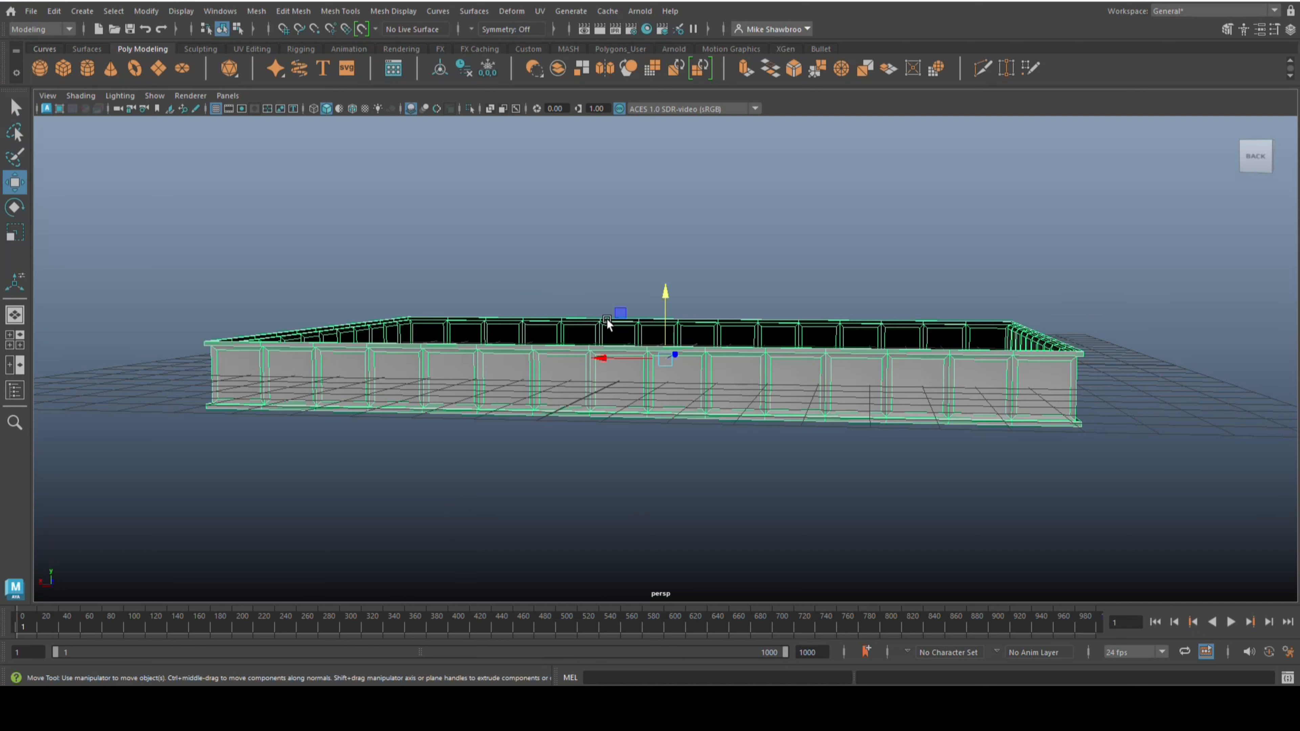
{"action": "left_click_drag", "start_coordinate": [659, 297], "coordinate": [667, 188]}
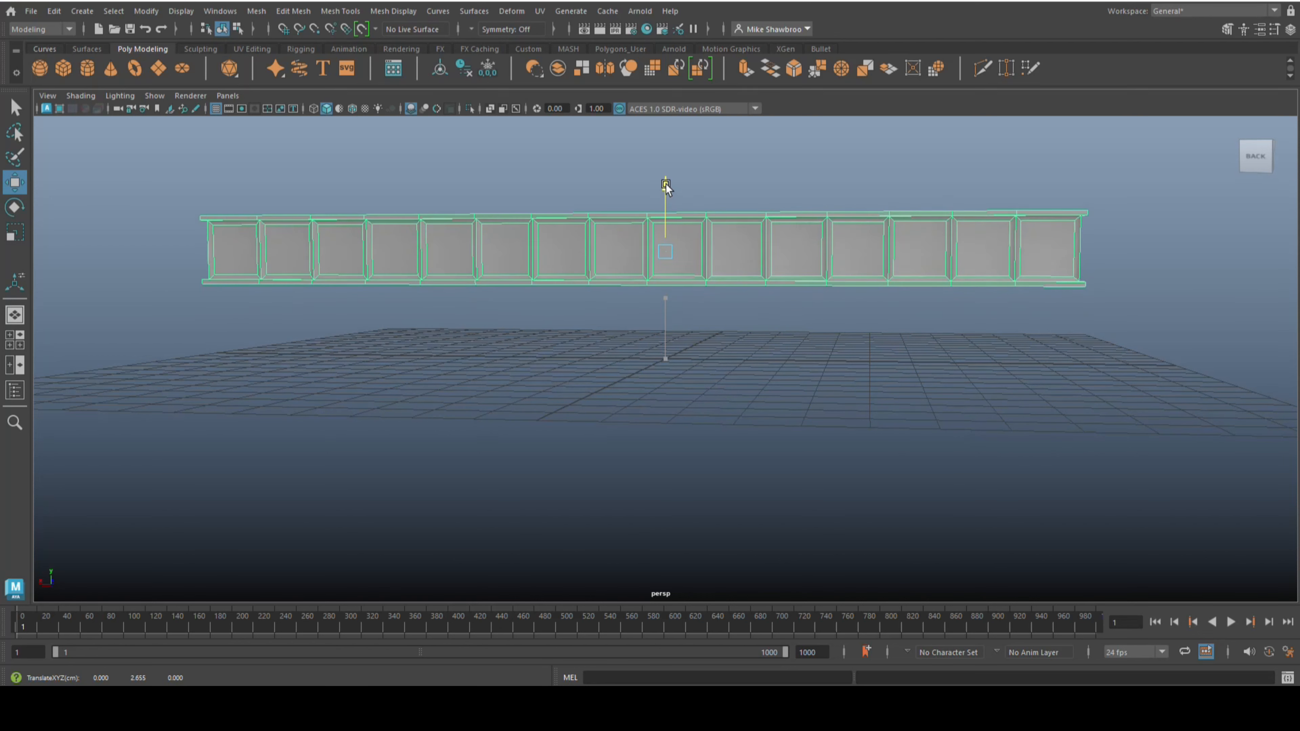
{"action": "left_click_drag", "start_coordinate": [607, 255], "coordinate": [595, 311], "text": "alt"}
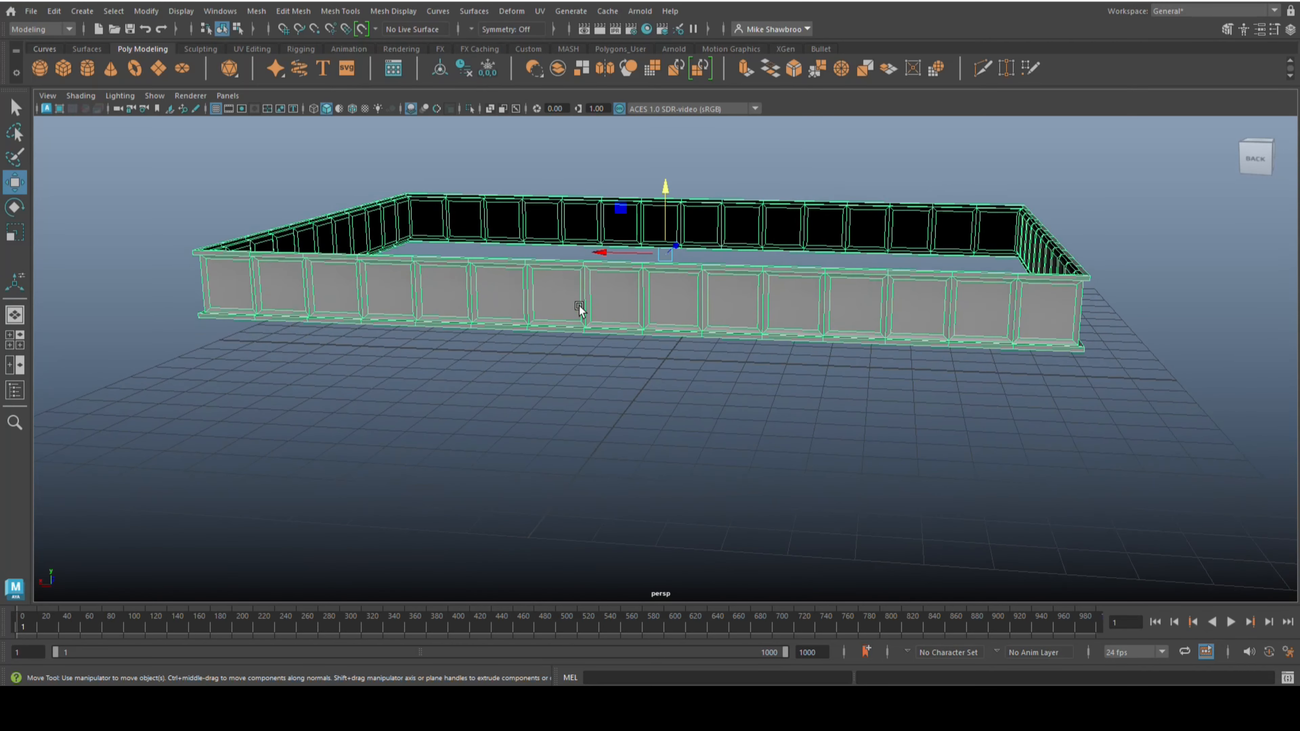
Step: Snap the frame's pivot vertically to its bottom edge in the front view and leave pivot editing
{"action": "left_click", "coordinate": [14, 341]}
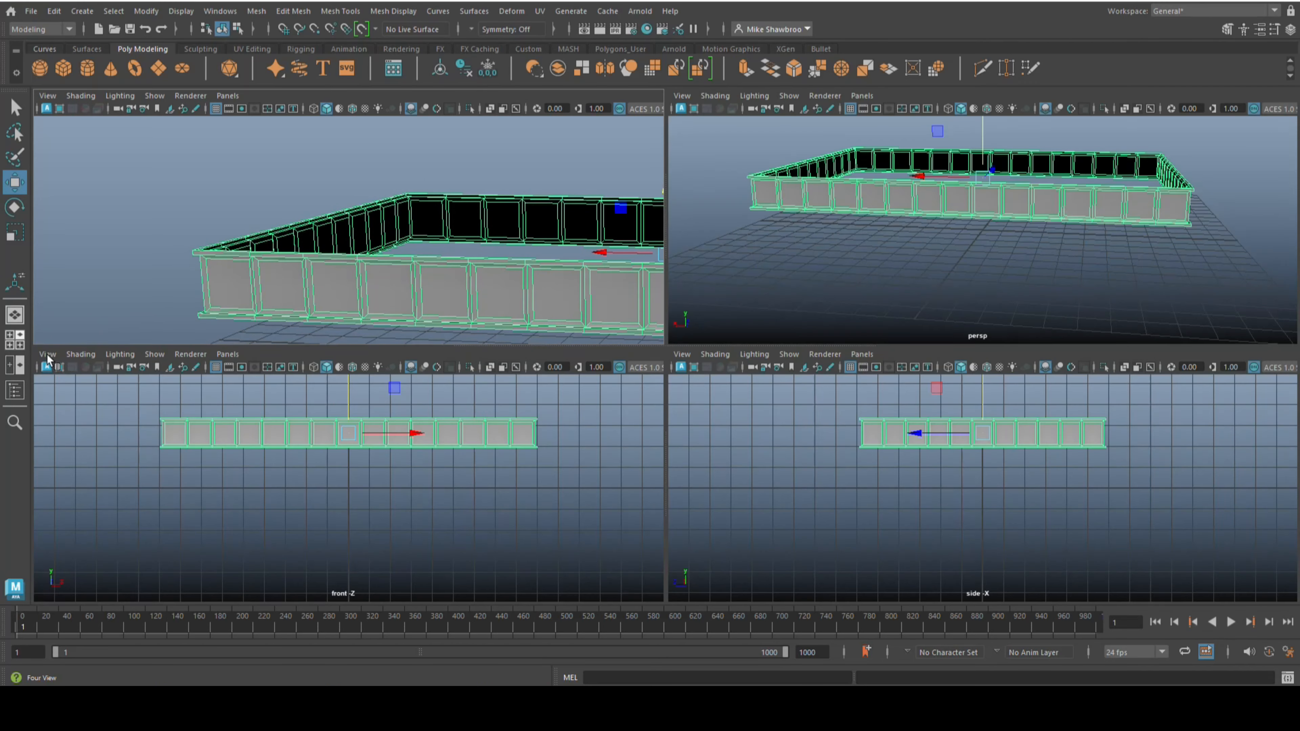
{"action": "key", "text": "space"}
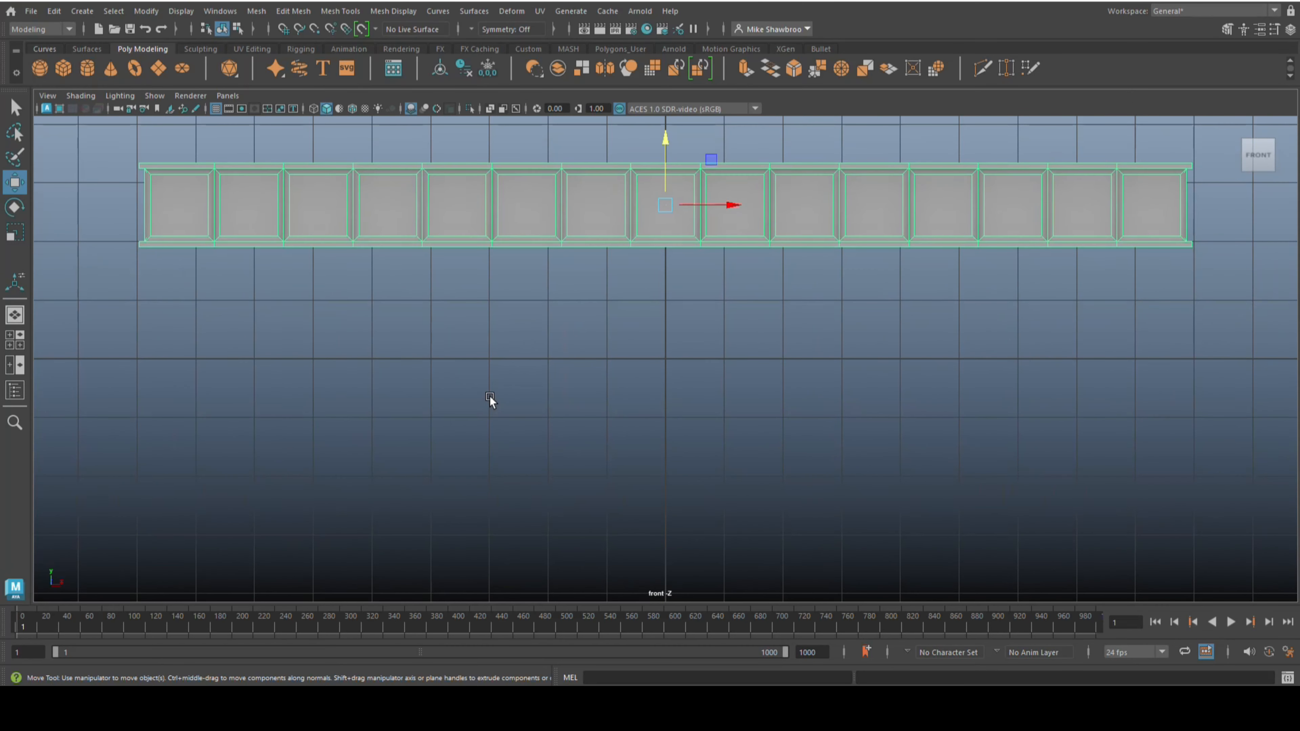
{"action": "key", "text": "d"}
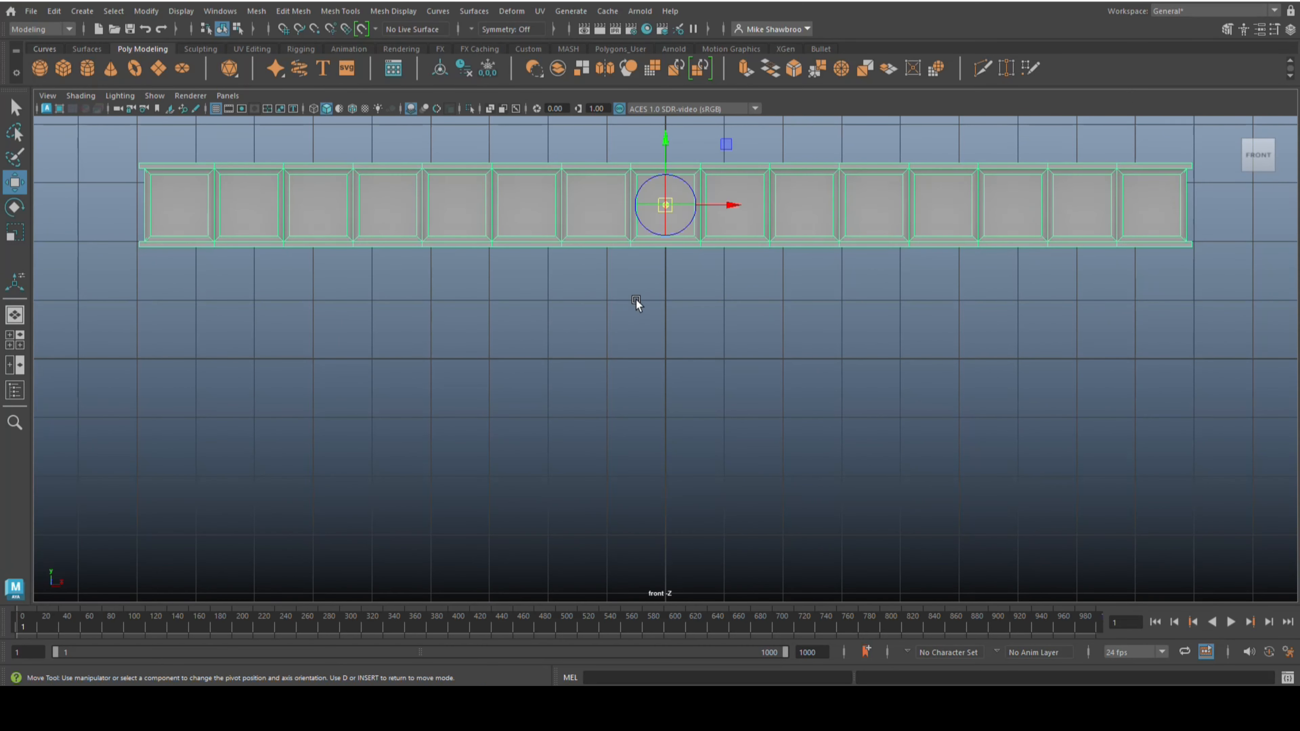
{"action": "key", "text": "v"}
{"action": "left_click_drag", "start_coordinate": [667, 139], "coordinate": [677, 256]}
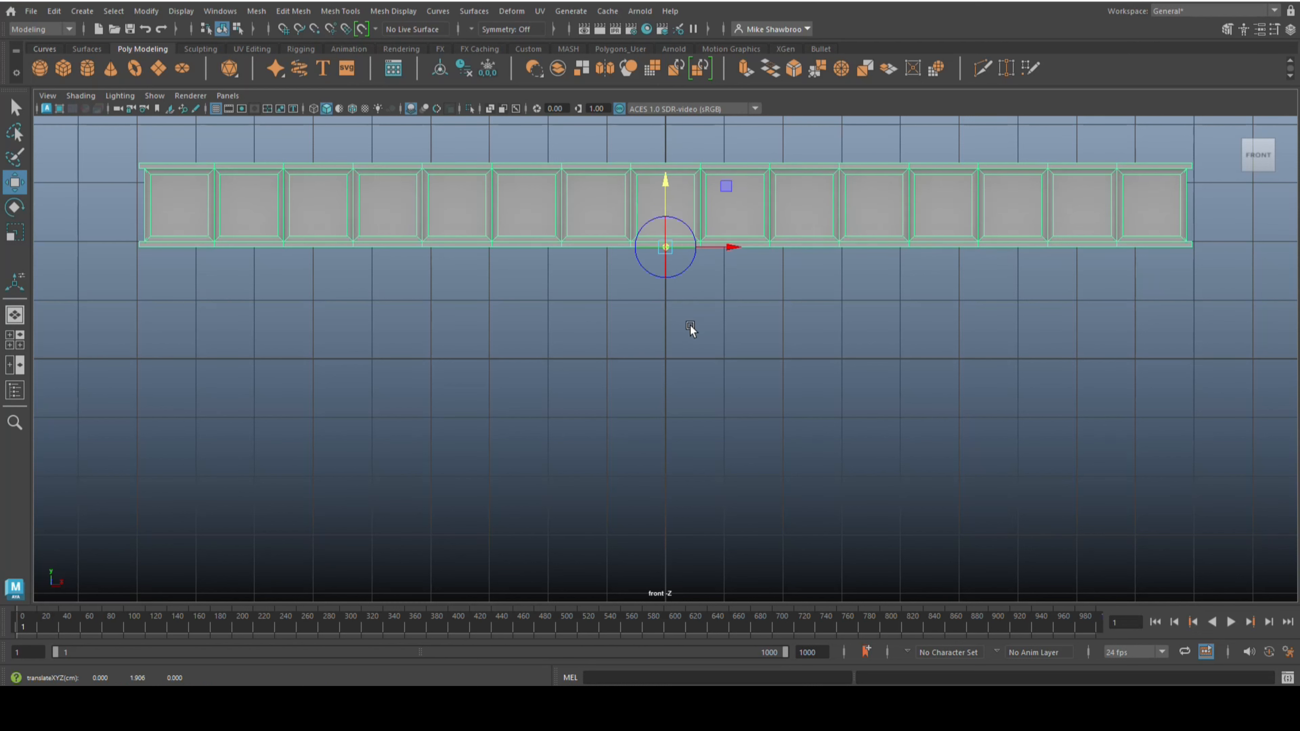
{"action": "key", "text": "d"}
{"action": "key", "text": "d"}
{"action": "key", "text": "d"}
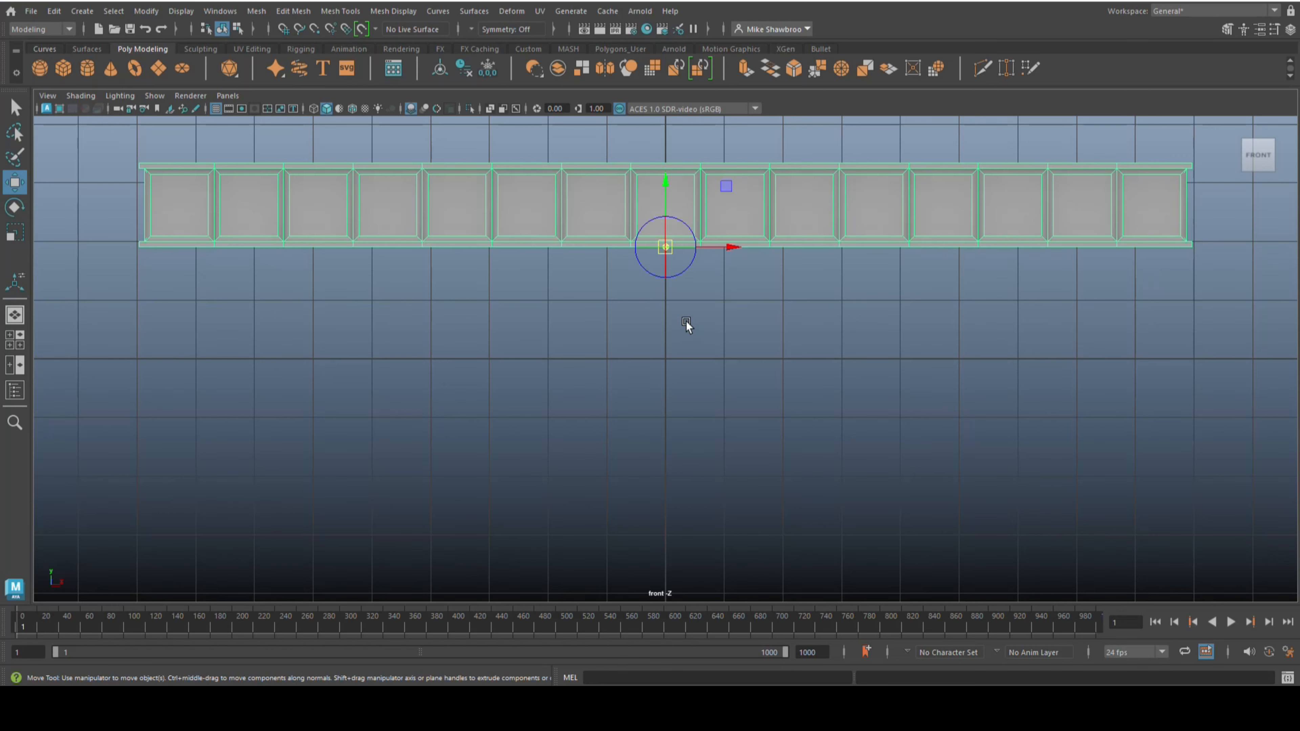
Step: Duplicate the frame and vertex-snap the copy upward so it sits directly on top of the original
{"action": "scroll", "coordinate": [716, 378], "scroll_direction": "down", "scroll_amount": 1}
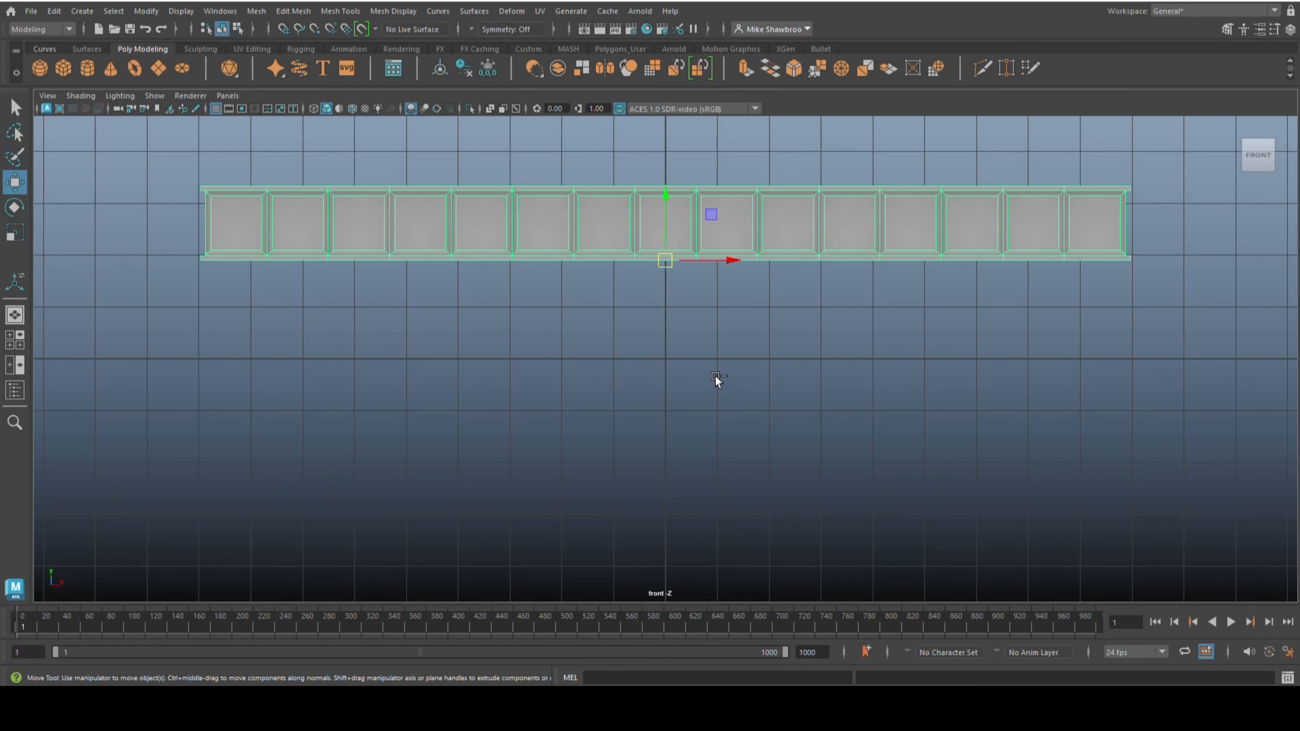
{"action": "key", "text": "ctrl+d"}
{"action": "key", "text": "v"}
{"action": "middle_click_drag", "start_coordinate": [661, 195], "coordinate": [662, 151]}
{"action": "scroll", "coordinate": [599, 443], "scroll_direction": "down", "scroll_amount": 4}
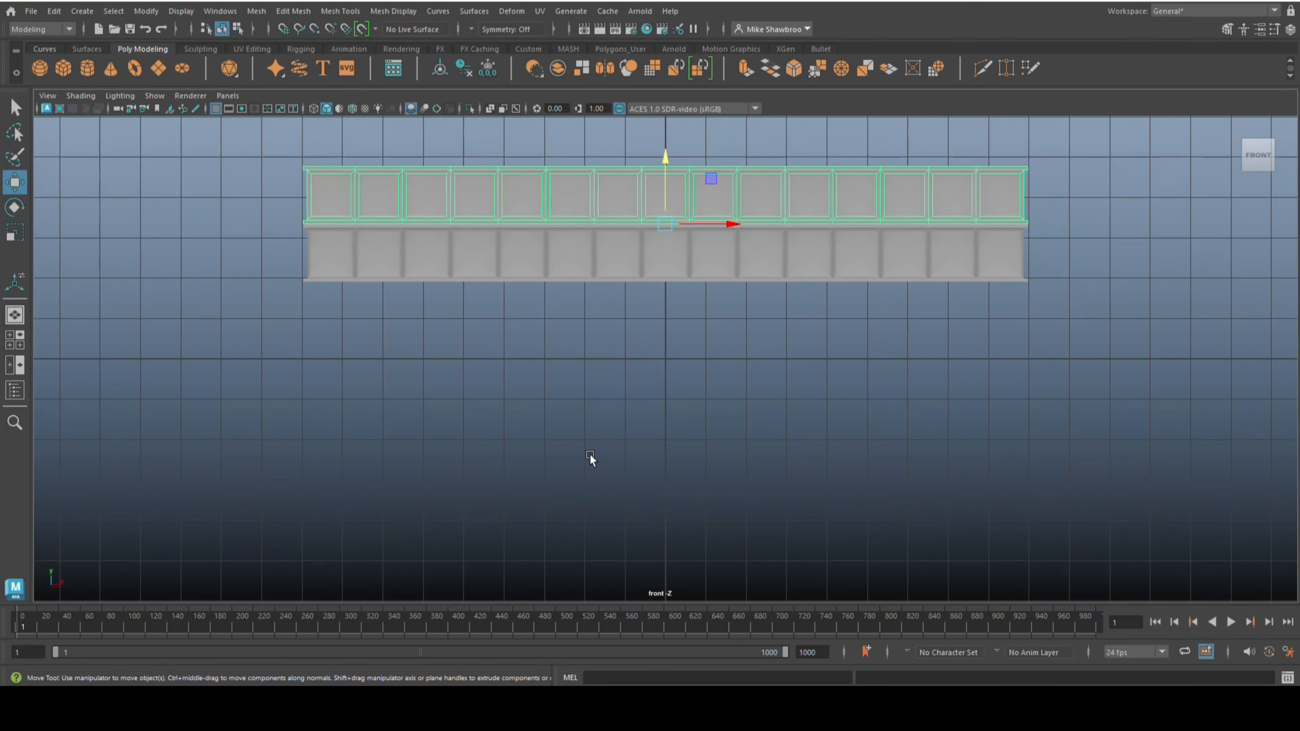
Step: Repeat Duplicate with Transform 30 times to stack further frame copies upward into a tall tower
{"action": "scroll", "coordinate": [572, 486], "scroll_direction": "down", "scroll_amount": 10}
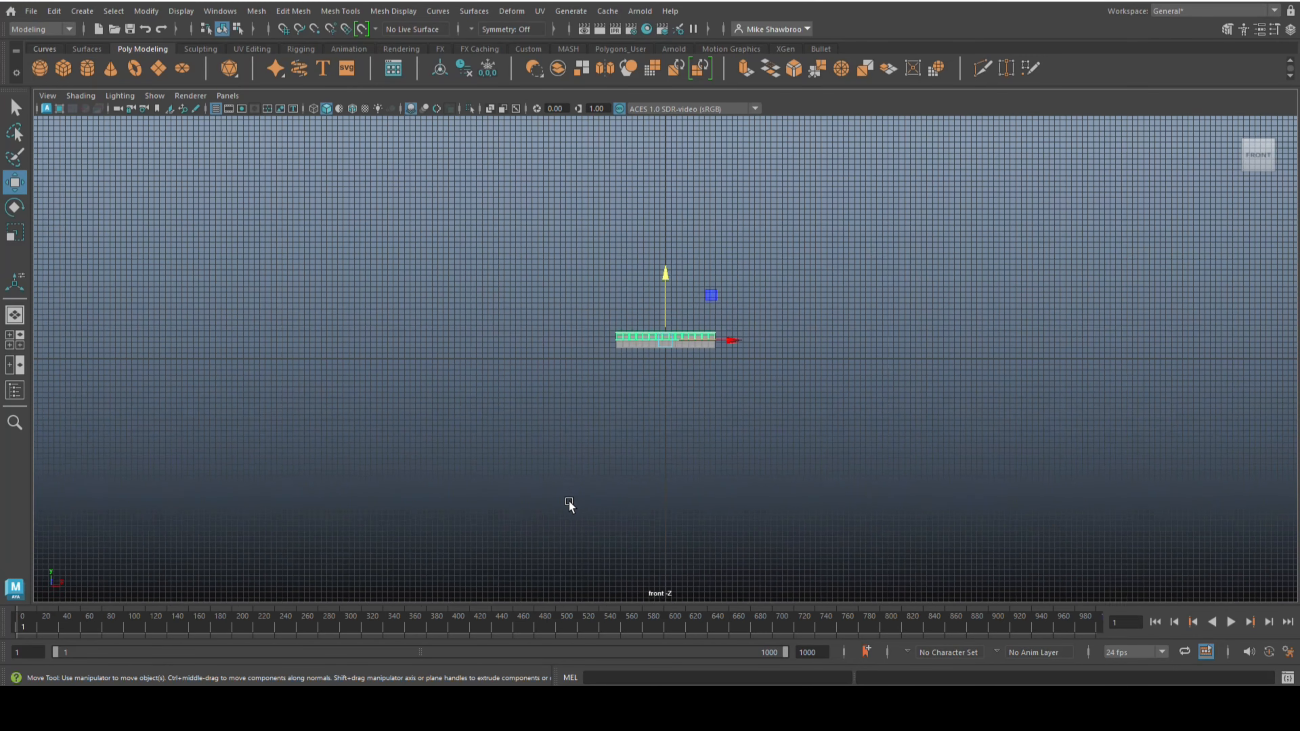
{"action": "key", "text": "shift+d"}
{"action": "key", "text": "shift+d"}
{"action": "key", "text": "shift+d"}
{"action": "key", "text": "shift+d"}
{"action": "key", "text": "shift+d"}
{"action": "key", "text": "shift+d"}
{"action": "key", "text": "shift+d"}
{"action": "key", "text": "shift+d"}
{"action": "key", "text": "shift+d"}
{"action": "key", "text": "shift+d"}
{"action": "key", "text": "shift+d"}
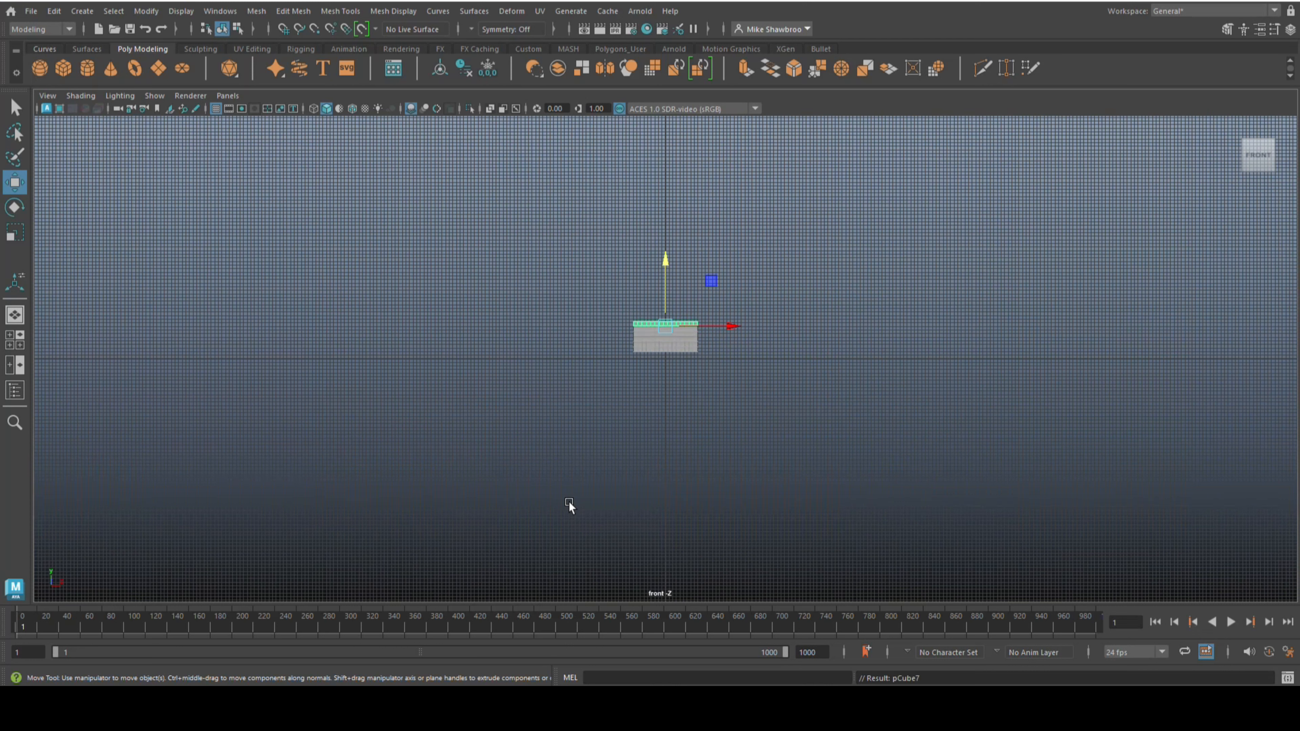
{"action": "key", "text": "shift+d"}
{"action": "key", "text": "shift+d"}
{"action": "key", "text": "shift+d"}
{"action": "key", "text": "shift+d"}
{"action": "key", "text": "shift+d"}
{"action": "key", "text": "shift+d"}
{"action": "key", "text": "shift+d"}
{"action": "key", "text": "shift+d"}
{"action": "key", "text": "shift+d"}
{"action": "key", "text": "shift+d"}
{"action": "key", "text": "shift+d"}
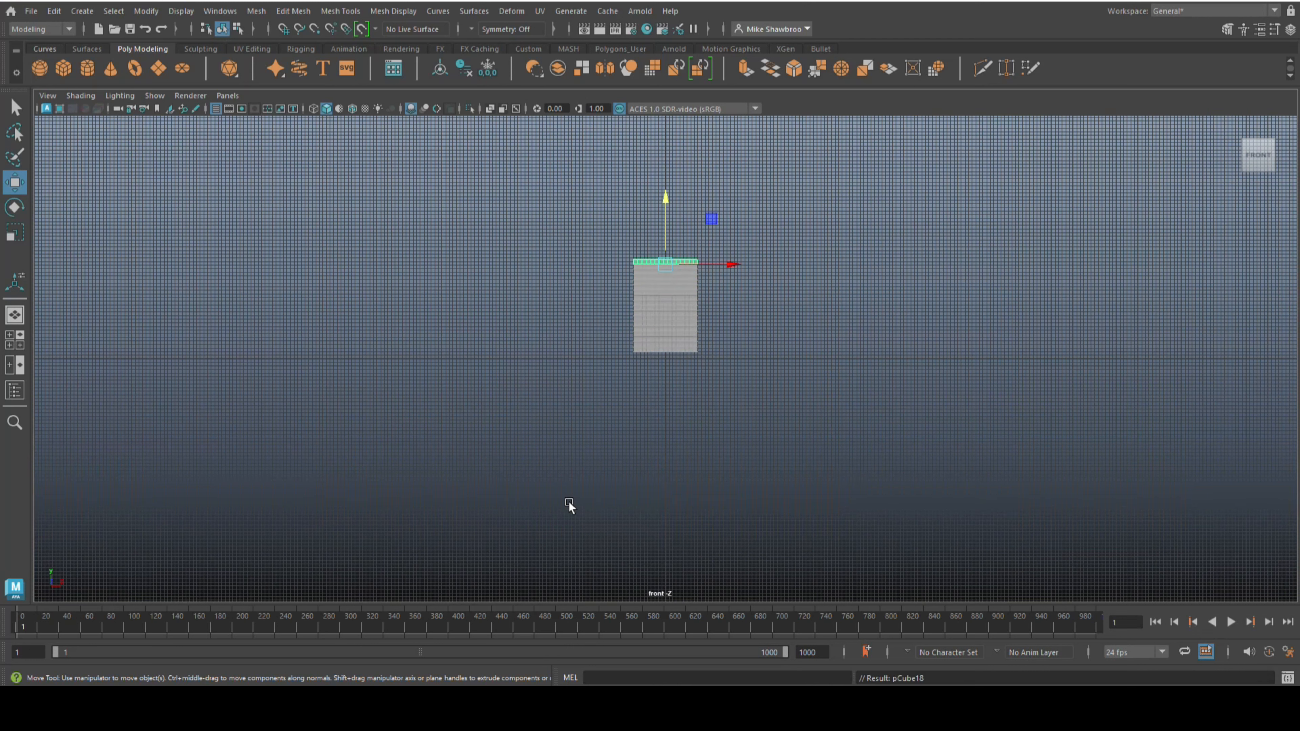
{"action": "key", "text": "shift+d"}
{"action": "key", "text": "shift+d"}
{"action": "key", "text": "shift+d"}
{"action": "key", "text": "shift+d"}
{"action": "key", "text": "shift+d"}
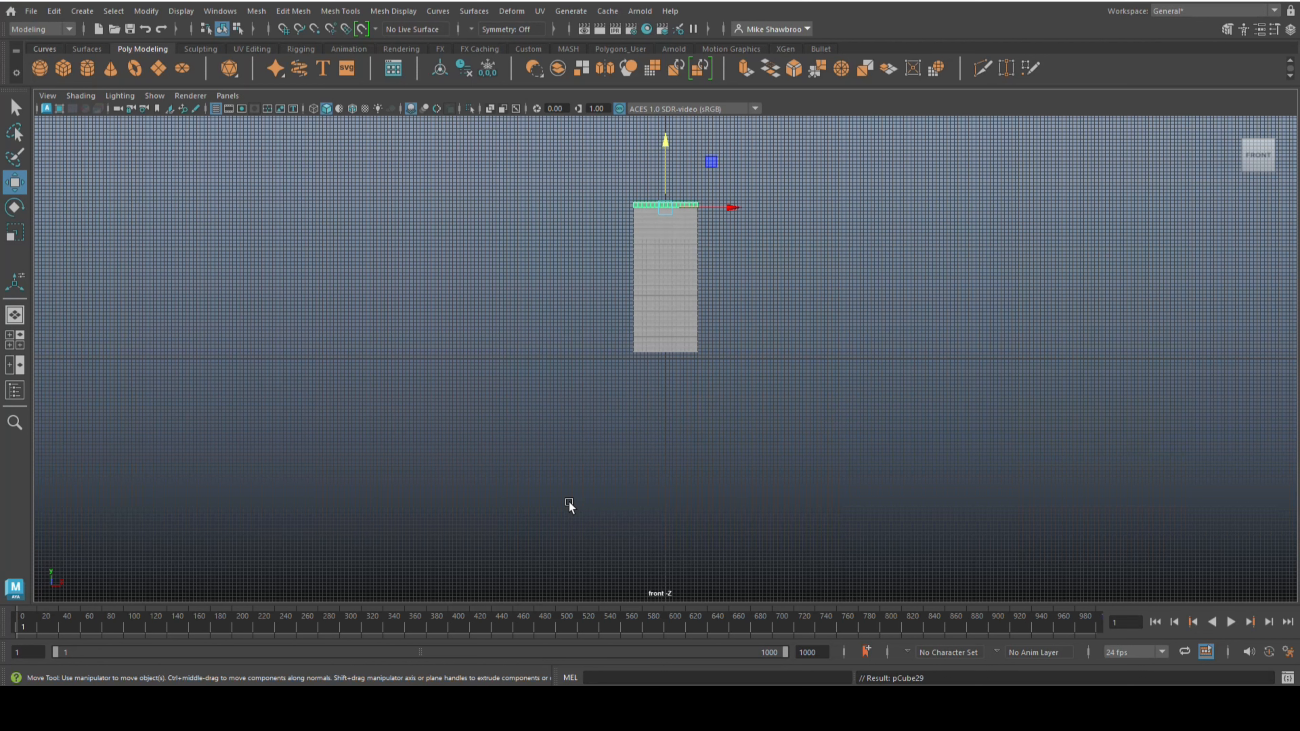
{"action": "key", "text": "shift+d"}
{"action": "key", "text": "shift+d"}
{"action": "key", "text": "shift+d"}
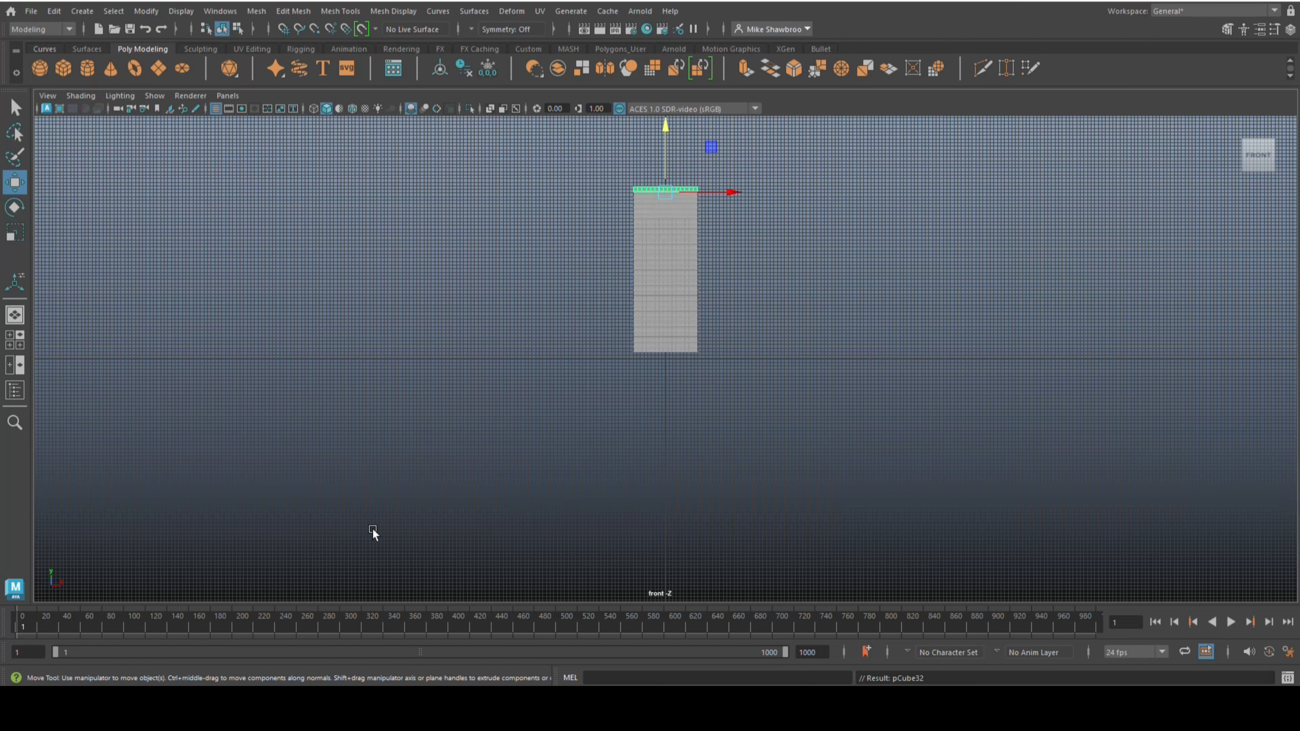
Step: Deselect the top frame and examine the entire stacked tower in the perspective view
{"action": "left_click", "coordinate": [10, 340]}
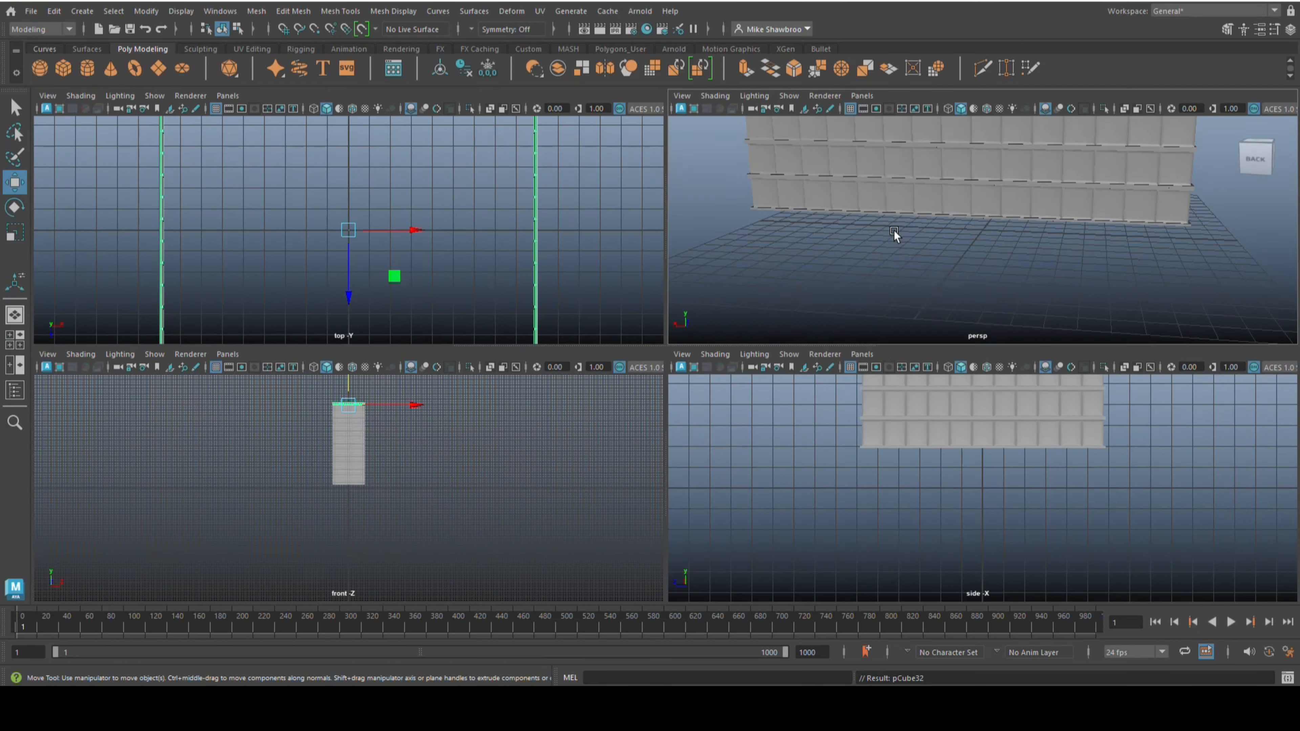
{"action": "key", "text": "space"}
{"action": "scroll", "coordinate": [770, 353], "scroll_direction": "down", "scroll_amount": 7}
{"action": "left_click_drag", "start_coordinate": [824, 437], "coordinate": [726, 498], "text": "alt"}
{"action": "left_click", "coordinate": [834, 331]}
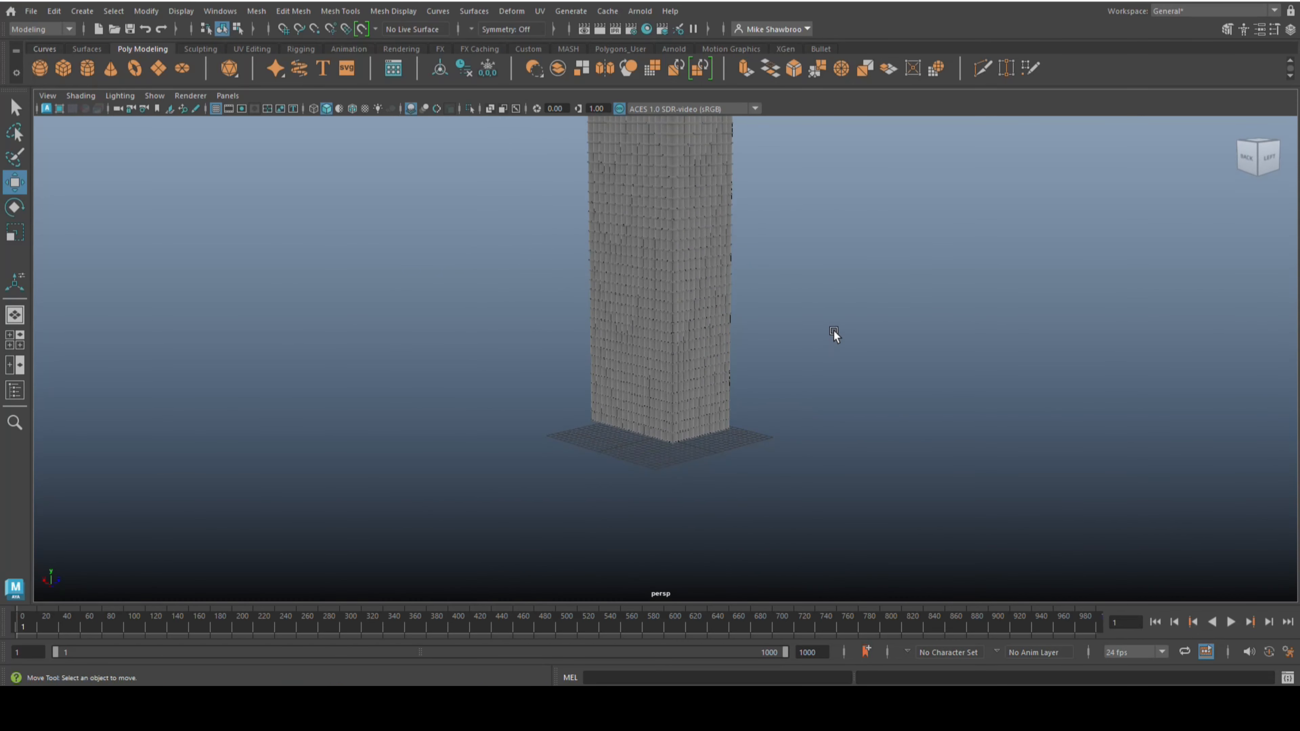
{"action": "middle_click_drag", "start_coordinate": [814, 229], "coordinate": [766, 326], "text": "alt"}
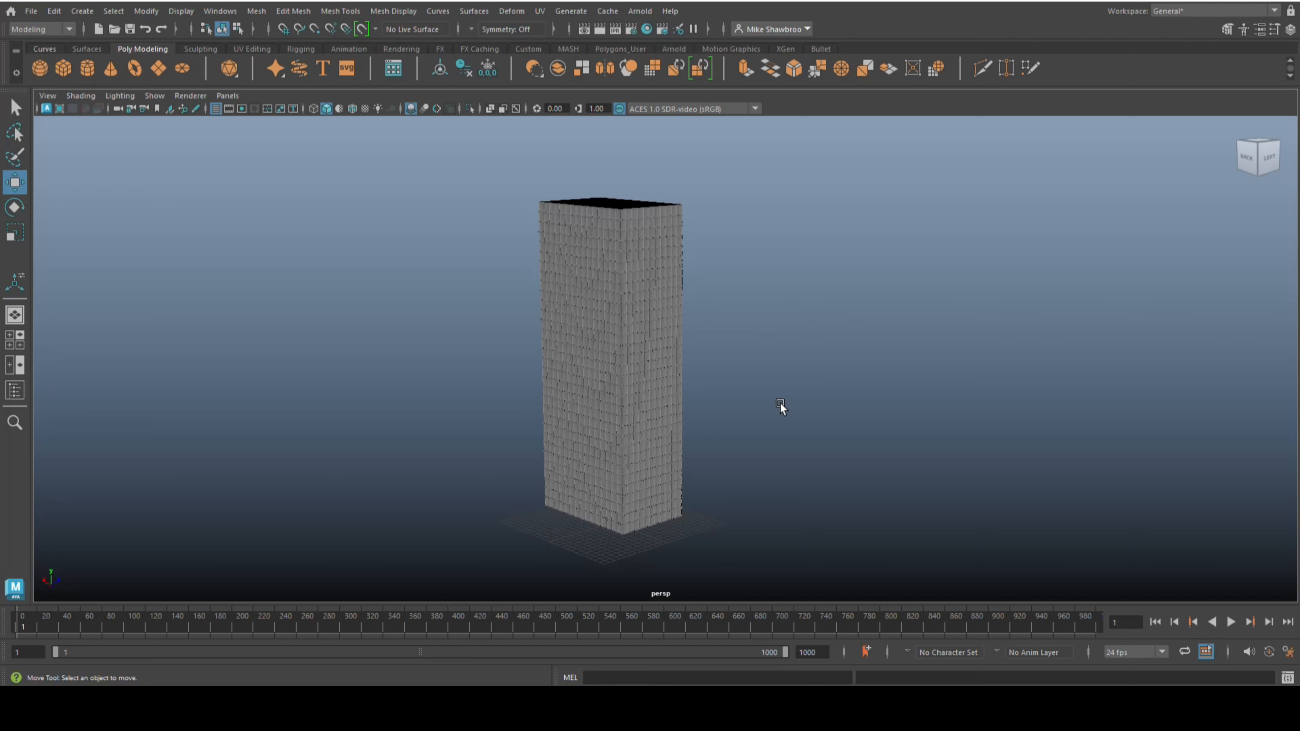
Step: Create a polygon cube, scale it into a flat slab about 17.4 by 0.4 by 17.4, and place it on the tower's top
{"action": "left_click_drag", "start_coordinate": [781, 415], "coordinate": [797, 418], "text": "alt"}
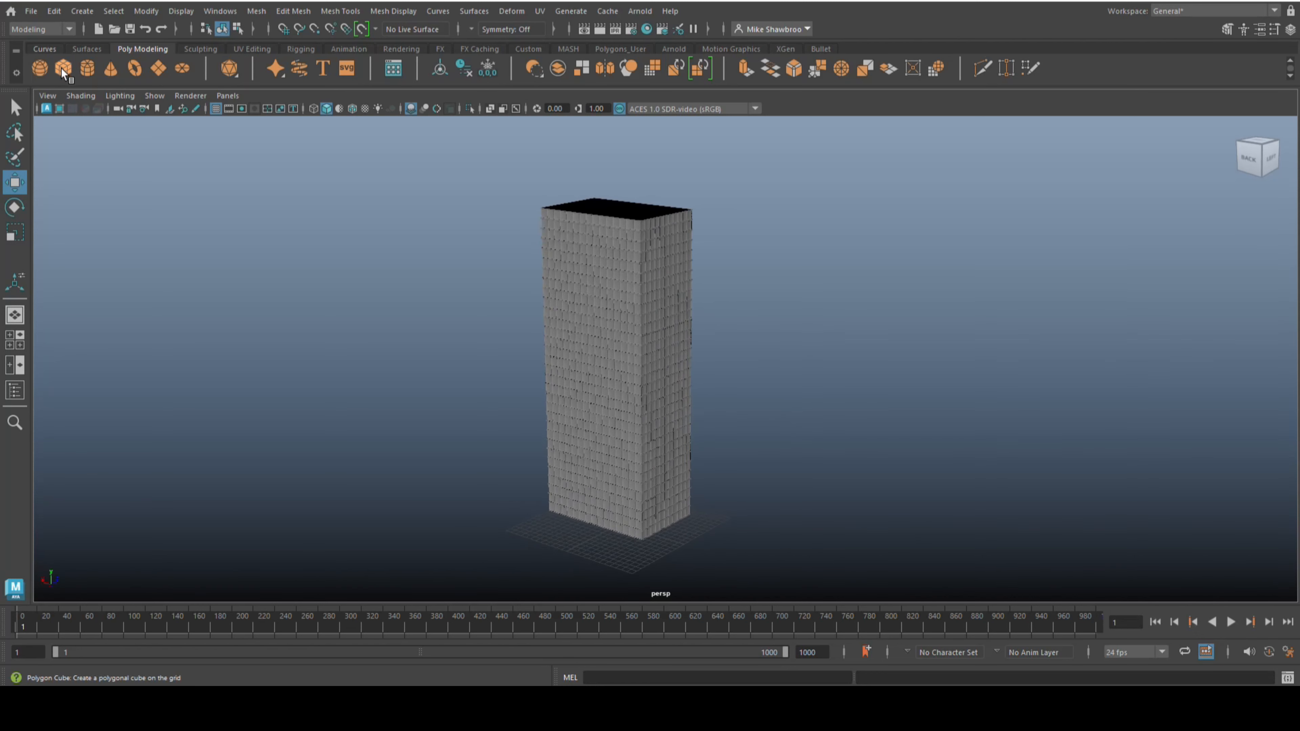
{"action": "left_click", "coordinate": [73, 75]}
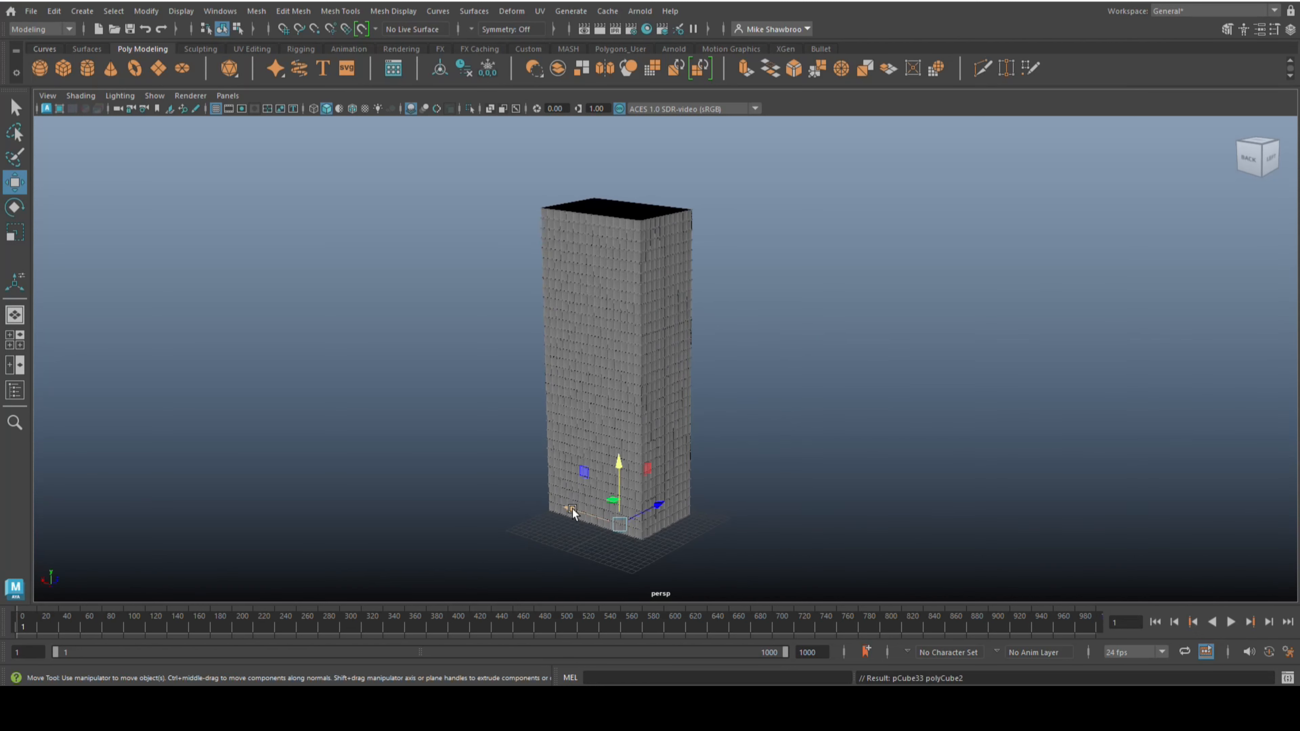
{"action": "left_click_drag", "start_coordinate": [617, 465], "coordinate": [719, 191]}
{"action": "key", "text": "r"}
{"action": "scroll", "coordinate": [600, 217], "scroll_direction": "down", "scroll_amount": 3}
{"action": "left_click_drag", "start_coordinate": [627, 162], "coordinate": [631, 221]}
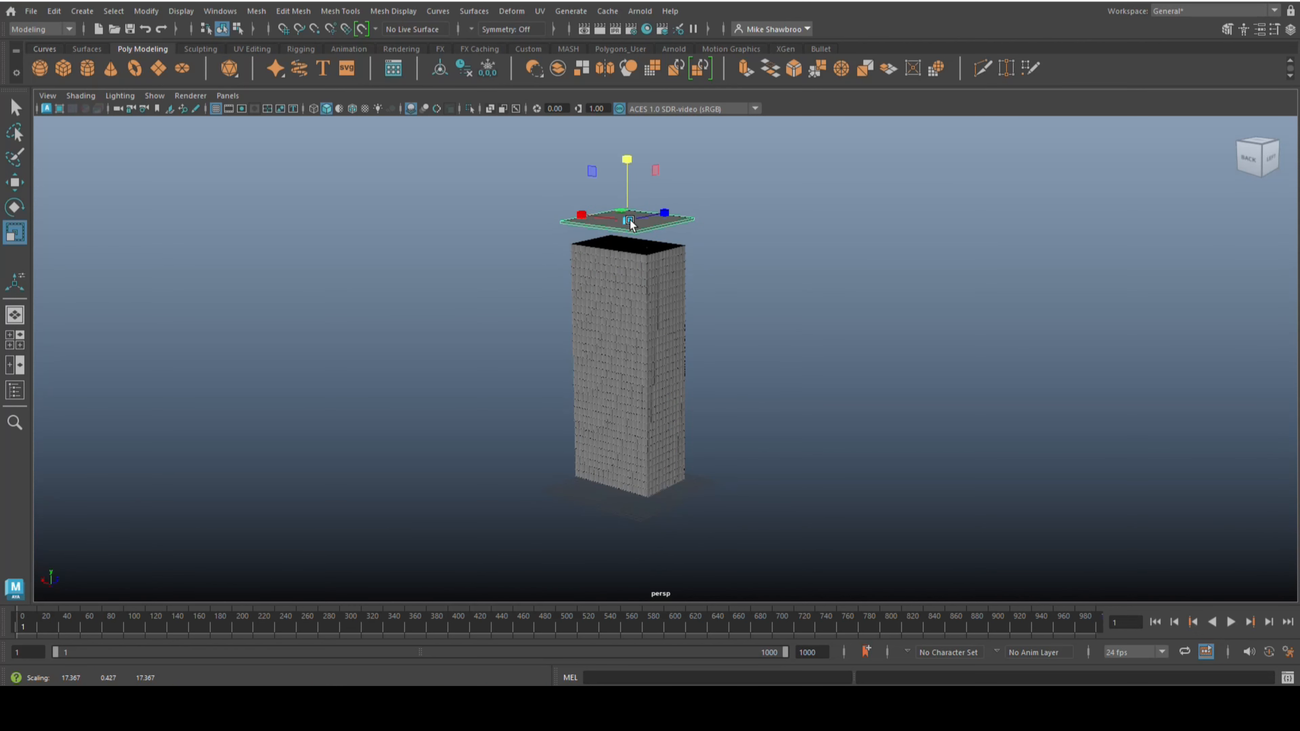
{"action": "key", "text": "w"}
{"action": "left_click_drag", "start_coordinate": [633, 154], "coordinate": [638, 180]}
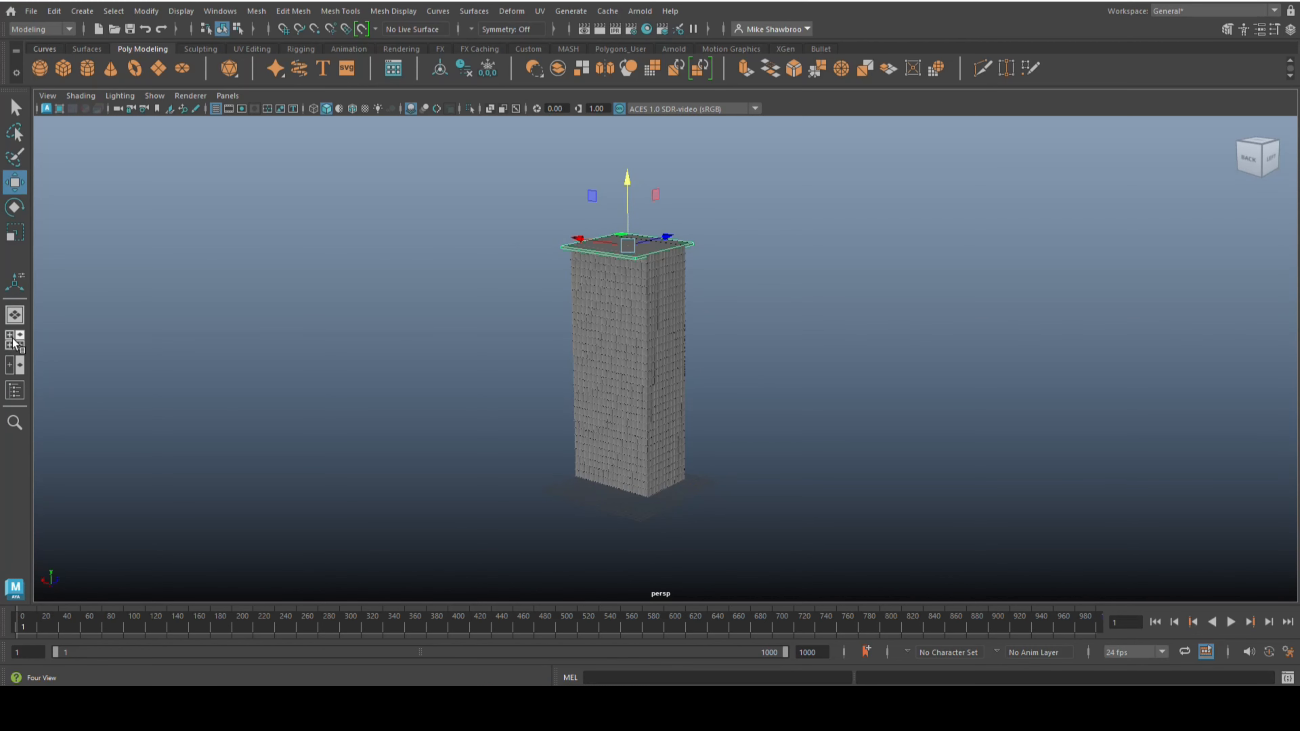
Step: In the top view, move the roof slab's side vertices along X to about -9.5 and 9.5 so both sides overhang the tower equally
{"action": "left_click", "coordinate": [14, 339]}
{"action": "key", "text": "space"}
{"action": "scroll", "coordinate": [560, 363], "scroll_direction": "down", "scroll_amount": 4}
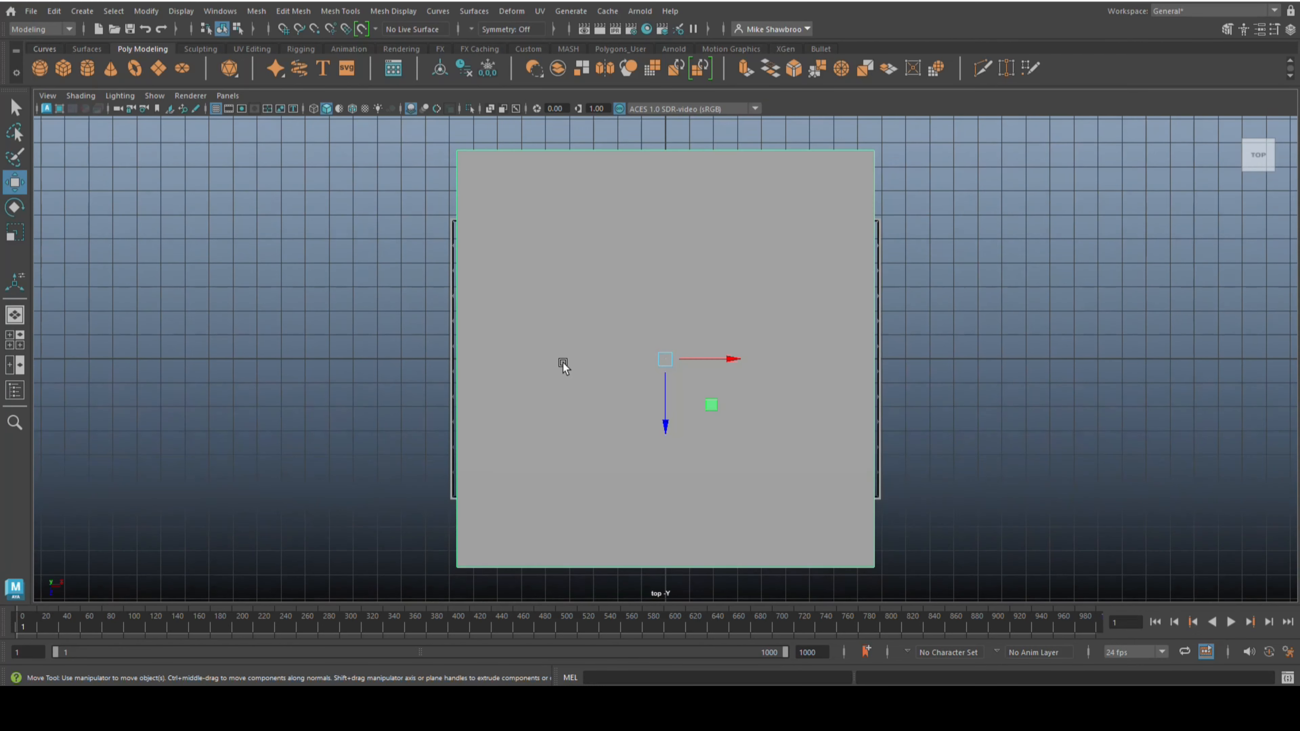
{"action": "right_click_drag", "start_coordinate": [906, 214], "coordinate": [843, 216]}
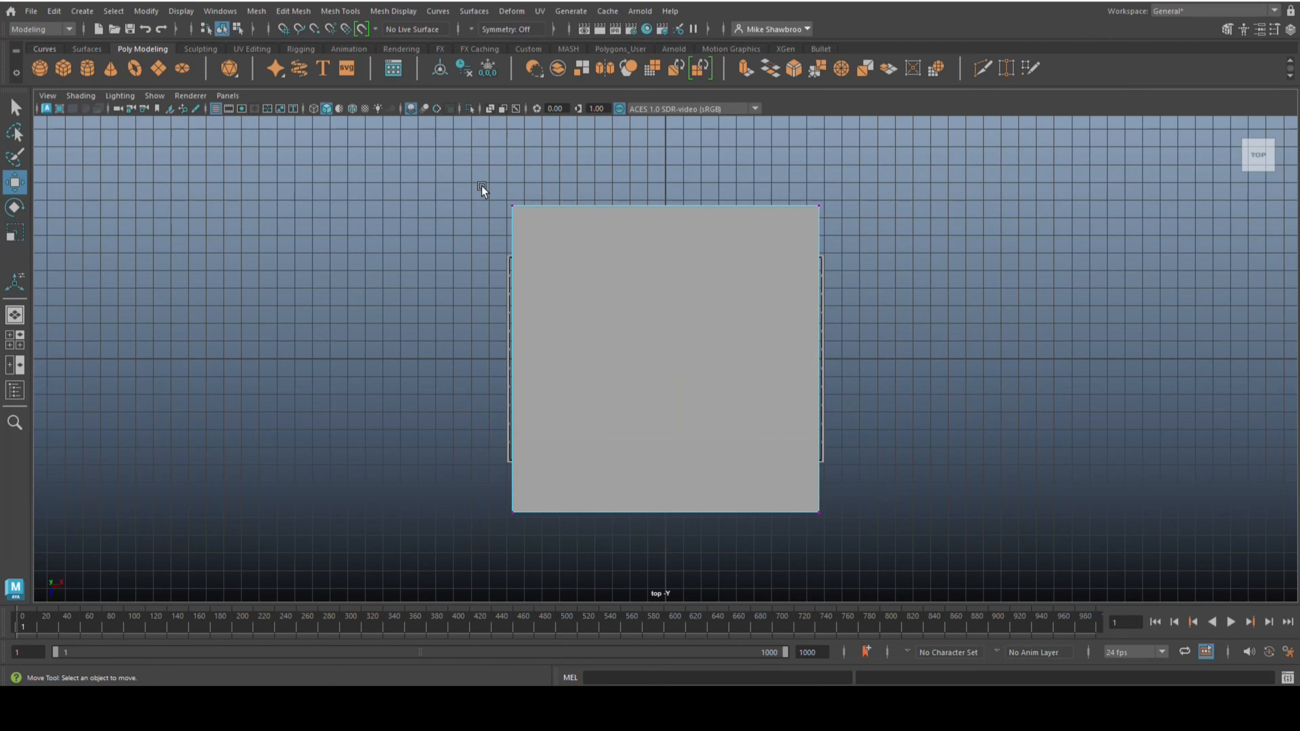
{"action": "left_click_drag", "start_coordinate": [482, 186], "coordinate": [563, 551]}
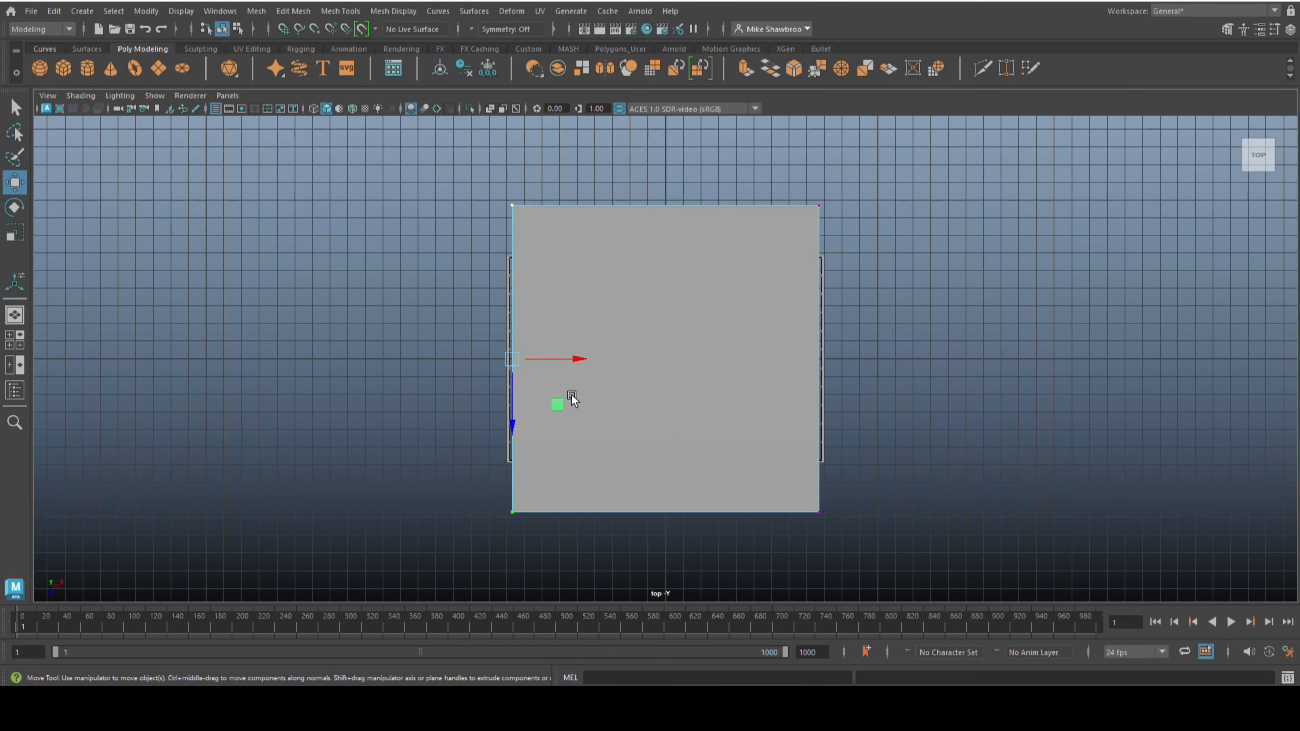
{"action": "key", "text": "4"}
{"action": "left_click_drag", "start_coordinate": [578, 353], "coordinate": [566, 363]}
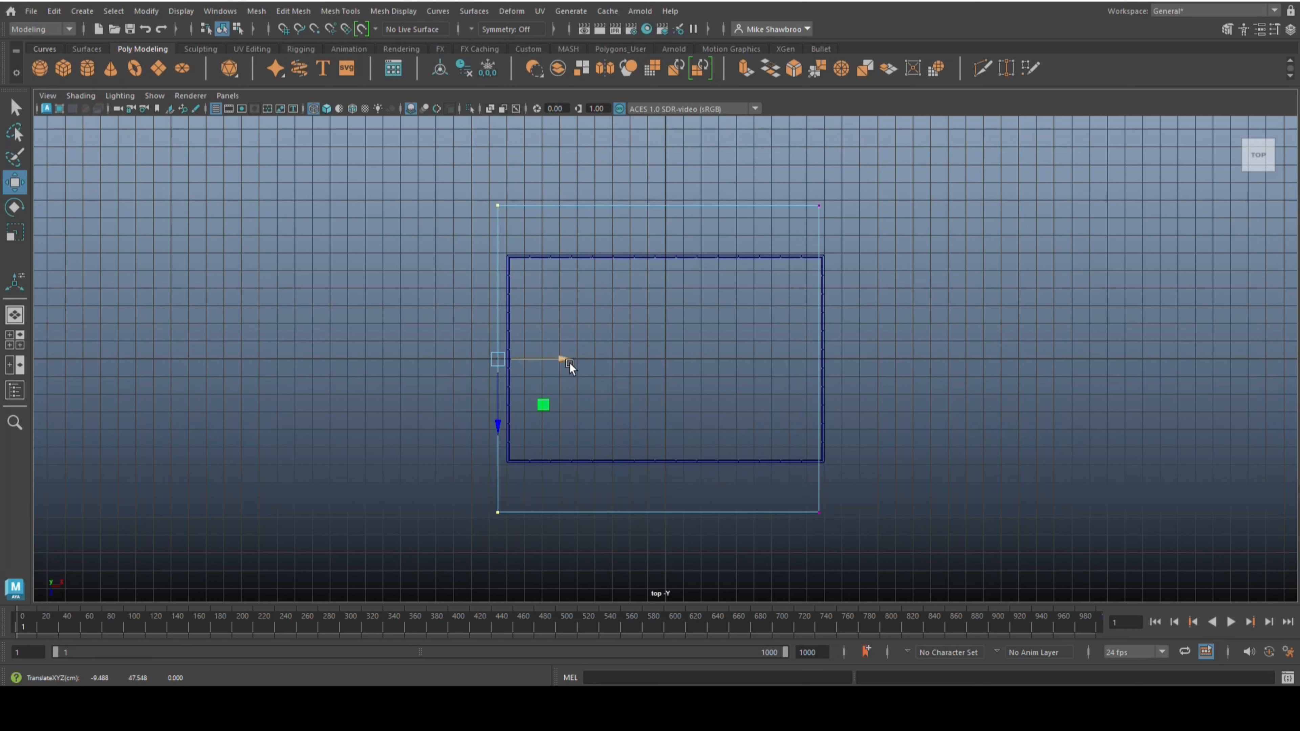
{"action": "left_click_drag", "start_coordinate": [793, 185], "coordinate": [888, 600]}
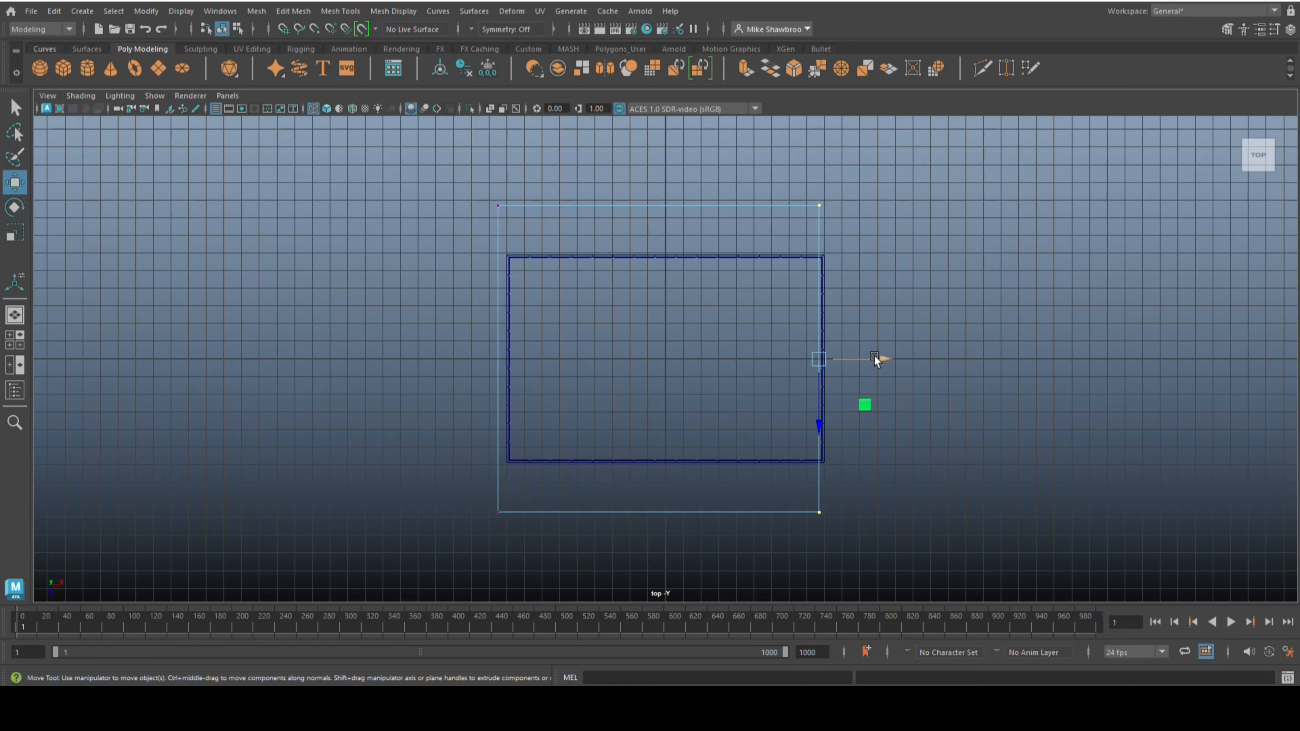
{"action": "left_click_drag", "start_coordinate": [875, 356], "coordinate": [897, 367]}
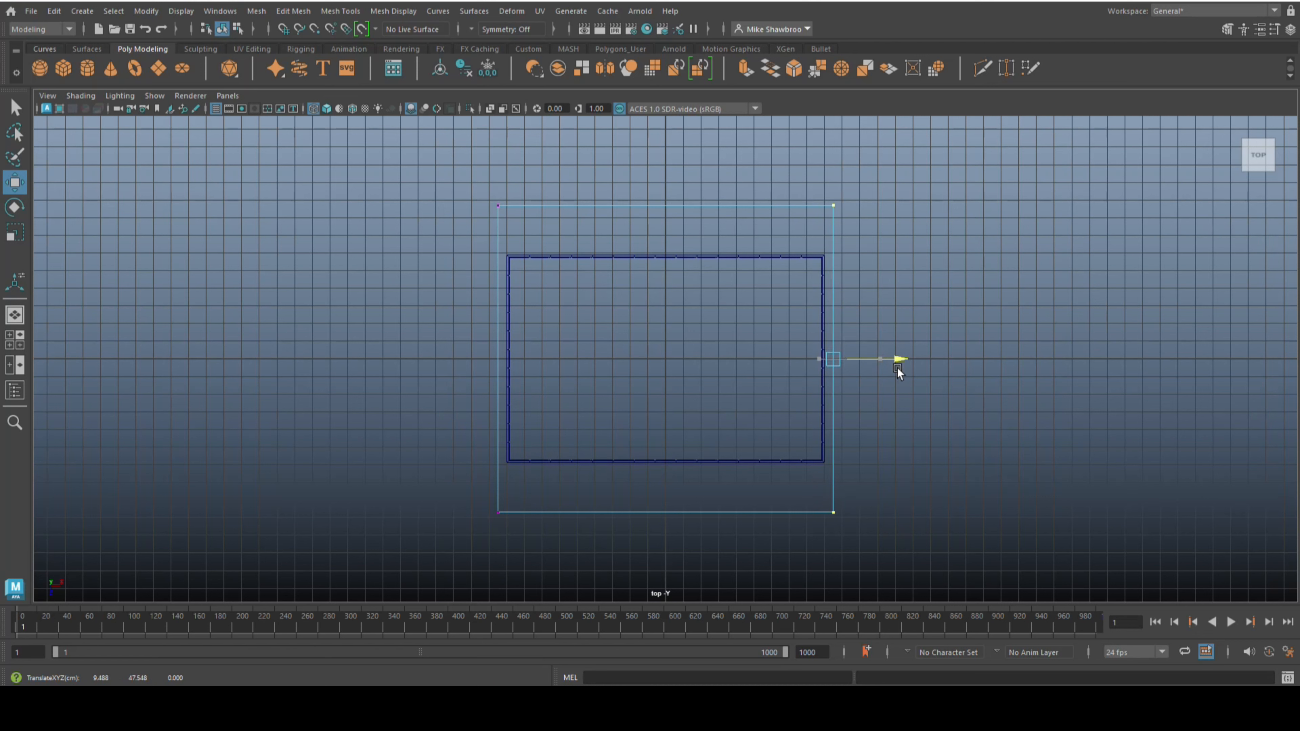
Step: Move the slab's front and back vertices inward along Z to about 6.3 from centre, leaving a small overhang around the tower
{"action": "left_click_drag", "start_coordinate": [425, 178], "coordinate": [939, 226]}
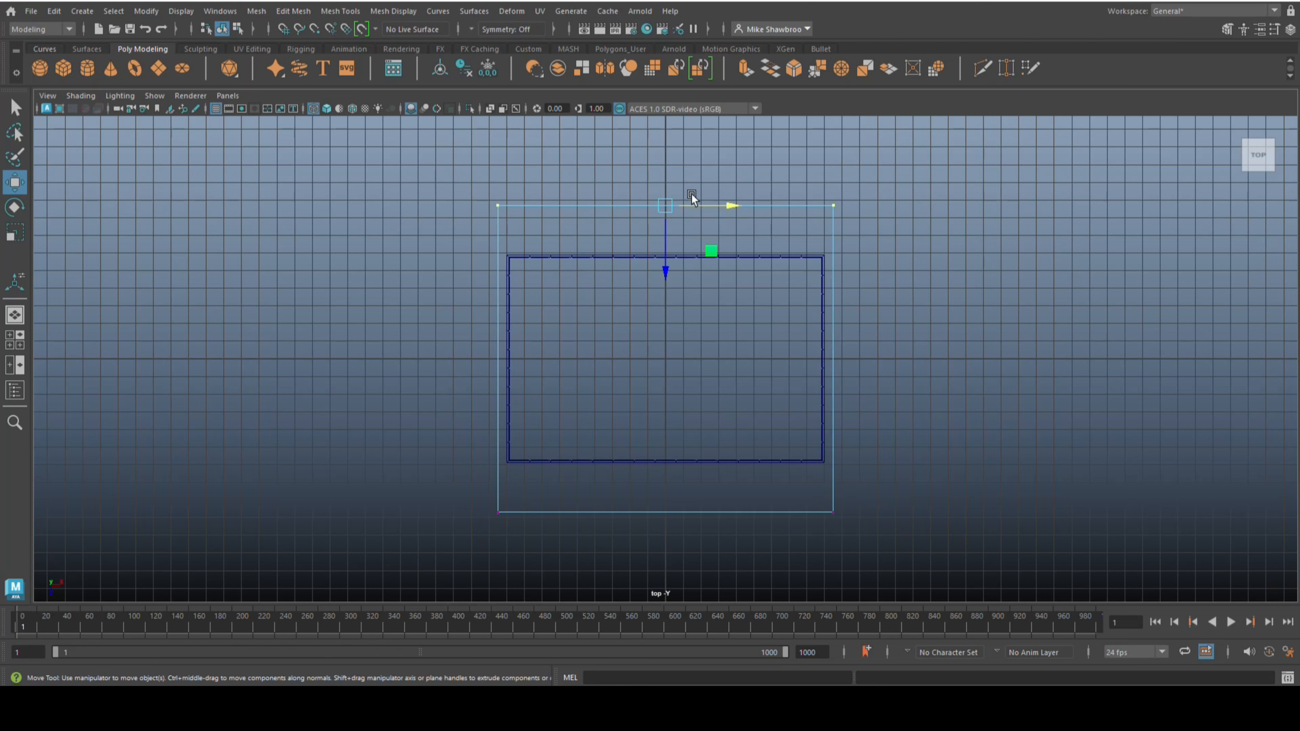
{"action": "left_click_drag", "start_coordinate": [671, 275], "coordinate": [673, 316]}
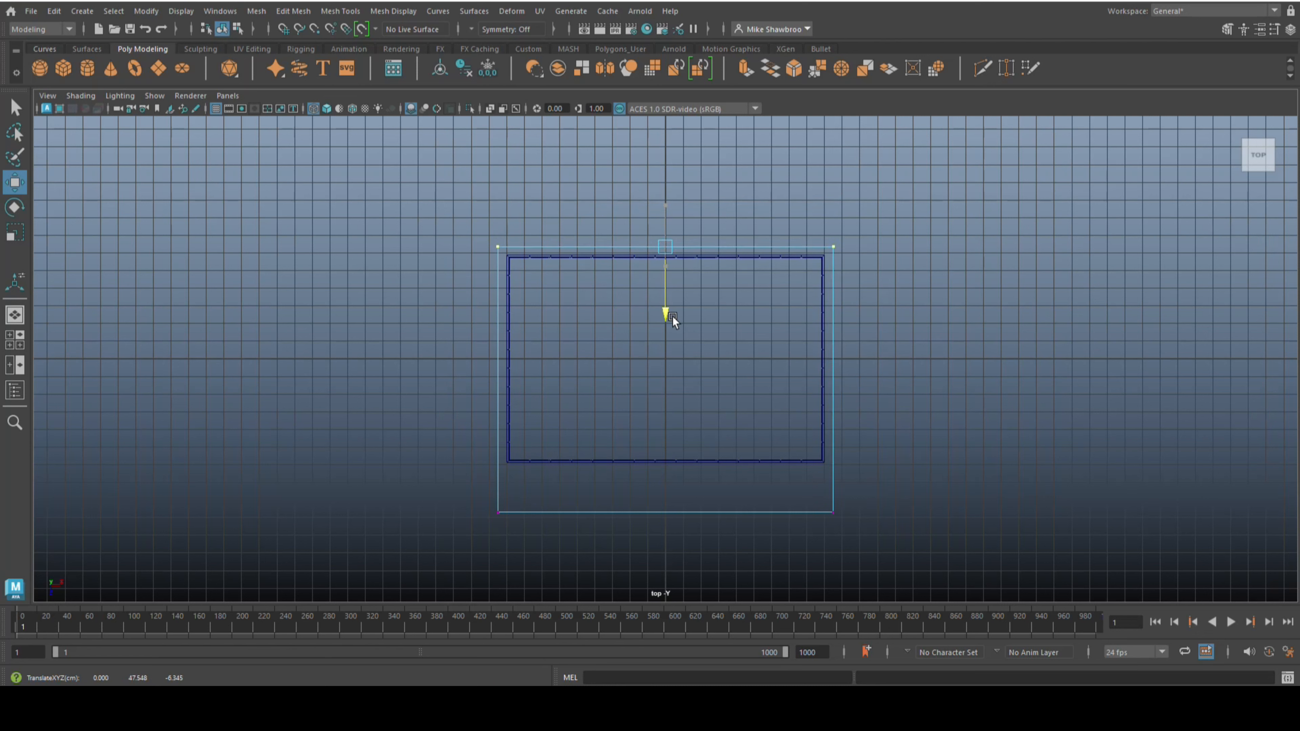
{"action": "left_click_drag", "start_coordinate": [435, 482], "coordinate": [916, 546]}
{"action": "left_click_drag", "start_coordinate": [667, 578], "coordinate": [668, 535]}
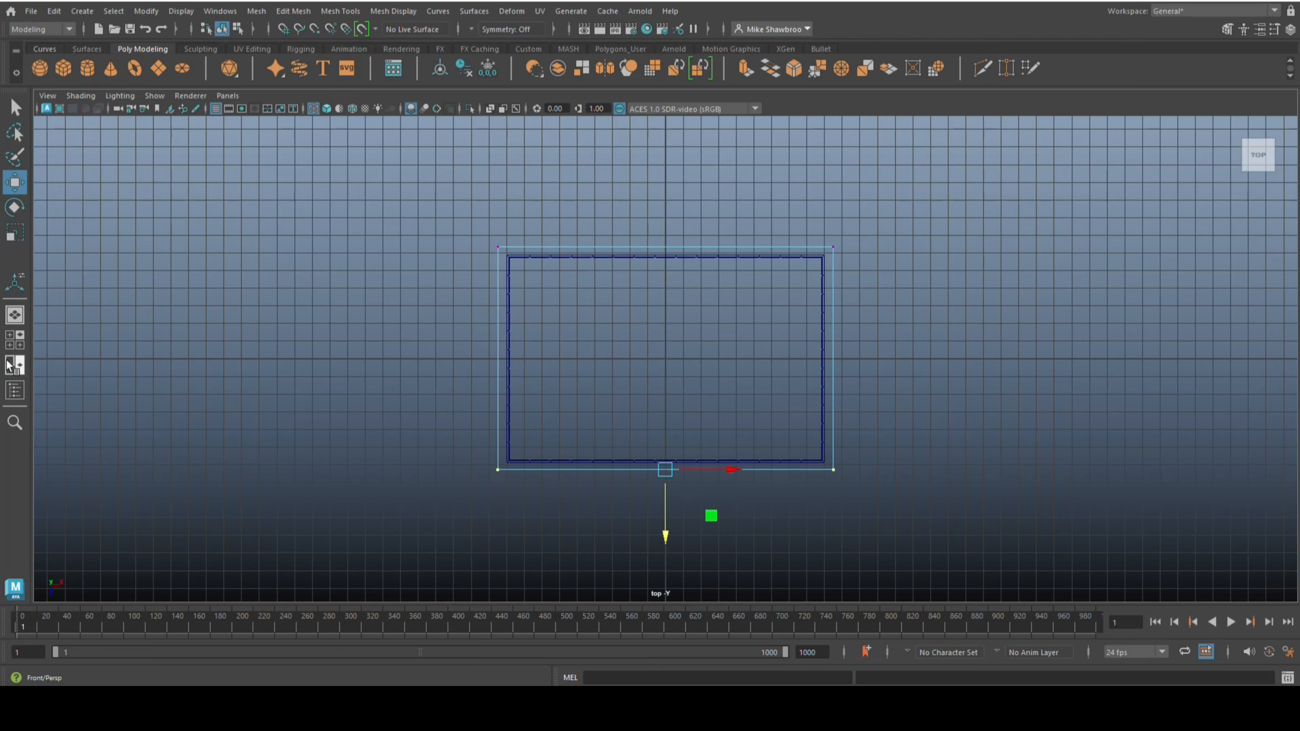
Step: Return to object mode in the perspective view, raise the roof slab slightly to a height of about 47.88, and deselect it
{"action": "left_click", "coordinate": [15, 341]}
{"action": "key", "text": "space"}
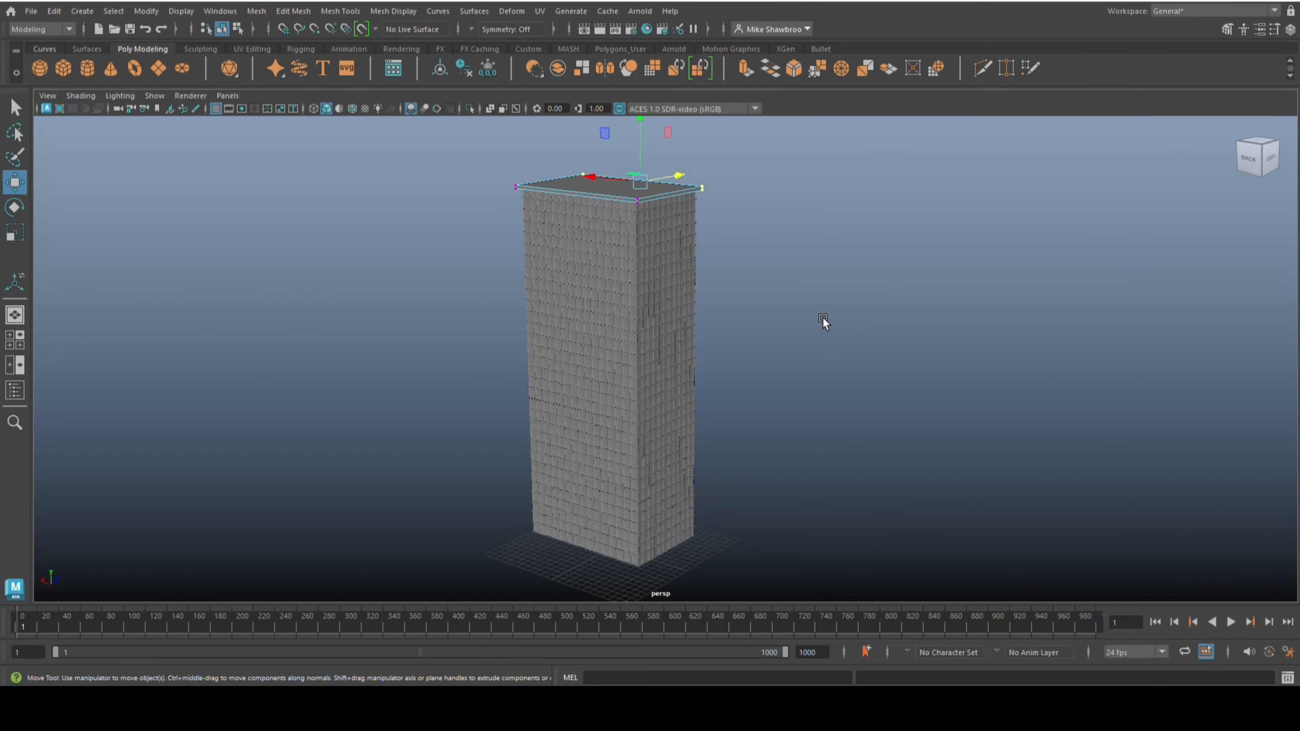
{"action": "middle_click_drag", "start_coordinate": [822, 316], "coordinate": [843, 465], "text": "alt"}
{"action": "left_click_drag", "start_coordinate": [842, 484], "coordinate": [831, 463], "text": "alt"}
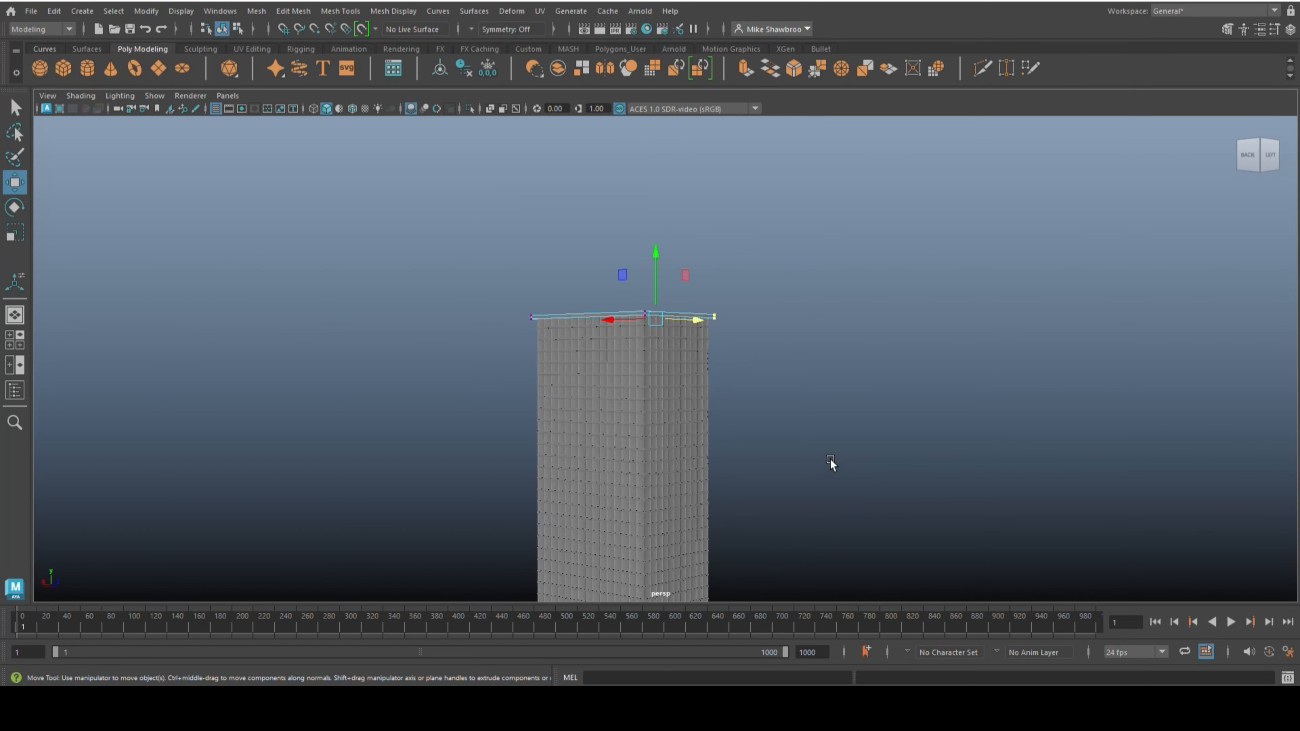
{"action": "scroll", "coordinate": [833, 450], "scroll_direction": "up", "scroll_amount": 5}
{"action": "right_click_drag", "start_coordinate": [681, 260], "coordinate": [722, 239]}
{"action": "middle_click_drag", "start_coordinate": [793, 326], "coordinate": [876, 344], "text": "alt"}
{"action": "scroll", "coordinate": [876, 357], "scroll_direction": "up", "scroll_amount": 4}
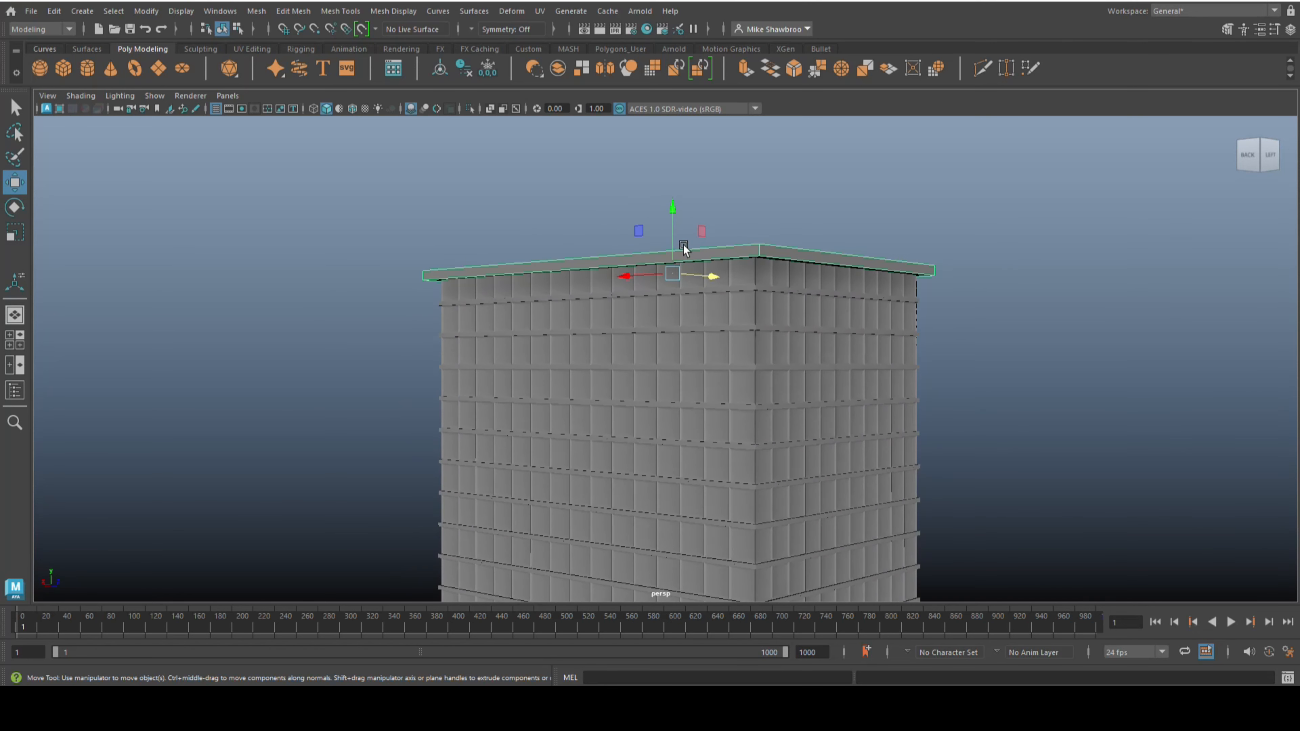
{"action": "left_click_drag", "start_coordinate": [673, 210], "coordinate": [678, 203]}
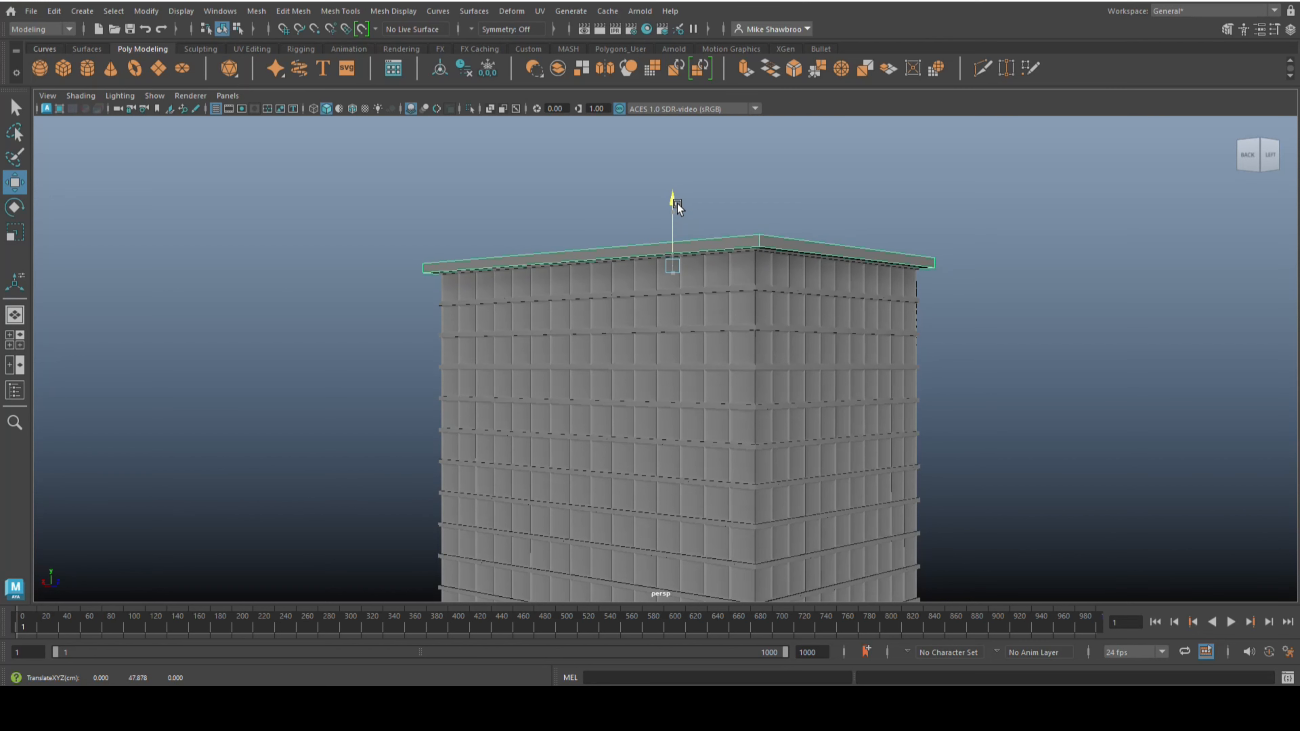
{"action": "left_click", "coordinate": [978, 332]}
Step: Create another polygon cube above the roof and scale it into a thin upright sign panel about 13.6 wide and 4.5 high
{"action": "scroll", "coordinate": [989, 358], "scroll_direction": "down", "scroll_amount": 8}
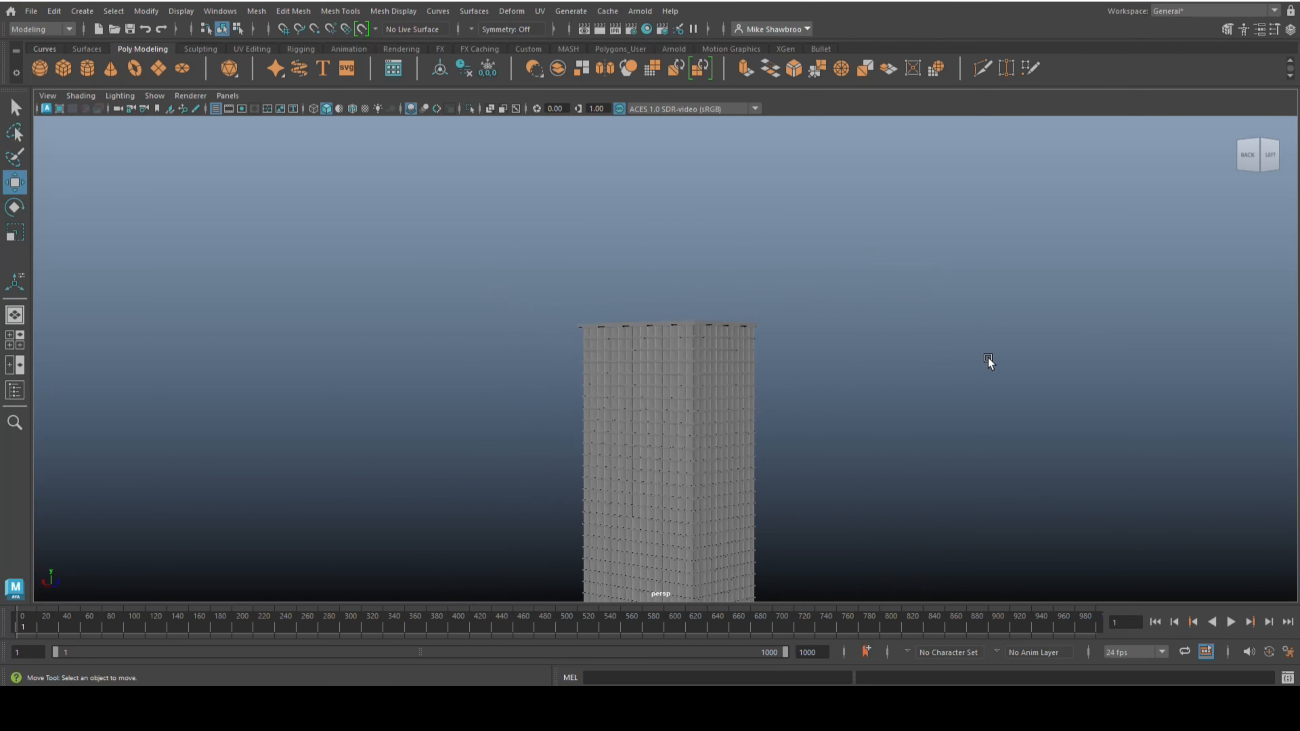
{"action": "left_click_drag", "start_coordinate": [944, 505], "coordinate": [868, 366], "text": "alt"}
{"action": "right_click_drag", "start_coordinate": [868, 366], "coordinate": [844, 423], "text": "alt"}
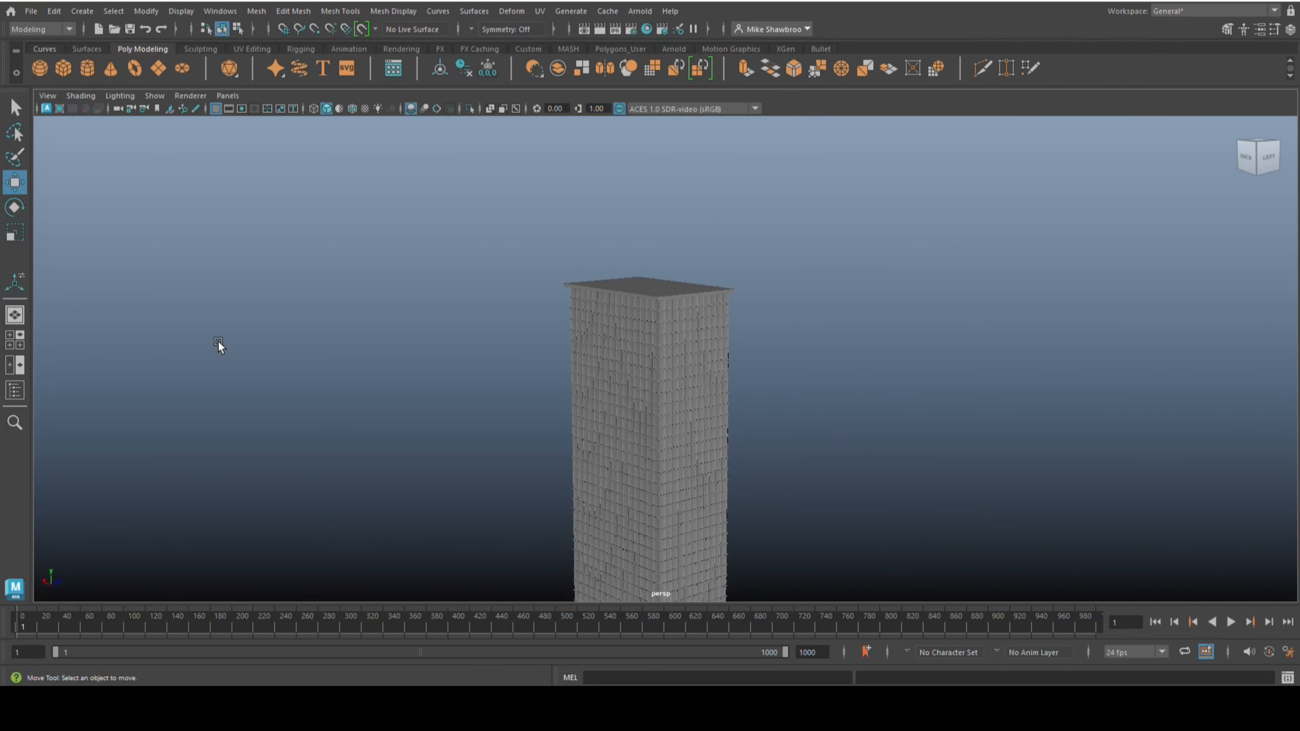
{"action": "scroll", "coordinate": [660, 389], "scroll_direction": "down", "scroll_amount": 5}
{"action": "key", "text": "r"}
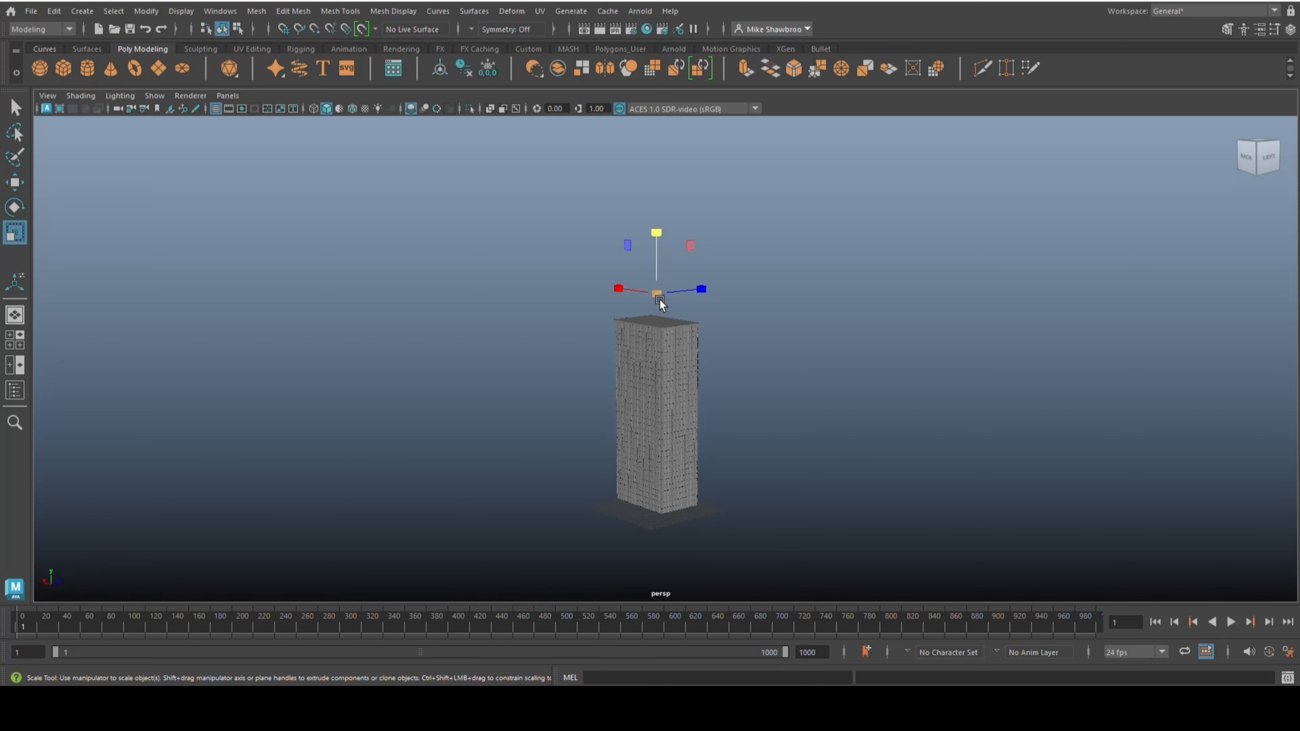
{"action": "left_click_drag", "start_coordinate": [659, 301], "coordinate": [584, 323]}
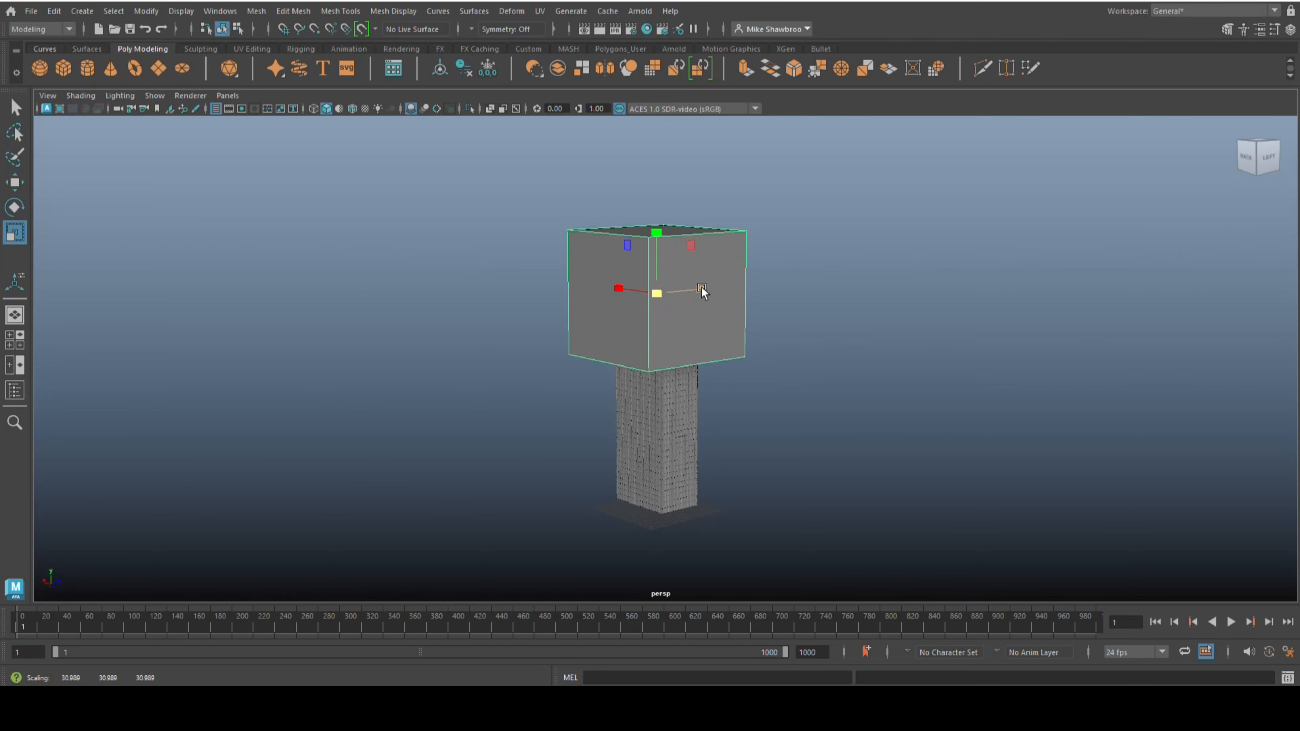
{"action": "left_click_drag", "start_coordinate": [702, 291], "coordinate": [648, 312]}
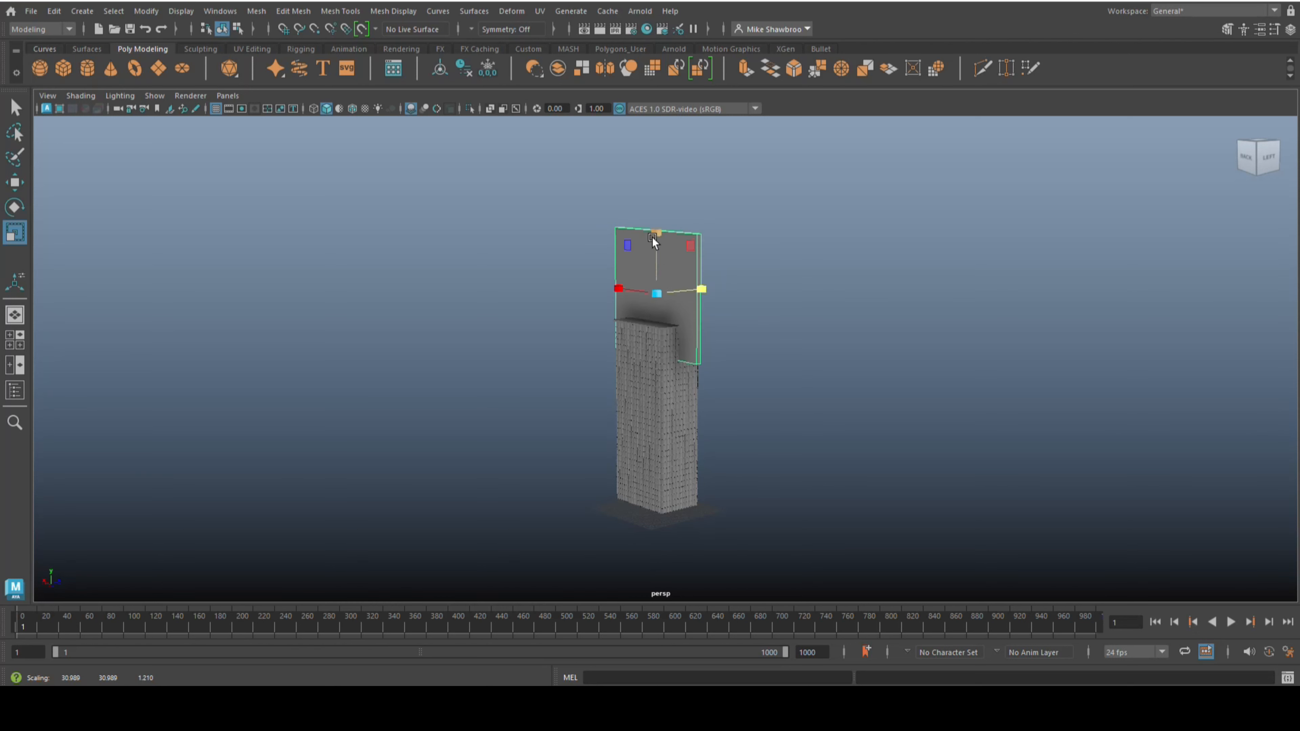
{"action": "left_click_drag", "start_coordinate": [654, 239], "coordinate": [705, 421]}
{"action": "key", "text": "f"}
{"action": "scroll", "coordinate": [656, 340], "scroll_direction": "down", "scroll_amount": 5}
{"action": "left_click_drag", "start_coordinate": [700, 342], "coordinate": [679, 404]}
Step: Lower the sign panel onto the roof slab and move it to the slab's long back edge
{"action": "key", "text": "w"}
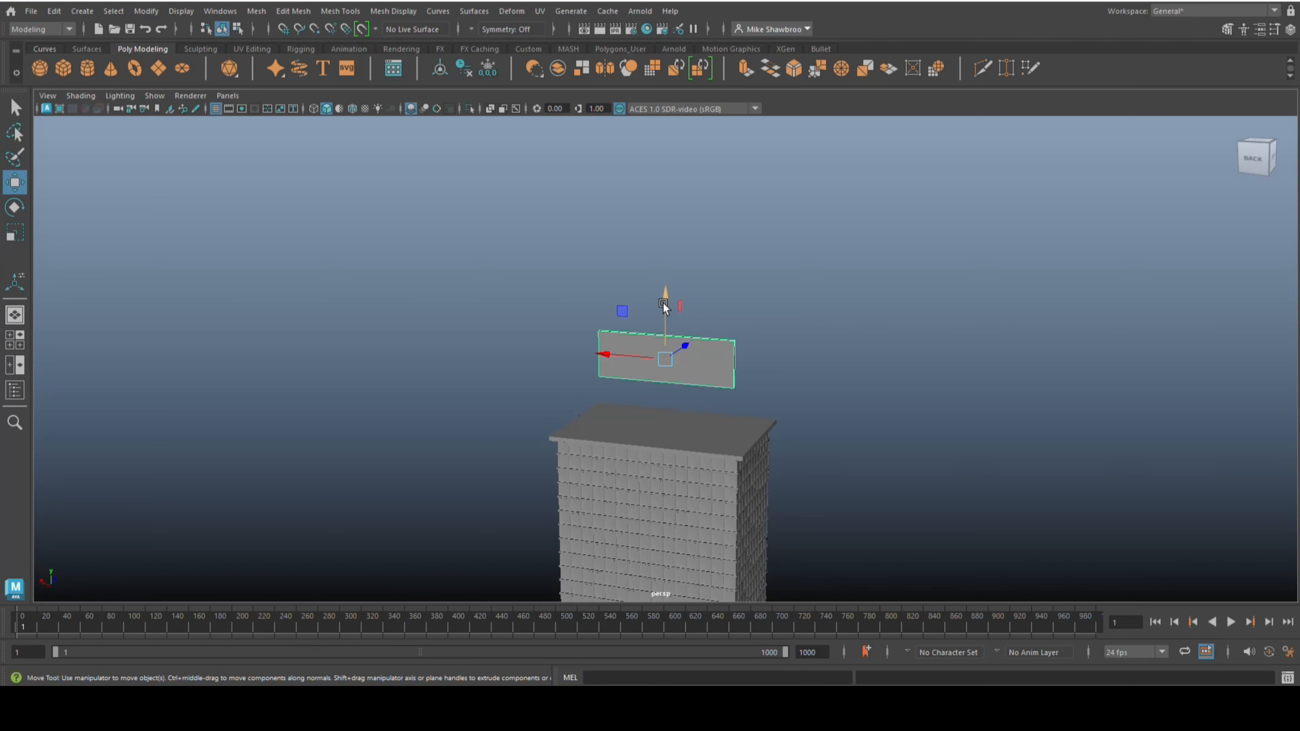
{"action": "left_click_drag", "start_coordinate": [664, 306], "coordinate": [674, 348]}
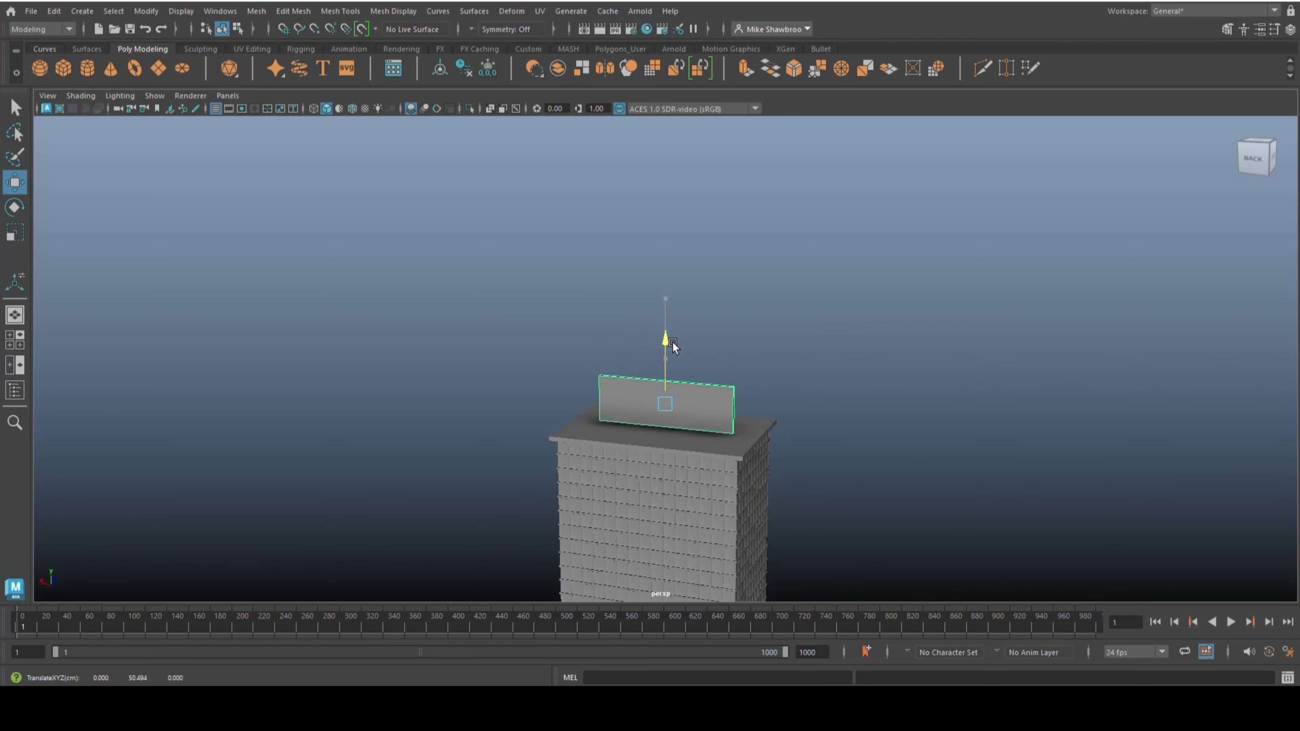
{"action": "left_click_drag", "start_coordinate": [809, 405], "coordinate": [808, 483], "text": "alt"}
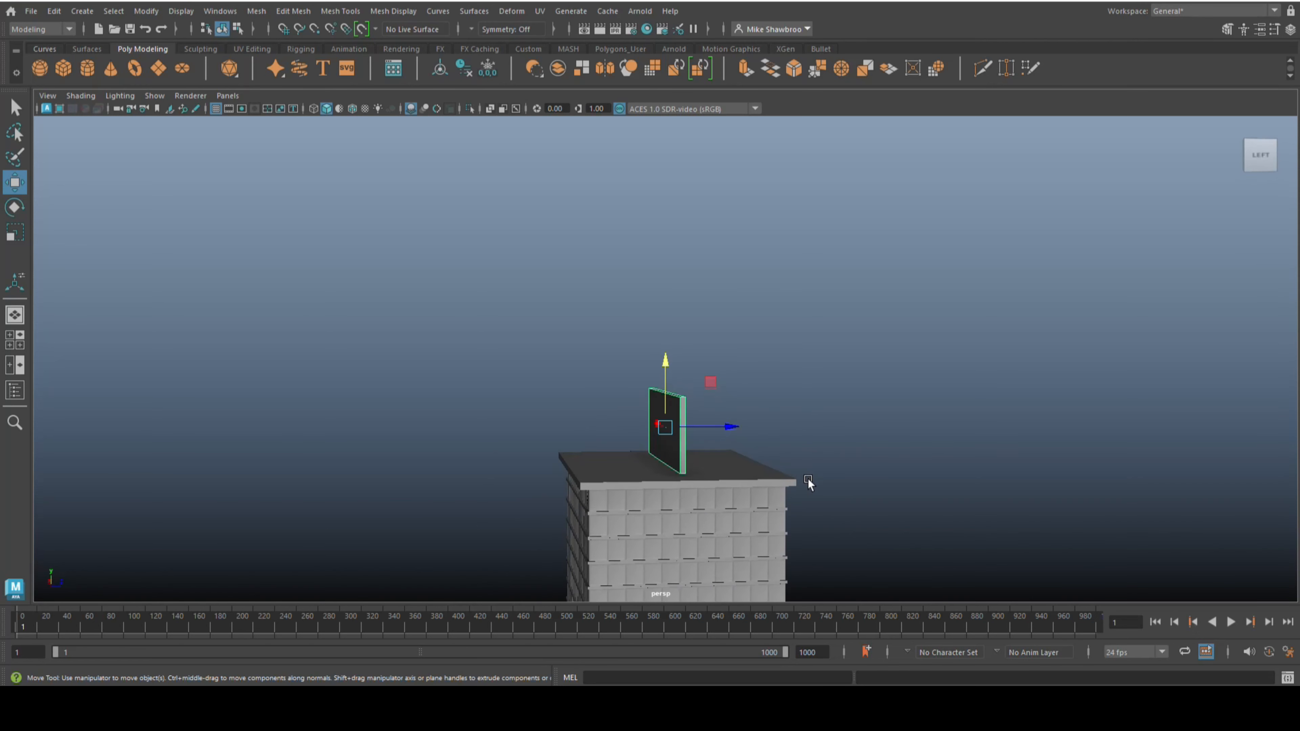
{"action": "left_click_drag", "start_coordinate": [724, 433], "coordinate": [725, 506]}
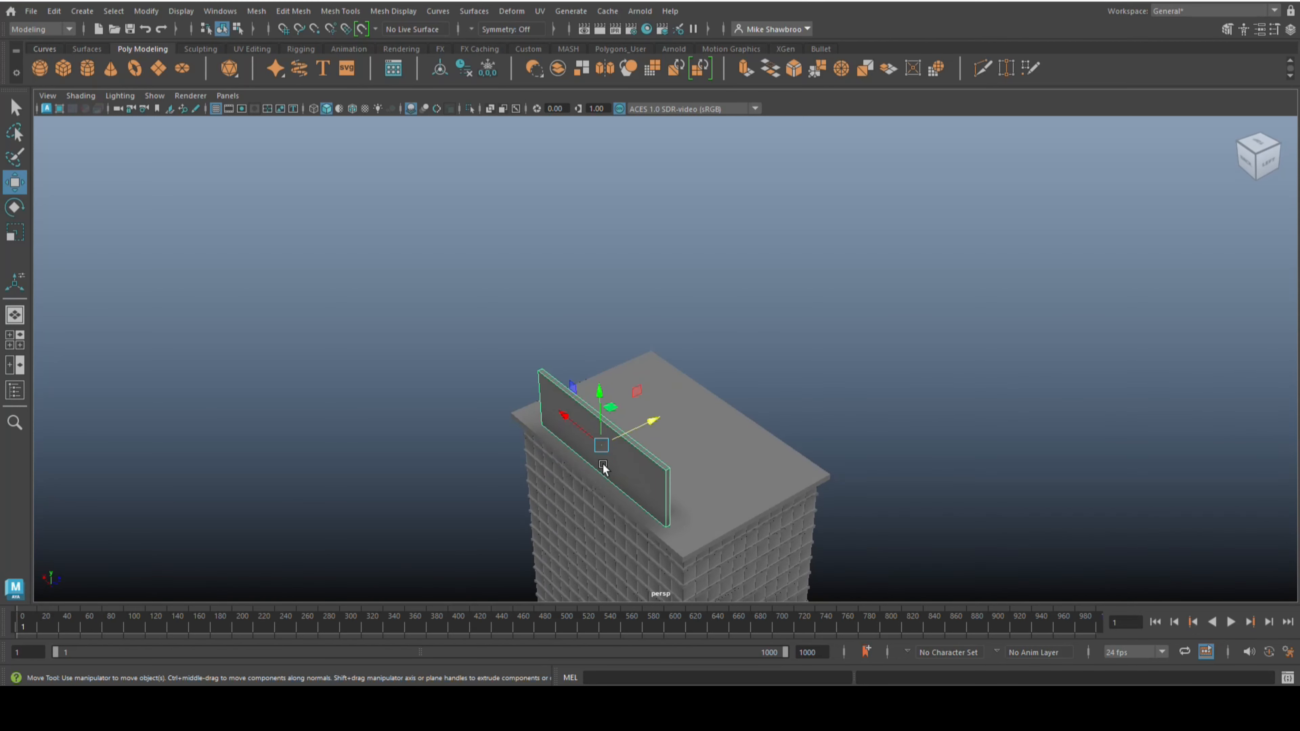
Step: Reduce the sign panel's thickness to about 0.24 and deselect it
{"action": "key", "text": "r"}
{"action": "left_click_drag", "start_coordinate": [648, 425], "coordinate": [641, 432]}
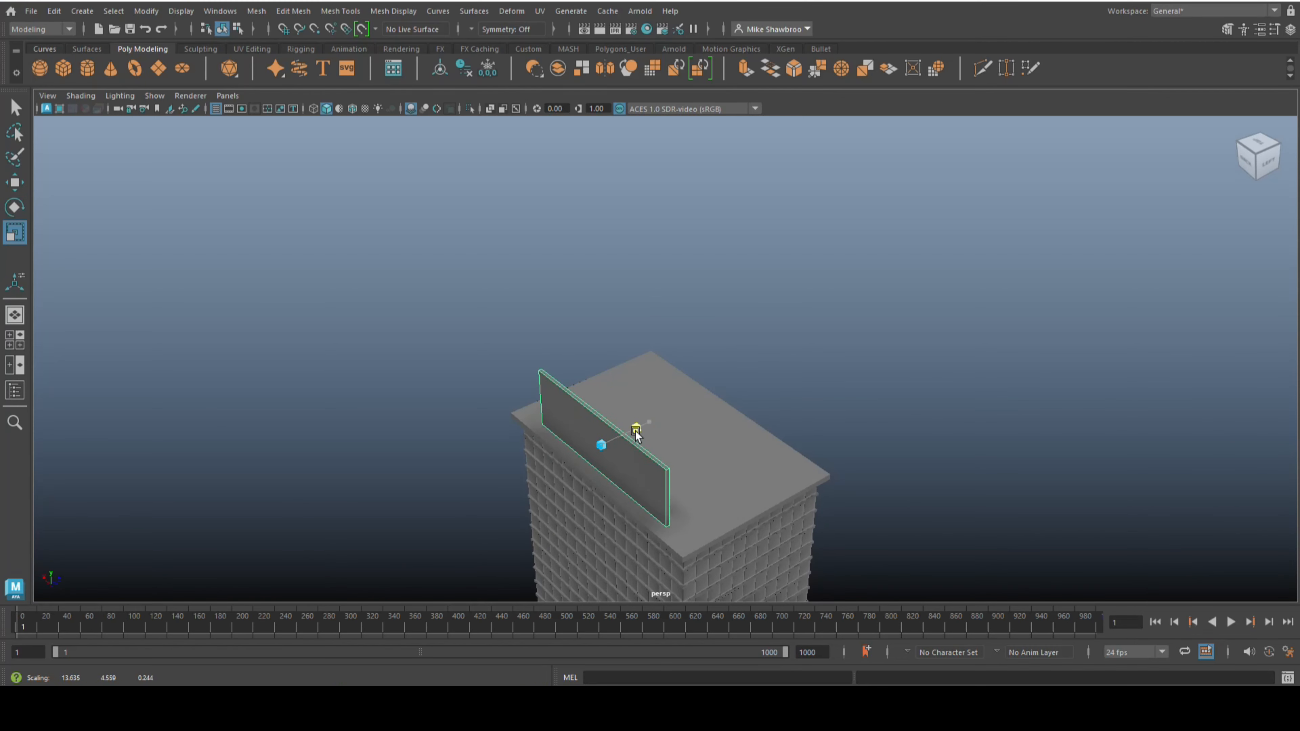
{"action": "left_click", "coordinate": [817, 337]}
{"action": "left_click_drag", "start_coordinate": [816, 337], "coordinate": [844, 287], "text": "alt"}
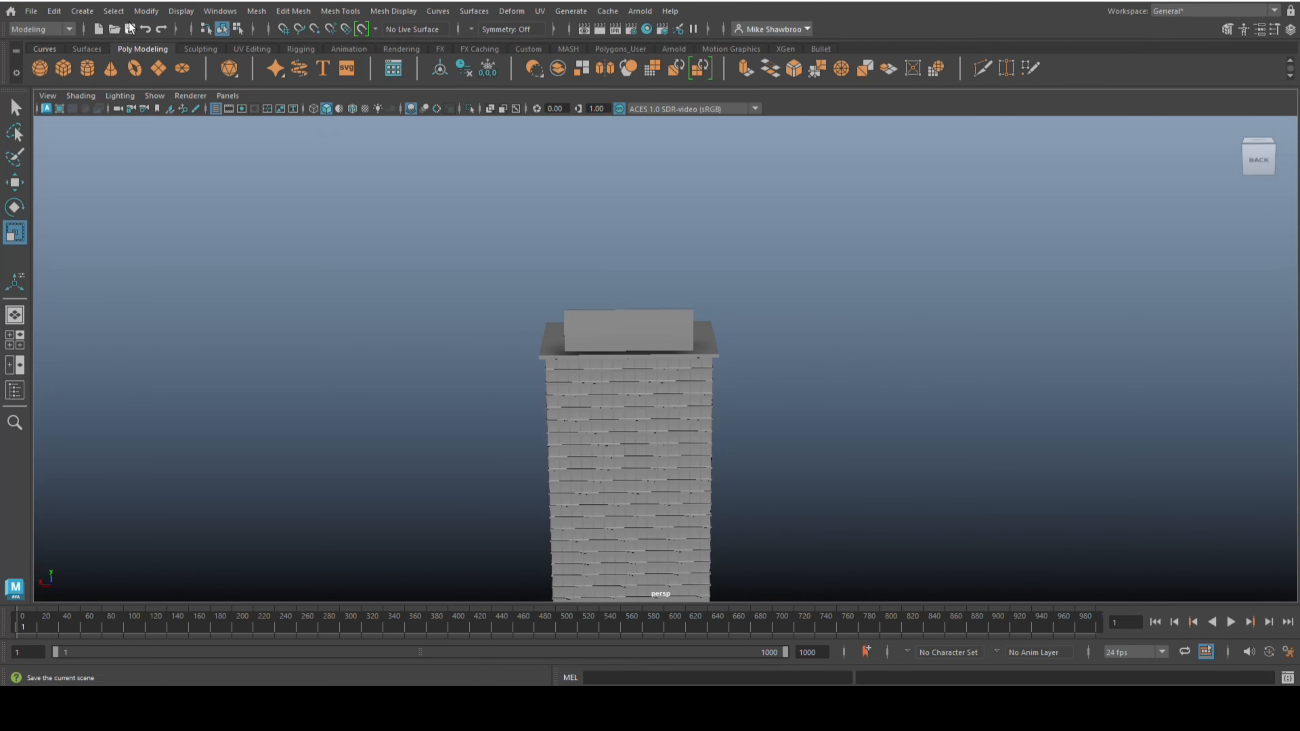
Step: Create a 3D Type object, replace its text with BANK, and deselect it
{"action": "left_click", "coordinate": [95, 11]}
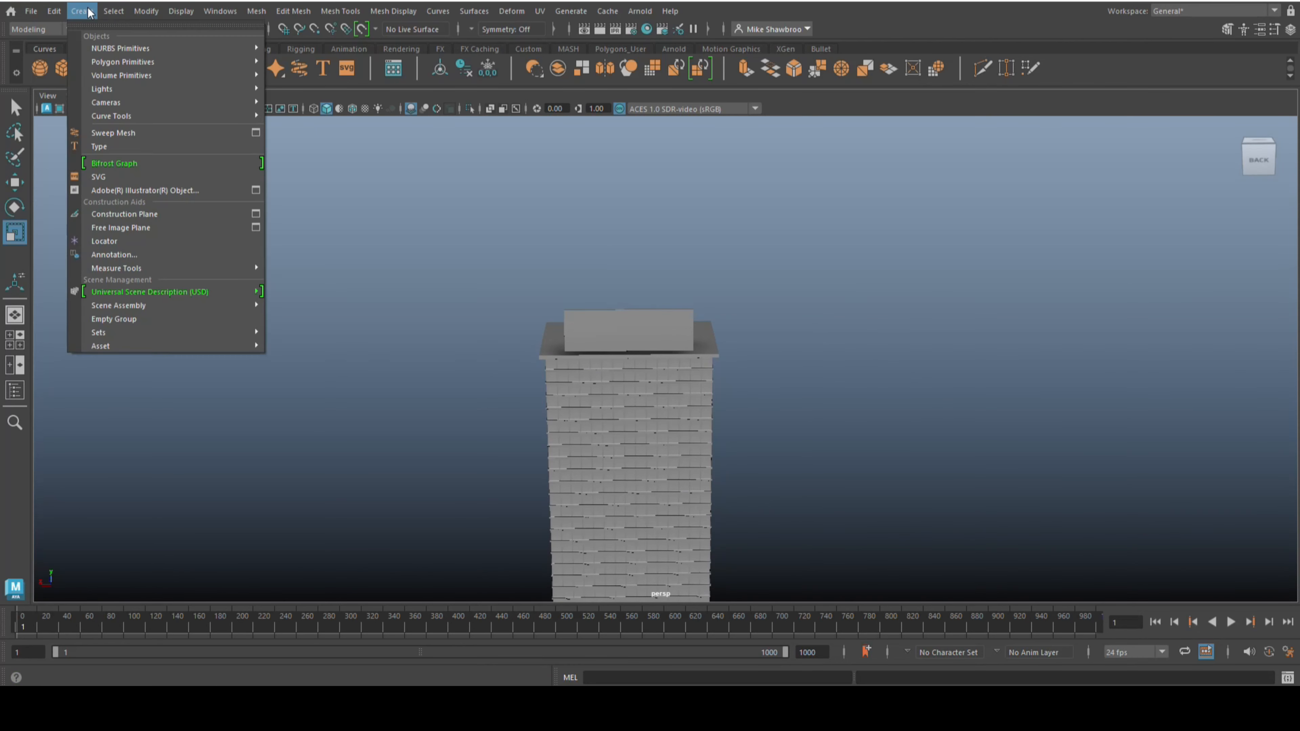
{"action": "left_click", "coordinate": [153, 148]}
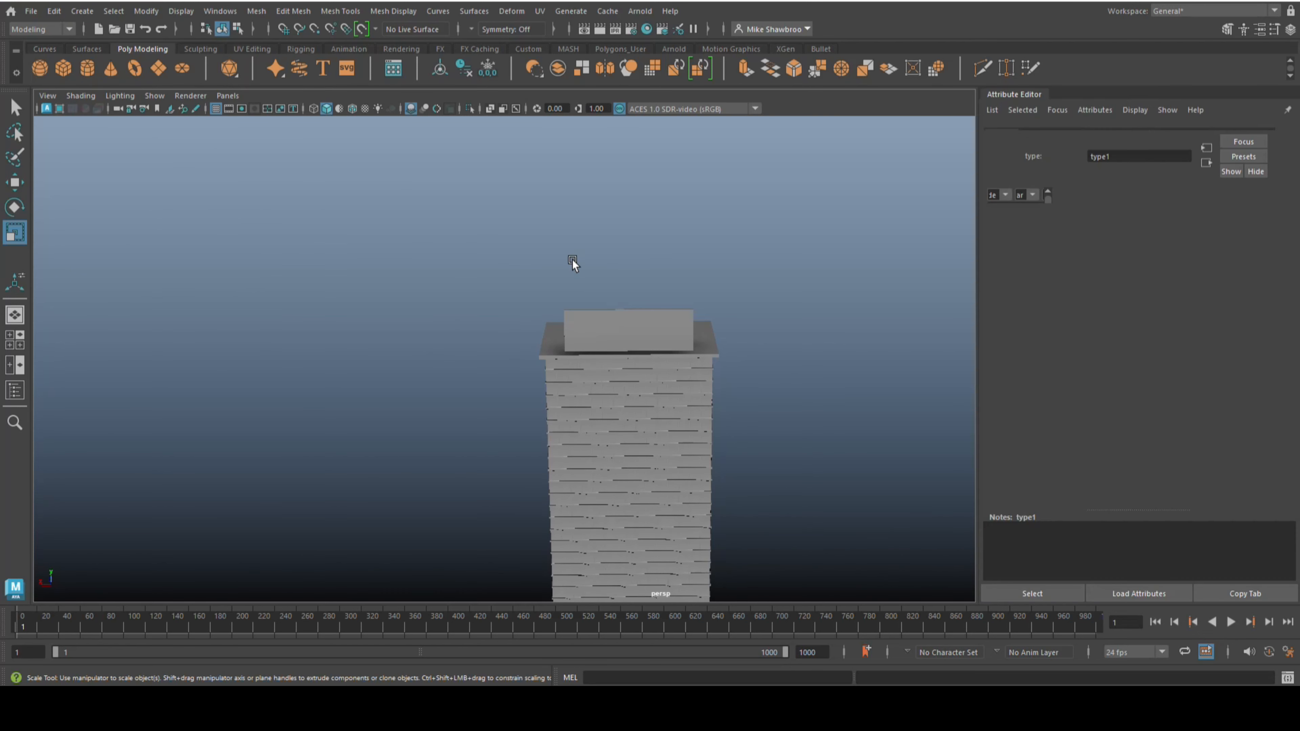
{"action": "left_click", "coordinate": [1070, 234]}
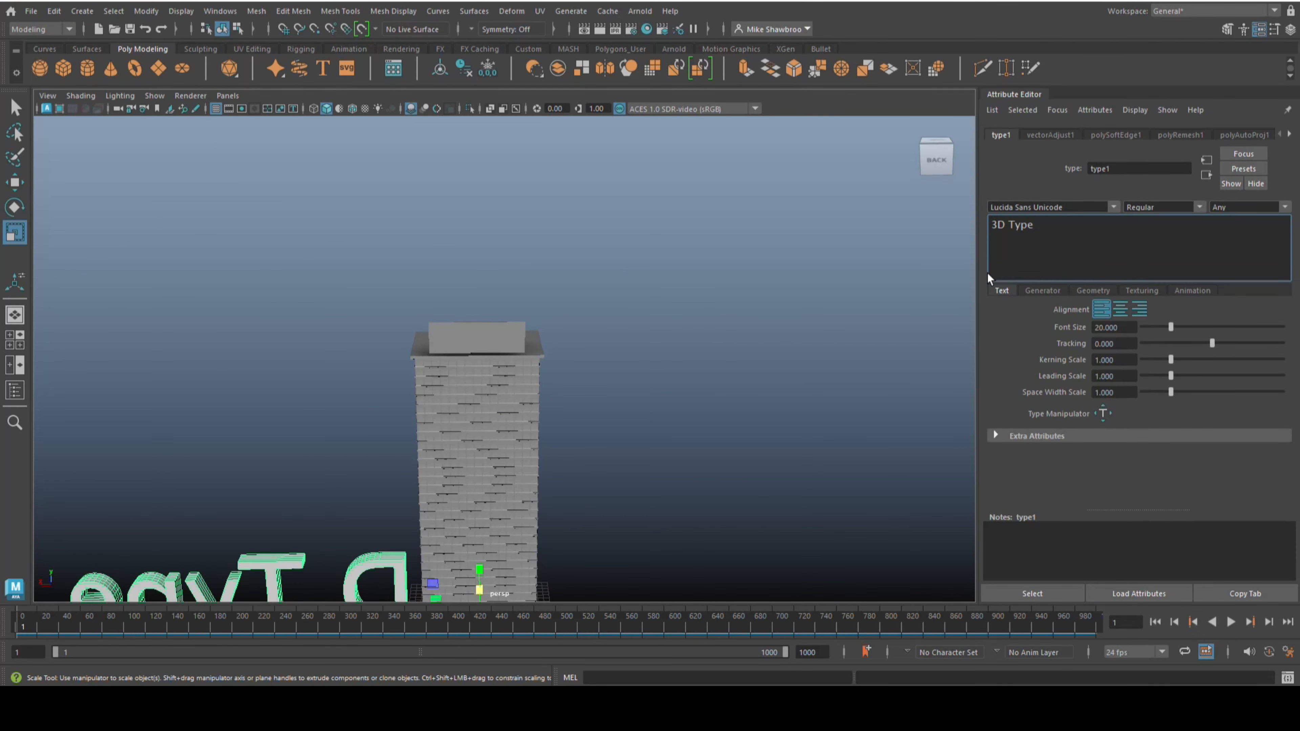
{"action": "left_click_drag", "start_coordinate": [1004, 222], "coordinate": [967, 224]}
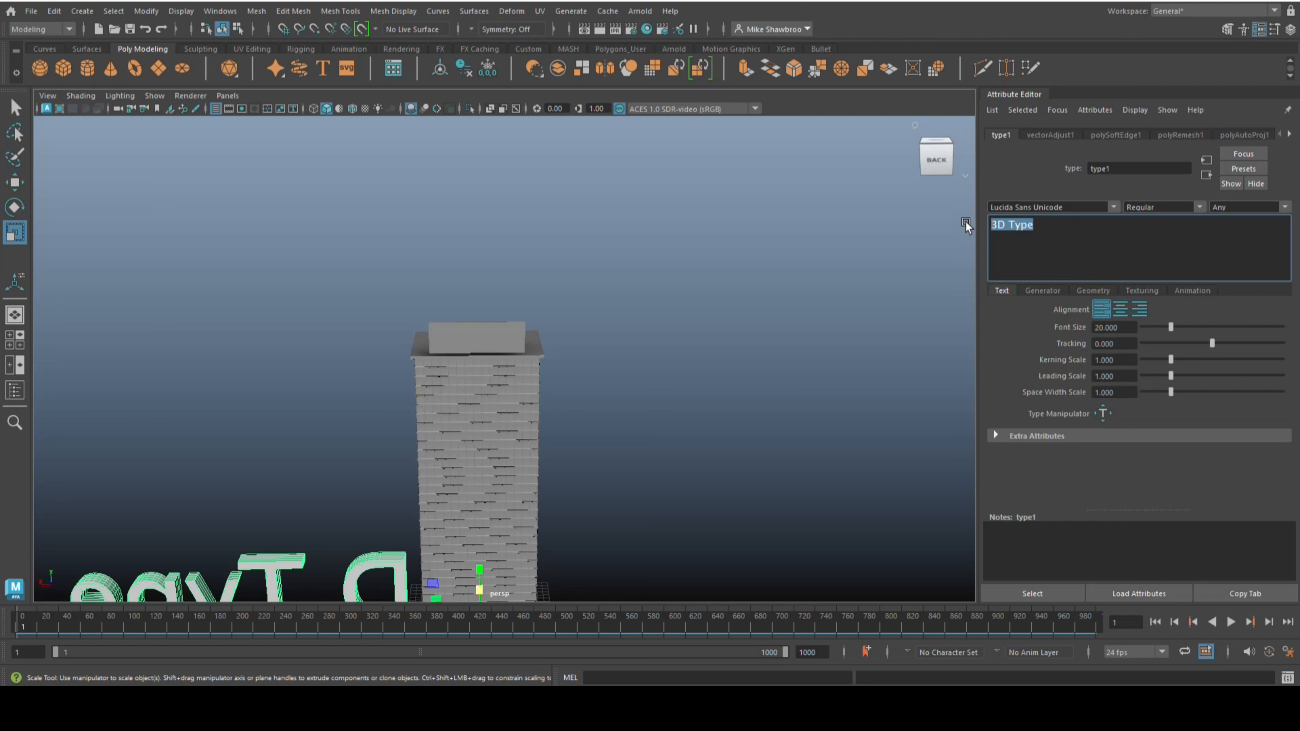
{"action": "type", "text": "BAN"}
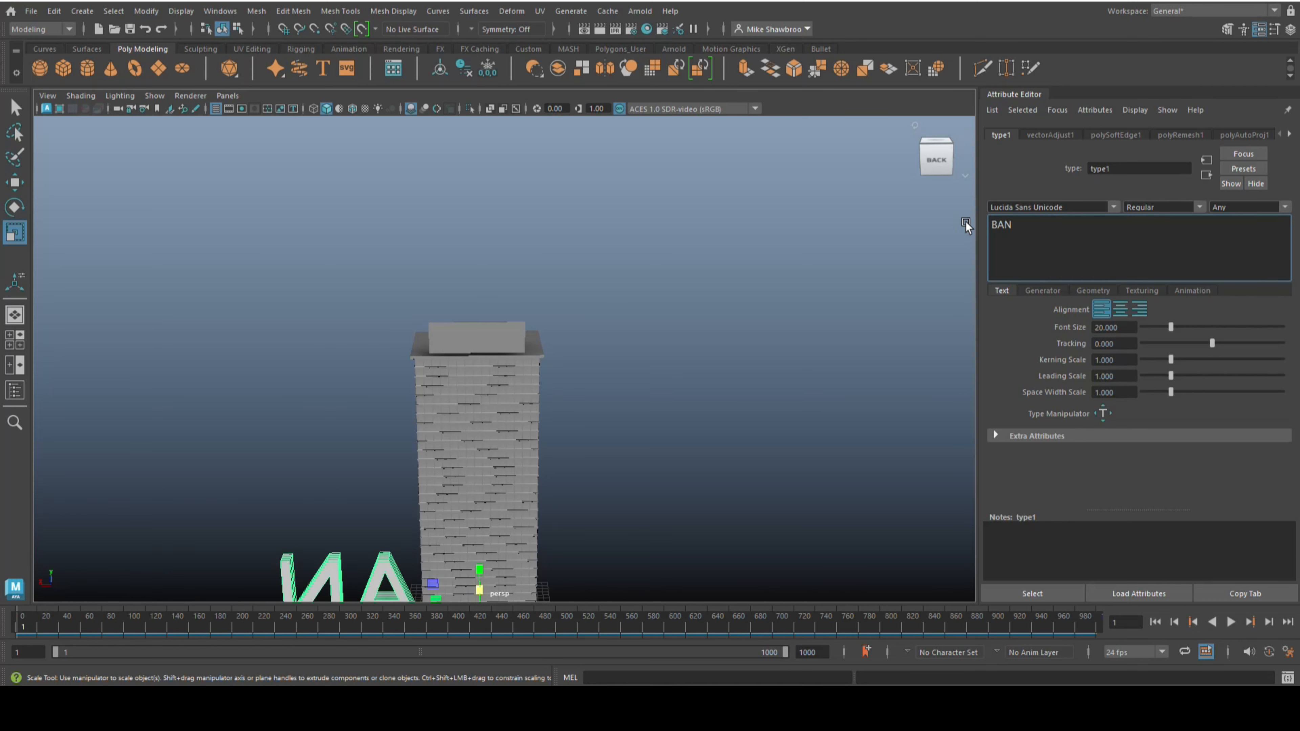
{"action": "type", "text": "K"}
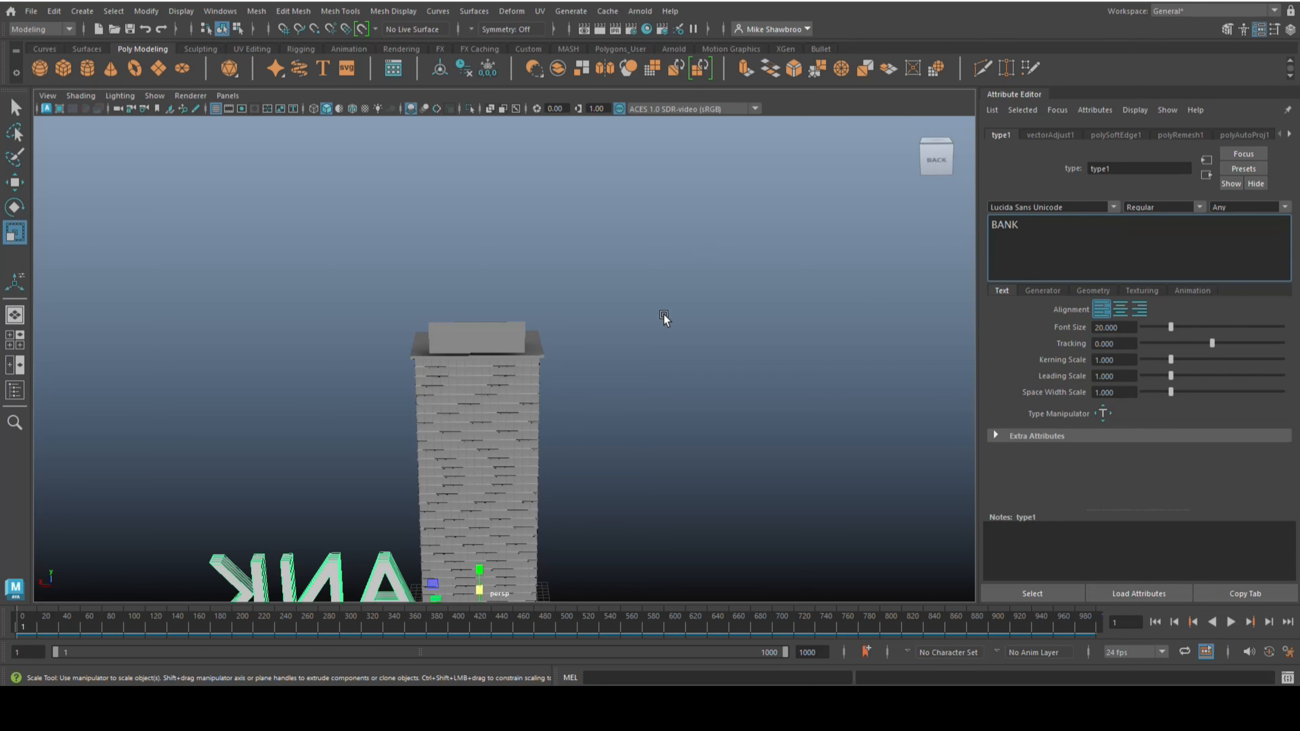
{"action": "left_click", "coordinate": [745, 272]}
{"action": "scroll", "coordinate": [660, 366], "scroll_direction": "down", "scroll_amount": 5}
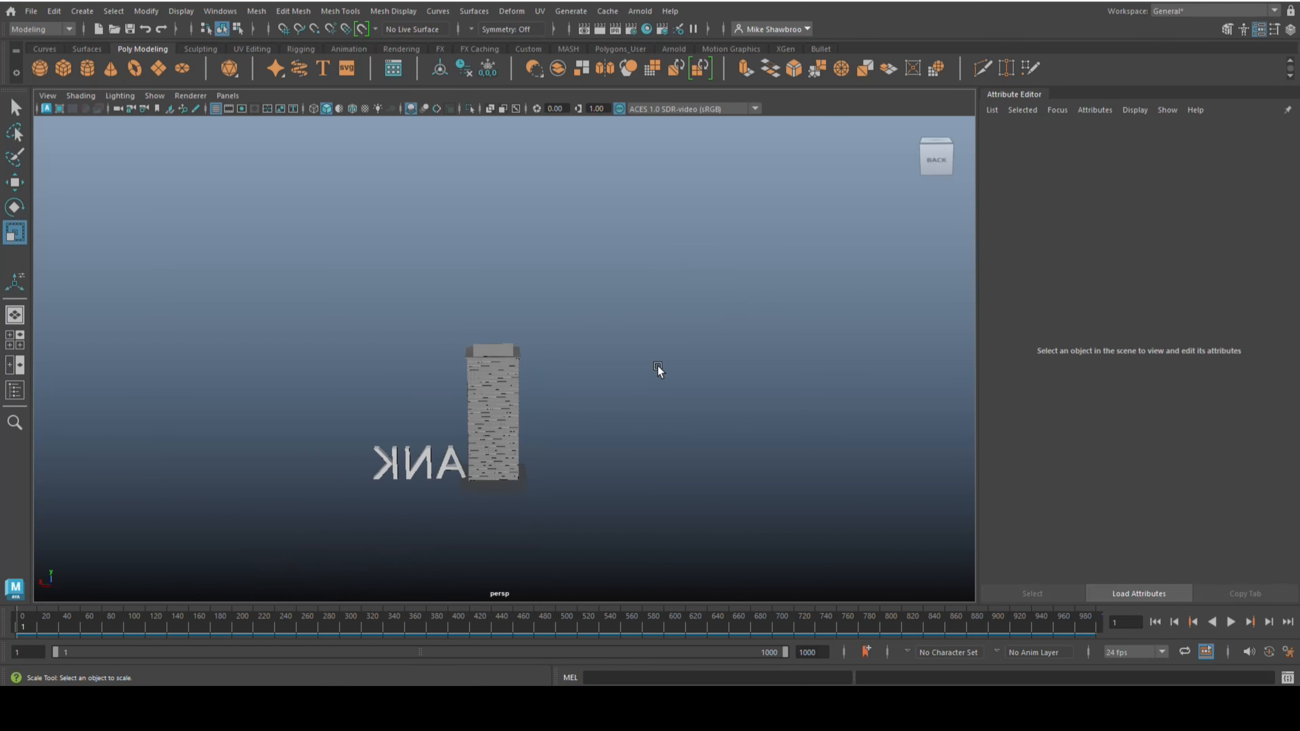
Step: Rotate the BANK lettering 180 degrees about the vertical axis
{"action": "left_click", "coordinate": [419, 481]}
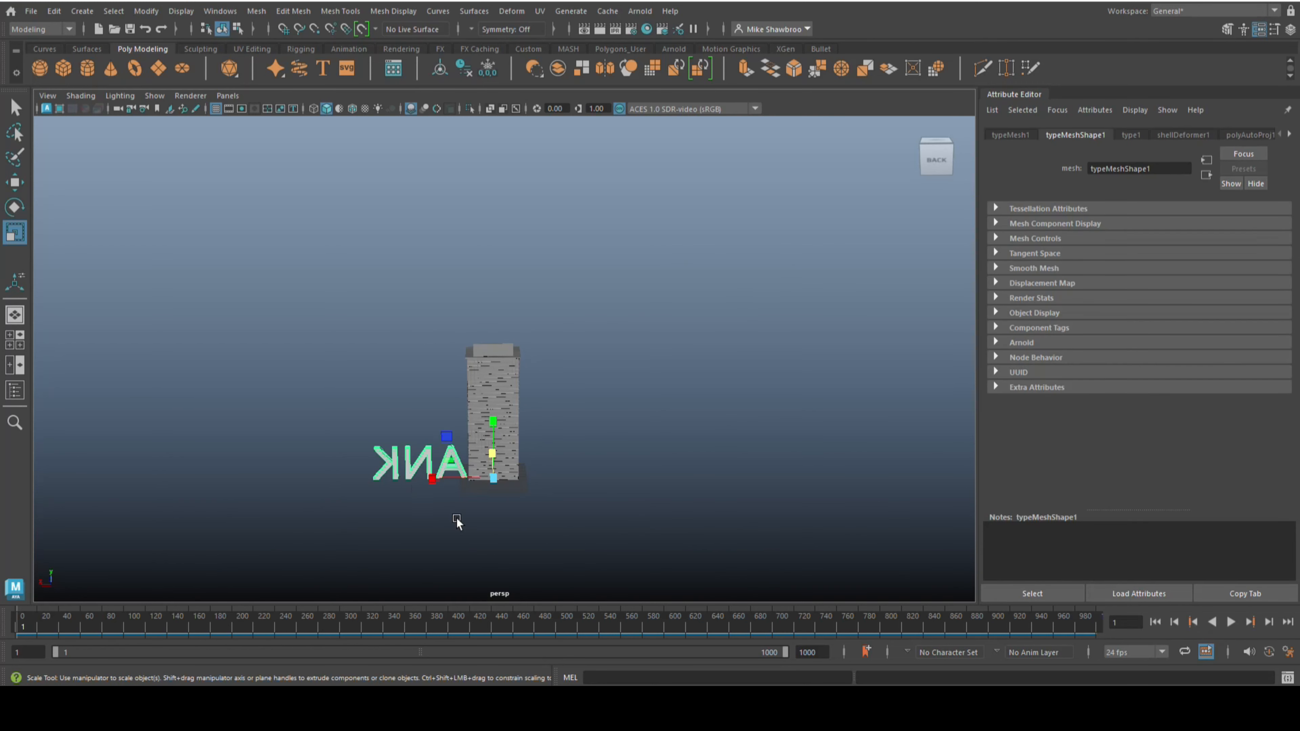
{"action": "key", "text": "e"}
{"action": "left_click_drag", "start_coordinate": [446, 496], "coordinate": [601, 531]}
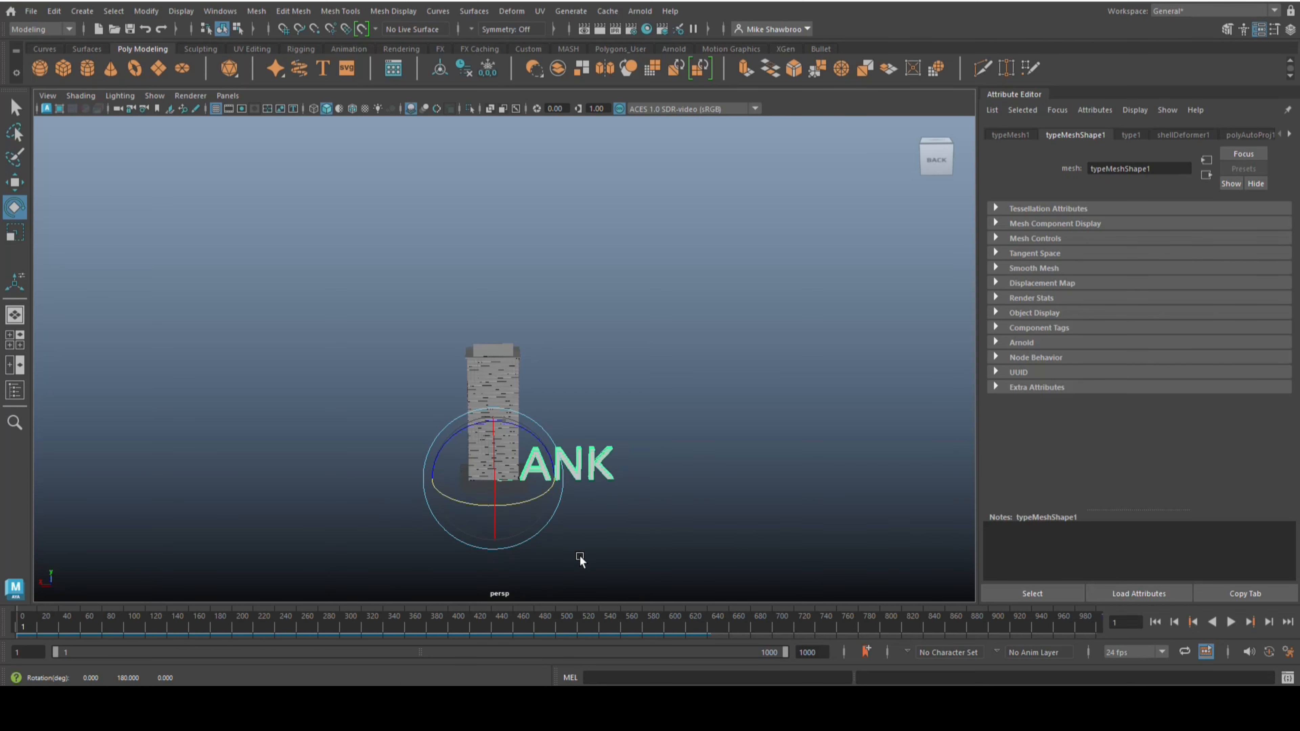
Step: Raise the BANK lettering to roof height and scale it uniformly to about 0.197
{"action": "key", "text": "w"}
{"action": "left_click_drag", "start_coordinate": [490, 422], "coordinate": [494, 292]}
{"action": "left_click_drag", "start_coordinate": [425, 358], "coordinate": [351, 401]}
{"action": "key", "text": "r"}
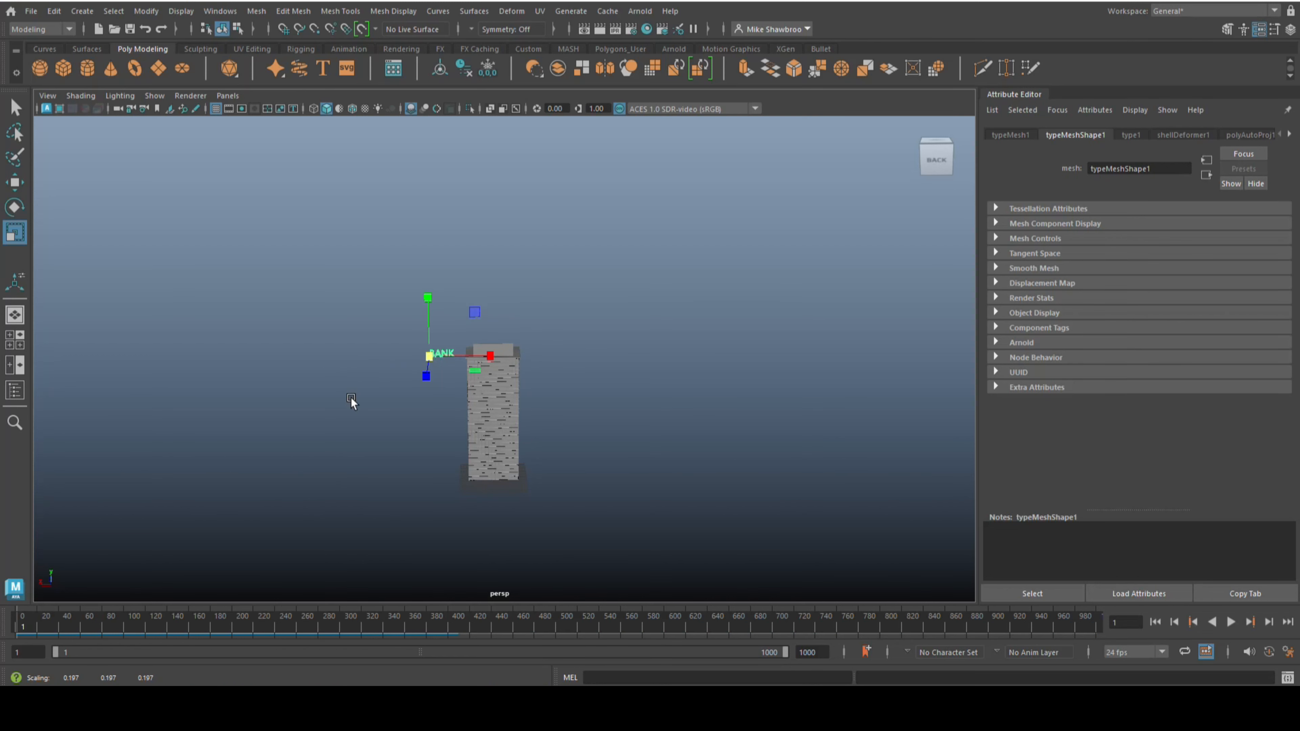
Step: Move the BANK lettering onto the outward-facing side of the rooftop sign panel, at about -5.38 in Z
{"action": "key", "text": "w"}
{"action": "left_click_drag", "start_coordinate": [362, 357], "coordinate": [412, 370]}
{"action": "scroll", "coordinate": [428, 423], "scroll_direction": "up", "scroll_amount": 10}
{"action": "scroll", "coordinate": [427, 451], "scroll_direction": "down", "scroll_amount": 5}
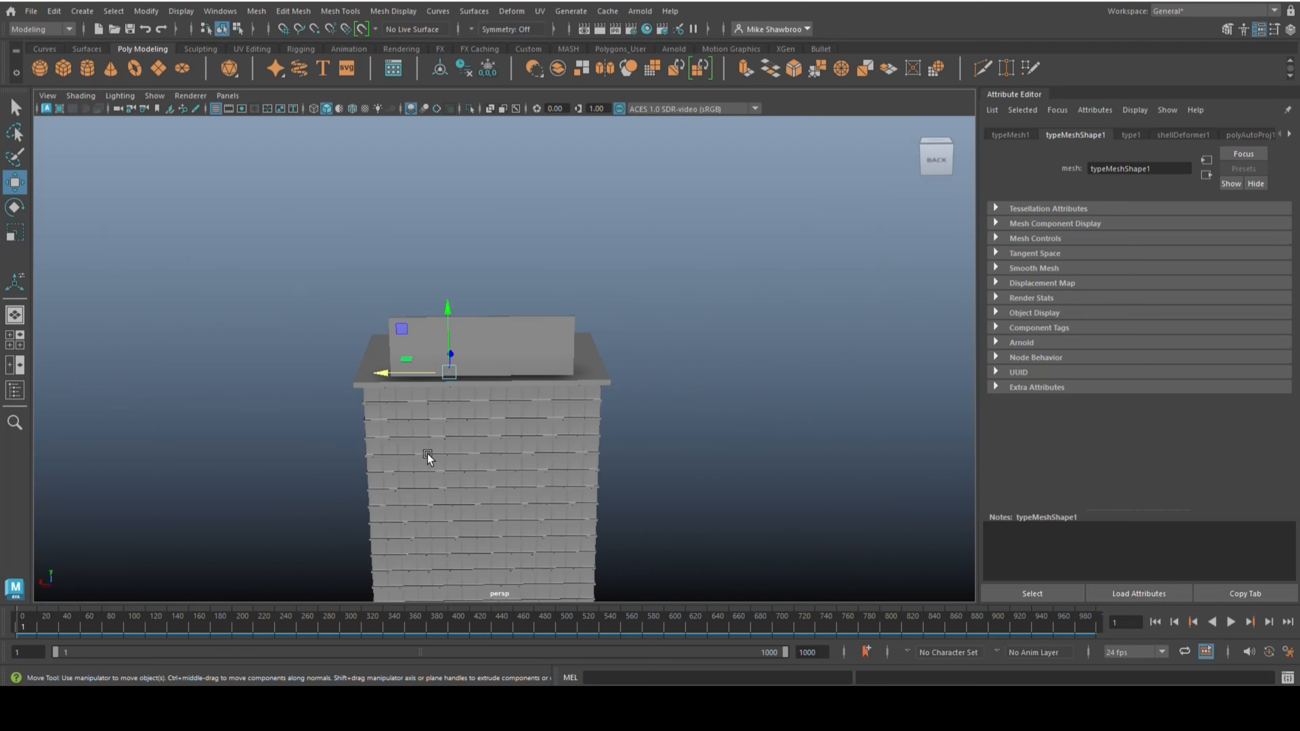
{"action": "left_click_drag", "start_coordinate": [430, 512], "coordinate": [464, 434], "text": "alt"}
{"action": "left_click_drag", "start_coordinate": [425, 390], "coordinate": [497, 408]}
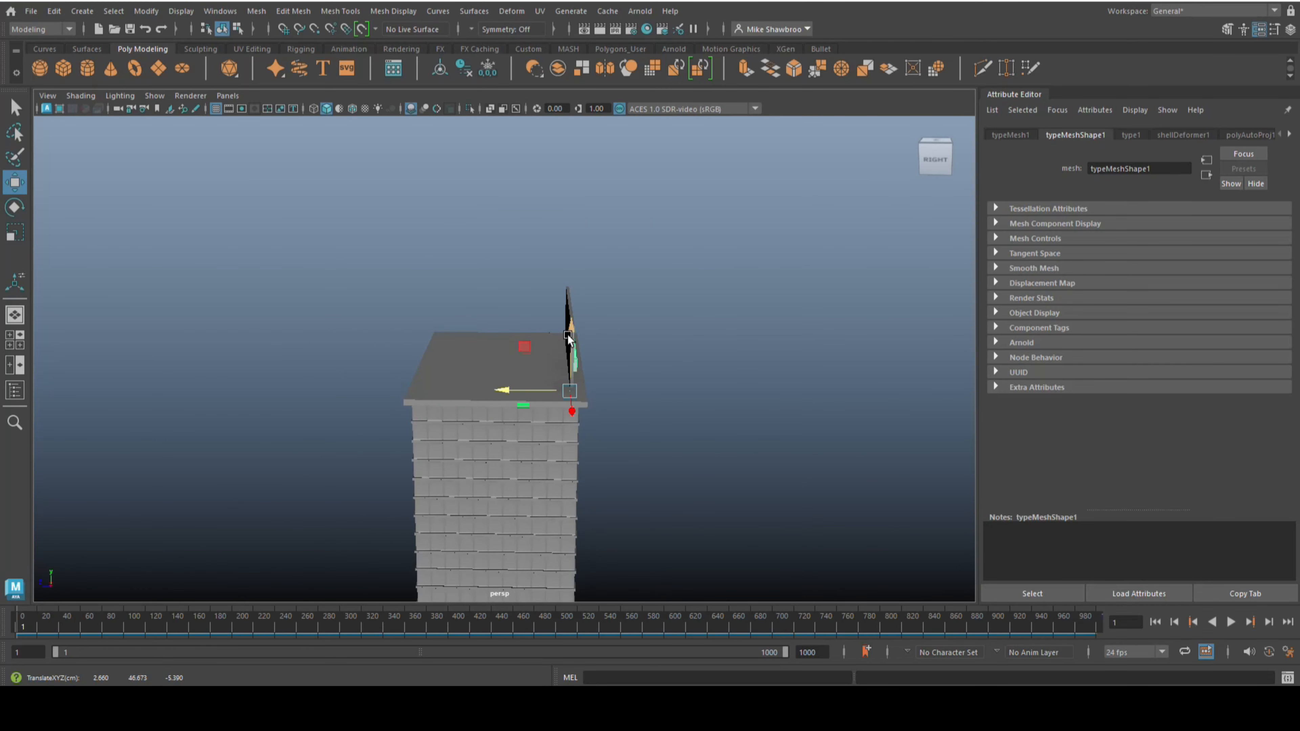
{"action": "left_click_drag", "start_coordinate": [574, 339], "coordinate": [560, 381]}
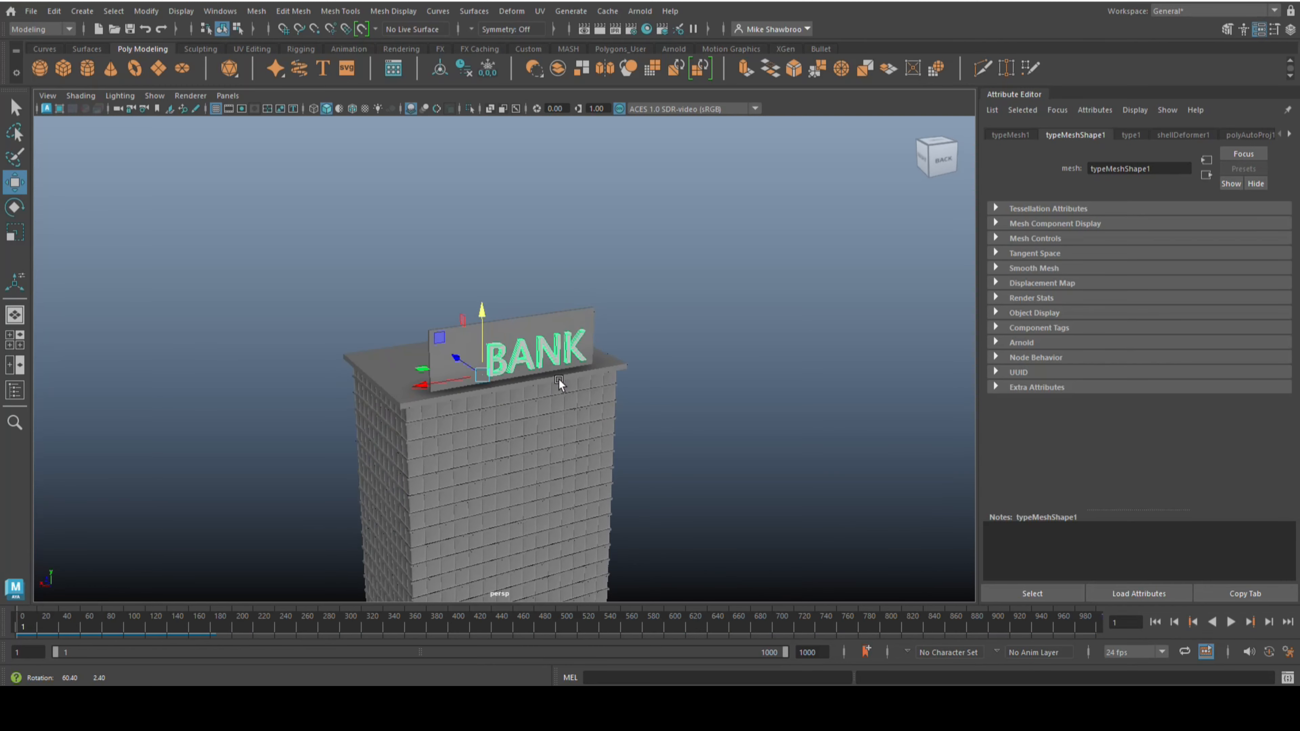
Step: Raise the BANK lettering slightly on the sign panel, using the side view
{"action": "left_click", "coordinate": [16, 346]}
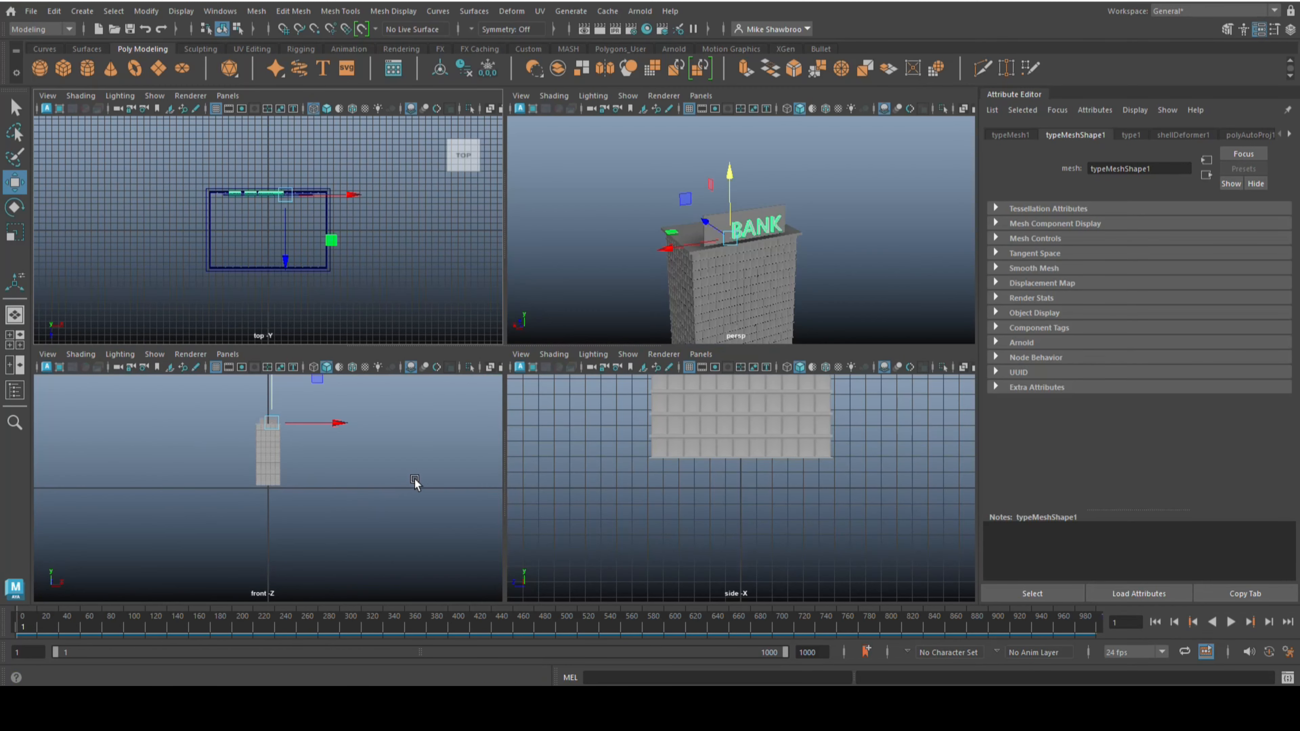
{"action": "key", "text": "space"}
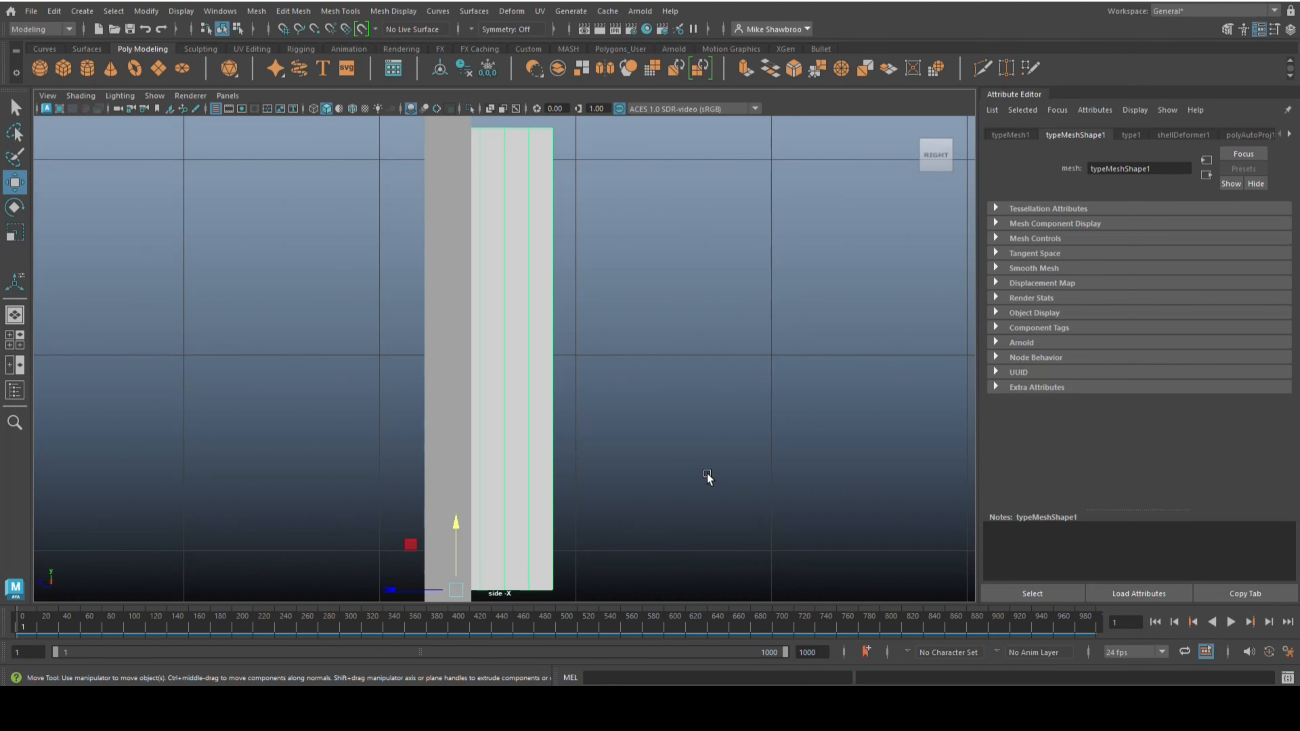
{"action": "scroll", "coordinate": [674, 460], "scroll_direction": "down", "scroll_amount": 5}
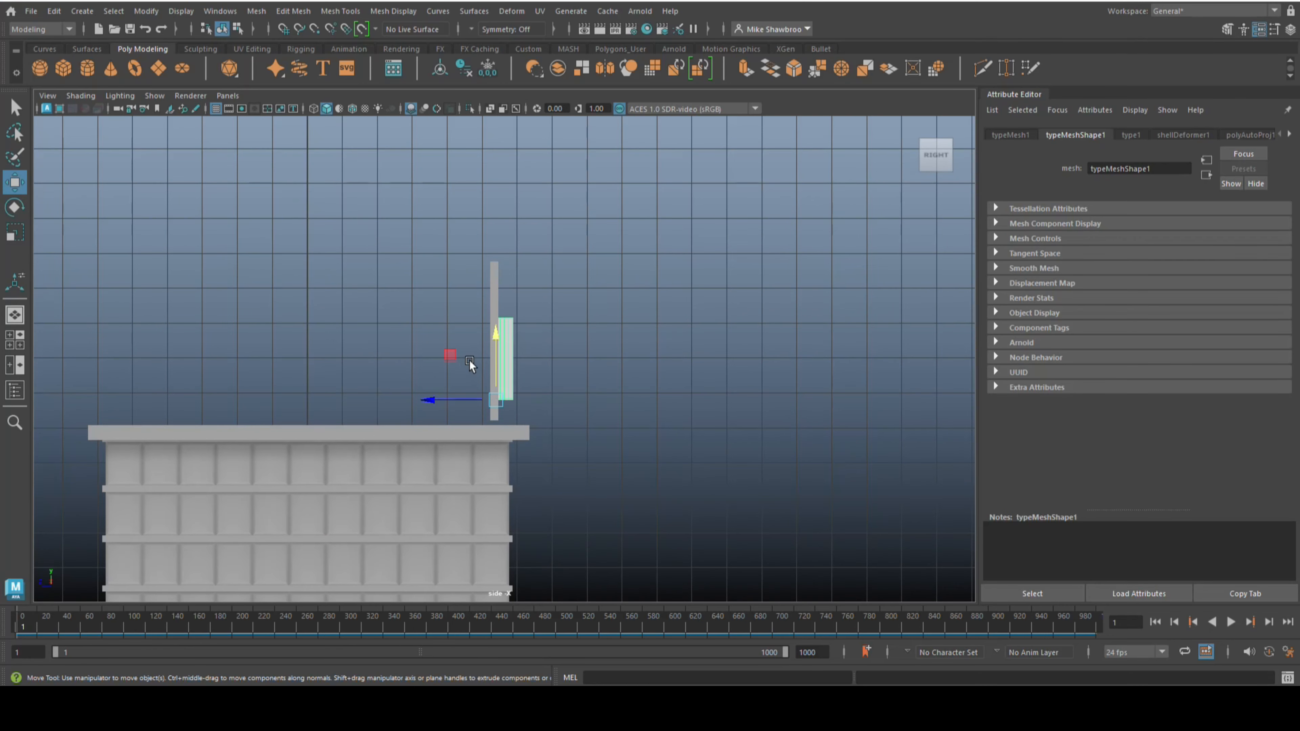
{"action": "left_click_drag", "start_coordinate": [491, 339], "coordinate": [492, 312]}
Step: Center the BANK lettering horizontally and vertically on the sign panel, using a wireframe front view
{"action": "key", "text": "space"}
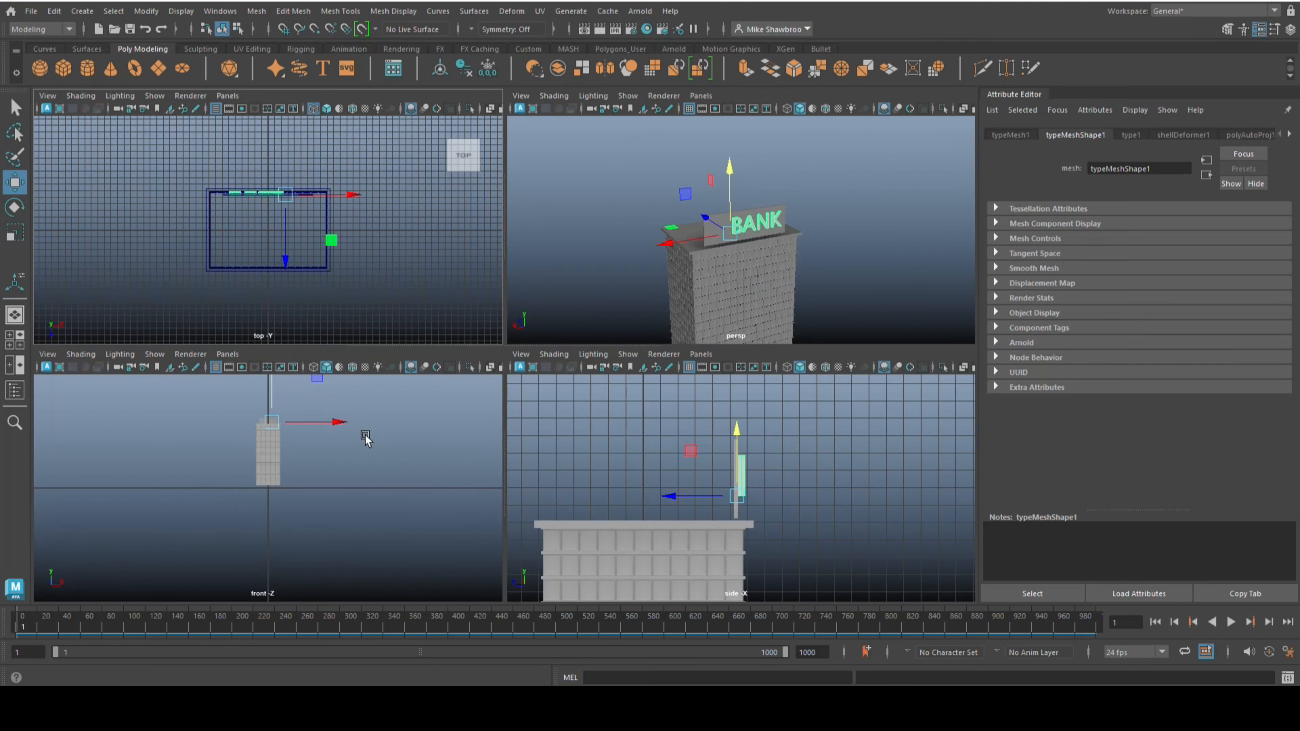
{"action": "key", "text": "space"}
{"action": "key", "text": "f"}
{"action": "scroll", "coordinate": [567, 461], "scroll_direction": "down", "scroll_amount": 8}
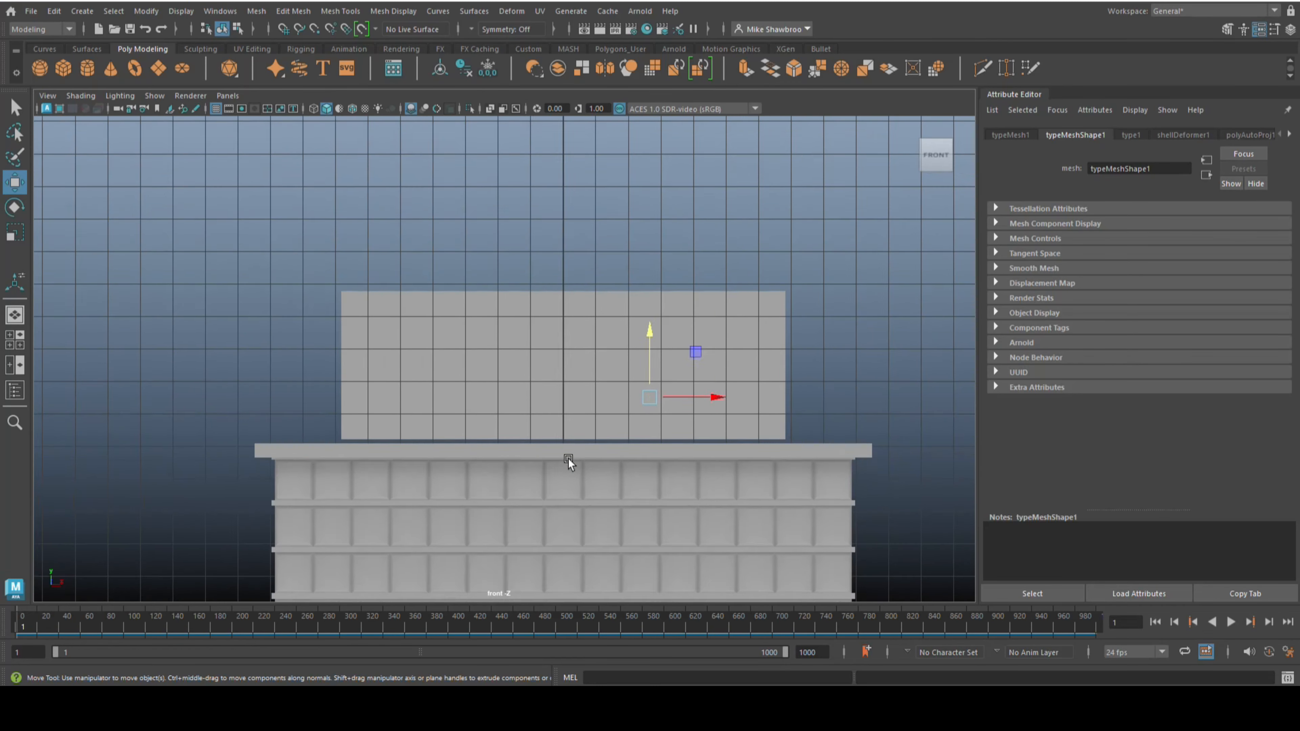
{"action": "key", "text": "4"}
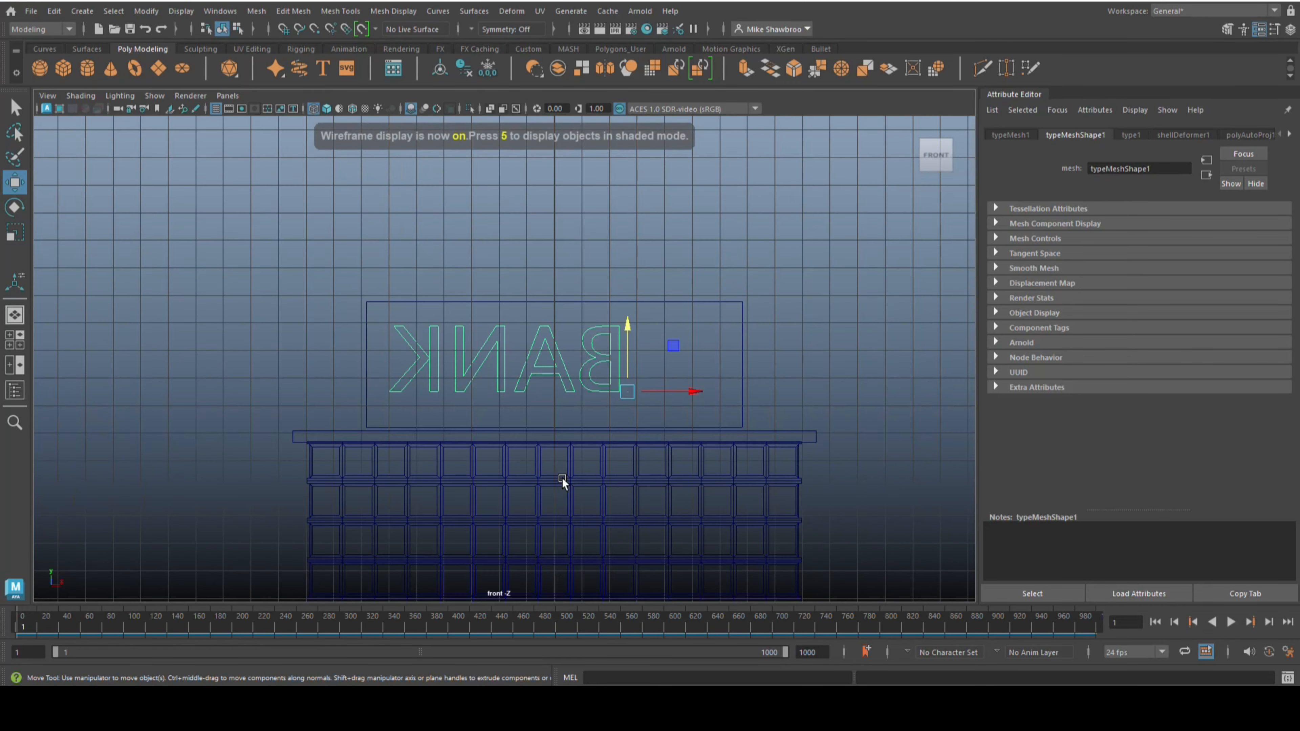
{"action": "left_click_drag", "start_coordinate": [703, 391], "coordinate": [745, 388]}
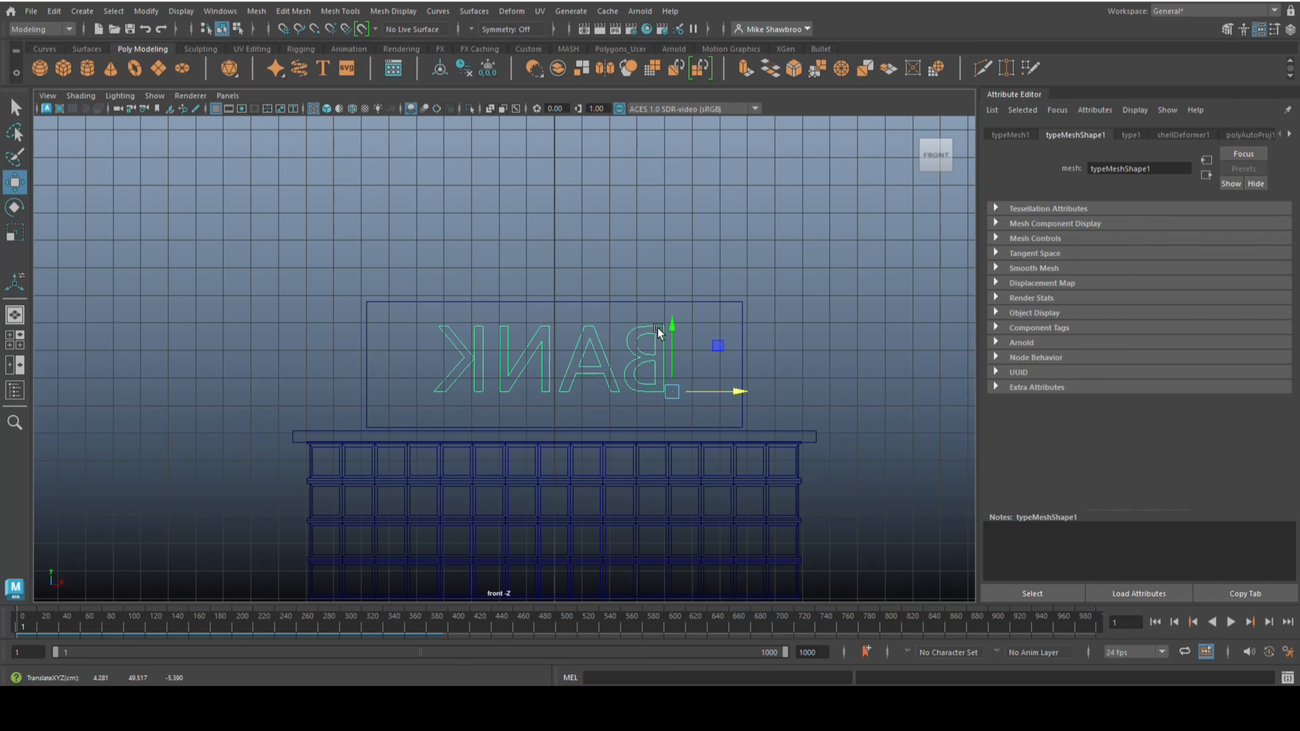
{"action": "left_click_drag", "start_coordinate": [673, 327], "coordinate": [673, 333]}
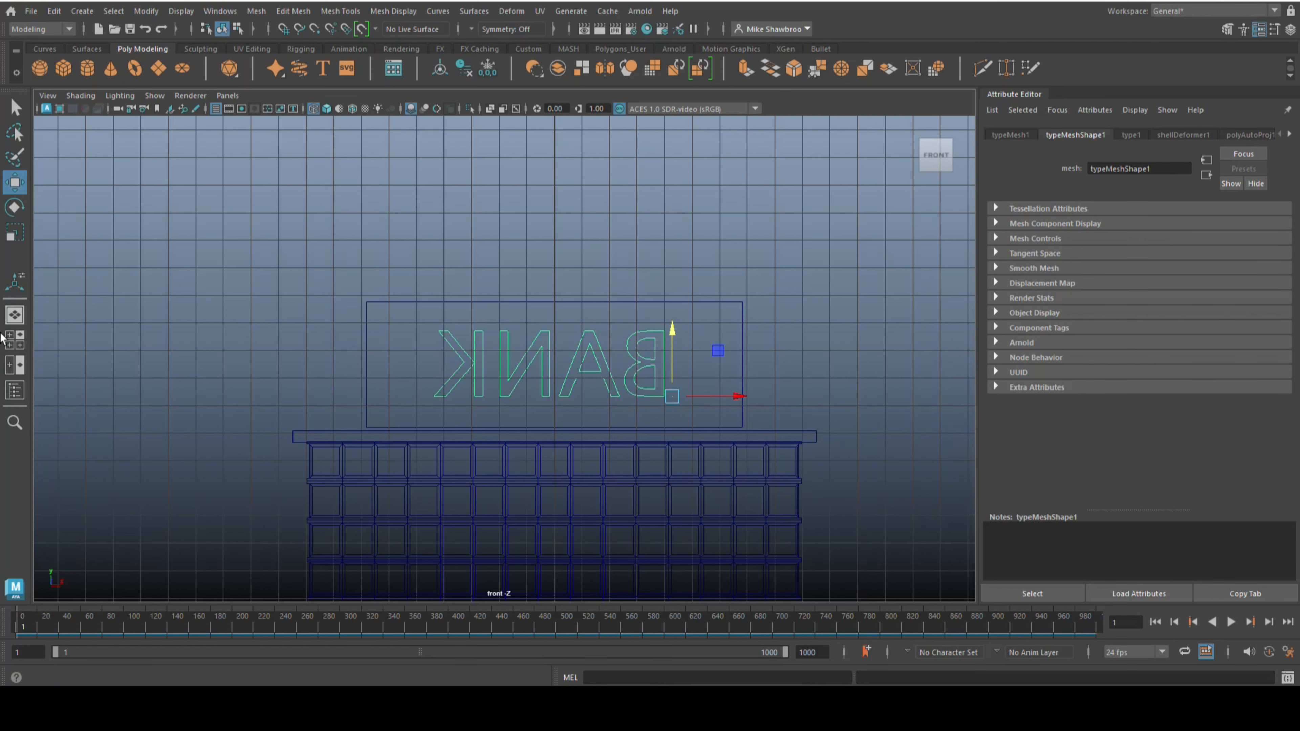
{"action": "left_click", "coordinate": [14, 341]}
{"action": "key", "text": "space"}
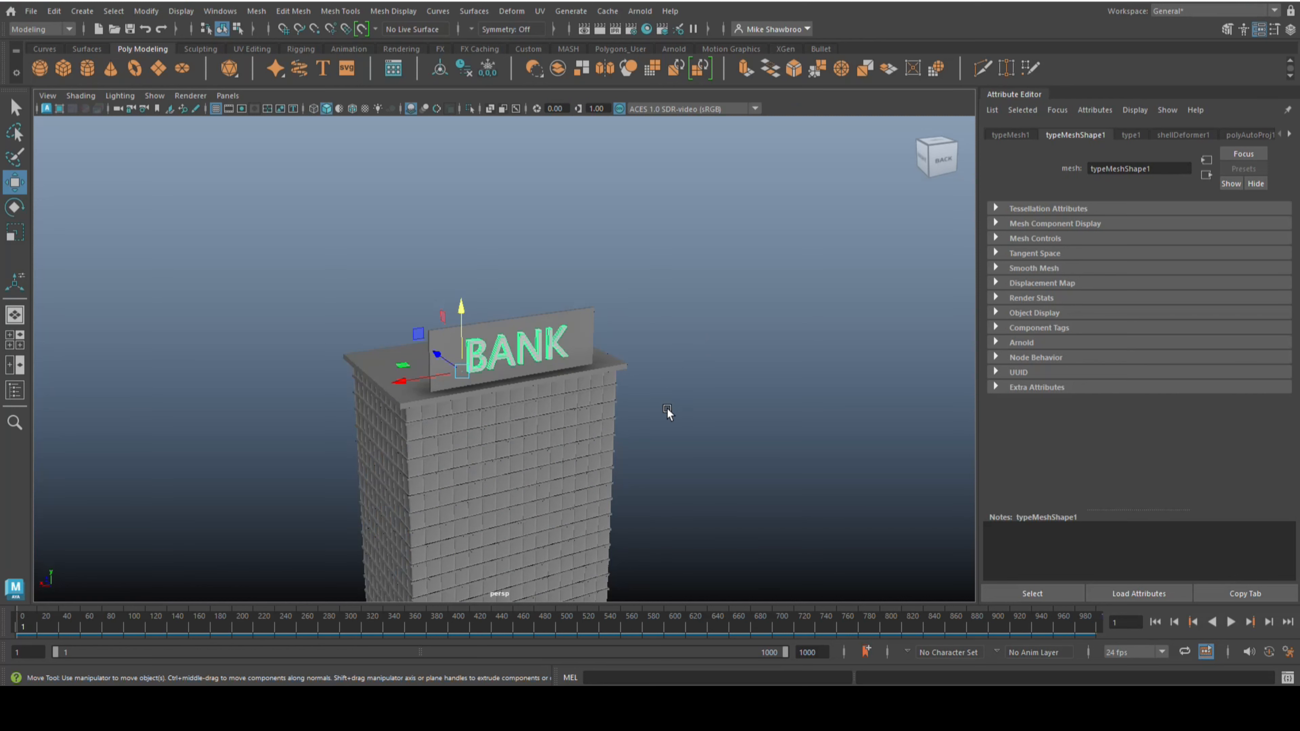
Step: Shift the BANK lettering slightly outward from the sign panel to about -5.515 in Z, and deselect it
{"action": "left_click_drag", "start_coordinate": [659, 440], "coordinate": [732, 478], "text": "alt"}
{"action": "scroll", "coordinate": [714, 466], "scroll_direction": "up", "scroll_amount": 6}
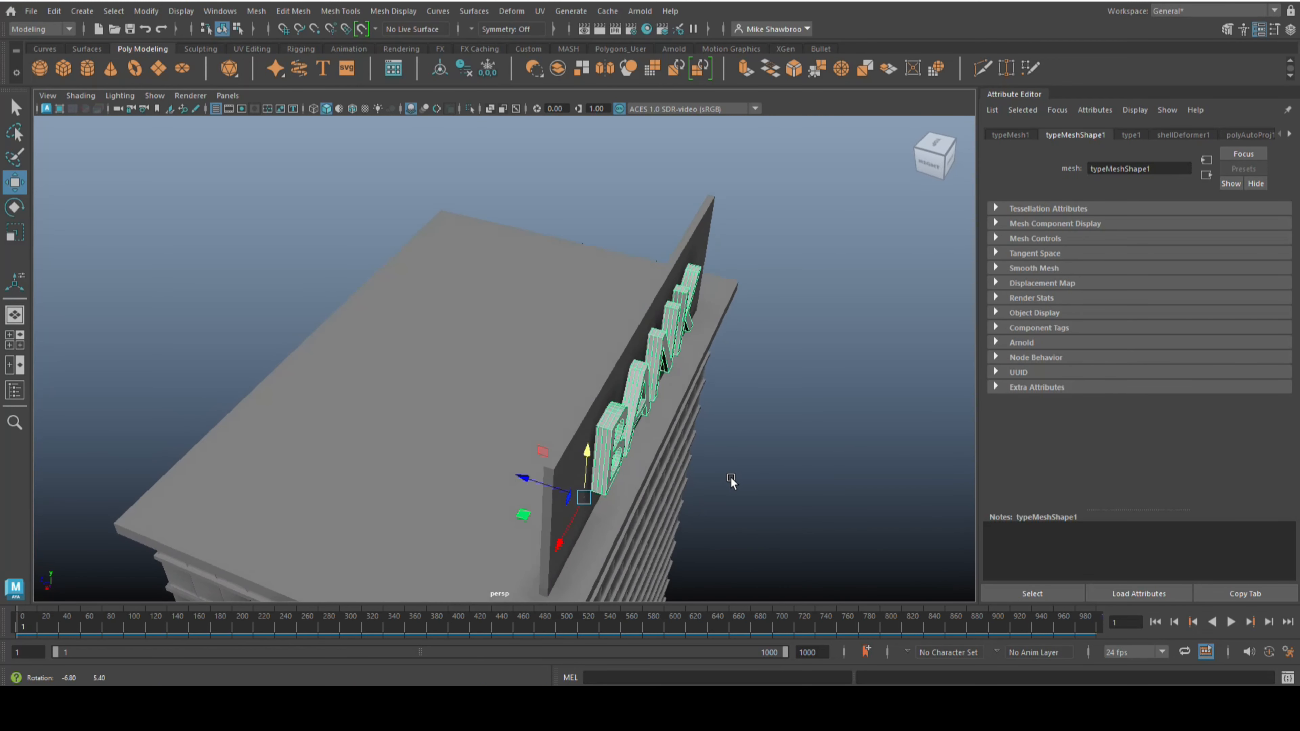
{"action": "left_click_drag", "start_coordinate": [520, 480], "coordinate": [525, 479]}
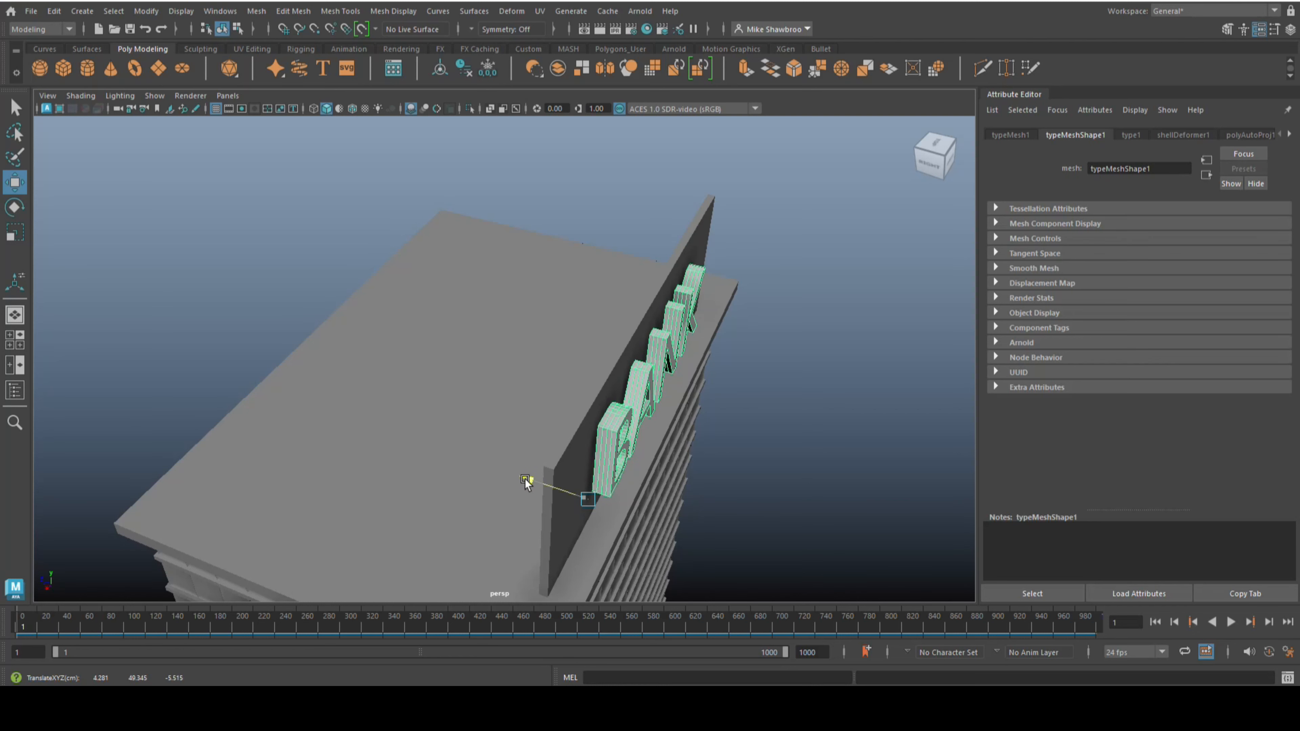
{"action": "left_click", "coordinate": [828, 491]}
{"action": "left_click_drag", "start_coordinate": [822, 493], "coordinate": [844, 459], "text": "alt"}
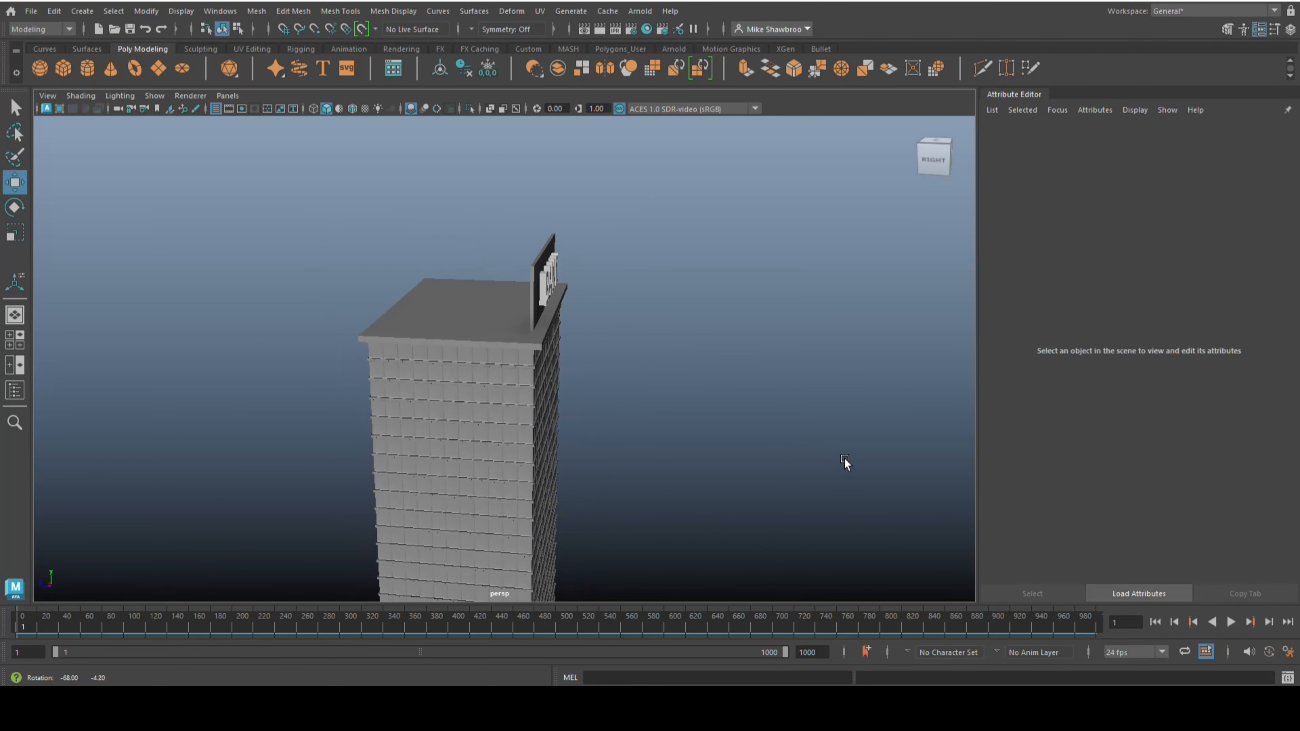
Step: Create a polygon cube and raise it to the roof slab, at about 48.65 in Y
{"action": "left_click", "coordinate": [64, 70]}
{"action": "scroll", "coordinate": [512, 491], "scroll_direction": "down", "scroll_amount": 3}
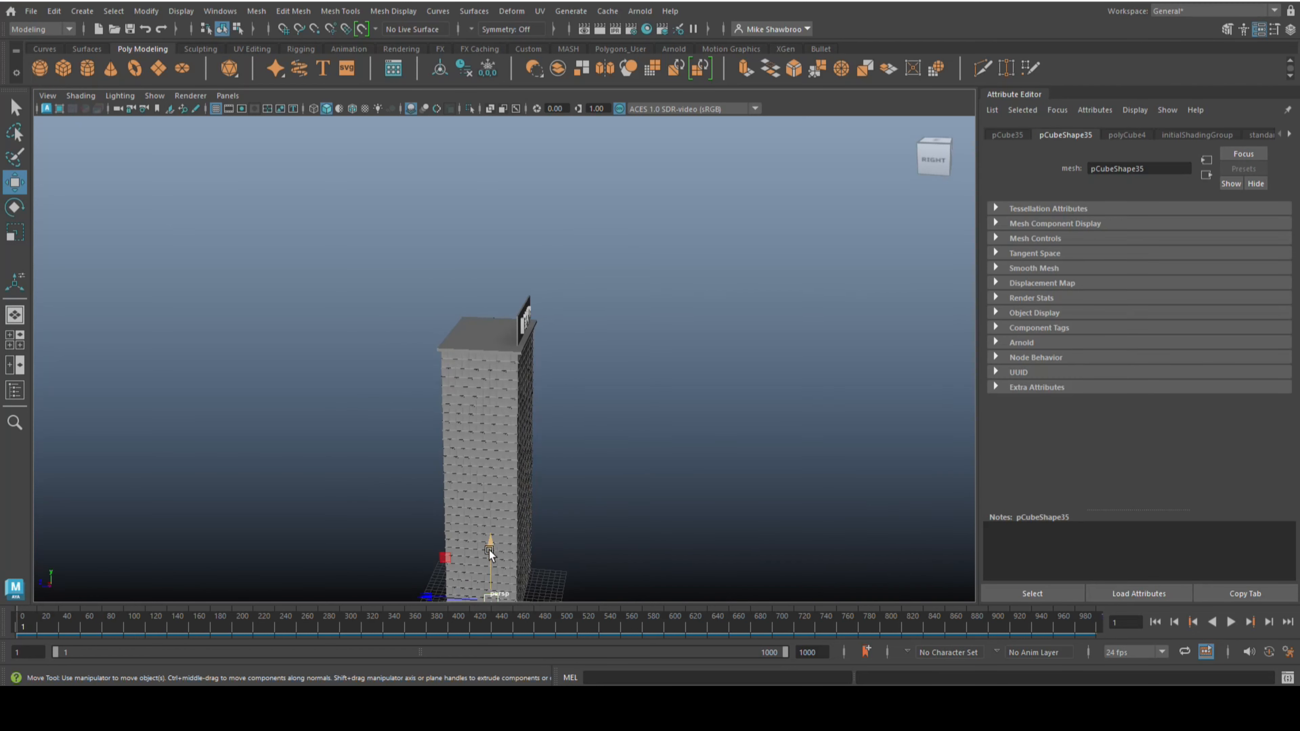
{"action": "left_click_drag", "start_coordinate": [489, 552], "coordinate": [452, 276]}
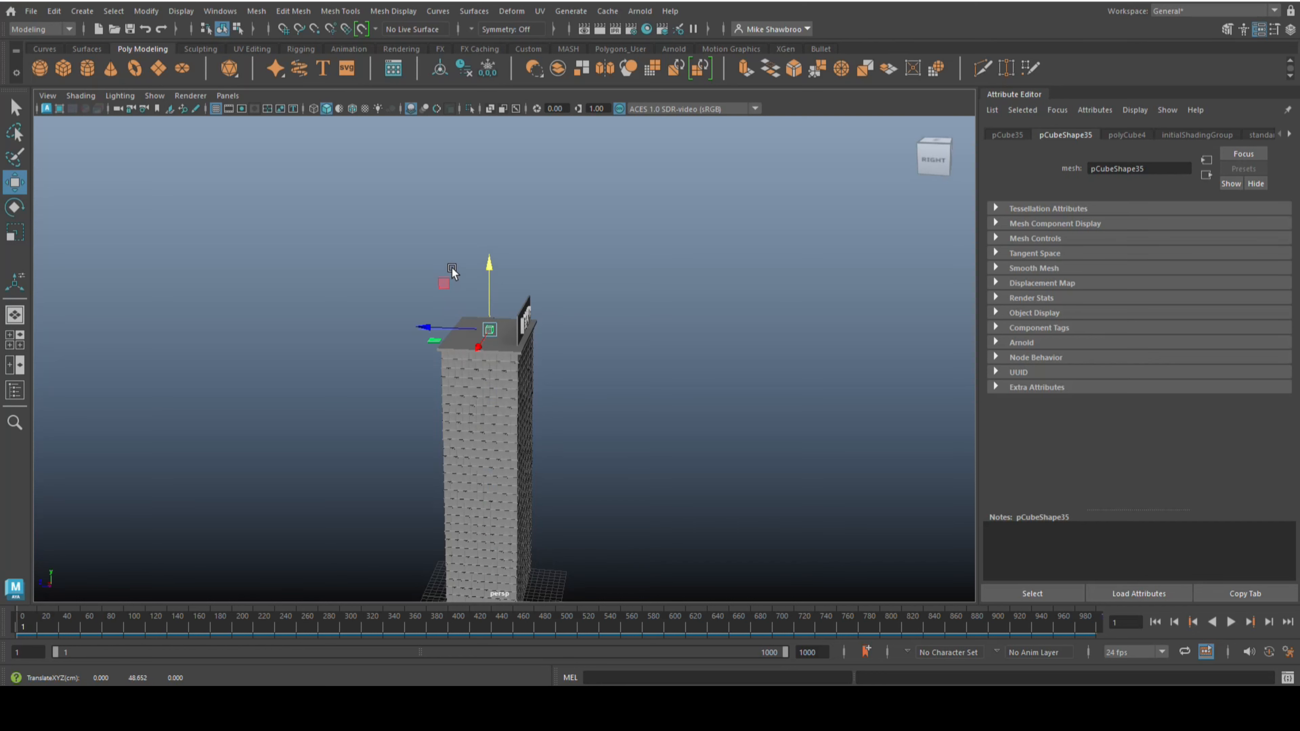
Step: Scale the new cube down uniformly and move it toward the back of the sign panel, to about -4.94 in Z
{"action": "key", "text": "f"}
{"action": "scroll", "coordinate": [483, 376], "scroll_direction": "down", "scroll_amount": 10}
{"action": "left_click_drag", "start_coordinate": [482, 464], "coordinate": [568, 485], "text": "alt"}
{"action": "key", "text": "r"}
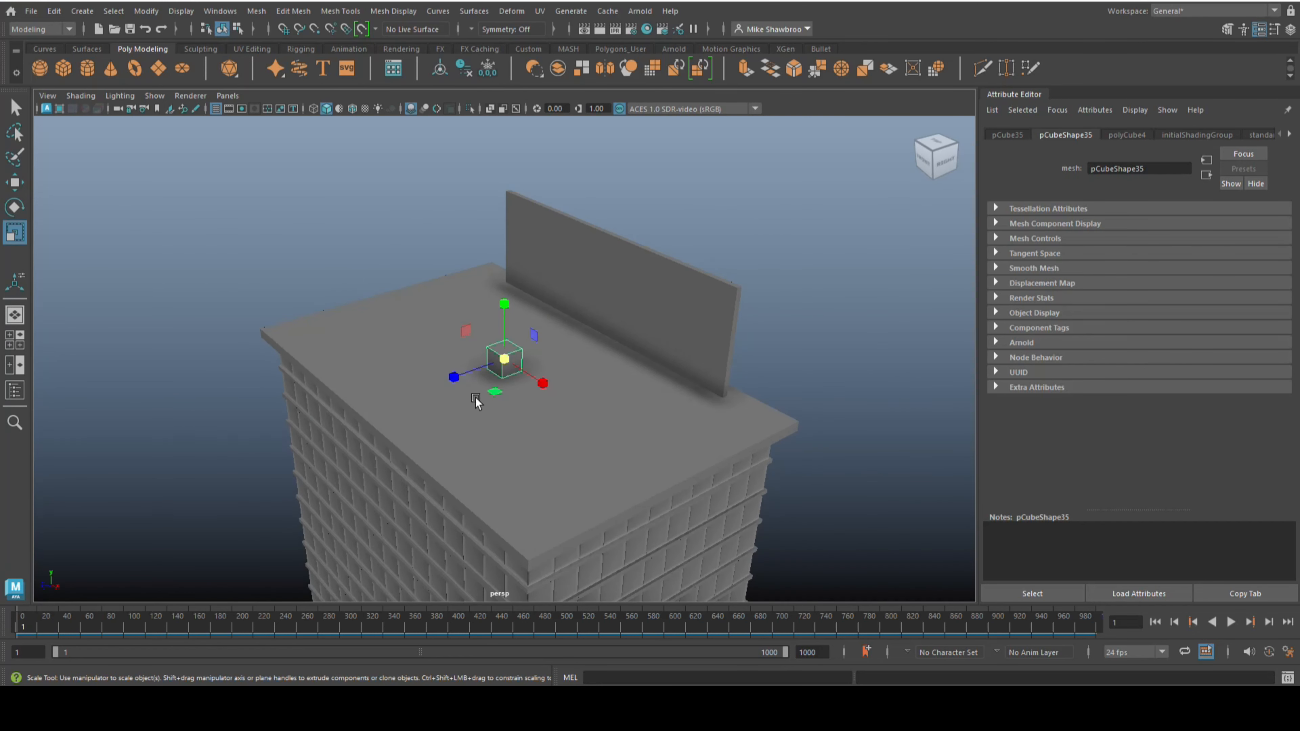
{"action": "left_click_drag", "start_coordinate": [501, 362], "coordinate": [552, 368]}
{"action": "key", "text": "w"}
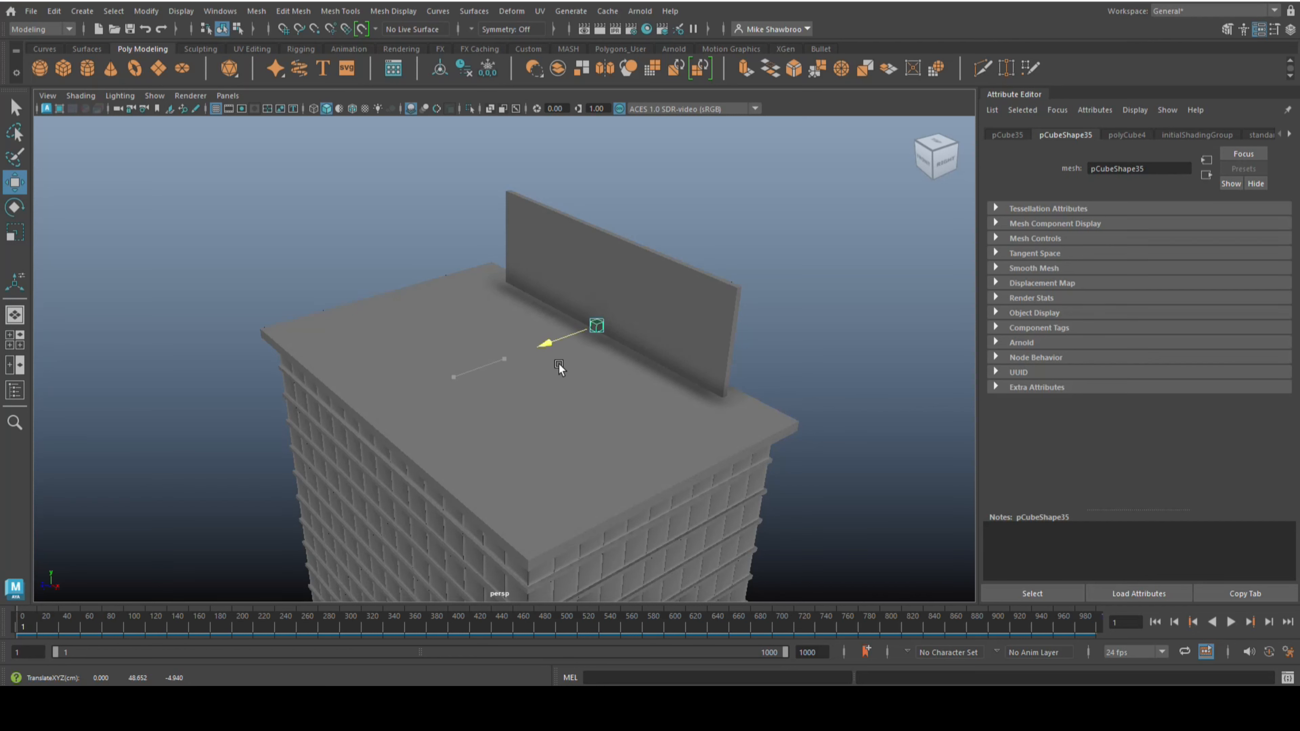
Step: Lower the small cube onto the roof slab at about 48.28 in Y and push it against the sign panel, about -5.03 in Z
{"action": "key", "text": "f"}
{"action": "scroll", "coordinate": [540, 445], "scroll_direction": "down", "scroll_amount": 4}
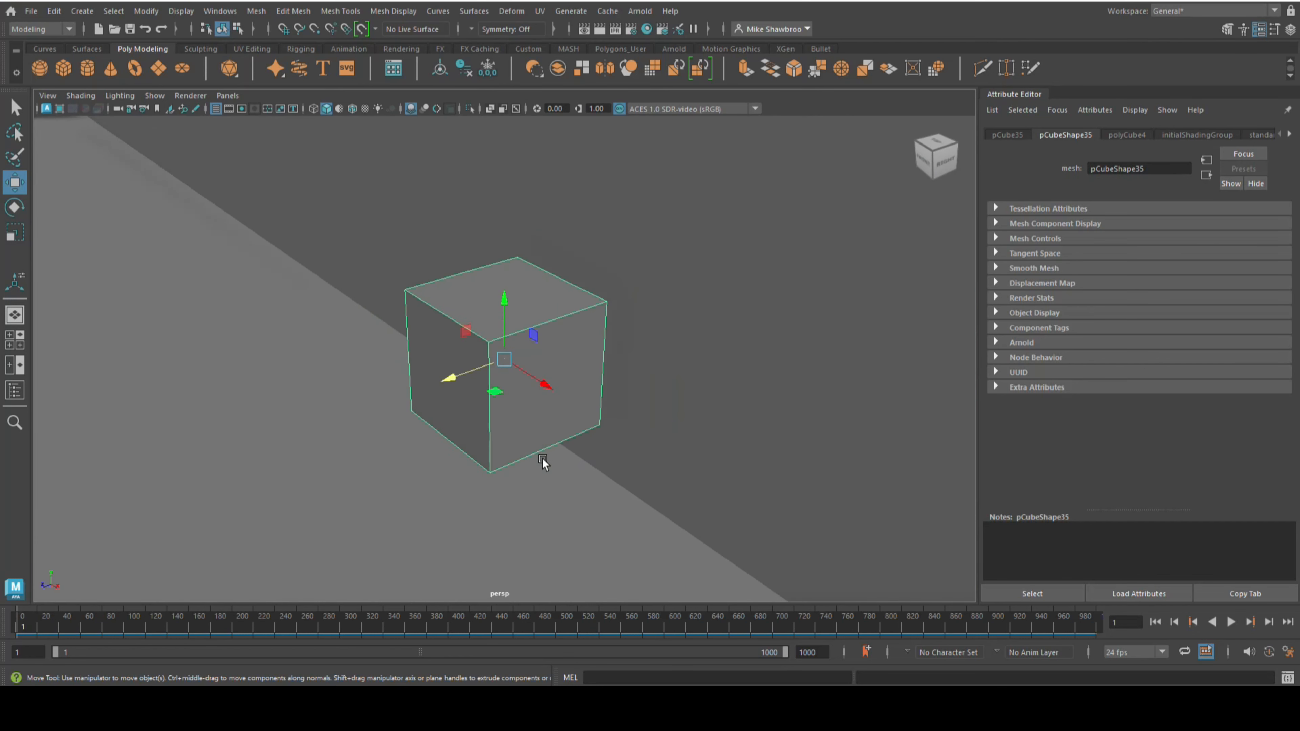
{"action": "left_click_drag", "start_coordinate": [541, 457], "coordinate": [506, 430], "text": "alt"}
{"action": "left_click_drag", "start_coordinate": [512, 309], "coordinate": [532, 443]}
{"action": "left_click_drag", "start_coordinate": [450, 493], "coordinate": [476, 508]}
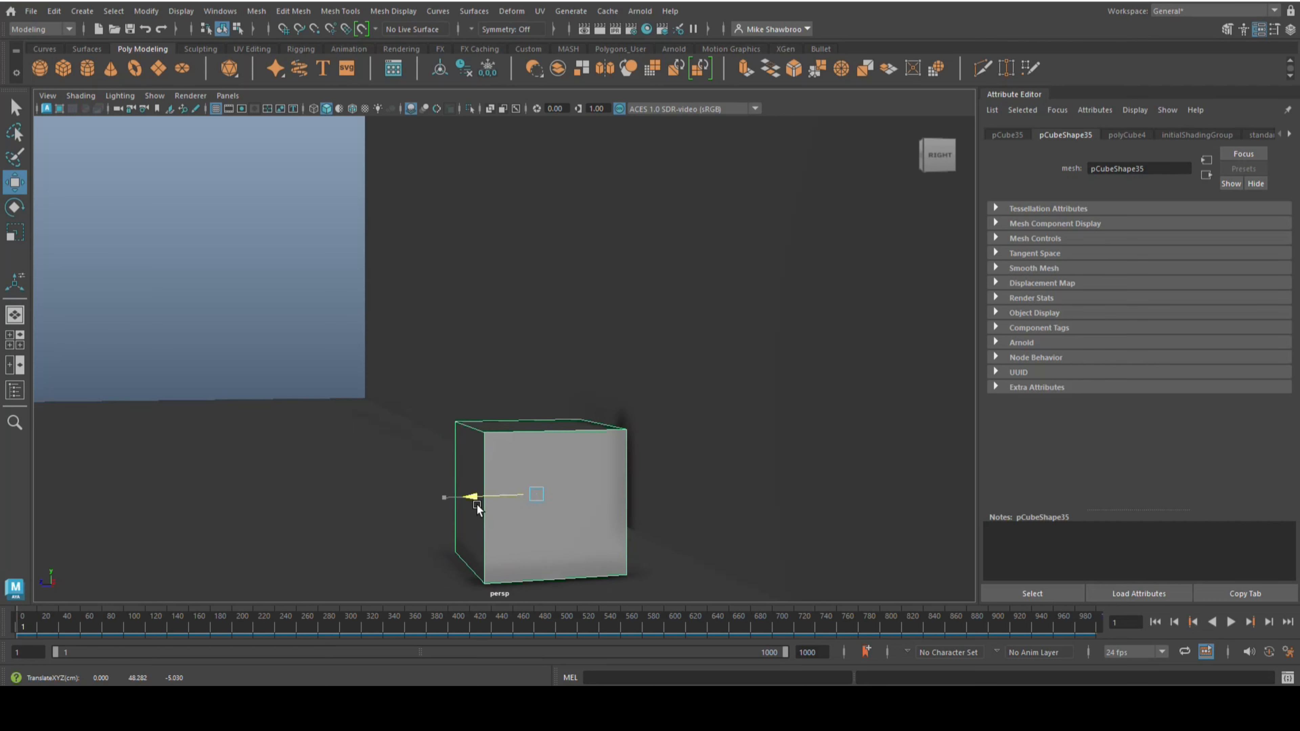
Step: Extrude the small cube's top face upward to about 51.1 in Y to form an upright post behind the sign panel
{"action": "scroll", "coordinate": [389, 499], "scroll_direction": "down", "scroll_amount": 8}
{"action": "left_click_drag", "start_coordinate": [377, 501], "coordinate": [417, 457], "text": "alt"}
{"action": "right_click", "coordinate": [504, 371]}
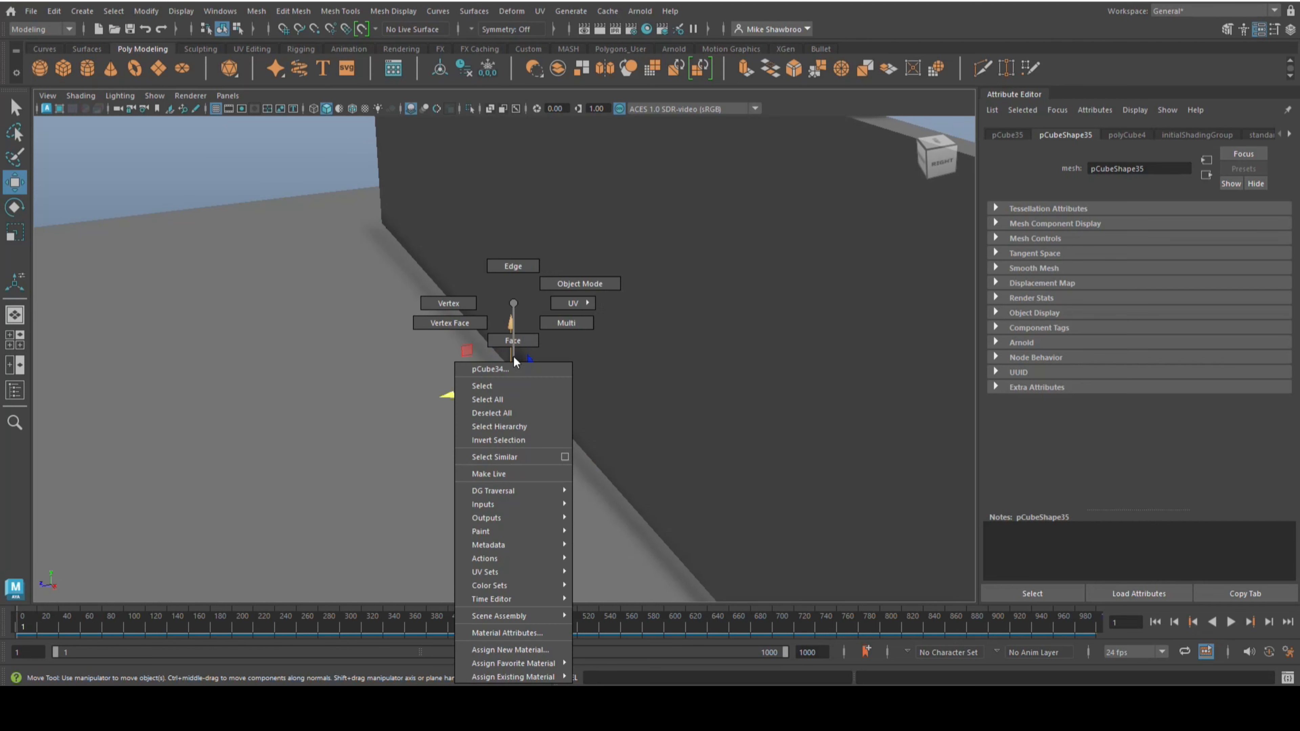
{"action": "scroll", "coordinate": [510, 379], "scroll_direction": "up", "scroll_amount": 5}
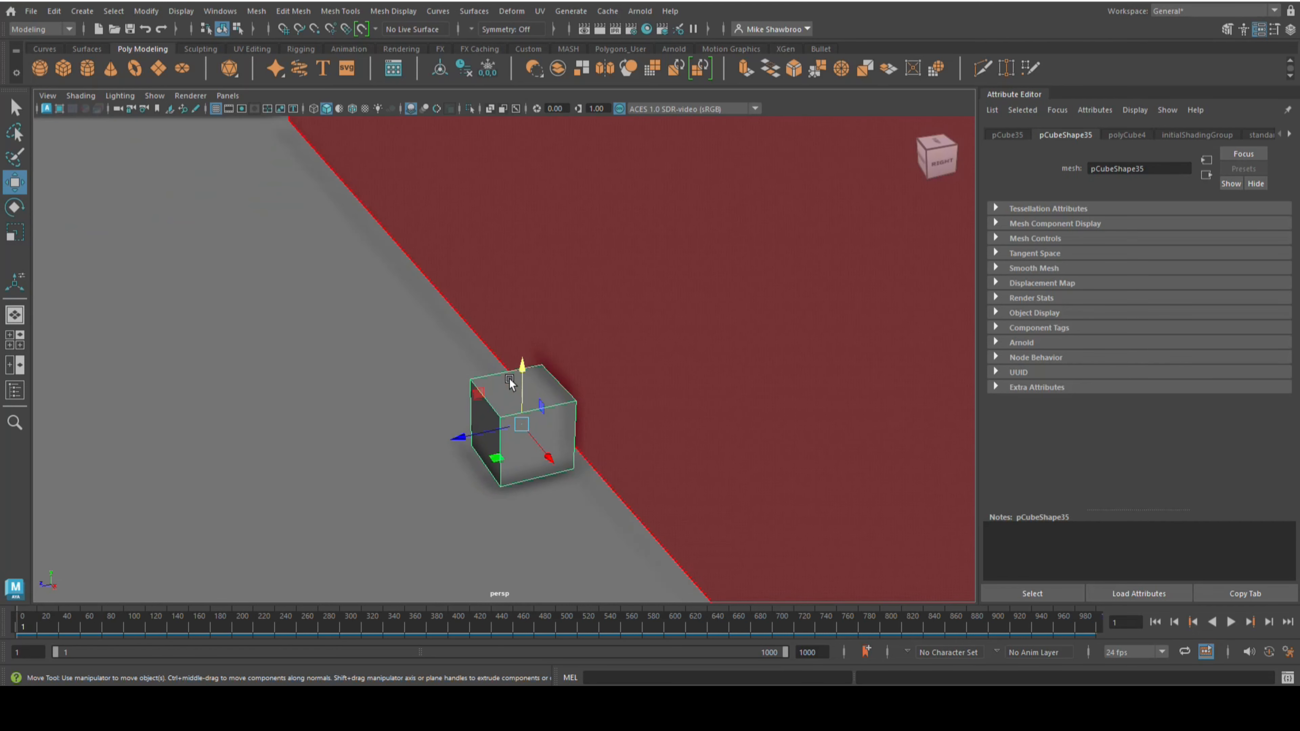
{"action": "key", "text": "q"}
{"action": "right_click_drag", "start_coordinate": [503, 399], "coordinate": [504, 342]}
{"action": "left_click", "coordinate": [515, 395]}
{"action": "scroll", "coordinate": [339, 442], "scroll_direction": "down", "scroll_amount": 10}
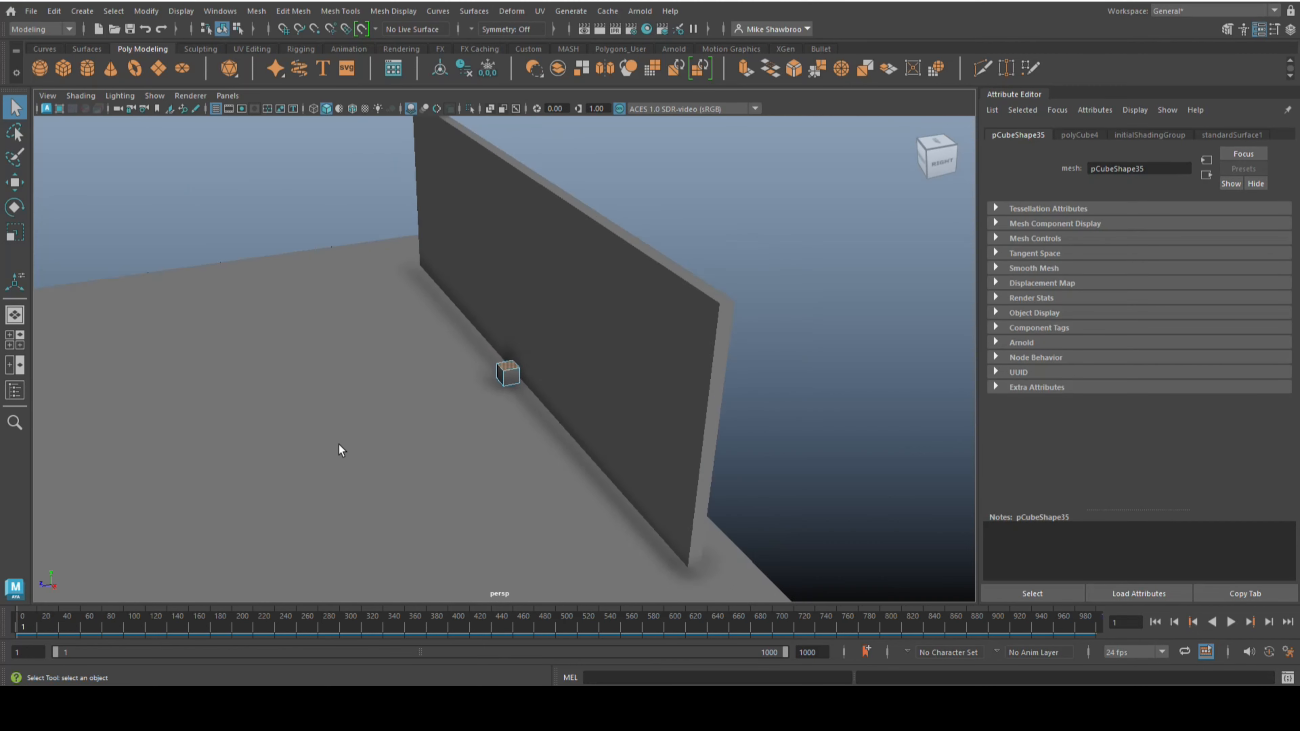
{"action": "key", "text": "ctrl+e"}
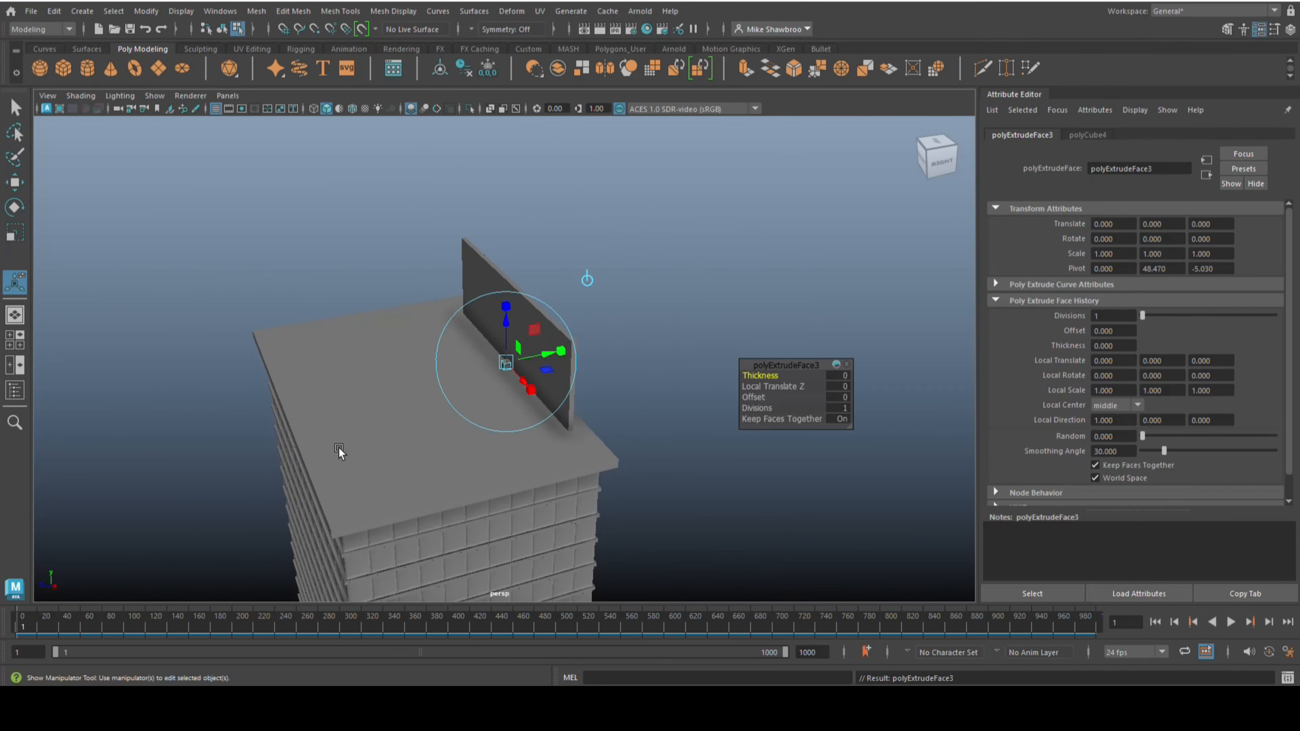
{"action": "key", "text": "w"}
{"action": "left_click_drag", "start_coordinate": [501, 313], "coordinate": [502, 261]}
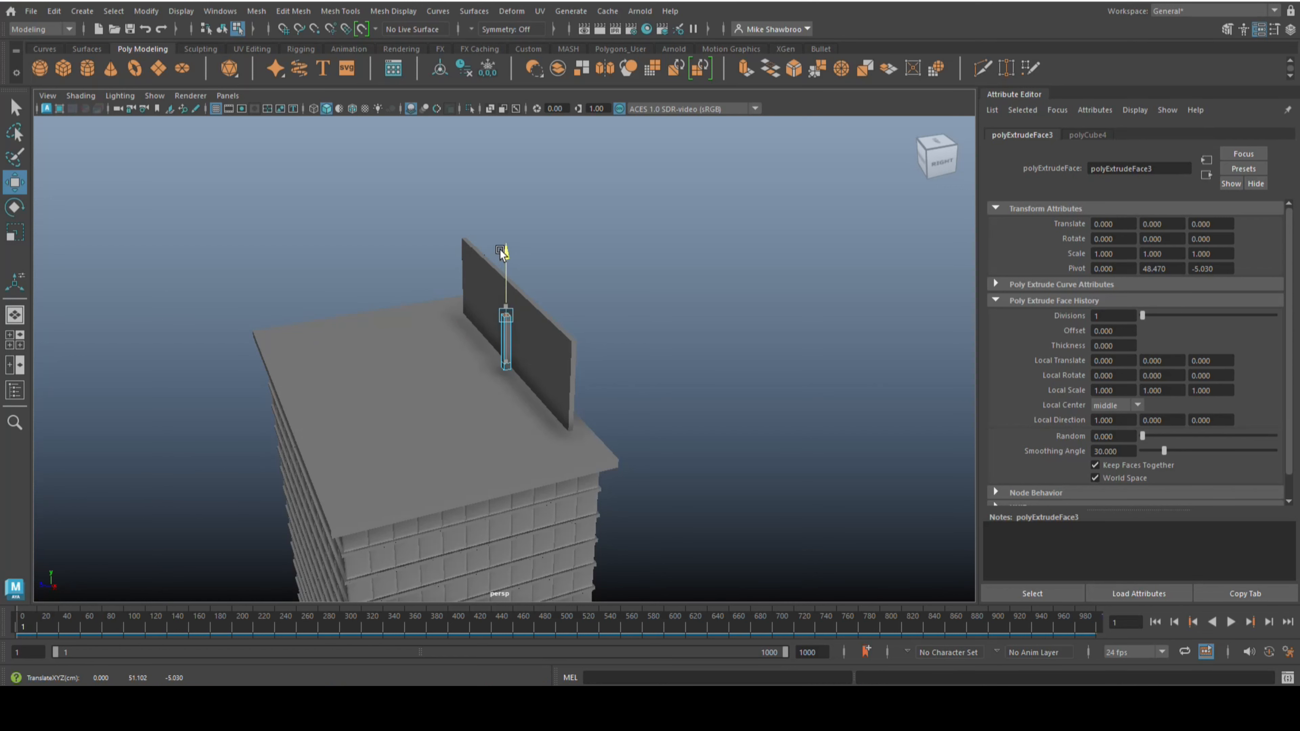
Step: Extrude the post's lower face that points away from the panel along the roof to about -1.95 in Z, forming an L-shaped bracket
{"action": "right_click_drag", "start_coordinate": [475, 317], "coordinate": [504, 422], "text": "alt"}
{"action": "left_click_drag", "start_coordinate": [486, 511], "coordinate": [604, 517], "text": "alt"}
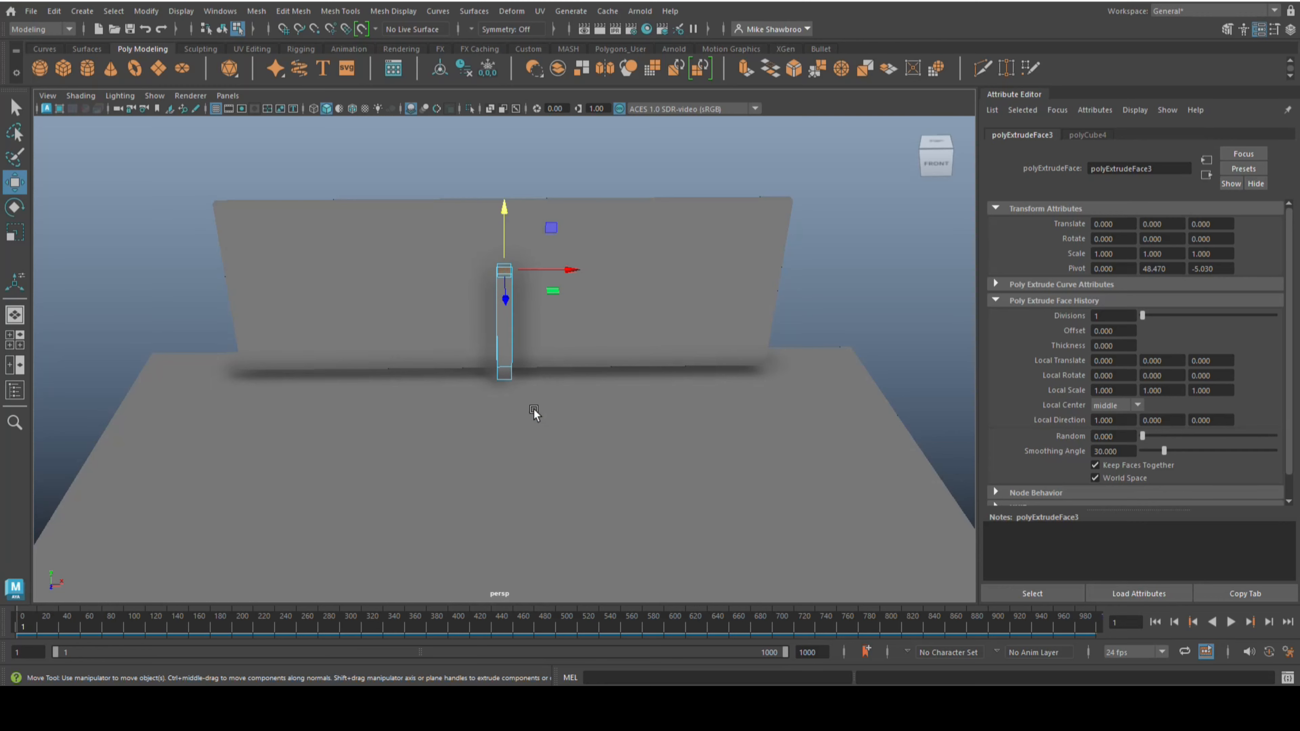
{"action": "left_click_drag", "start_coordinate": [706, 436], "coordinate": [615, 418], "text": "alt"}
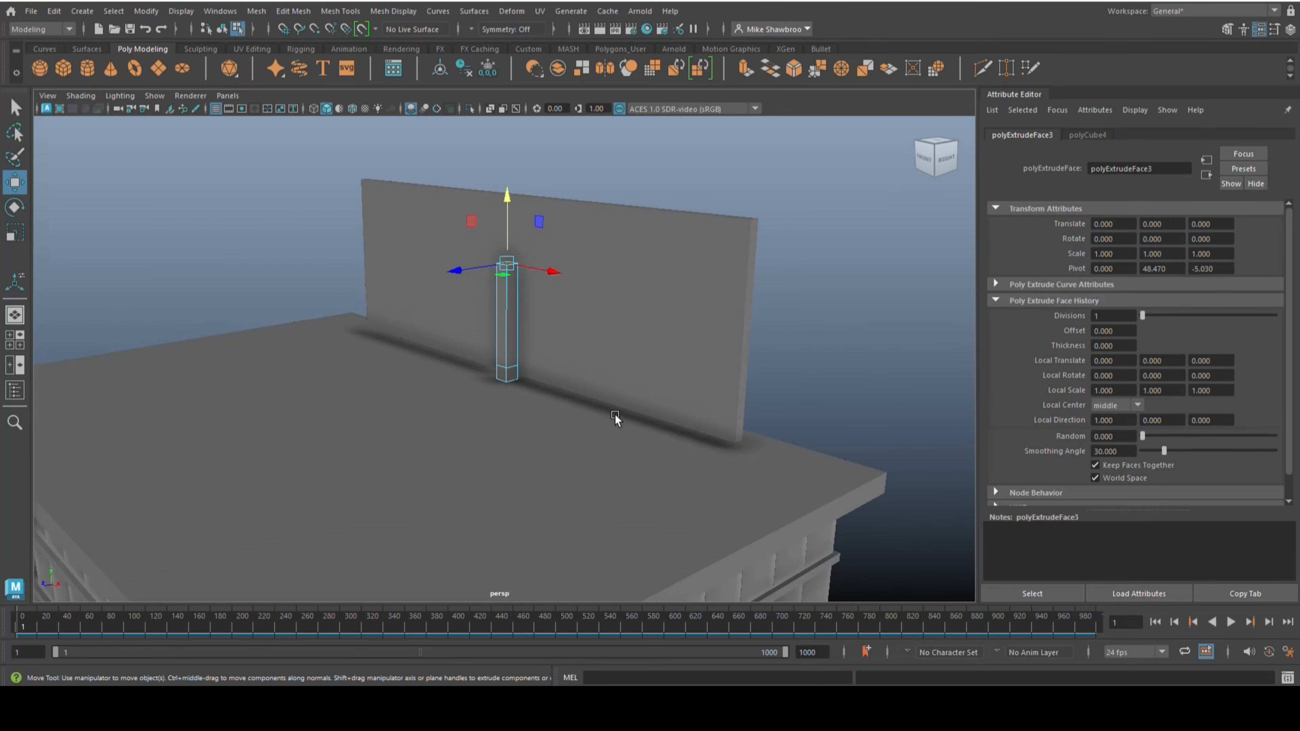
{"action": "left_click", "coordinate": [504, 379]}
{"action": "key", "text": "ctrl+e"}
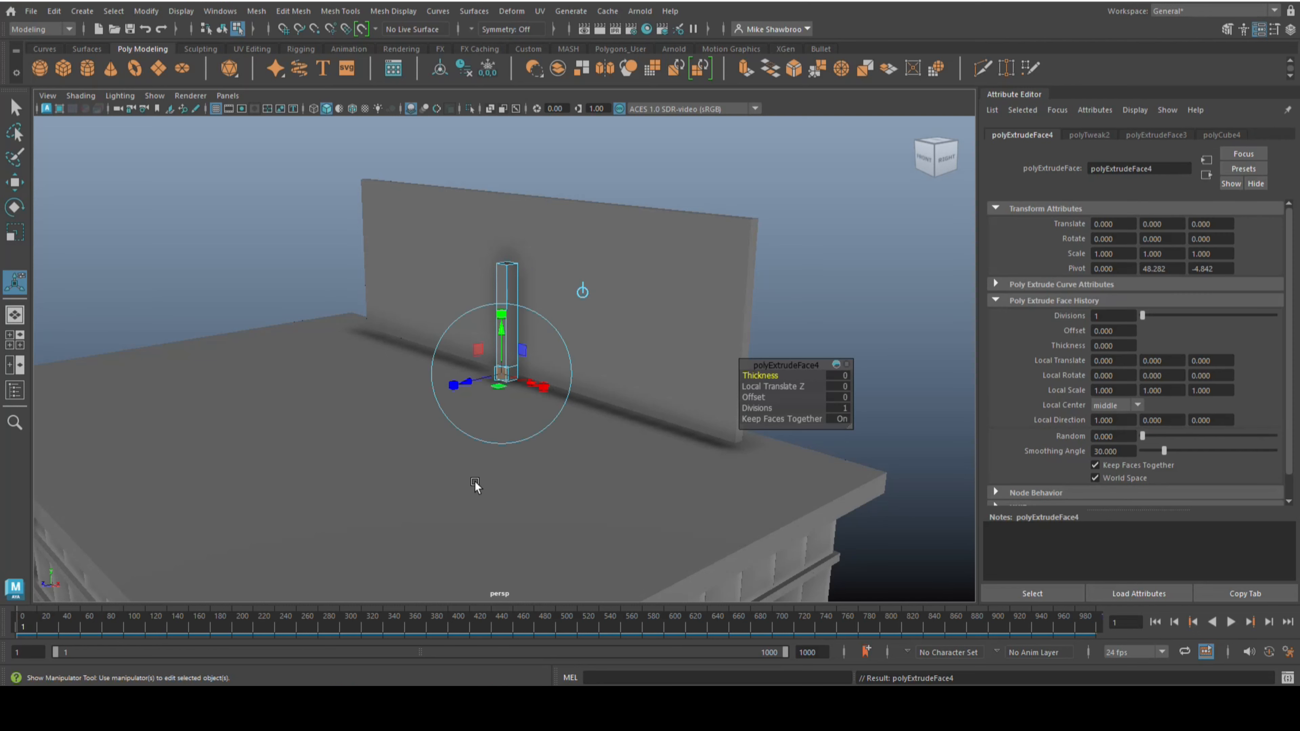
{"action": "left_click_drag", "start_coordinate": [447, 387], "coordinate": [352, 443]}
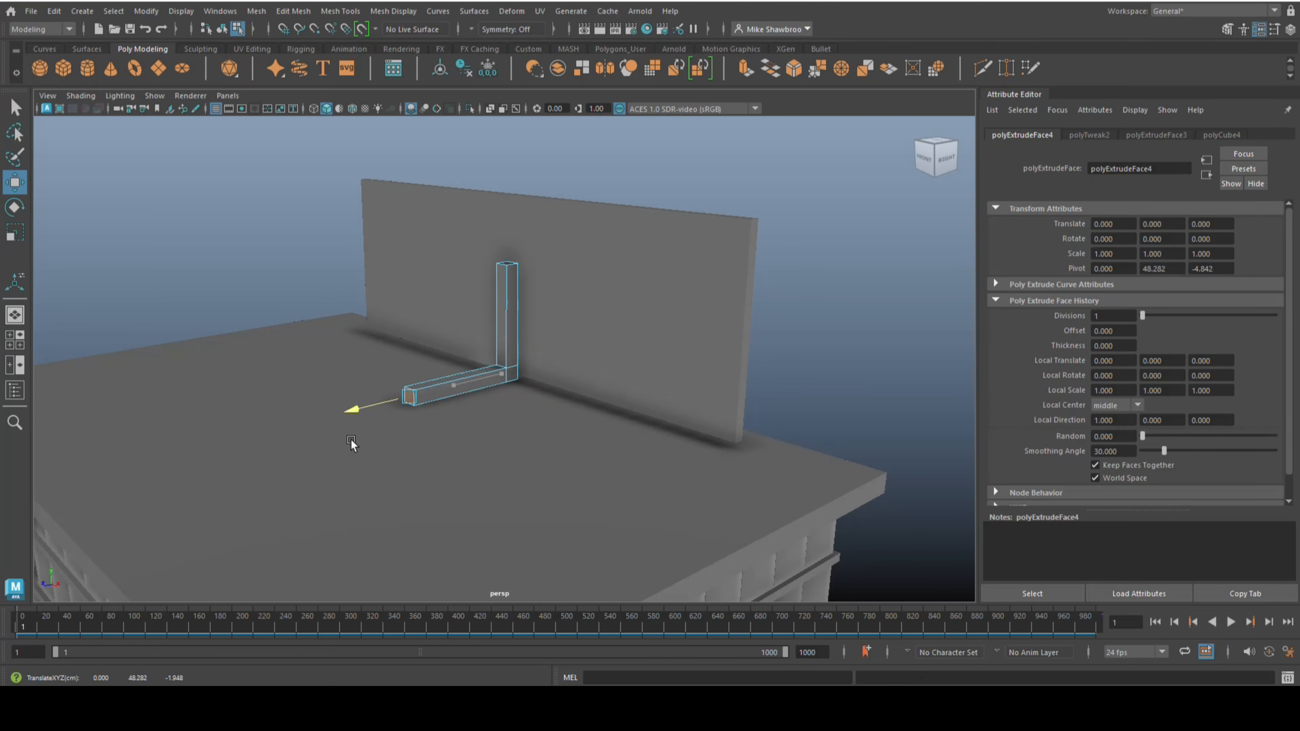
Step: Return the bracket to object mode, duplicate it, and move the copy about 2.53 units in X along the sign panel
{"action": "left_click_drag", "start_coordinate": [464, 575], "coordinate": [513, 421], "text": "alt"}
{"action": "right_click_drag", "start_coordinate": [512, 323], "coordinate": [583, 283]}
{"action": "key", "text": "ctrl+d"}
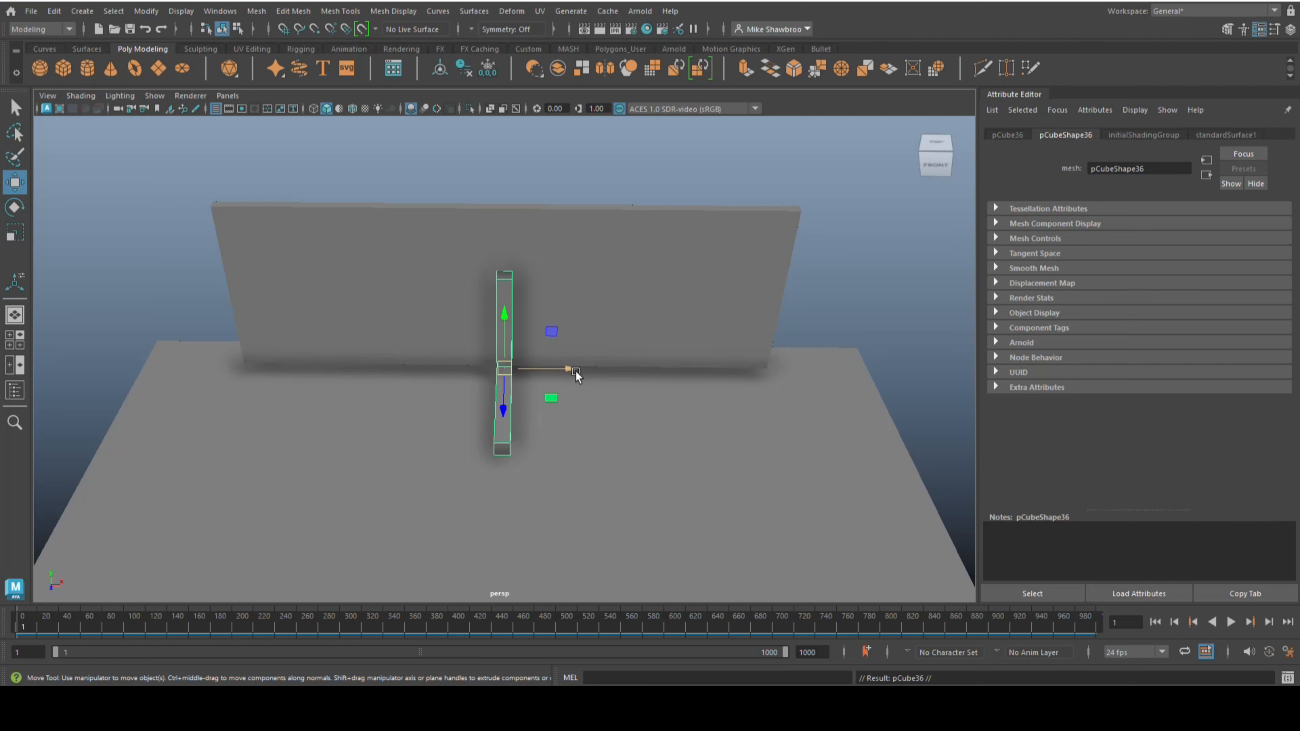
{"action": "left_click_drag", "start_coordinate": [576, 372], "coordinate": [675, 383]}
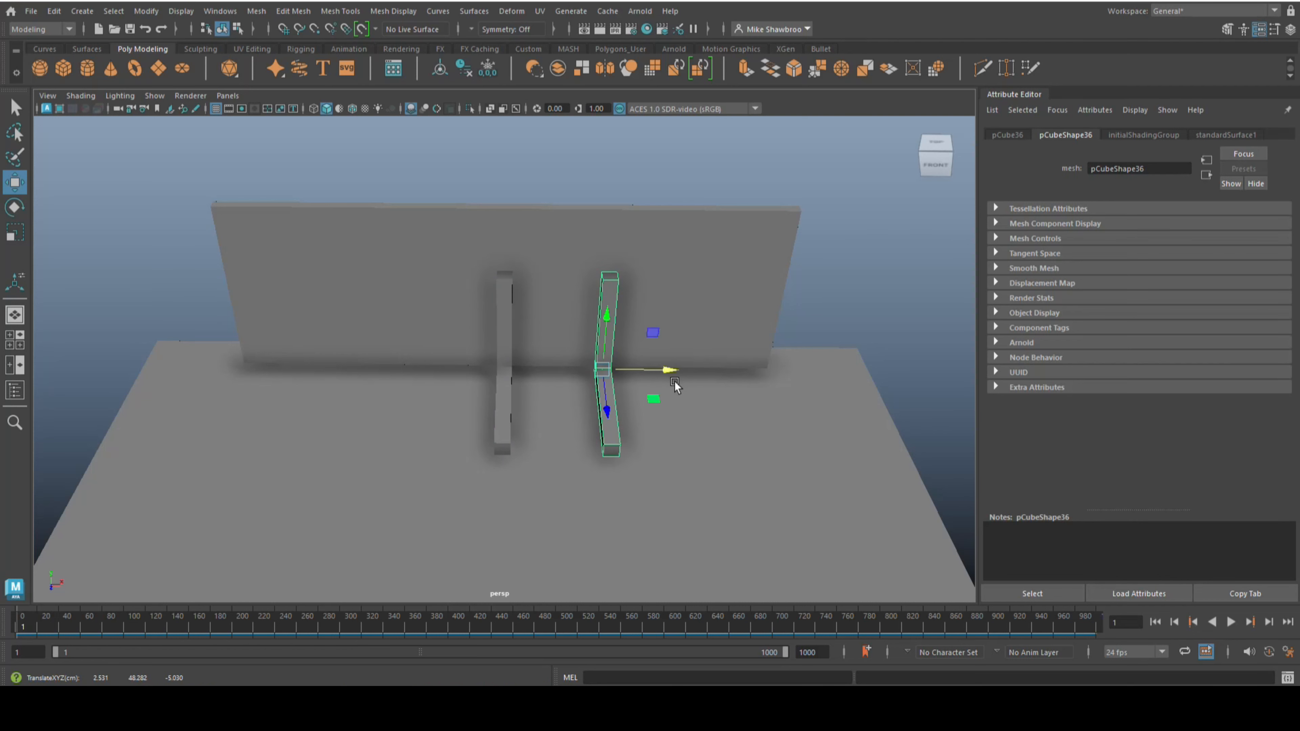
Step: Repeat the bracket duplication at the same X spacing until six brackets stand in a row
{"action": "key", "text": "shift+d"}
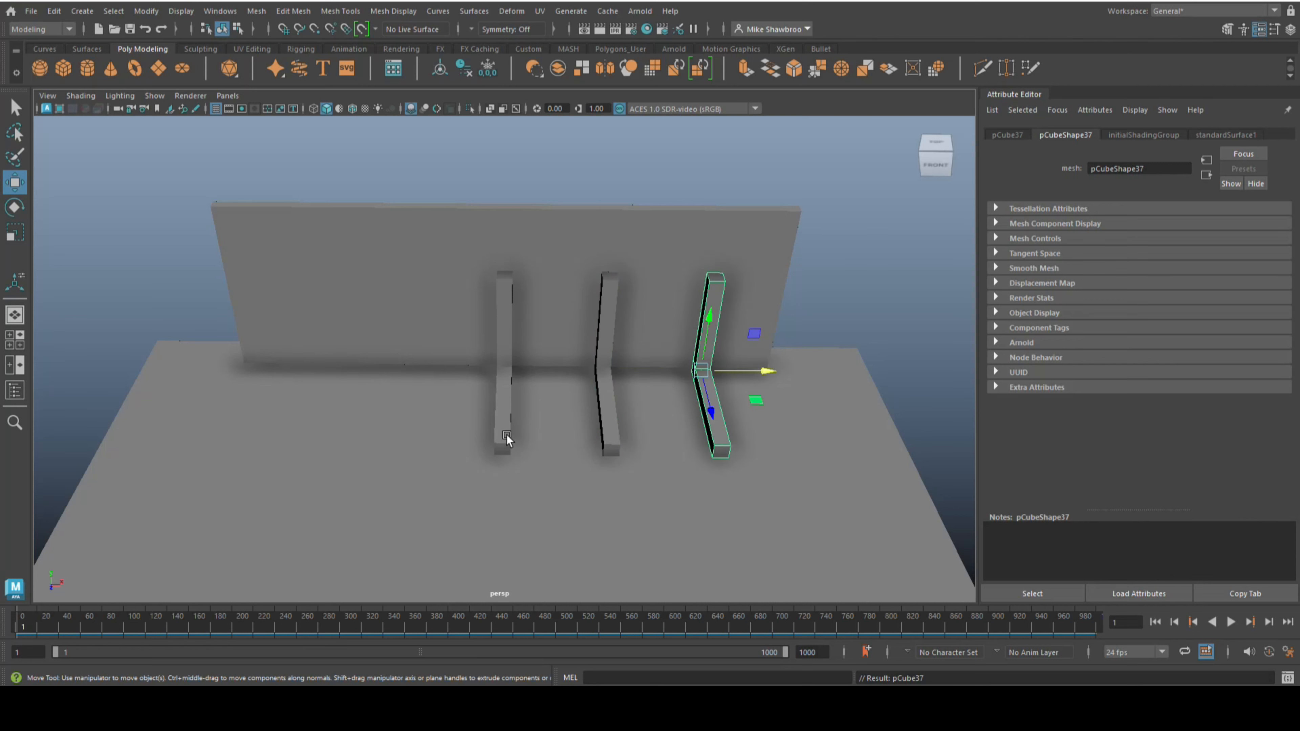
{"action": "key", "text": "shift+d"}
{"action": "key", "text": "shift+d"}
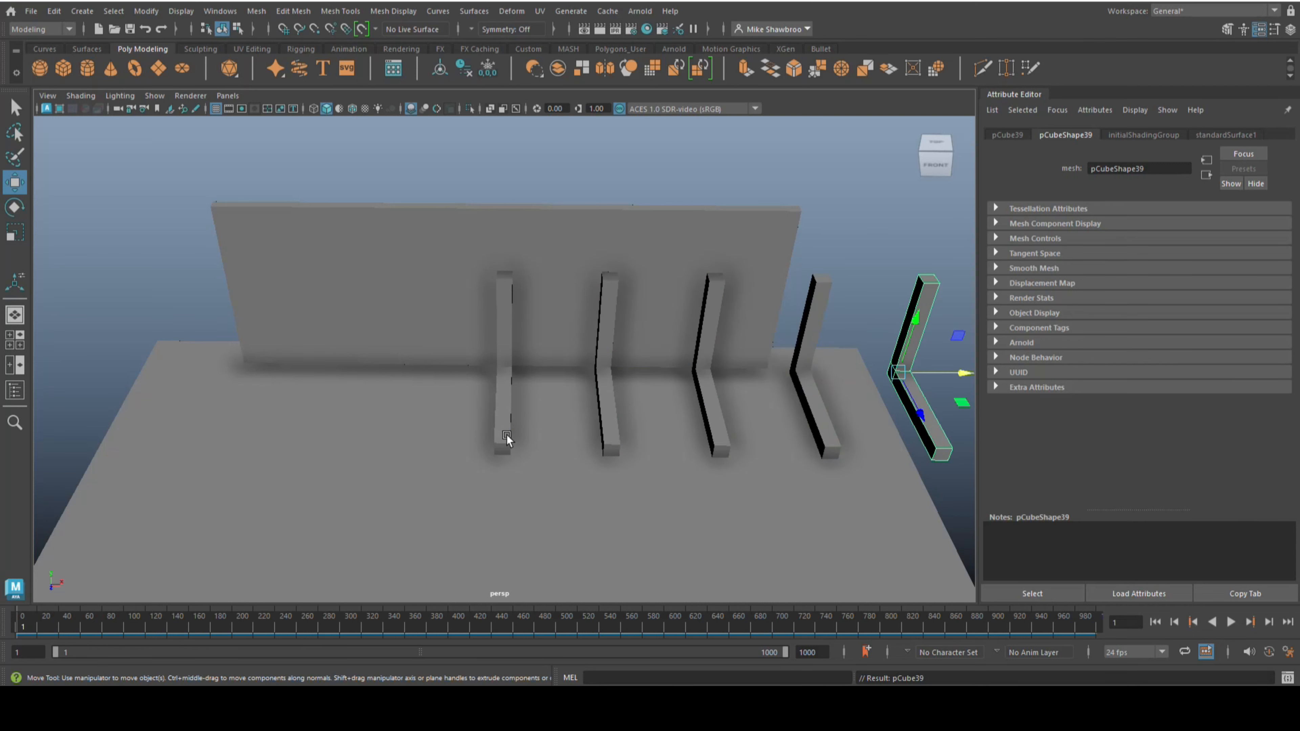
{"action": "scroll", "coordinate": [508, 420], "scroll_direction": "down", "scroll_amount": 5}
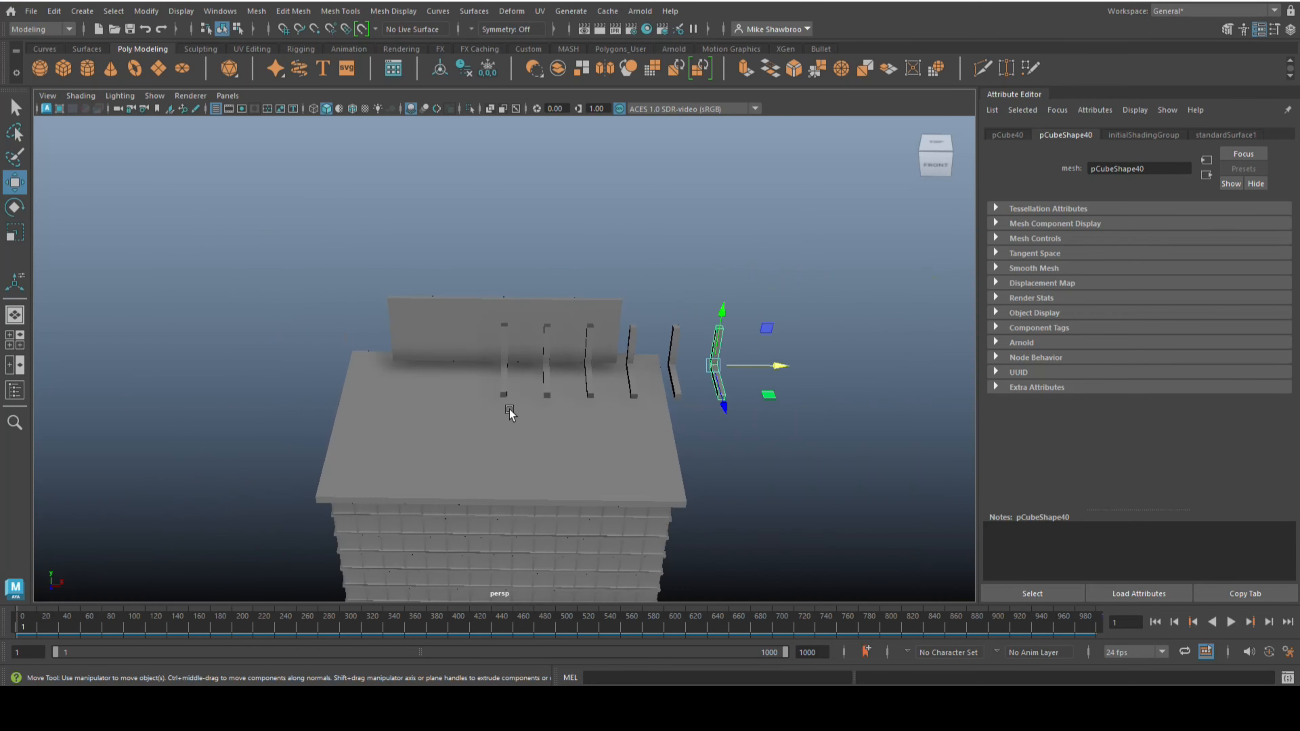
Step: Select all six brackets and move them together along X until the row is centred behind the sign panel
{"action": "left_click", "coordinate": [503, 385]}
{"action": "scroll", "coordinate": [614, 355], "scroll_direction": "up", "scroll_amount": 5}
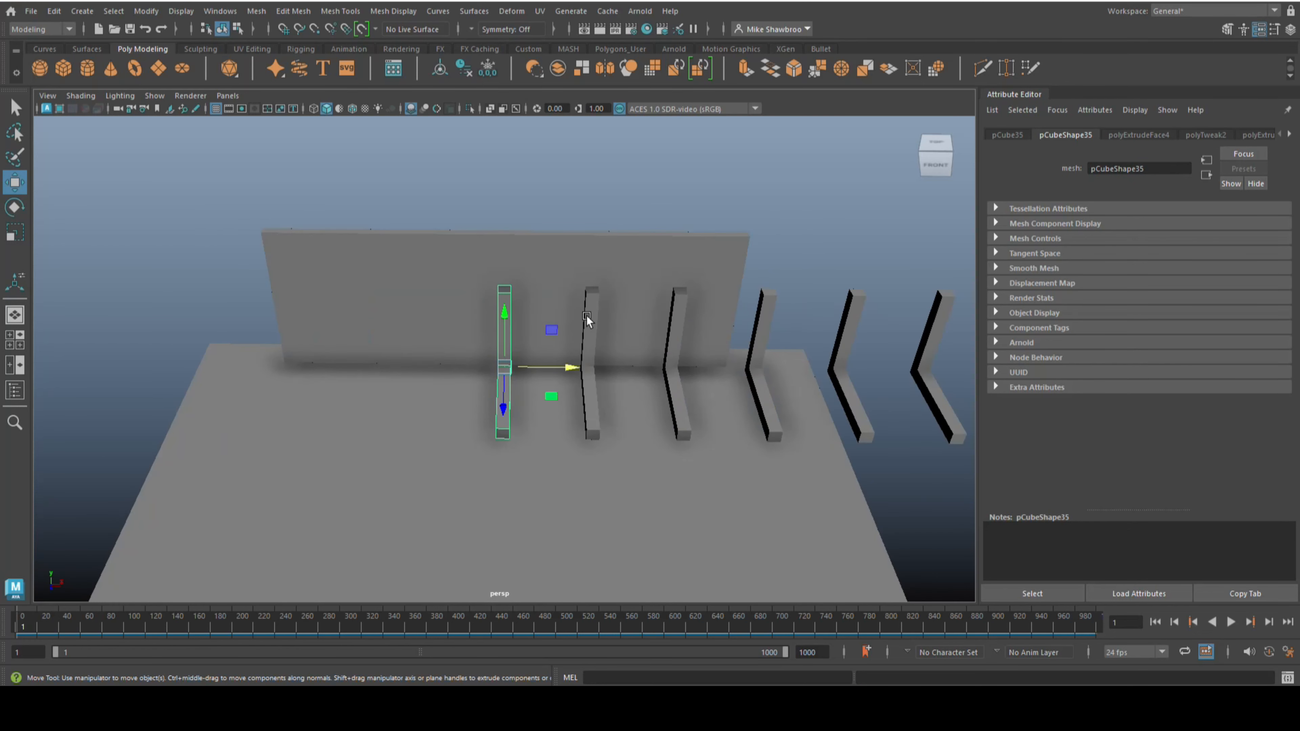
{"action": "left_click", "coordinate": [588, 315], "text": "shift"}
{"action": "left_click", "coordinate": [678, 314], "text": "shift"}
{"action": "left_click", "coordinate": [762, 314], "text": "shift"}
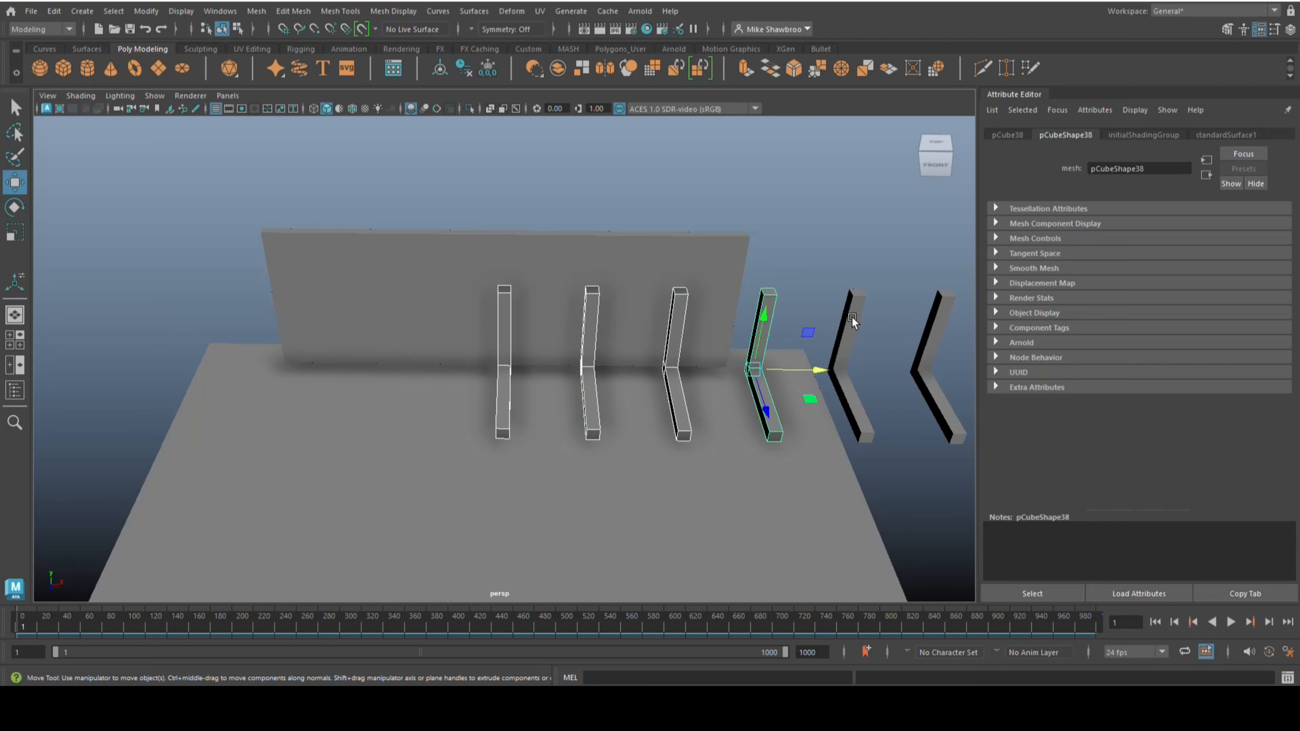
{"action": "left_click", "coordinate": [853, 317], "text": "shift"}
{"action": "left_click", "coordinate": [934, 318], "text": "shift"}
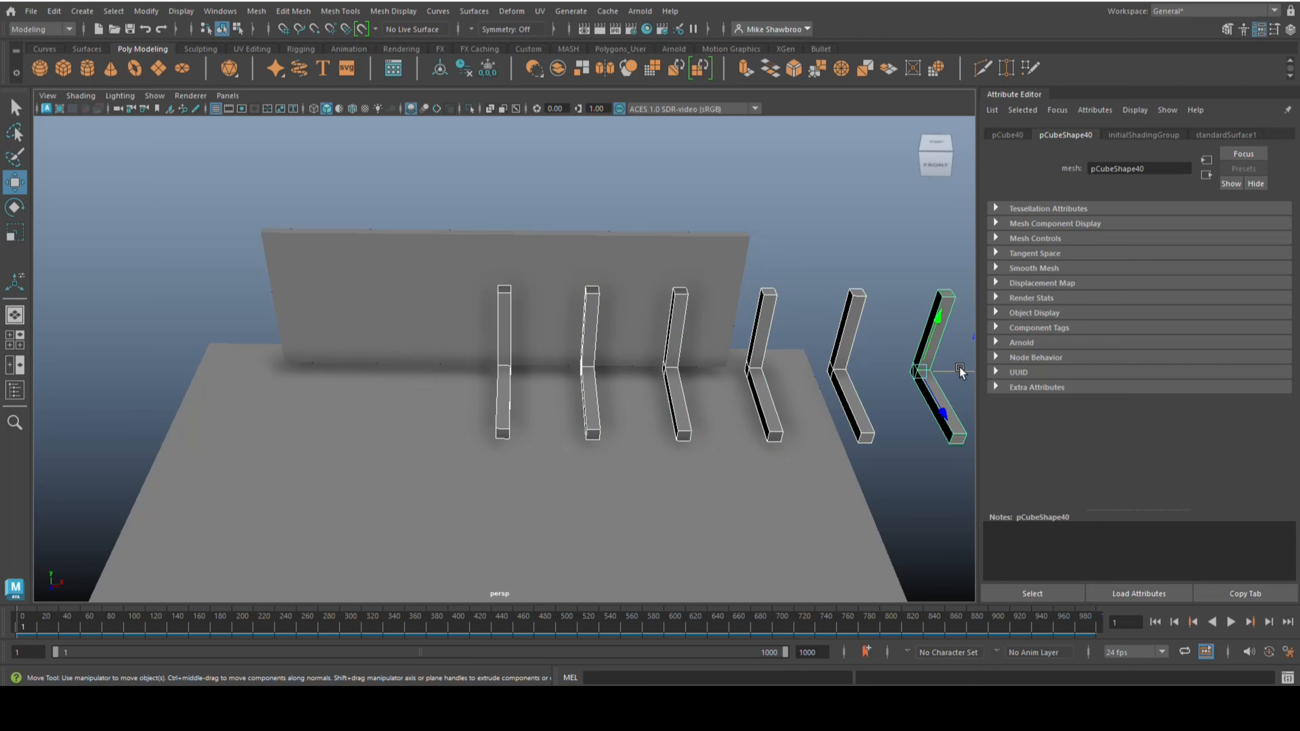
{"action": "left_click_drag", "start_coordinate": [958, 370], "coordinate": [751, 385]}
Step: Delete the second and fifth brackets of the row behind the sign panel
{"action": "left_click", "coordinate": [377, 378]}
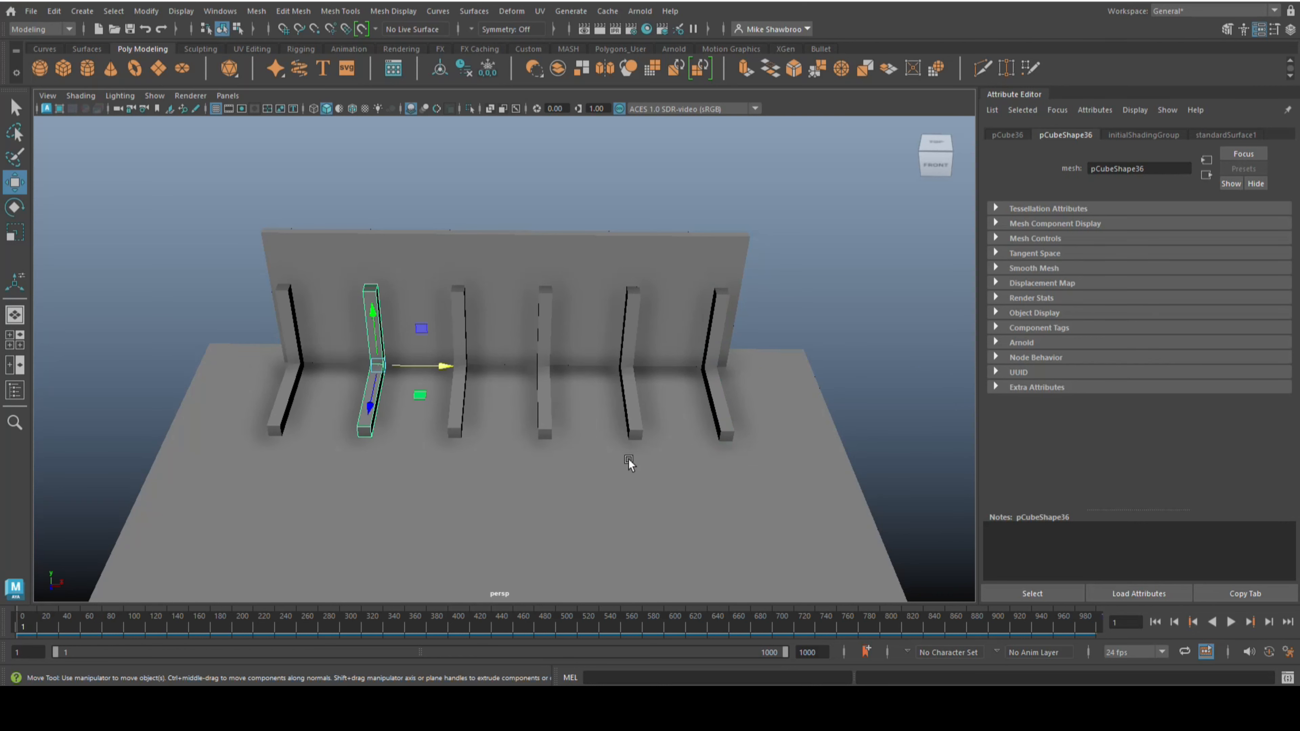
{"action": "left_click", "coordinate": [634, 390]}
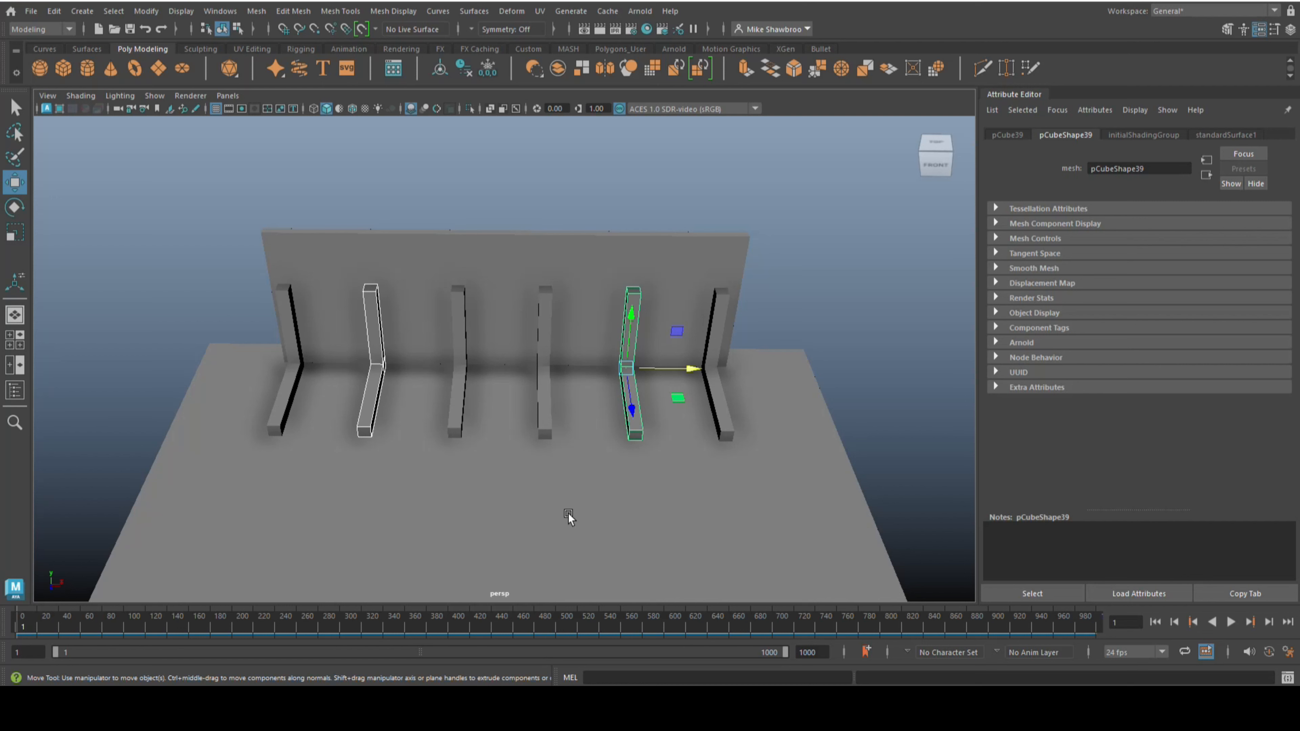
{"action": "key", "text": "Delete"}
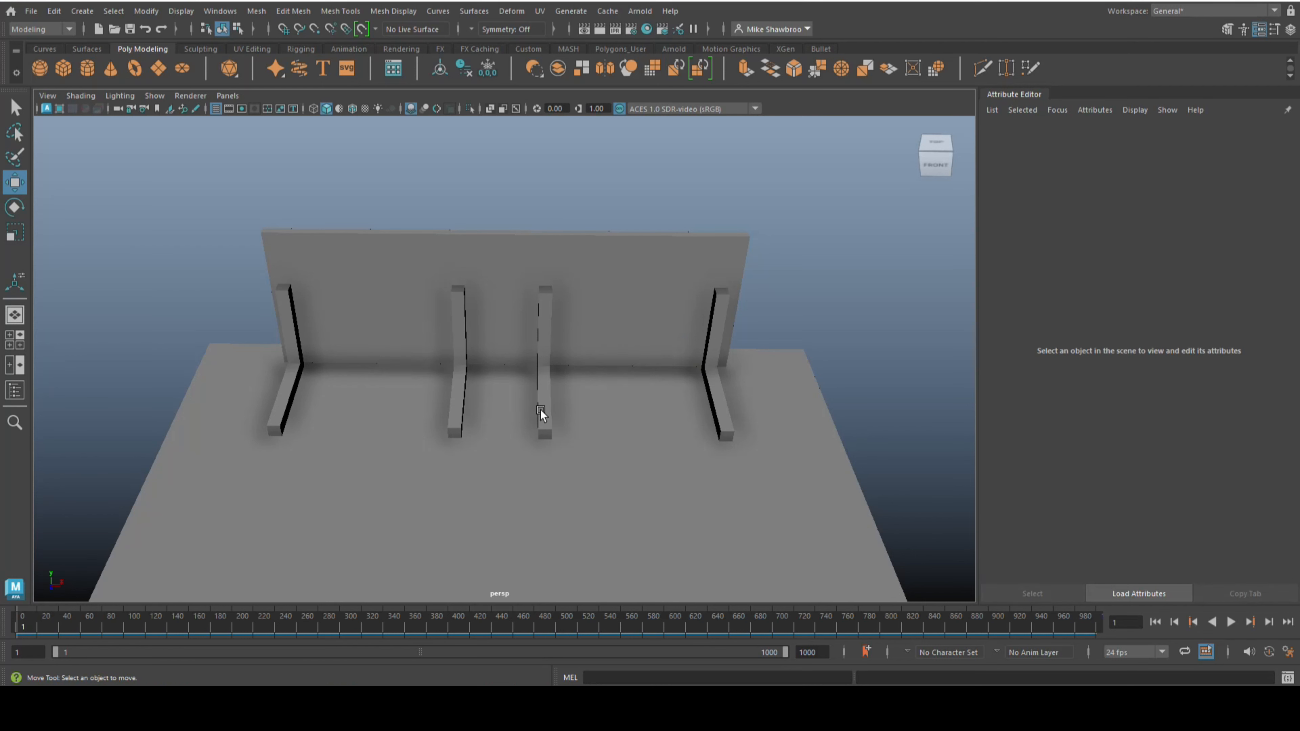
Step: Create a polygon cylinder and raise it along Y until it floats above the building's roof
{"action": "scroll", "coordinate": [840, 304], "scroll_direction": "down", "scroll_amount": 10}
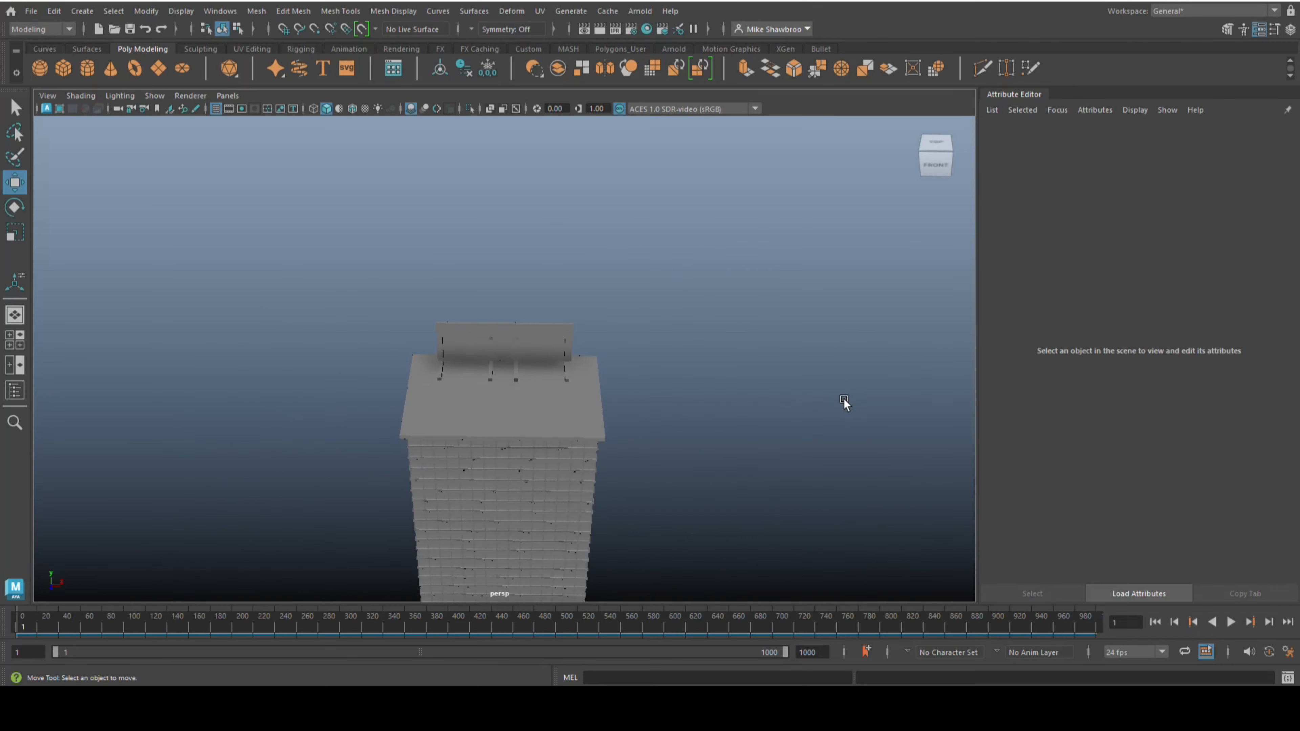
{"action": "left_click_drag", "start_coordinate": [845, 399], "coordinate": [507, 534], "text": "alt"}
{"action": "left_click", "coordinate": [87, 68]}
{"action": "scroll", "coordinate": [399, 369], "scroll_direction": "down", "scroll_amount": 5}
{"action": "left_click_drag", "start_coordinate": [400, 379], "coordinate": [450, 343], "text": "alt"}
{"action": "left_click_drag", "start_coordinate": [485, 533], "coordinate": [484, 289]}
Step: Stretch the cylinder along Y and scale it down overall into a thin pole, about 0.23 in X and Z
{"action": "key", "text": "r"}
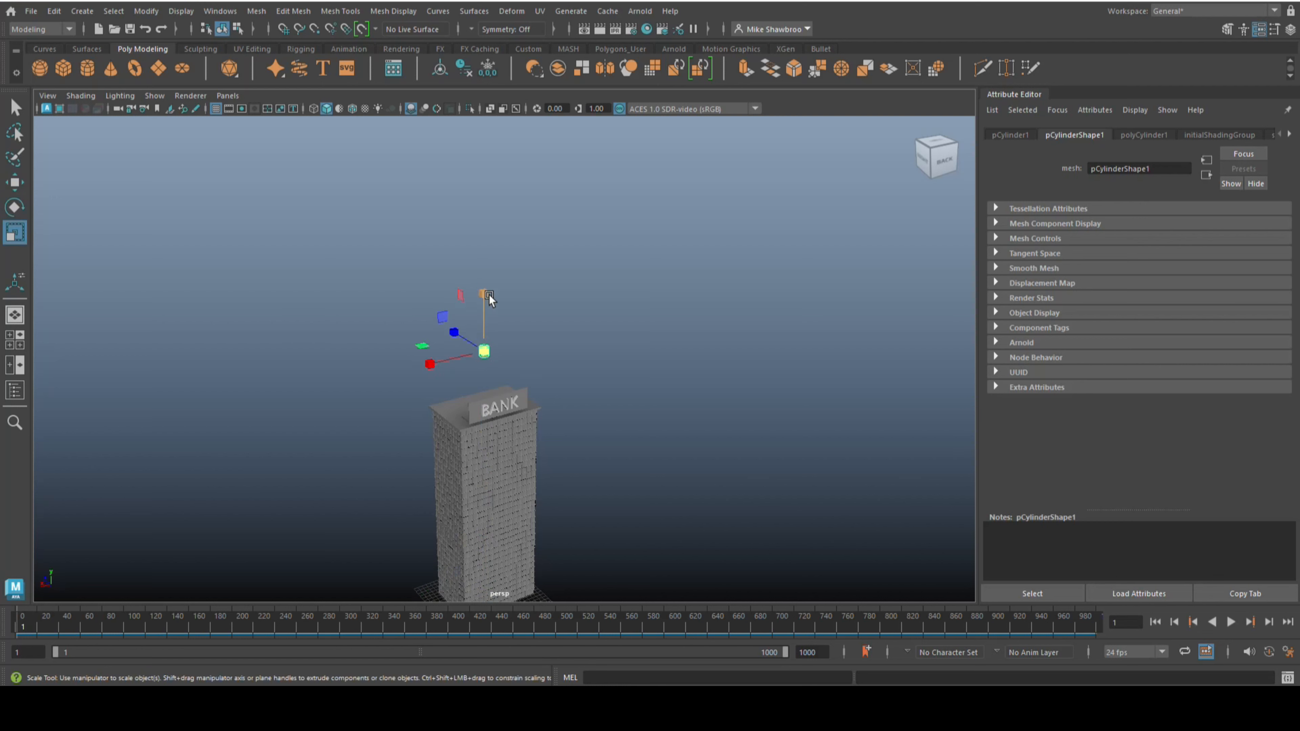
{"action": "left_click_drag", "start_coordinate": [487, 296], "coordinate": [472, 92]}
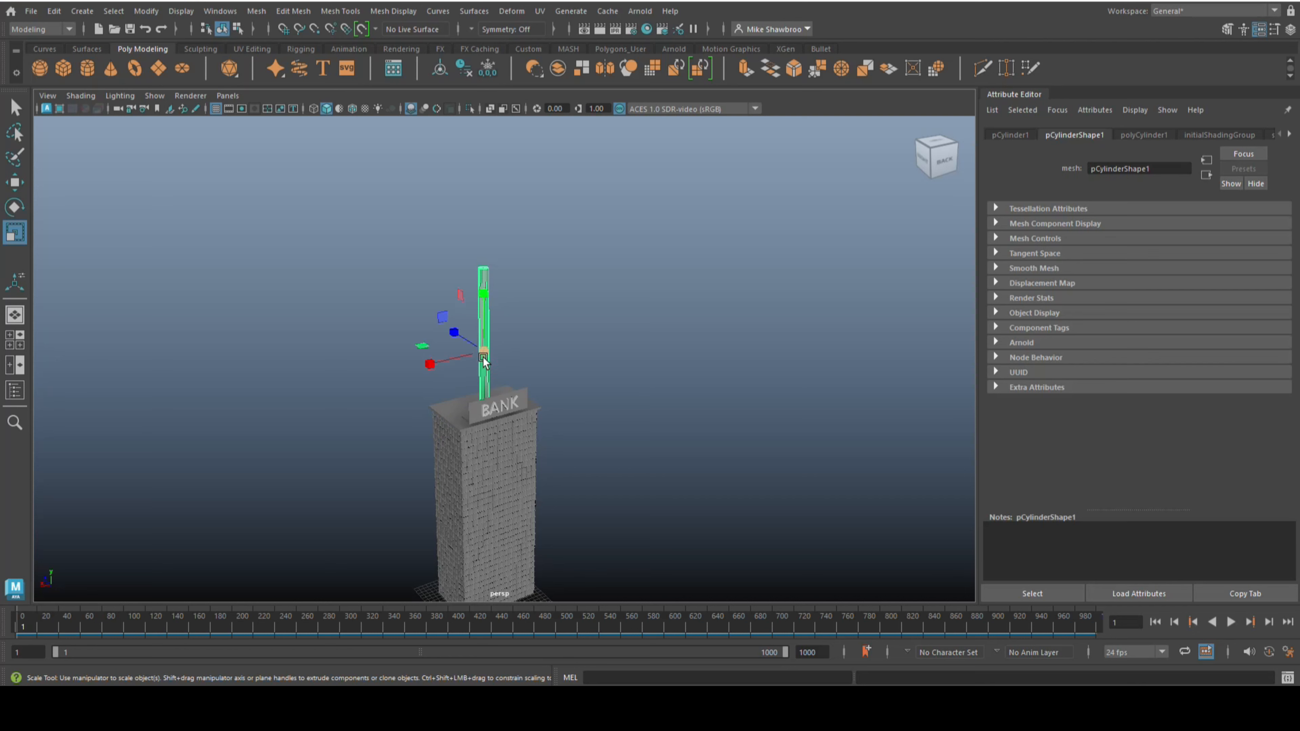
{"action": "left_click_drag", "start_coordinate": [484, 361], "coordinate": [416, 367]}
{"action": "key", "text": "f"}
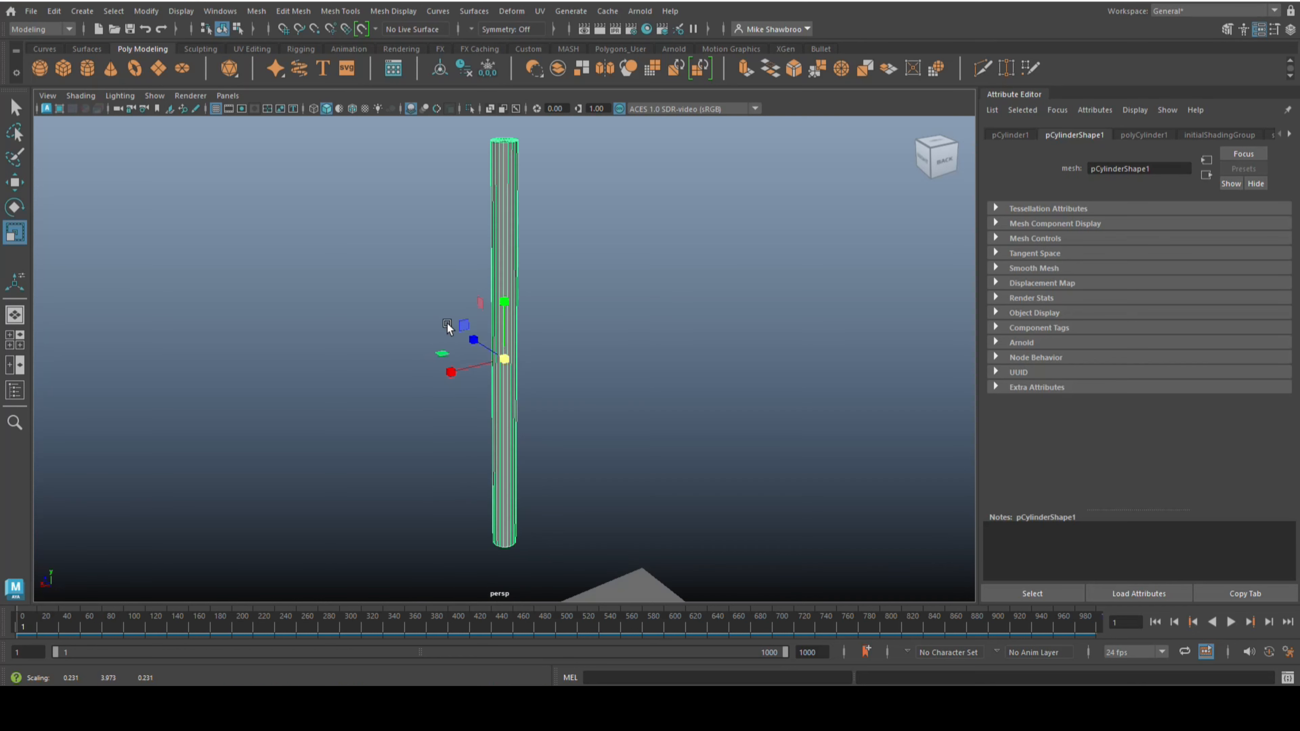
Step: Select the vertices at the pole's upper end and scale them inward to taper the tip
{"action": "right_click_drag", "start_coordinate": [635, 195], "coordinate": [633, 231]}
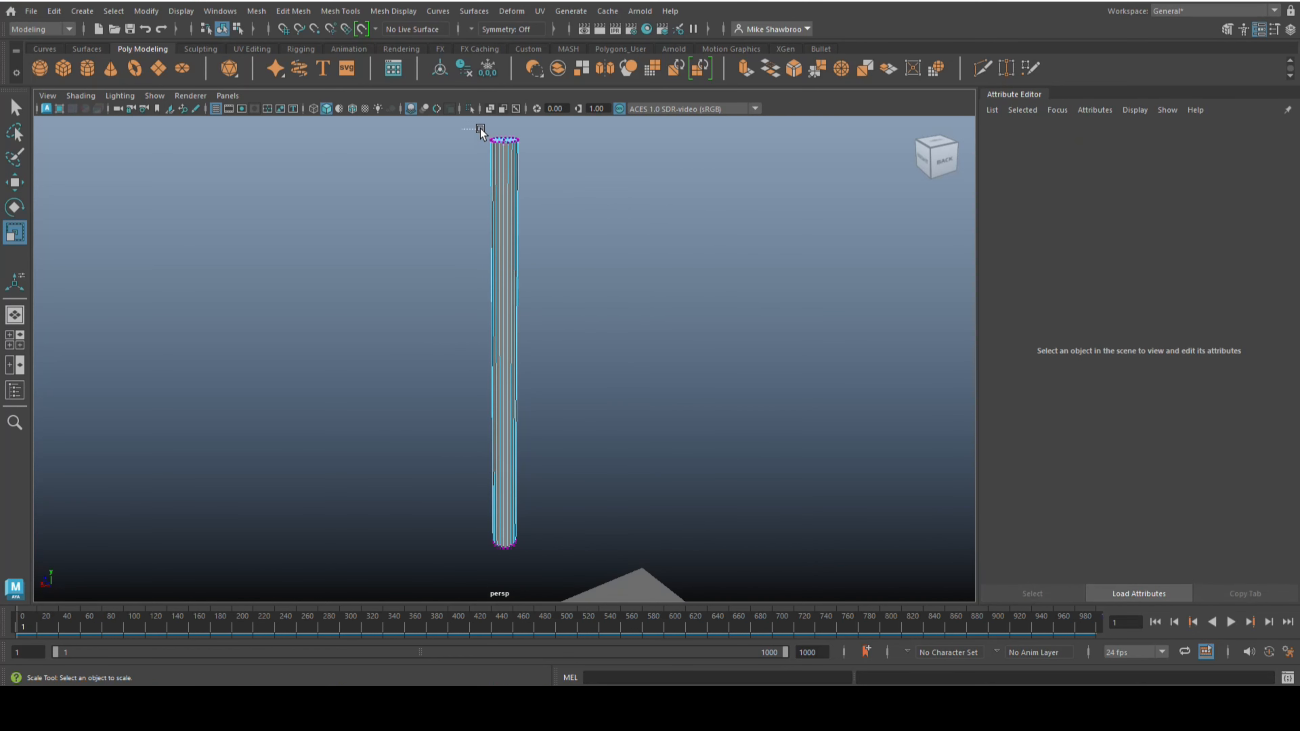
{"action": "left_click_drag", "start_coordinate": [481, 128], "coordinate": [560, 192]}
{"action": "left_click_drag", "start_coordinate": [505, 140], "coordinate": [491, 144]}
Step: Raise the tapered tip vertices to about 77.08 in Y to lengthen the pole into an antenna
{"action": "scroll", "coordinate": [556, 278], "scroll_direction": "down", "scroll_amount": 4}
{"action": "scroll", "coordinate": [556, 278], "scroll_direction": "down", "scroll_amount": 3}
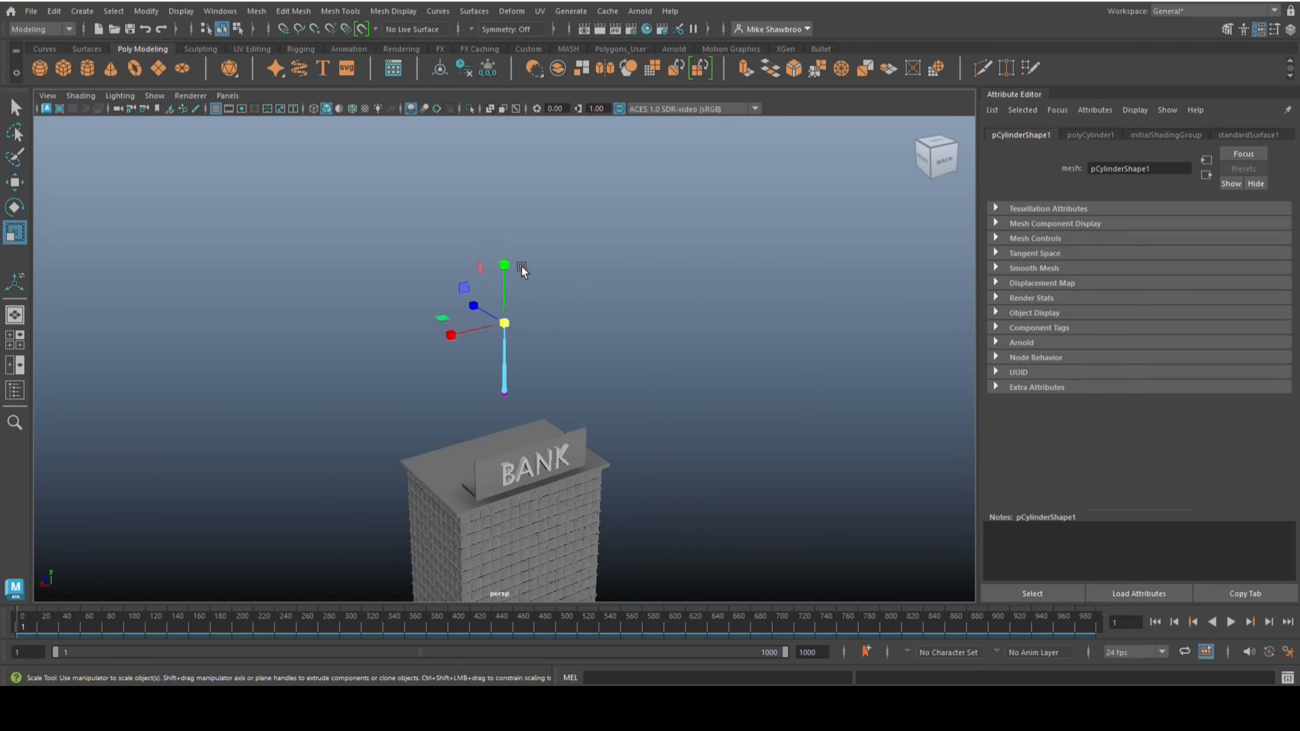
{"action": "left_click", "coordinate": [504, 266]}
{"action": "key", "text": "w"}
{"action": "left_click_drag", "start_coordinate": [502, 266], "coordinate": [507, 133]}
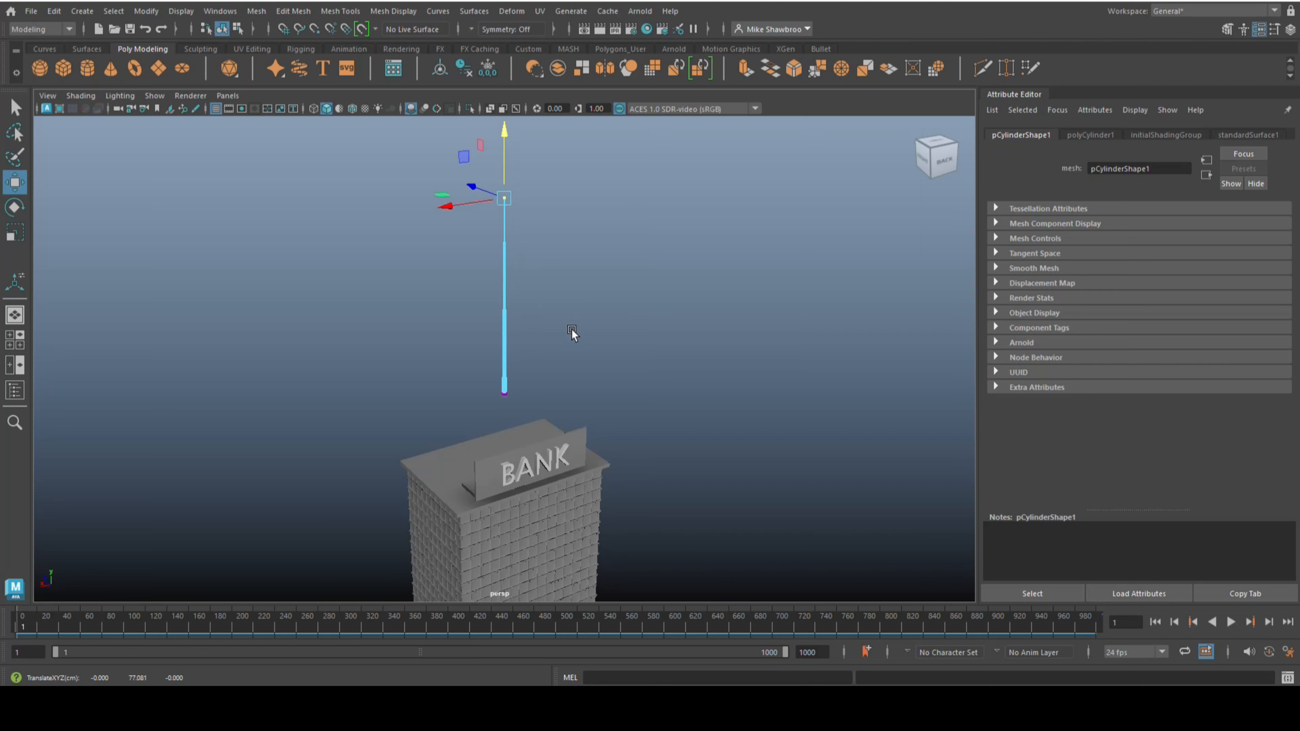
Step: Return the antenna to object mode and scale it down uniformly
{"action": "left_click_drag", "start_coordinate": [653, 409], "coordinate": [531, 360], "text": "alt"}
{"action": "right_click_drag", "start_coordinate": [505, 348], "coordinate": [571, 285]}
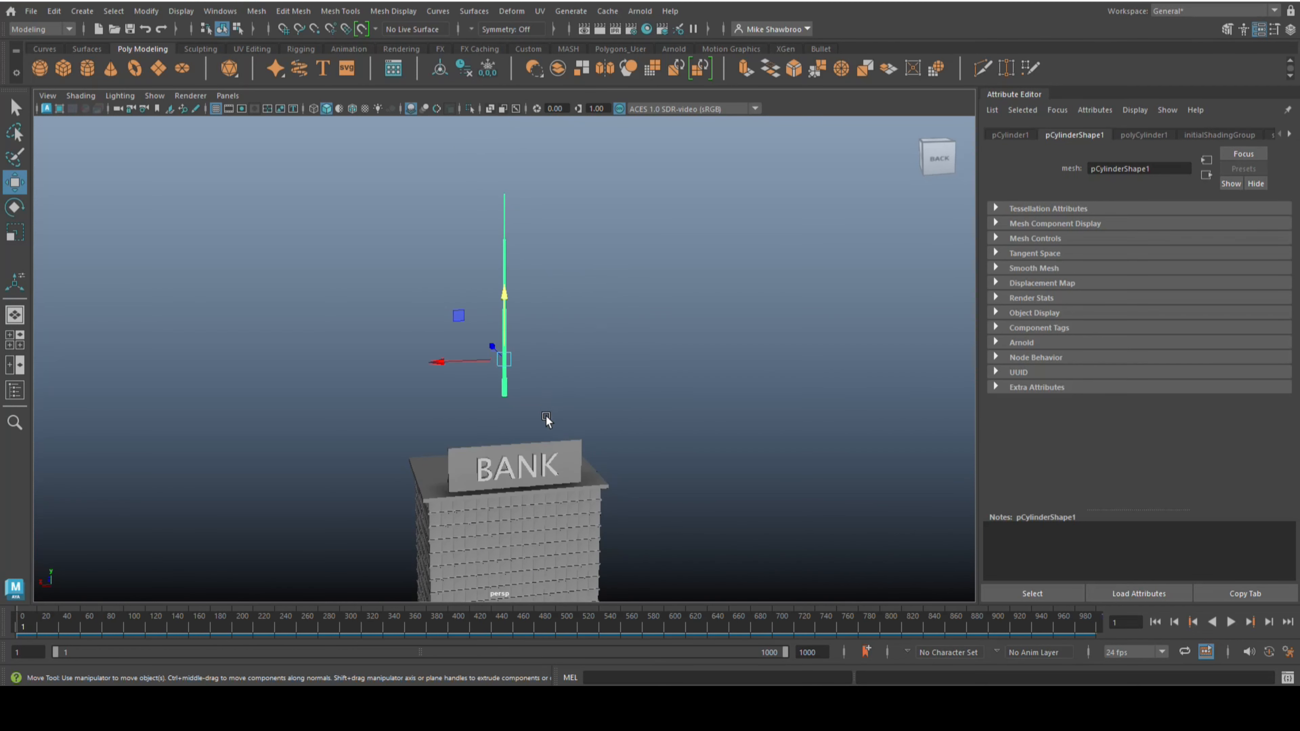
{"action": "key", "text": "r"}
{"action": "left_click_drag", "start_coordinate": [504, 360], "coordinate": [442, 382]}
Step: Set the antenna onto the roof slab at about 50.45 in Y and move it to about 6.37 in X
{"action": "key", "text": "w"}
{"action": "left_click_drag", "start_coordinate": [501, 307], "coordinate": [504, 406]}
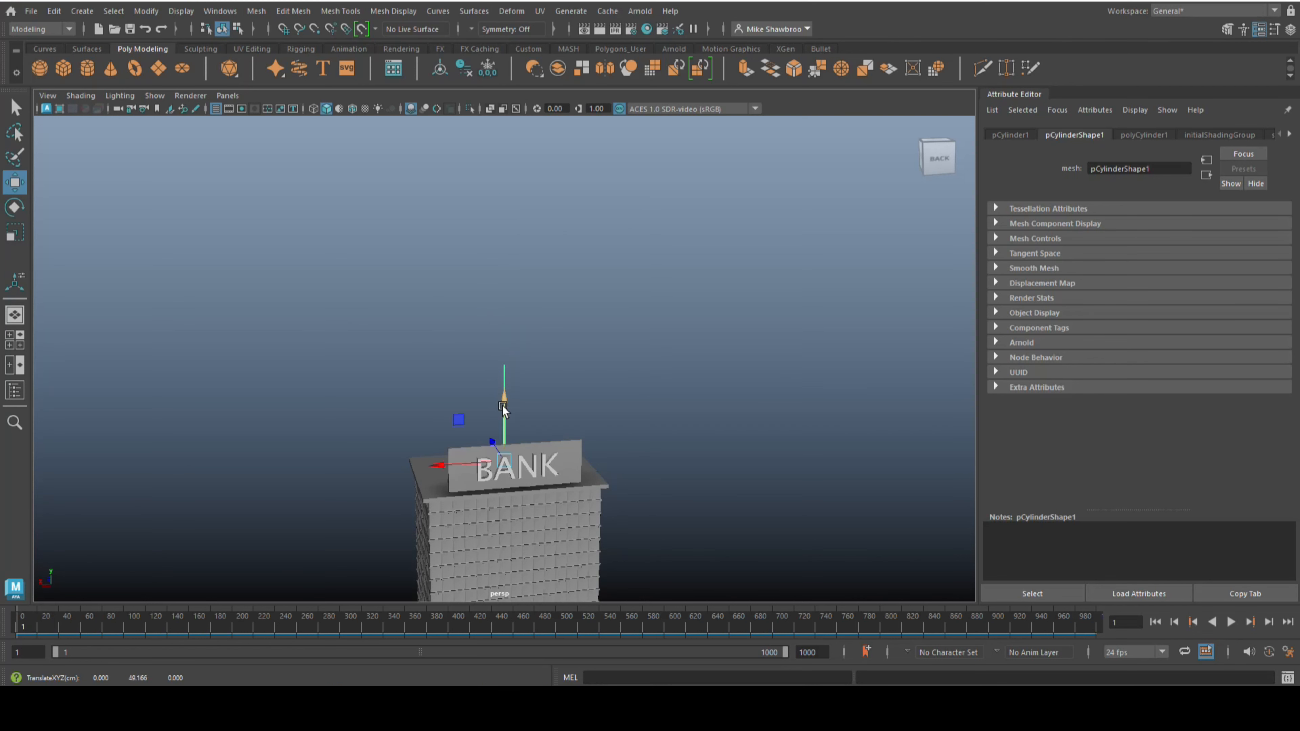
{"action": "scroll", "coordinate": [488, 459], "scroll_direction": "up", "scroll_amount": 5}
{"action": "left_click_drag", "start_coordinate": [476, 497], "coordinate": [684, 500], "text": "alt"}
{"action": "left_click_drag", "start_coordinate": [510, 430], "coordinate": [526, 386]}
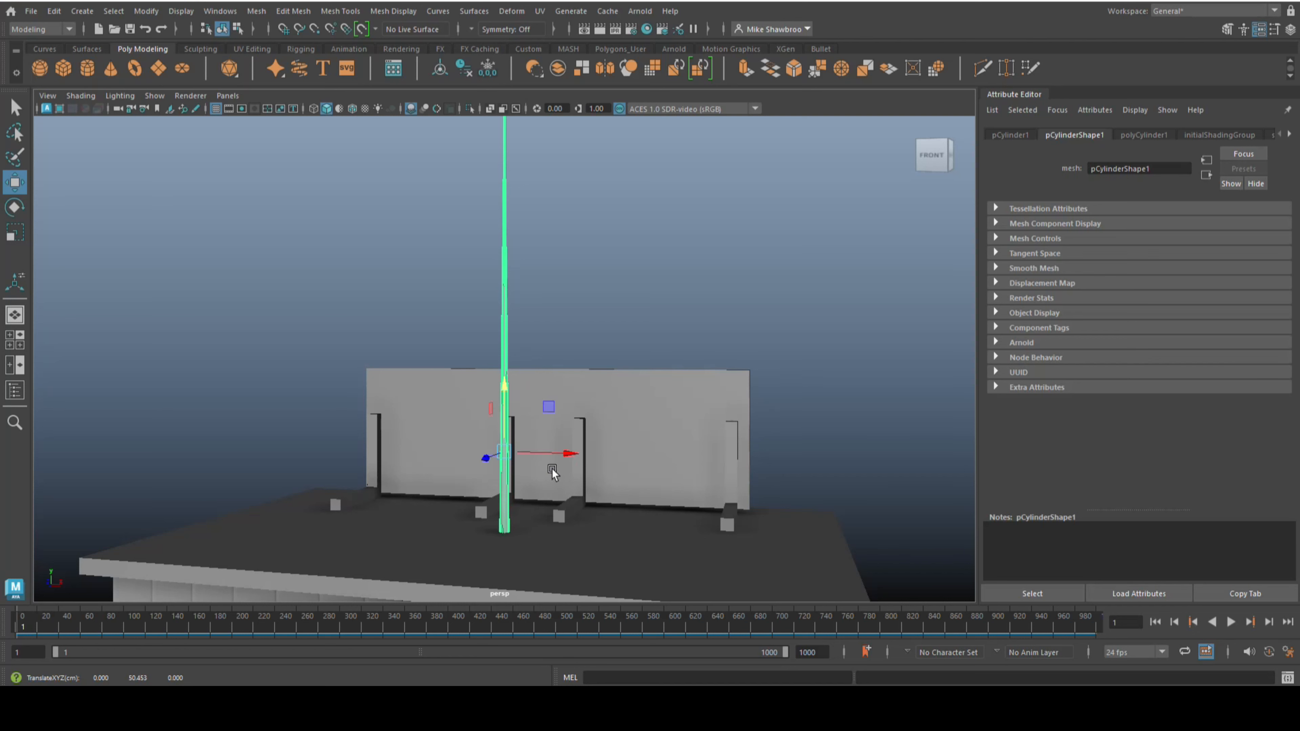
{"action": "left_click_drag", "start_coordinate": [564, 456], "coordinate": [674, 519]}
Step: Add a smaller copy of the antenna beside it on the roof, at about 48.82 in Y and 1.61 in Z
{"action": "key", "text": "ctrl+d"}
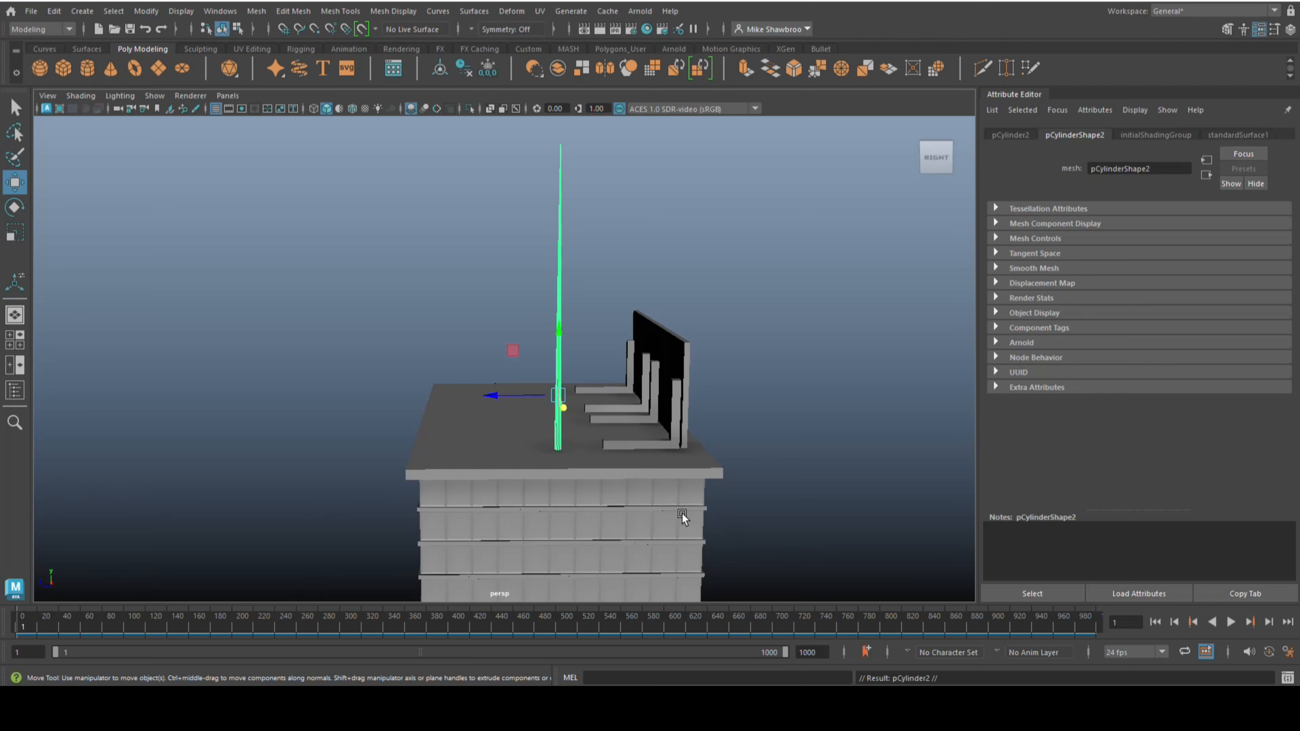
{"action": "left_click_drag", "start_coordinate": [489, 405], "coordinate": [448, 403]}
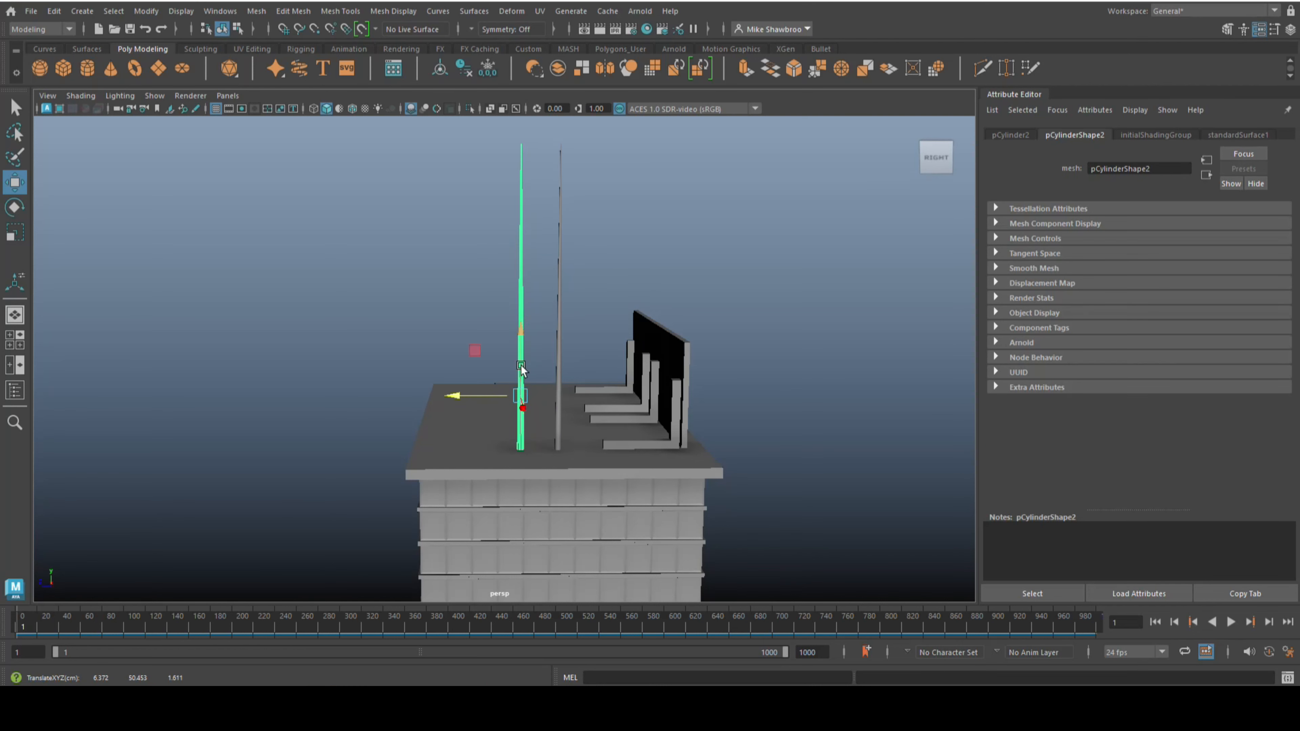
{"action": "key", "text": "r"}
{"action": "left_click_drag", "start_coordinate": [522, 404], "coordinate": [456, 413]}
{"action": "key", "text": "w"}
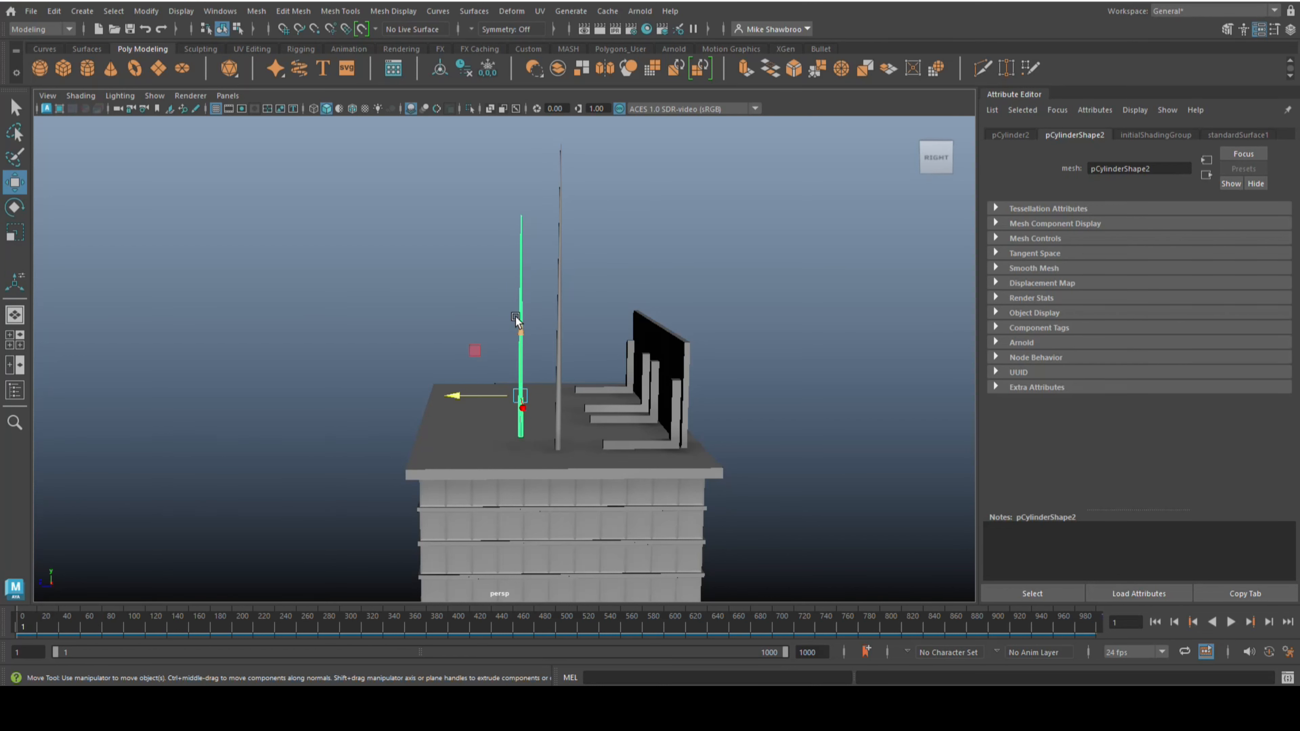
{"action": "left_click_drag", "start_coordinate": [521, 334], "coordinate": [518, 348]}
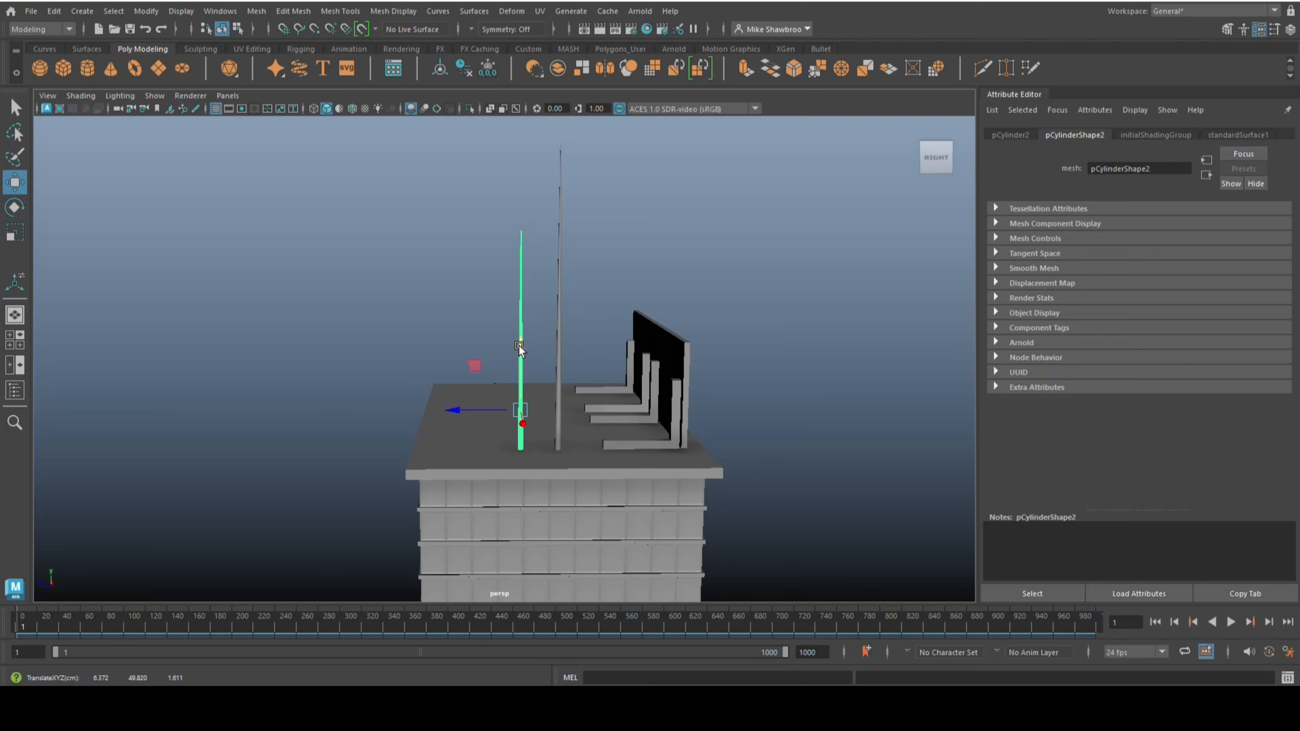
Step: Duplicate the shorter antenna, offset the copy along X, and scale it up to about 0.12, 2.06, 0.12
{"action": "key", "text": "ctrl+d"}
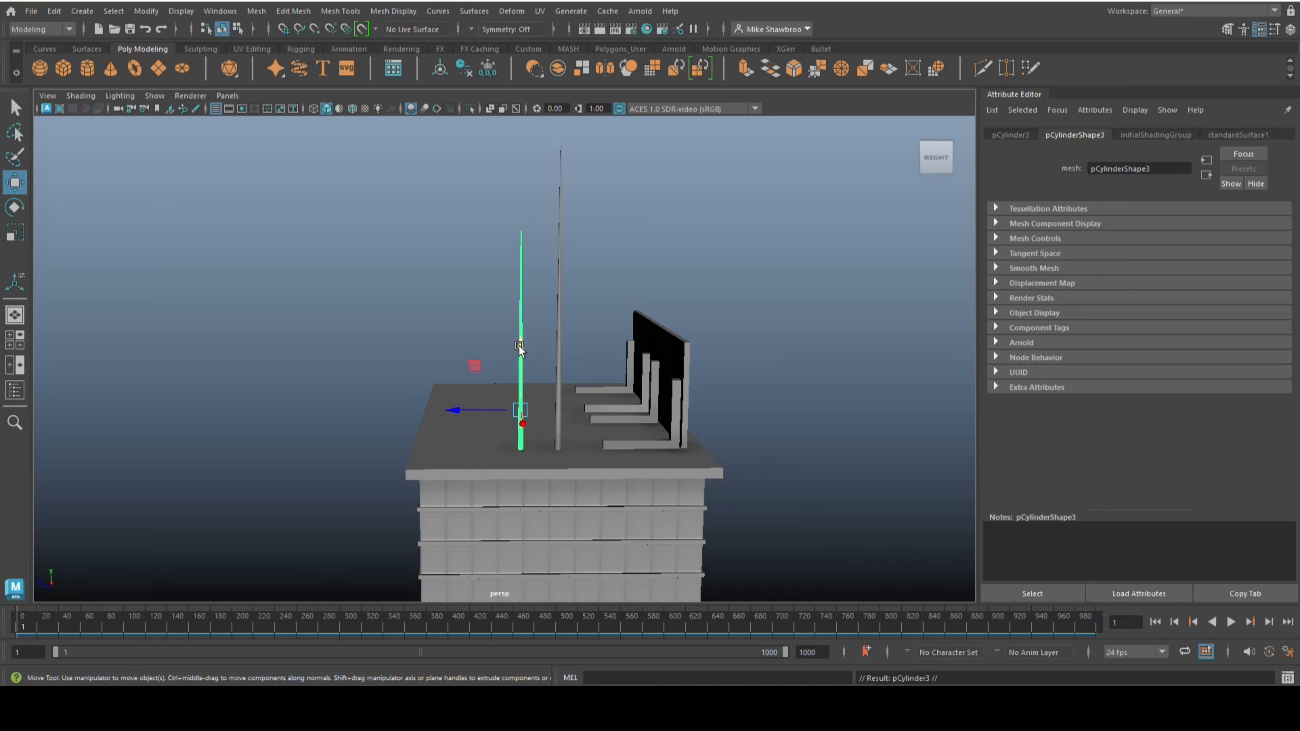
{"action": "left_click_drag", "start_coordinate": [516, 406], "coordinate": [669, 395], "text": "alt"}
{"action": "key", "text": "r"}
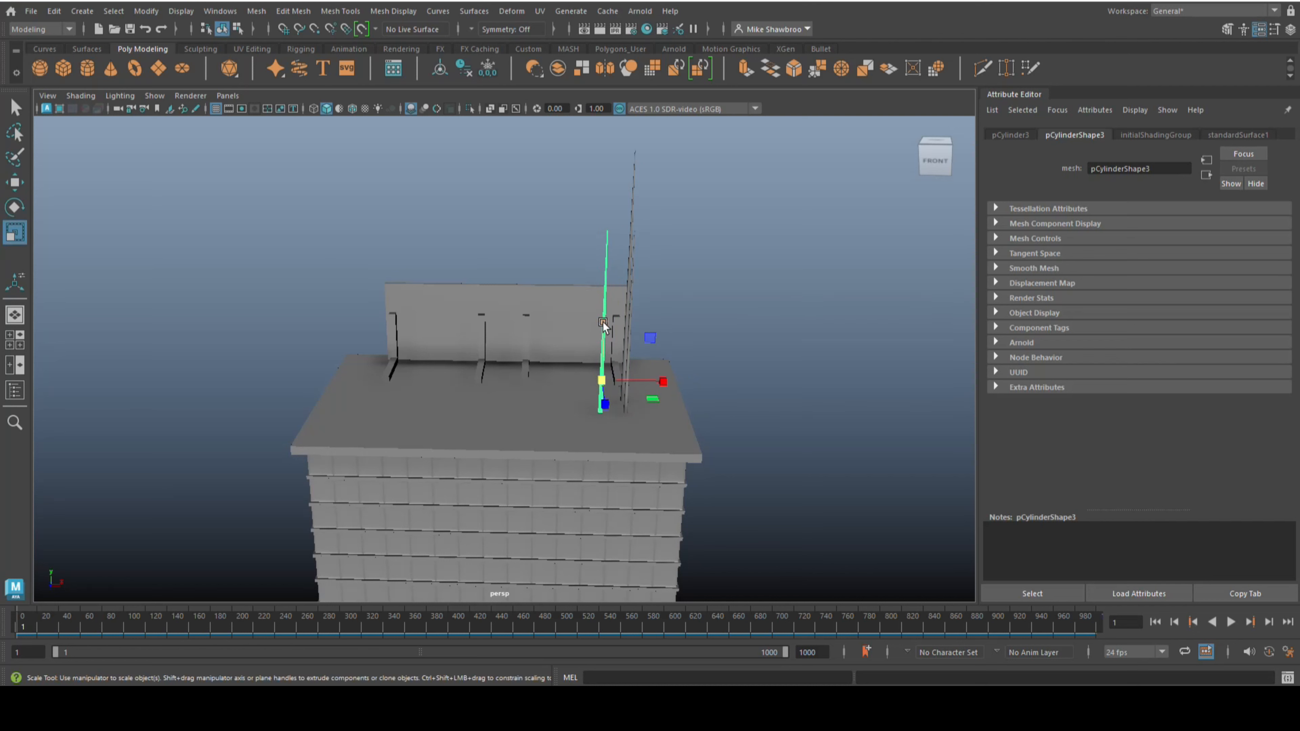
{"action": "left_click_drag", "start_coordinate": [607, 380], "coordinate": [612, 380]}
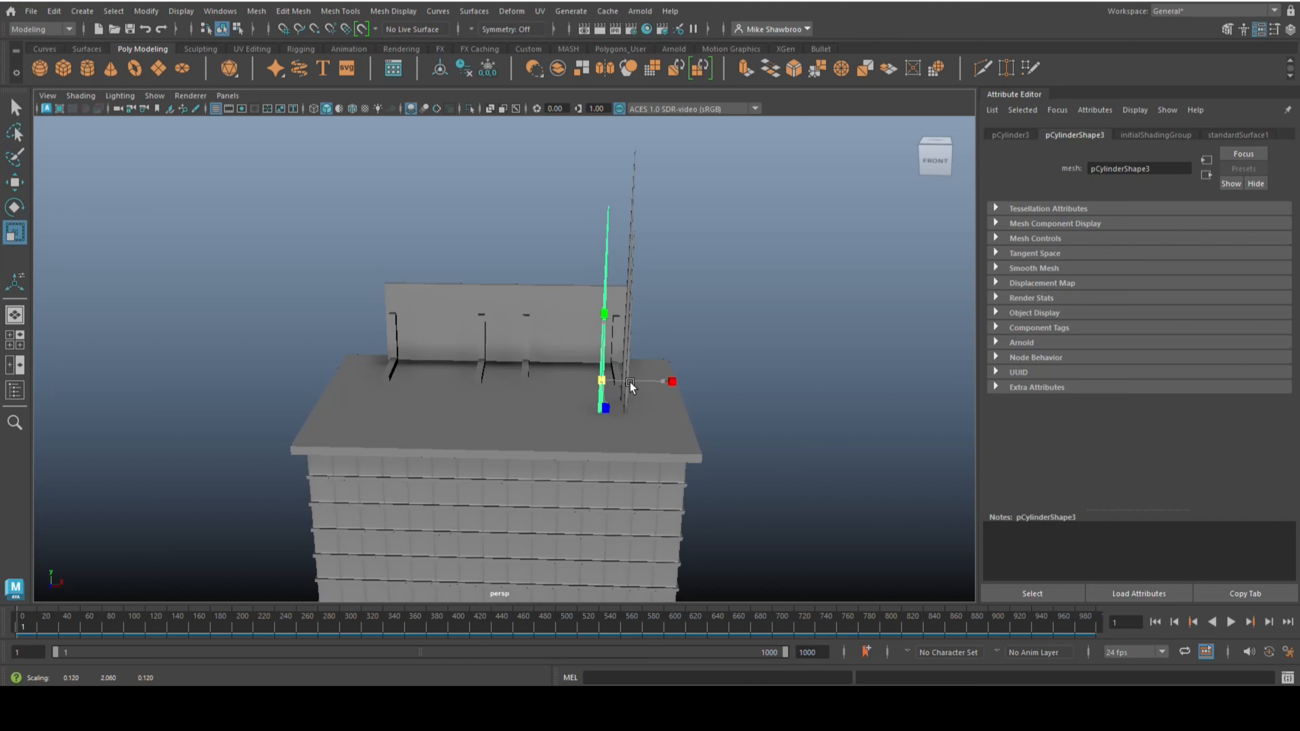
{"action": "left_click", "coordinate": [767, 371]}
Step: Examine the whole skyscraper from the sign side, including its base, facade and roof
{"action": "scroll", "coordinate": [767, 374], "scroll_direction": "down", "scroll_amount": 5}
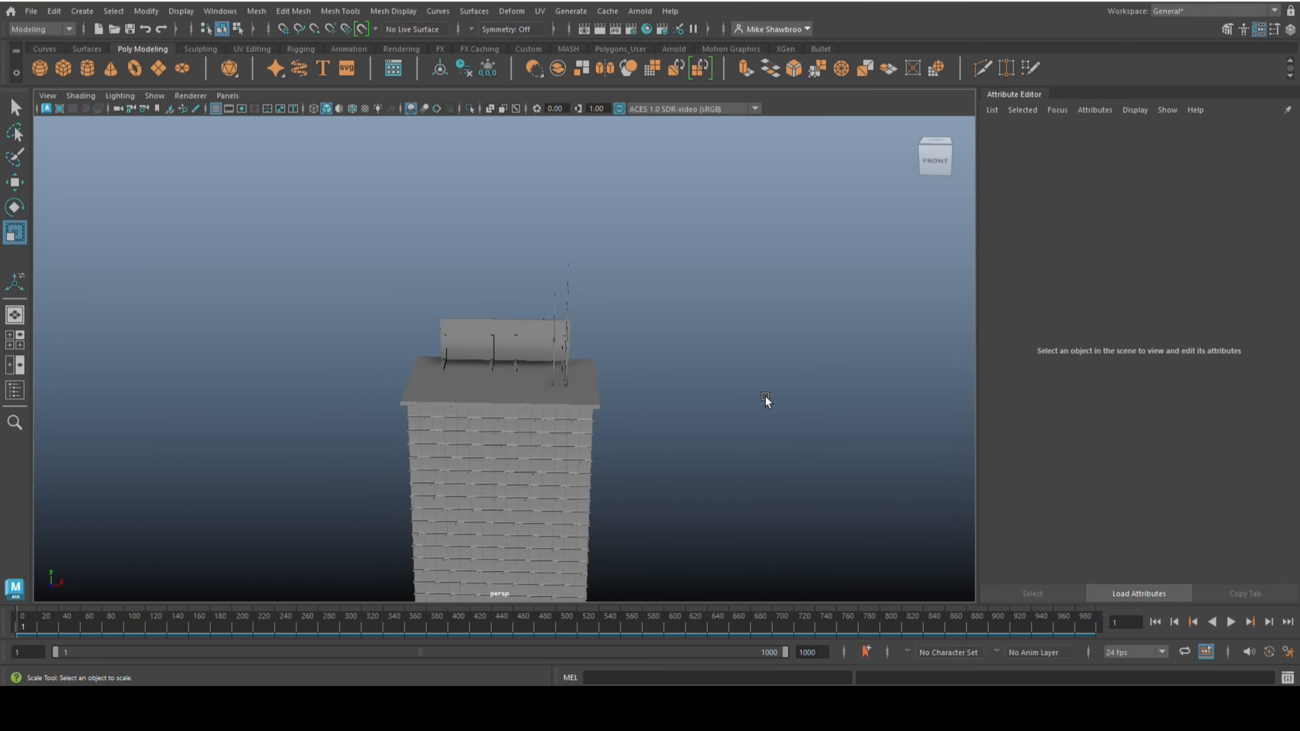
{"action": "left_click_drag", "start_coordinate": [766, 400], "coordinate": [444, 472], "text": "alt"}
{"action": "middle_click_drag", "start_coordinate": [444, 473], "coordinate": [343, 250], "text": "alt"}
{"action": "scroll", "coordinate": [342, 250], "scroll_direction": "down", "scroll_amount": 4}
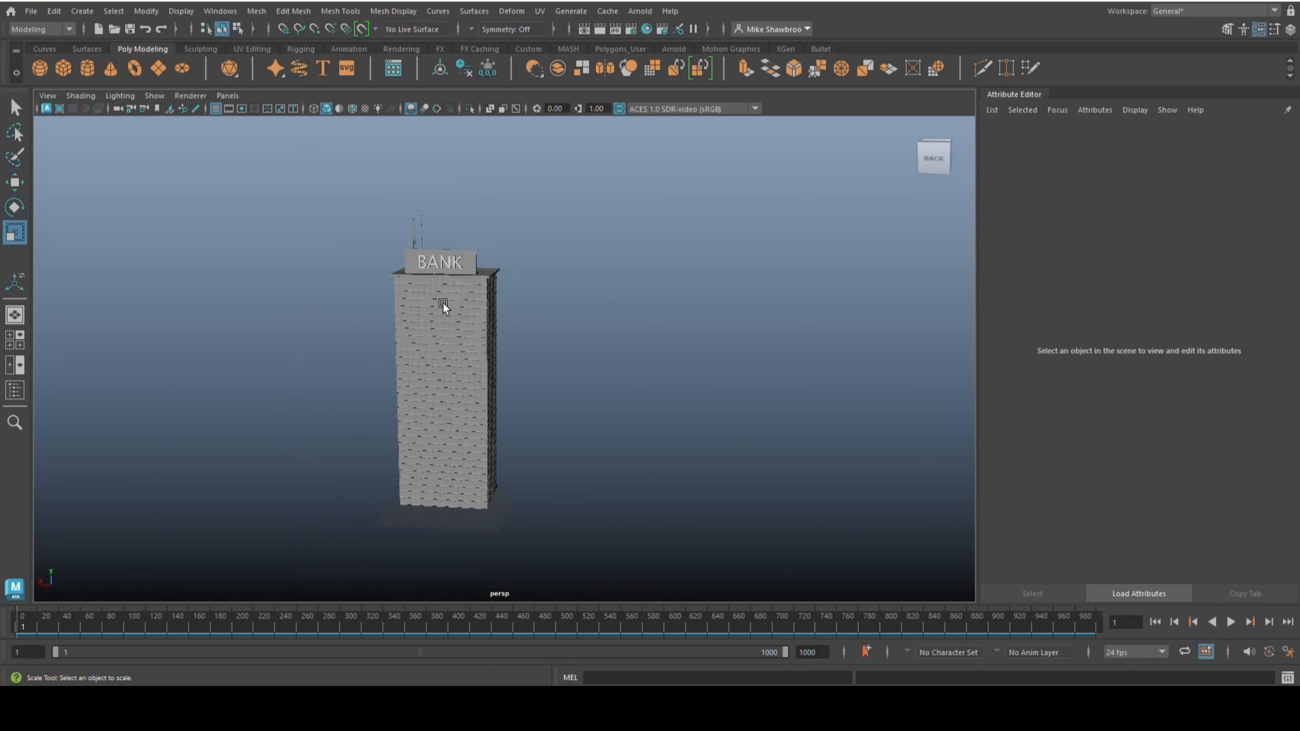
{"action": "scroll", "coordinate": [570, 510], "scroll_direction": "up", "scroll_amount": 2}
{"action": "middle_click_drag", "start_coordinate": [576, 528], "coordinate": [647, 271], "text": "alt"}
{"action": "scroll", "coordinate": [634, 403], "scroll_direction": "up", "scroll_amount": 3}
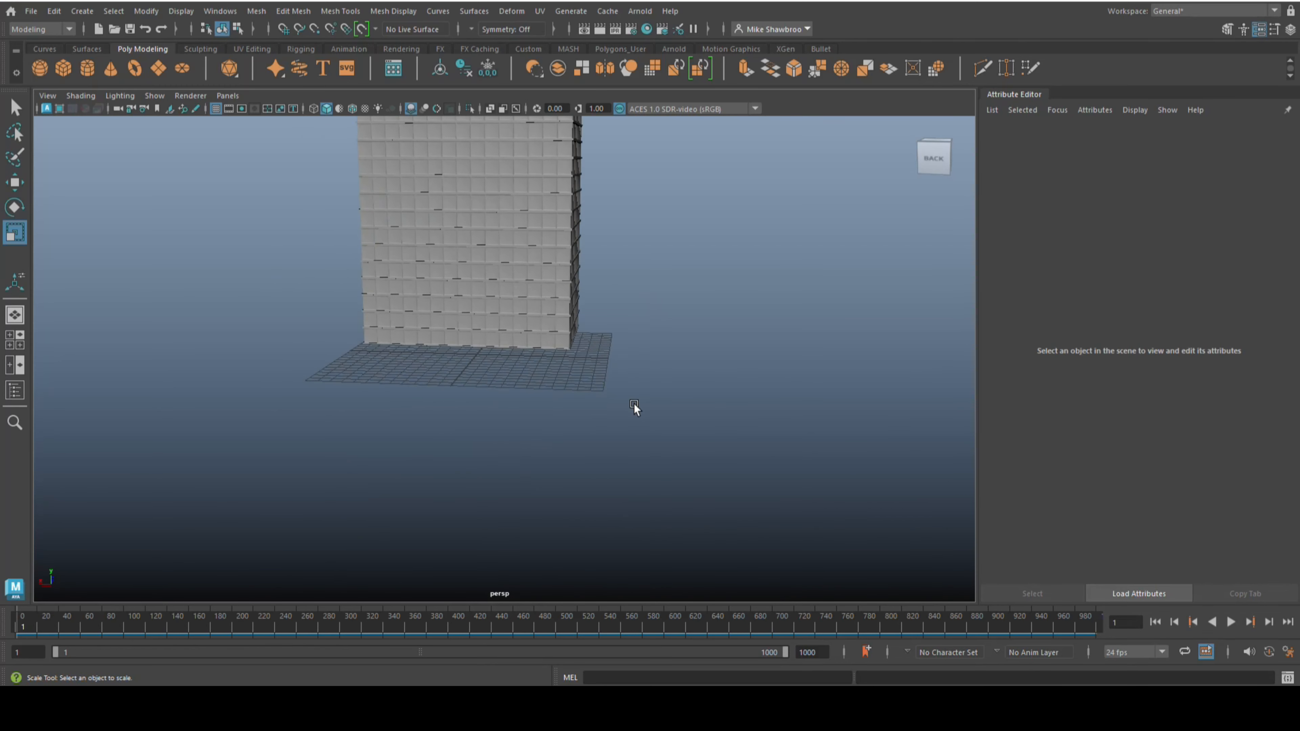
{"action": "middle_click_drag", "start_coordinate": [613, 351], "coordinate": [590, 315], "text": "alt"}
{"action": "scroll", "coordinate": [588, 347], "scroll_direction": "up", "scroll_amount": 4}
{"action": "middle_click_drag", "start_coordinate": [524, 360], "coordinate": [556, 423], "text": "alt"}
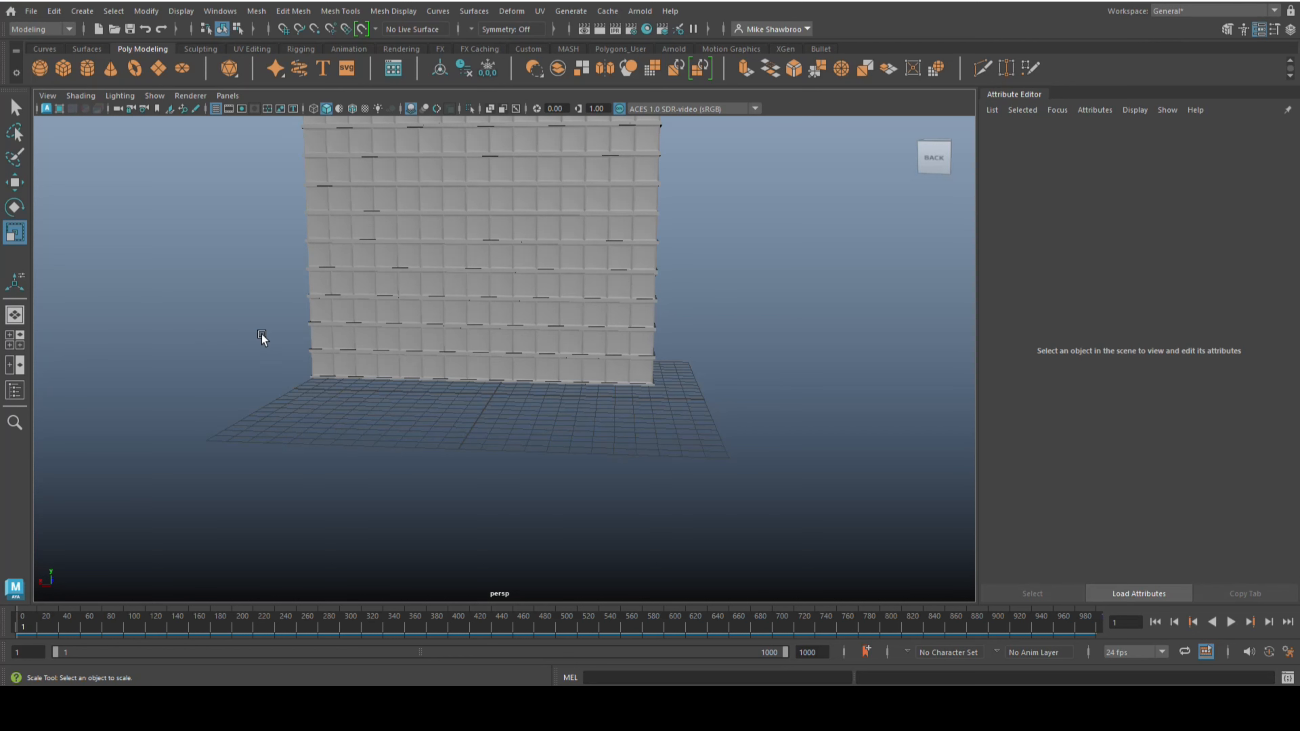
{"action": "left_click_drag", "start_coordinate": [261, 334], "coordinate": [378, 379], "text": "alt"}
{"action": "scroll", "coordinate": [377, 379], "scroll_direction": "down", "scroll_amount": 3}
{"action": "middle_click_drag", "start_coordinate": [596, 316], "coordinate": [593, 452], "text": "alt"}
{"action": "scroll", "coordinate": [624, 464], "scroll_direction": "up", "scroll_amount": 5}
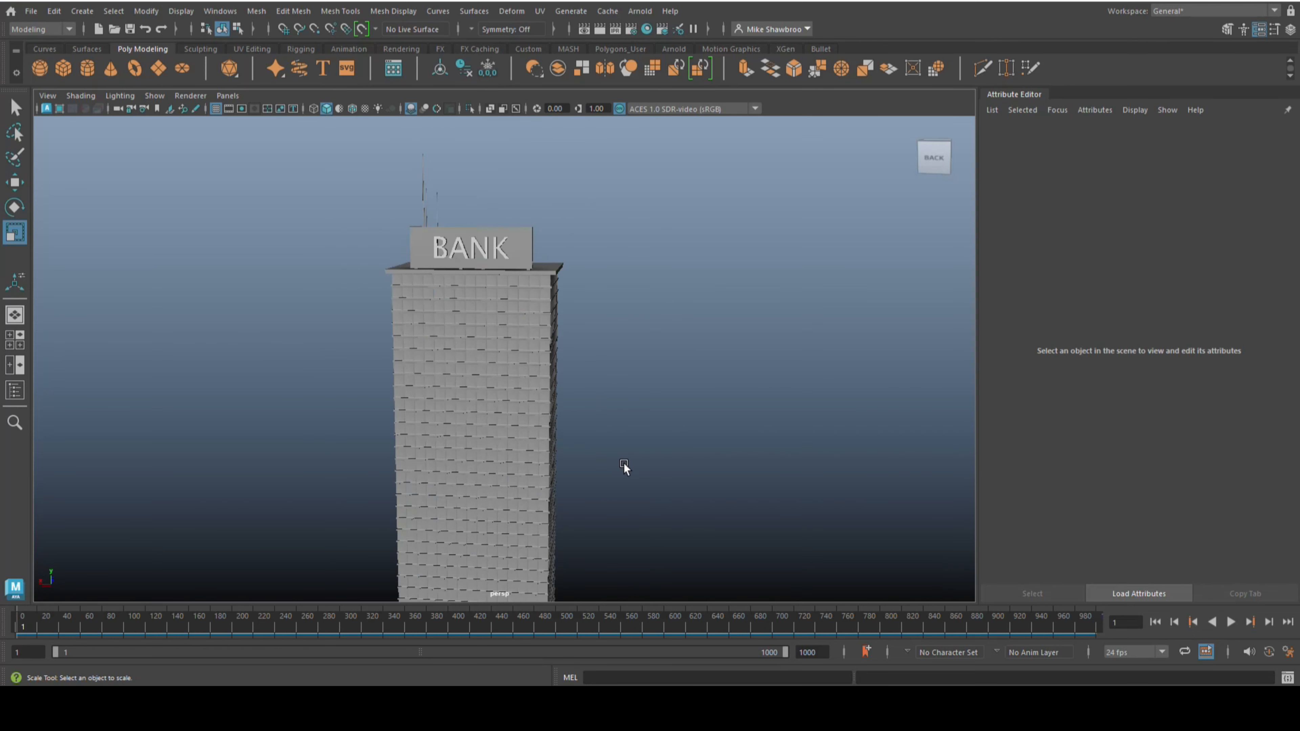
Step: Duplicate the roof slab and lower the copy to the building's base, at about 2.43 in Y
{"action": "left_click", "coordinate": [557, 267]}
{"action": "scroll", "coordinate": [575, 421], "scroll_direction": "down", "scroll_amount": 3}
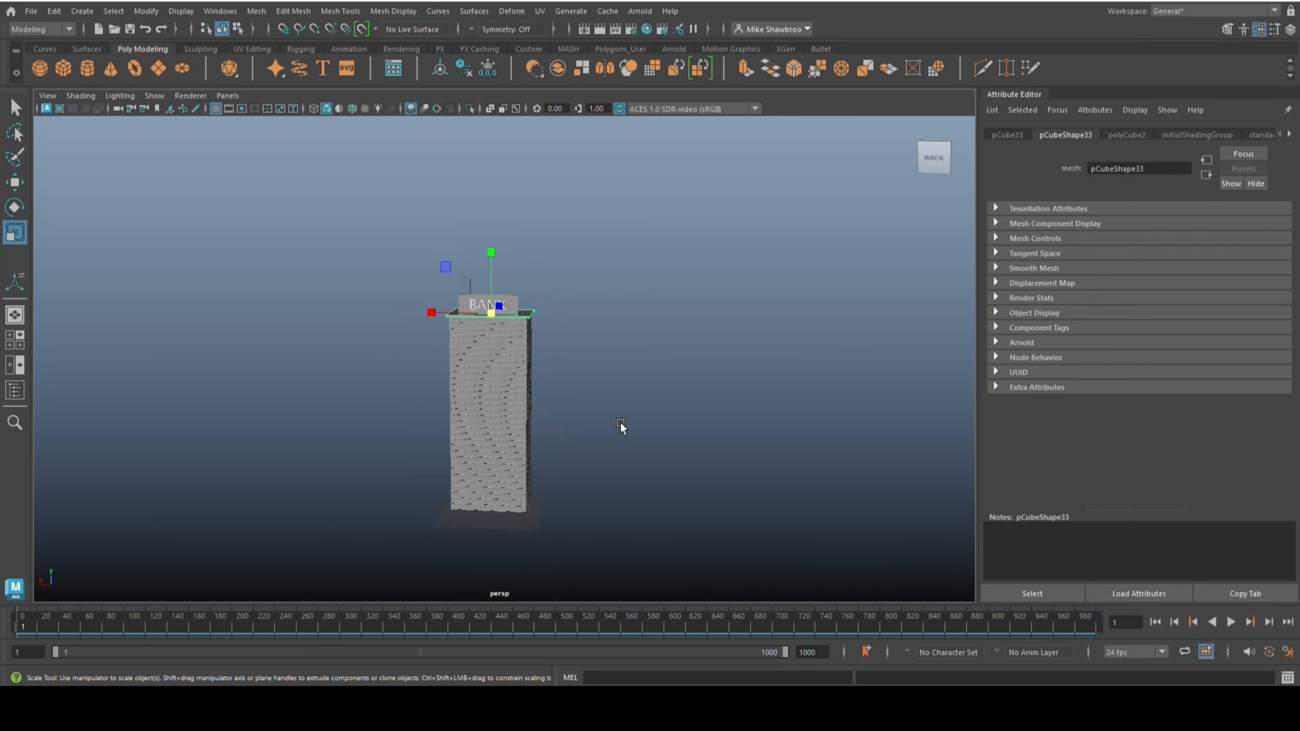
{"action": "key", "text": "ctrl+d"}
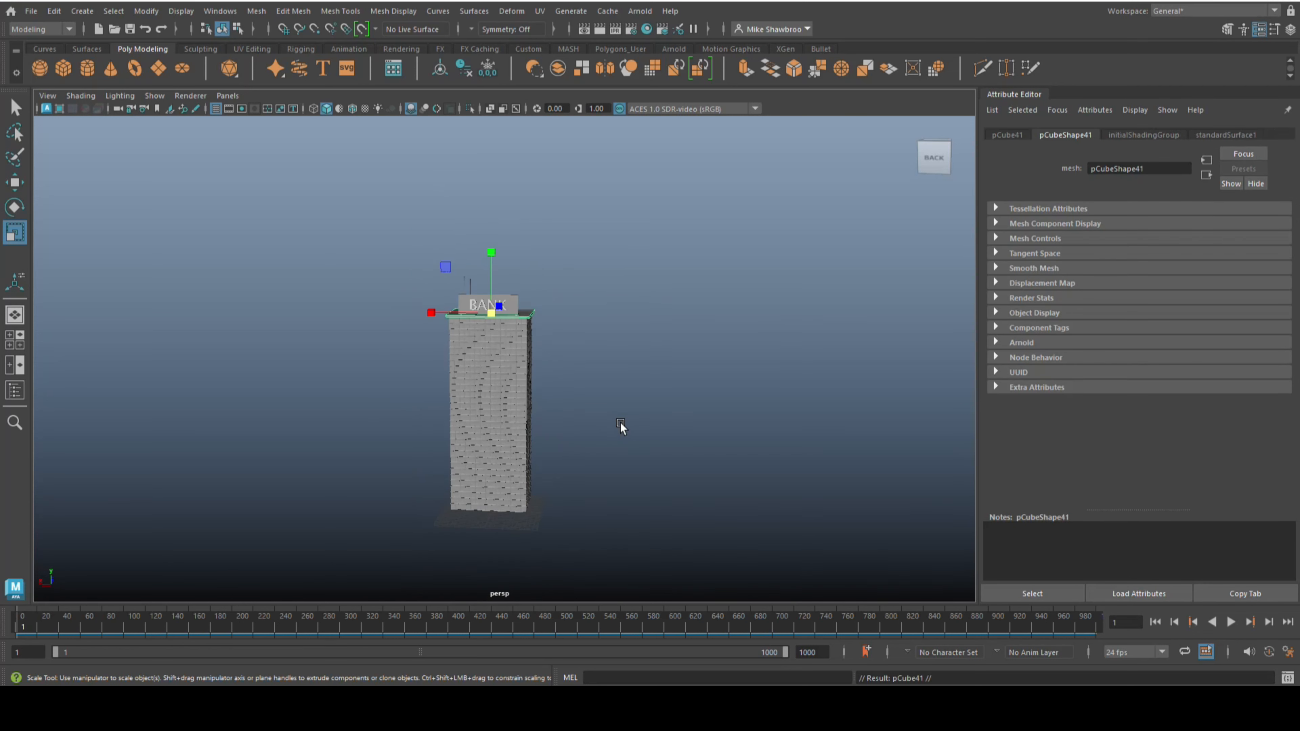
{"action": "key", "text": "w"}
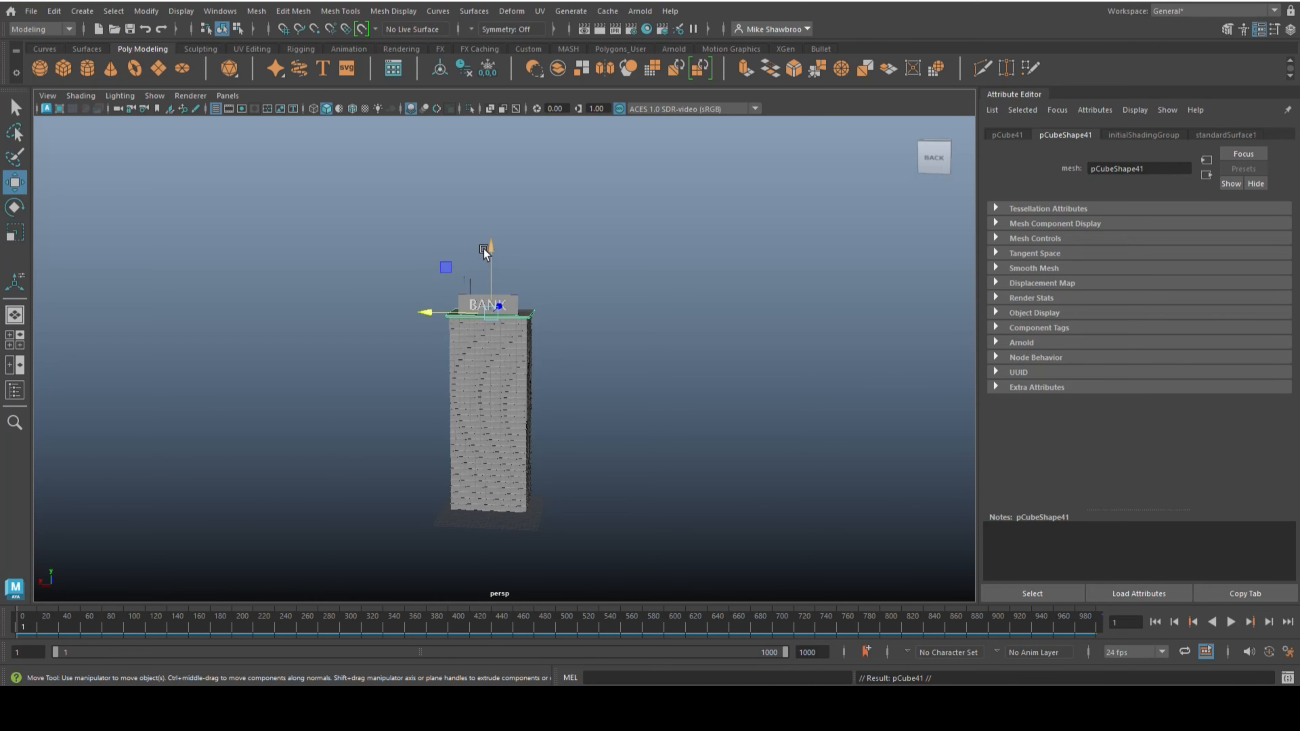
{"action": "left_click_drag", "start_coordinate": [483, 249], "coordinate": [513, 442]}
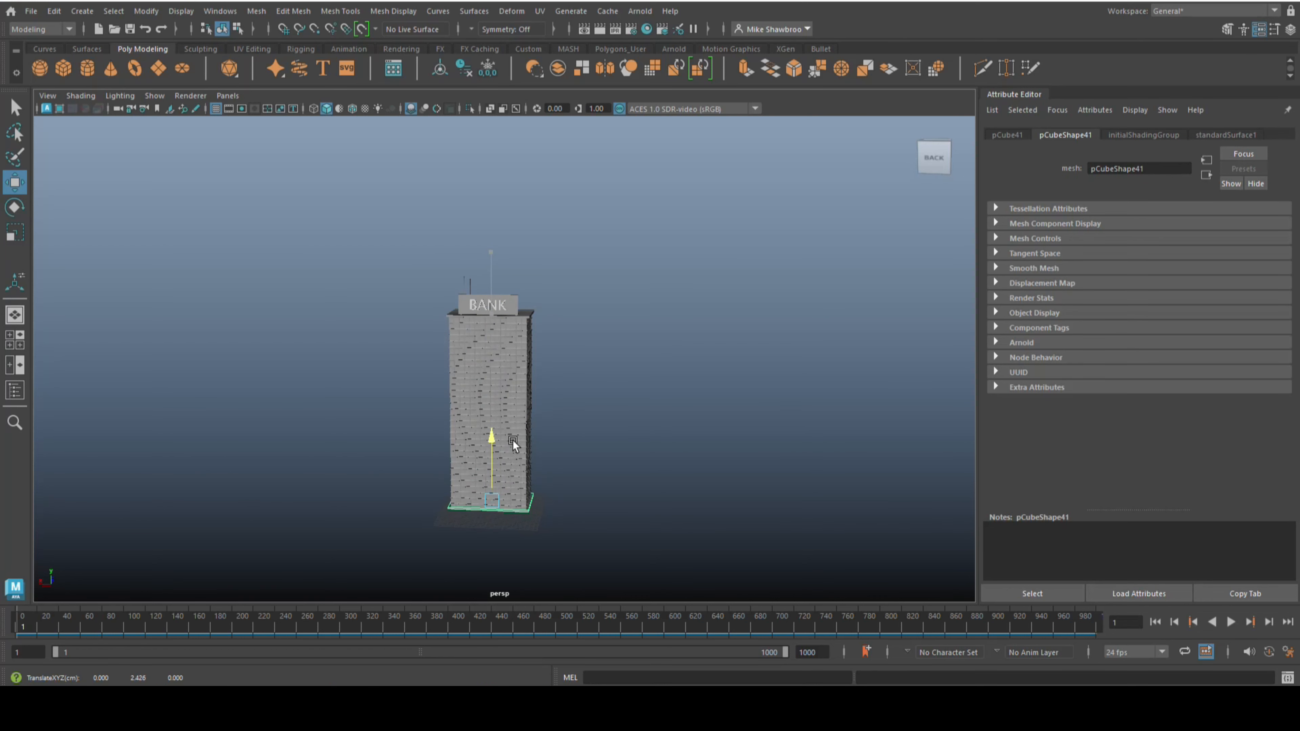
Step: Fine-tune the height of the base slab so it sits against the underside of the lowest floor
{"action": "key", "text": "f"}
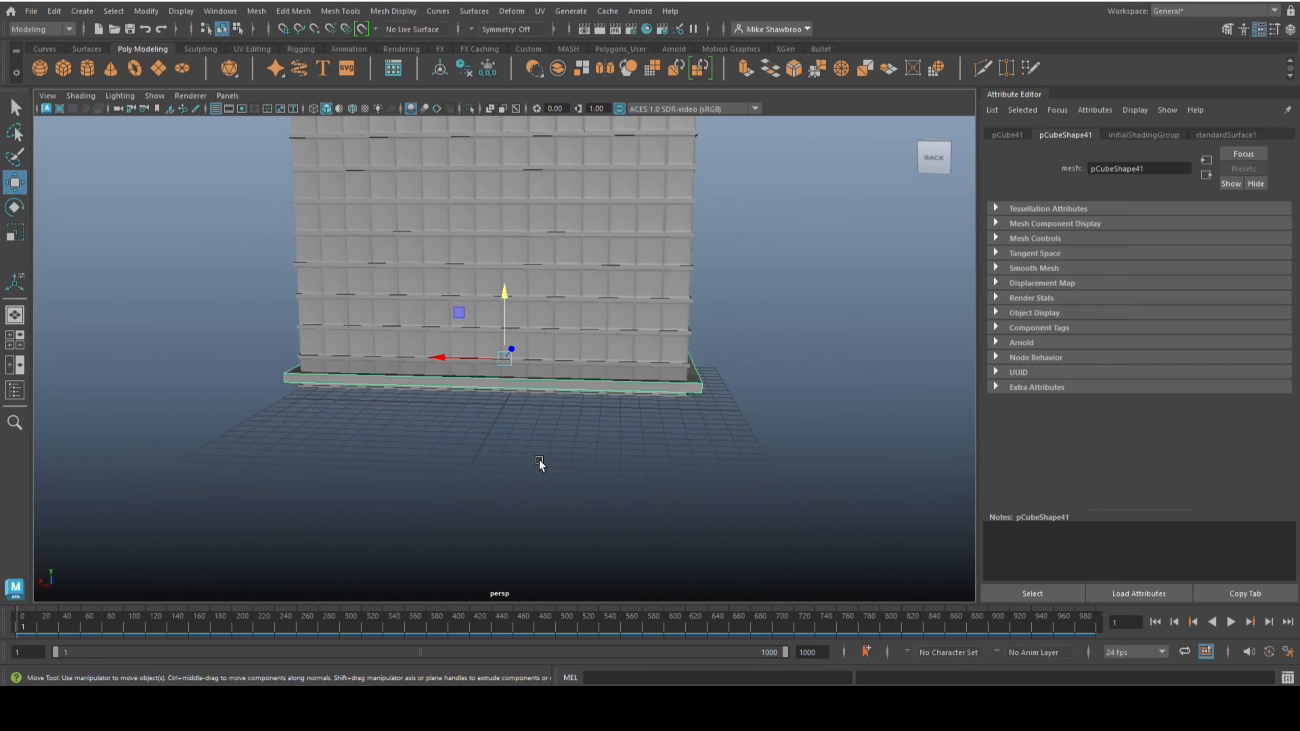
{"action": "right_click_drag", "start_coordinate": [539, 460], "coordinate": [474, 480], "text": "alt"}
{"action": "left_click_drag", "start_coordinate": [475, 480], "coordinate": [506, 484], "text": "alt"}
{"action": "mouse_move", "coordinate": [505, 295]}
{"action": "left_mouse_down"}
{"action": "mouse_move", "coordinate": [508, 319]}
{"action": "mouse_move", "coordinate": [511, 307]}
{"action": "left_mouse_up"}
{"action": "right_click_drag", "start_coordinate": [453, 427], "coordinate": [458, 441], "text": "alt"}
{"action": "left_click_drag", "start_coordinate": [459, 442], "coordinate": [514, 410], "text": "alt"}
{"action": "left_click_drag", "start_coordinate": [501, 341], "coordinate": [506, 333]}
{"action": "scroll", "coordinate": [559, 384], "scroll_direction": "down", "scroll_amount": 10}
{"action": "left_click_drag", "start_coordinate": [577, 457], "coordinate": [537, 459], "text": "alt"}
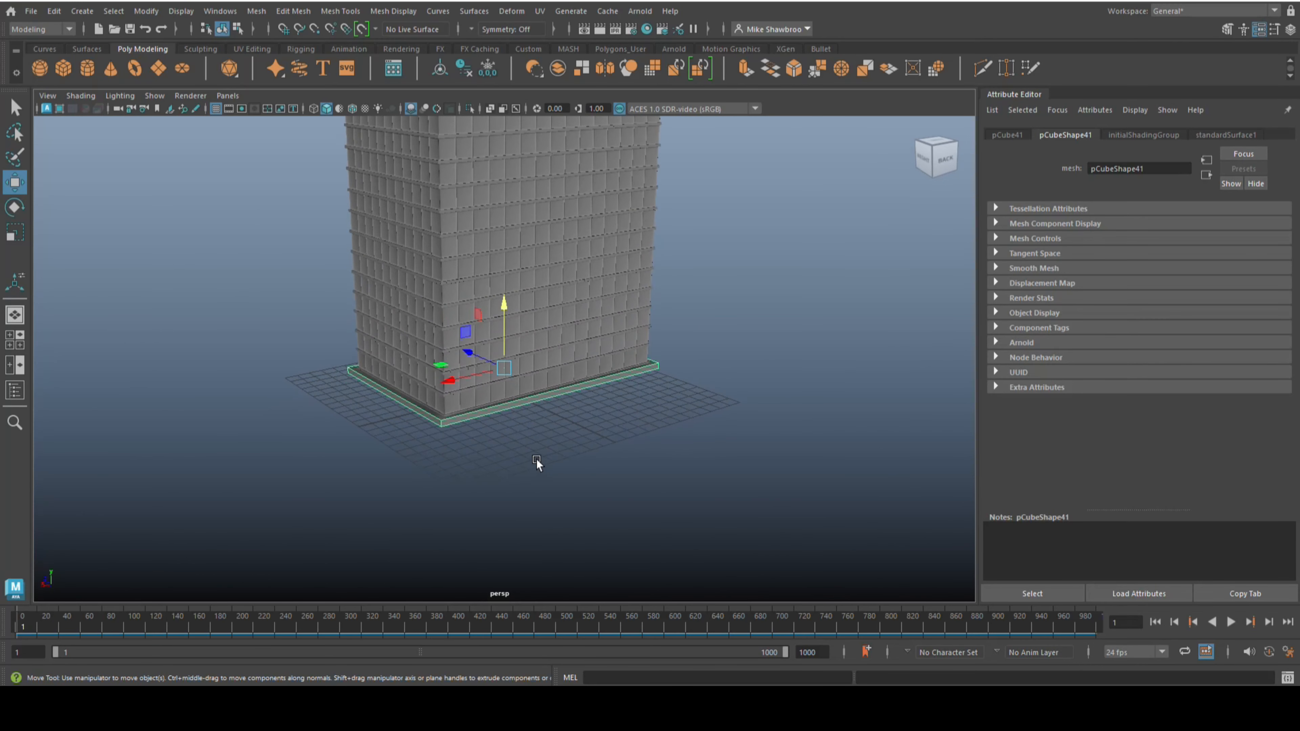
Step: Pull the base slab's sign-side face outward to about -8.29 in Z
{"action": "right_click_drag", "start_coordinate": [560, 394], "coordinate": [563, 335]}
{"action": "left_click", "coordinate": [559, 394]}
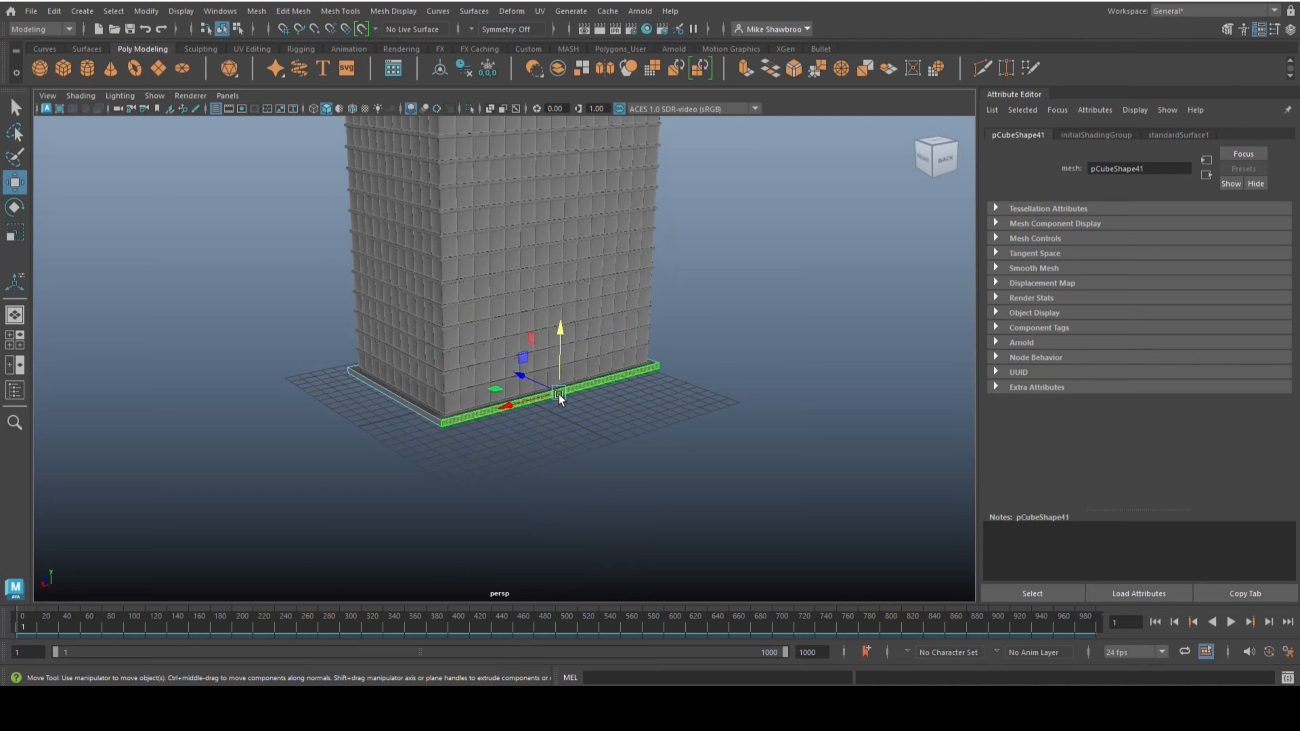
{"action": "left_click_drag", "start_coordinate": [518, 371], "coordinate": [533, 380]}
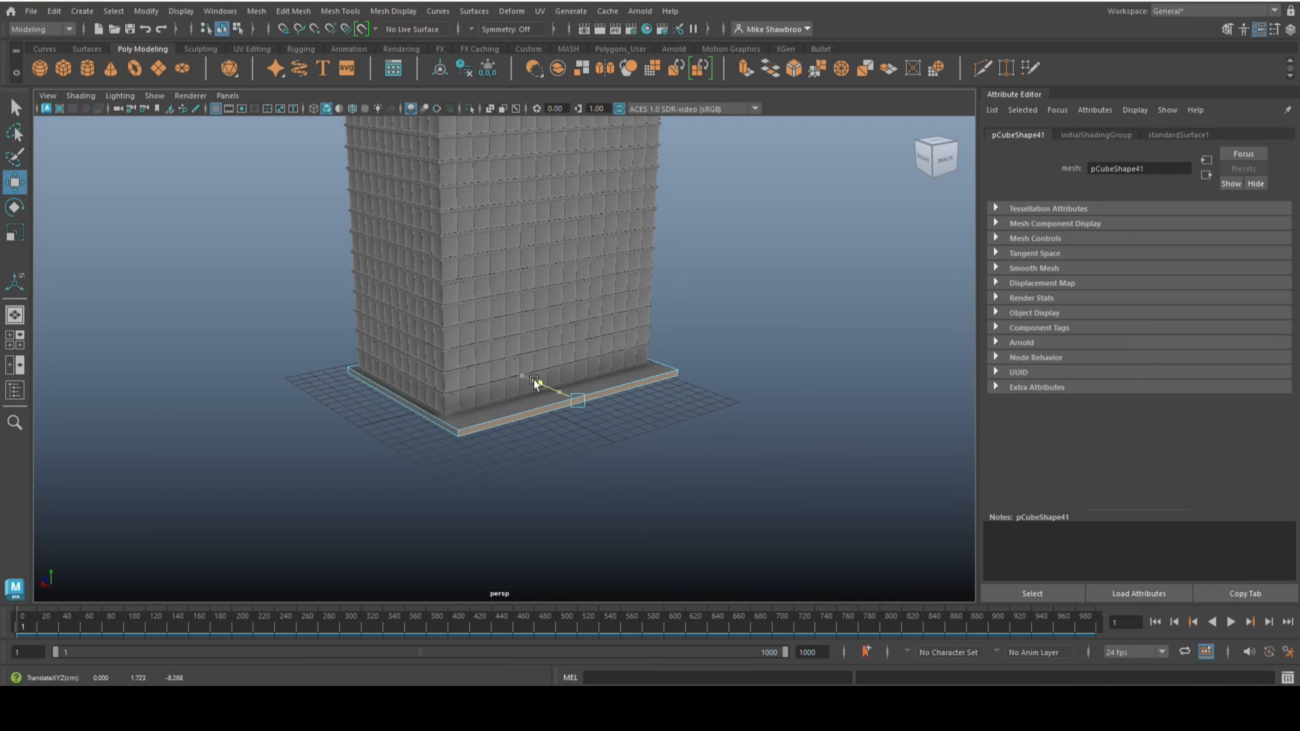
Step: Select the base slab's two narrow end faces and scale them apart along X to widen the slab
{"action": "left_click", "coordinate": [438, 416]}
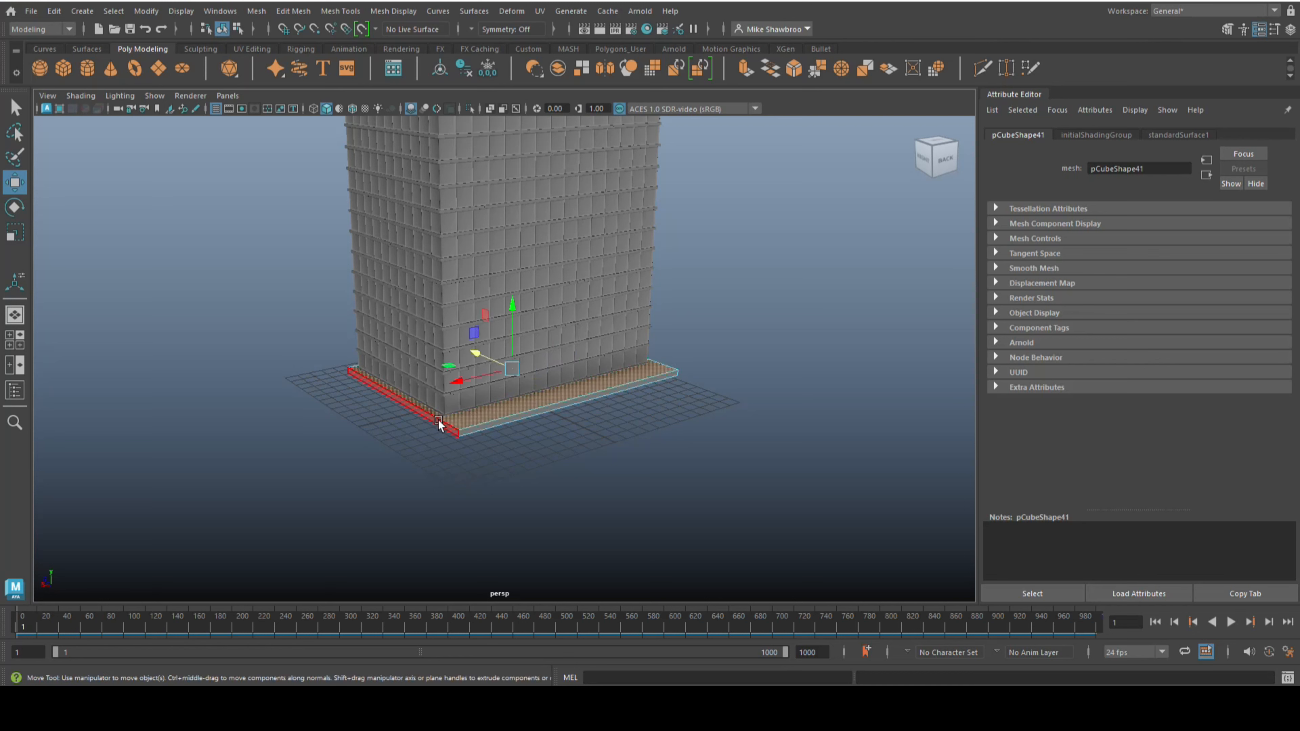
{"action": "left_click", "coordinate": [438, 420]}
{"action": "left_click_drag", "start_coordinate": [636, 491], "coordinate": [540, 497], "text": "alt"}
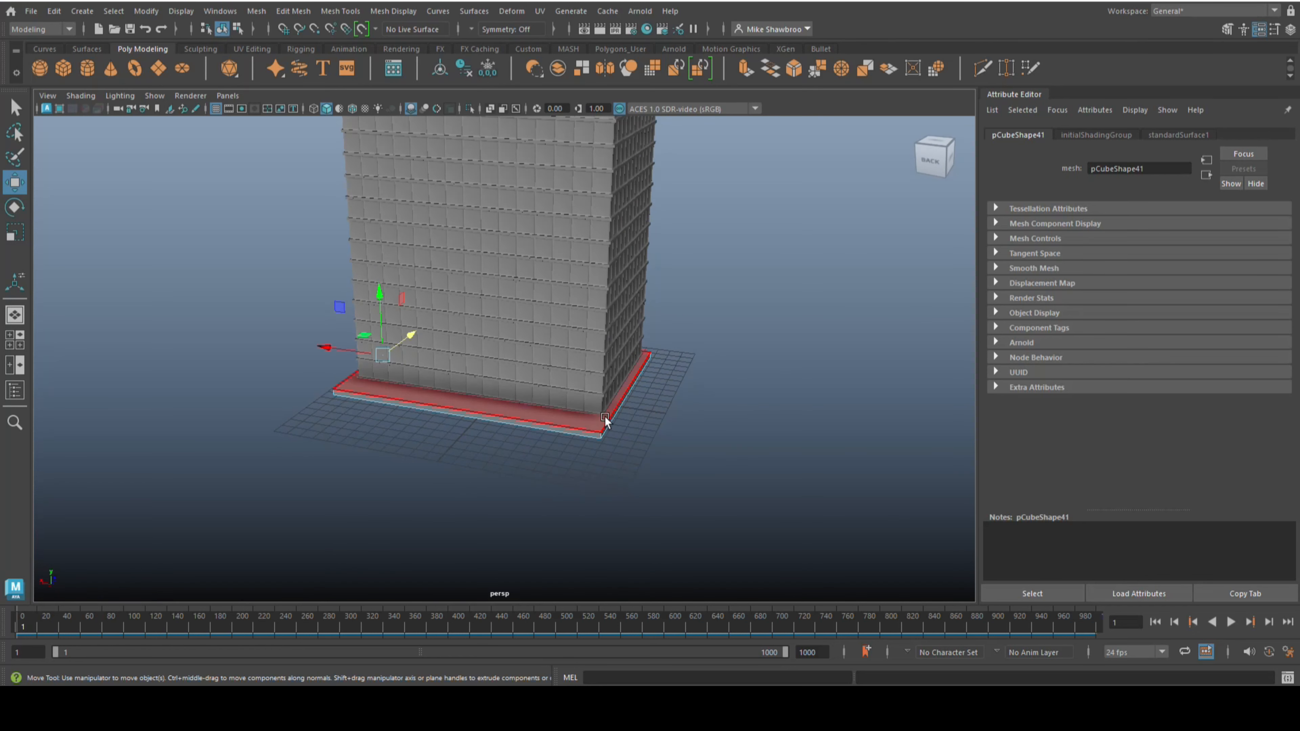
{"action": "left_click", "coordinate": [616, 413]}
{"action": "left_click_drag", "start_coordinate": [649, 486], "coordinate": [697, 491], "text": "alt"}
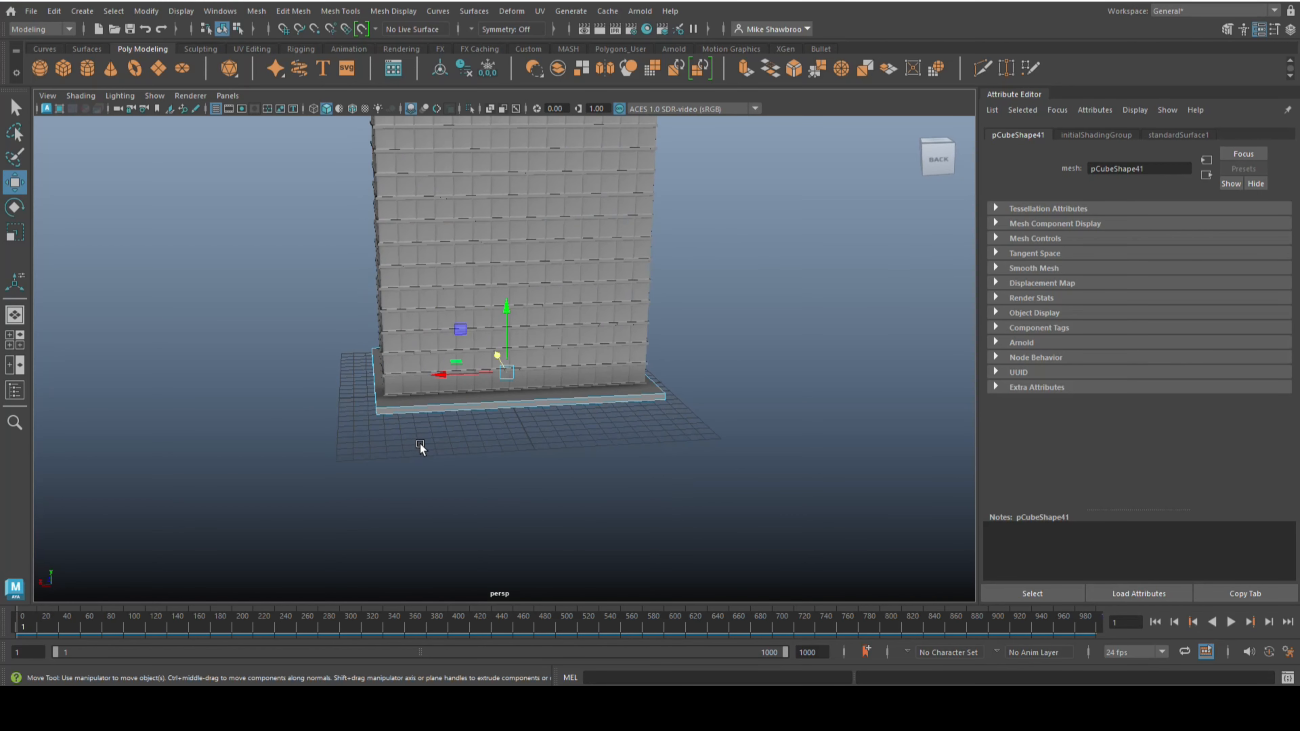
{"action": "key", "text": "r"}
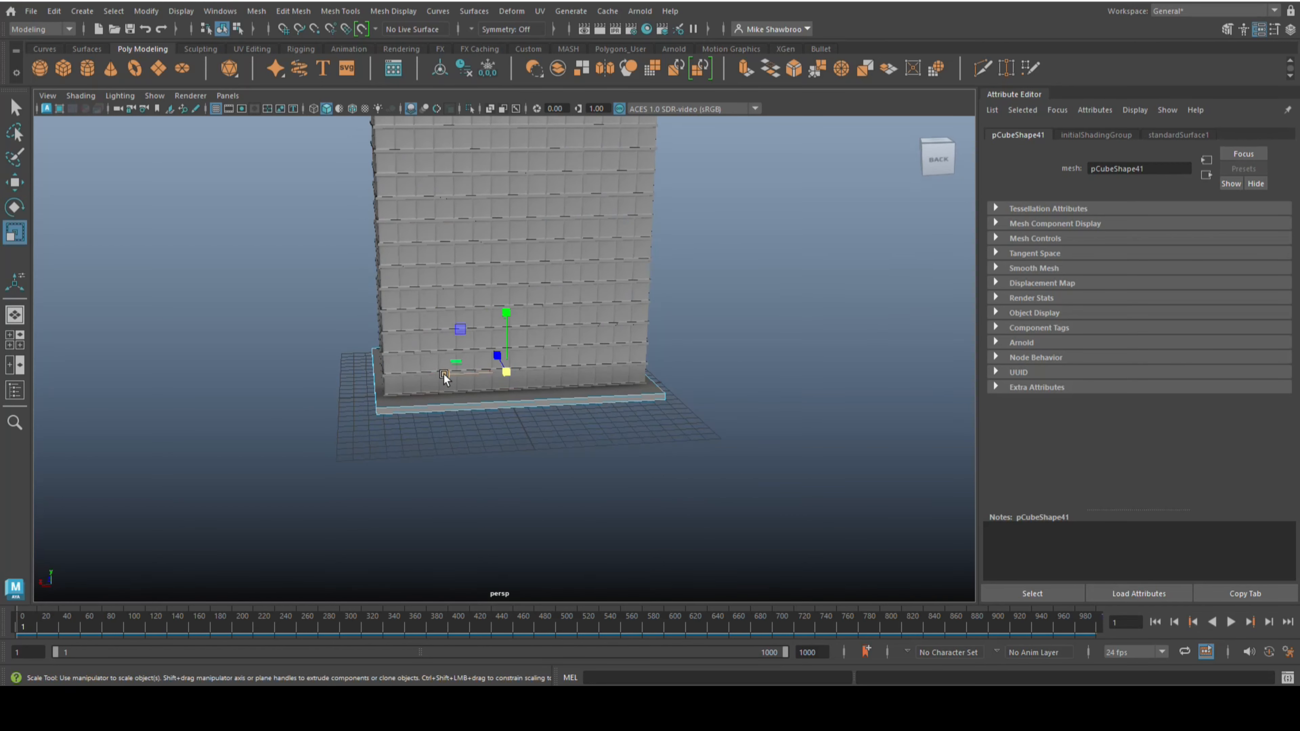
{"action": "left_click_drag", "start_coordinate": [444, 374], "coordinate": [439, 377]}
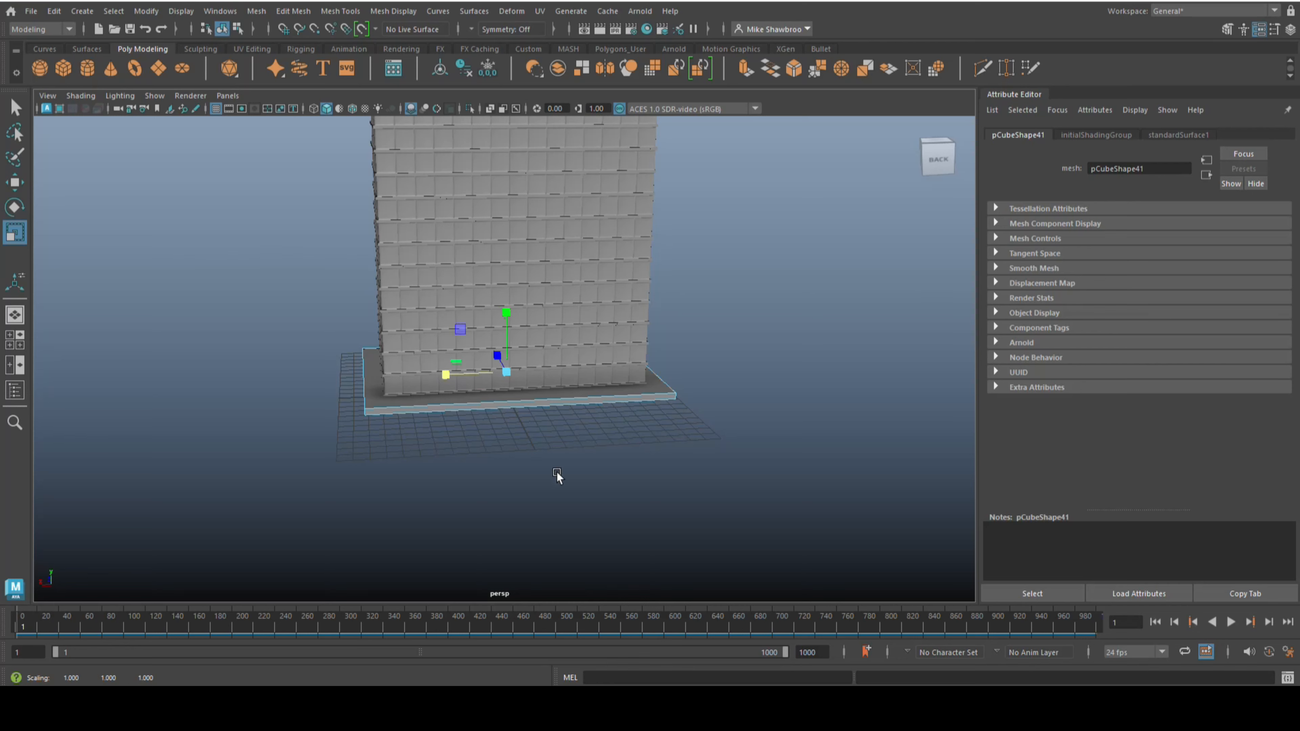
{"action": "left_click_drag", "start_coordinate": [557, 474], "coordinate": [450, 494], "text": "alt"}
Step: Select the vertices along the base slab's edge opposite the sign side and nudge them inward along Z
{"action": "right_click_drag", "start_coordinate": [706, 277], "coordinate": [641, 277]}
{"action": "left_click_drag", "start_coordinate": [656, 262], "coordinate": [559, 536]}
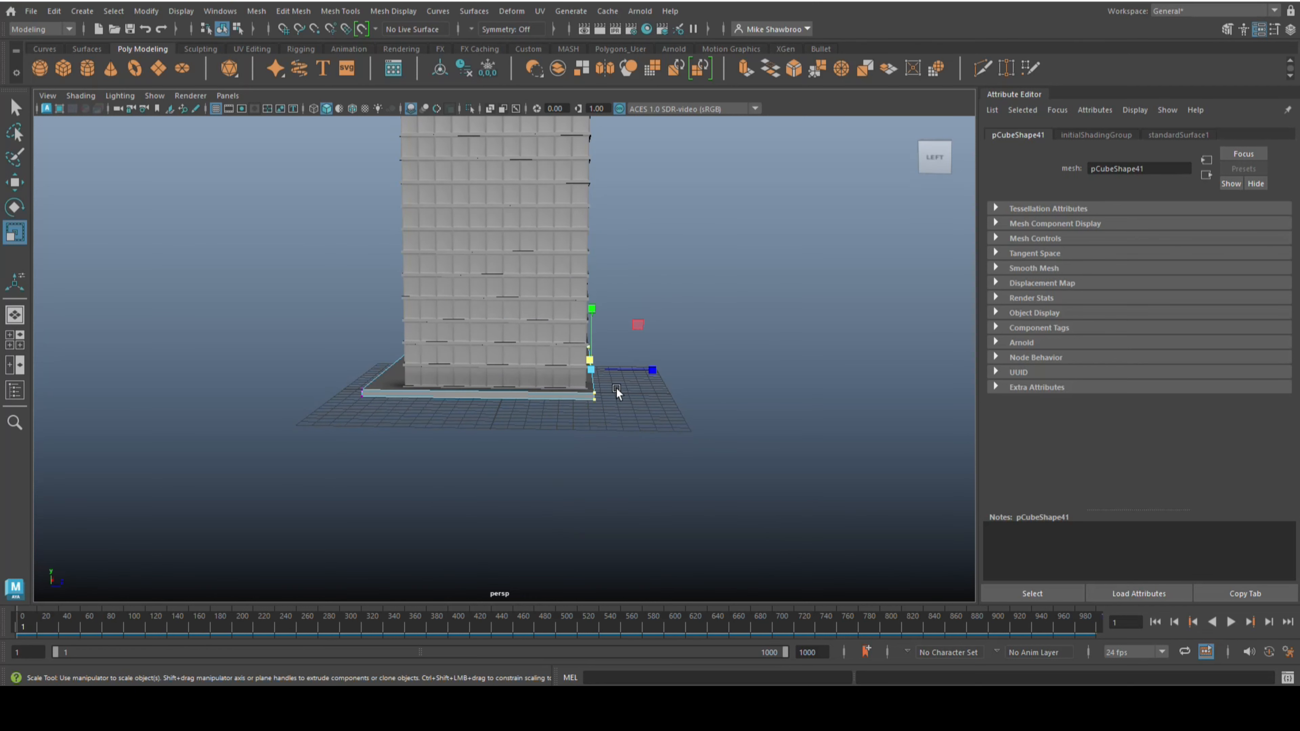
{"action": "key", "text": "w"}
{"action": "left_click_drag", "start_coordinate": [657, 368], "coordinate": [650, 369]}
{"action": "left_click", "coordinate": [716, 323]}
Step: Duplicate a detailed floor near the tower's base and move the copy out in front, to about -16.81 in Z
{"action": "left_click_drag", "start_coordinate": [716, 322], "coordinate": [613, 508], "text": "alt"}
{"action": "mouse_move", "coordinate": [627, 461]}
{"action": "left_mouse_down", "text": "alt"}
{"action": "mouse_move", "coordinate": [621, 442]}
{"action": "mouse_move", "coordinate": [612, 450]}
{"action": "left_mouse_up", "text": "alt"}
{"action": "scroll", "coordinate": [500, 439], "scroll_direction": "up", "scroll_amount": 2}
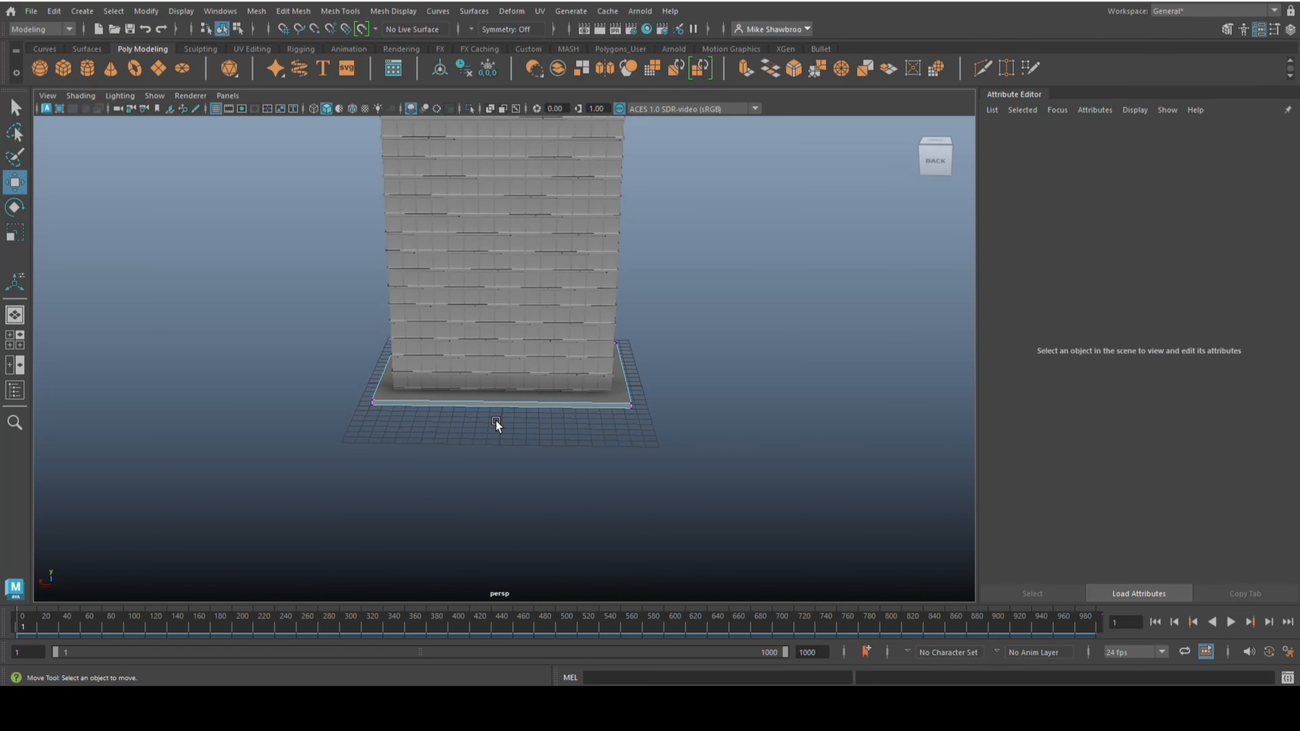
{"action": "left_click", "coordinate": [493, 362]}
{"action": "right_click_drag", "start_coordinate": [503, 362], "coordinate": [538, 358]}
{"action": "left_click", "coordinate": [555, 362]}
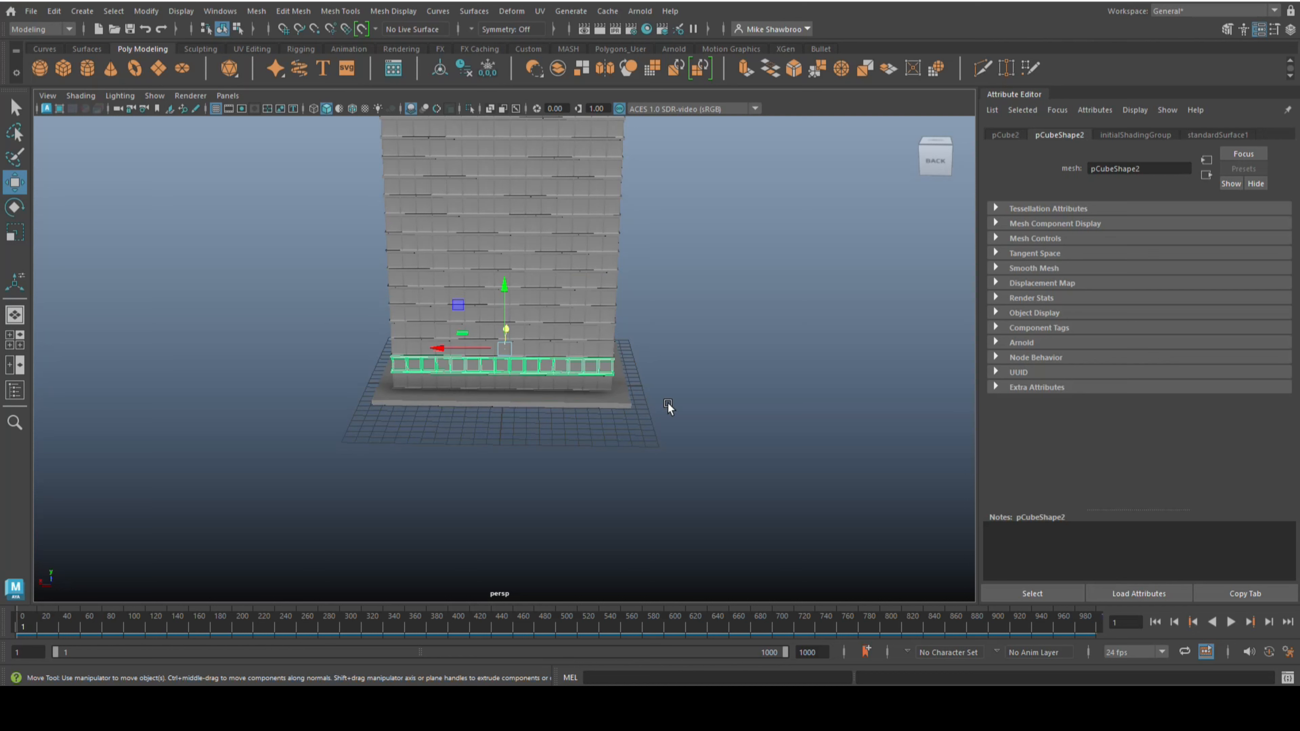
{"action": "key", "text": "ctrl+d"}
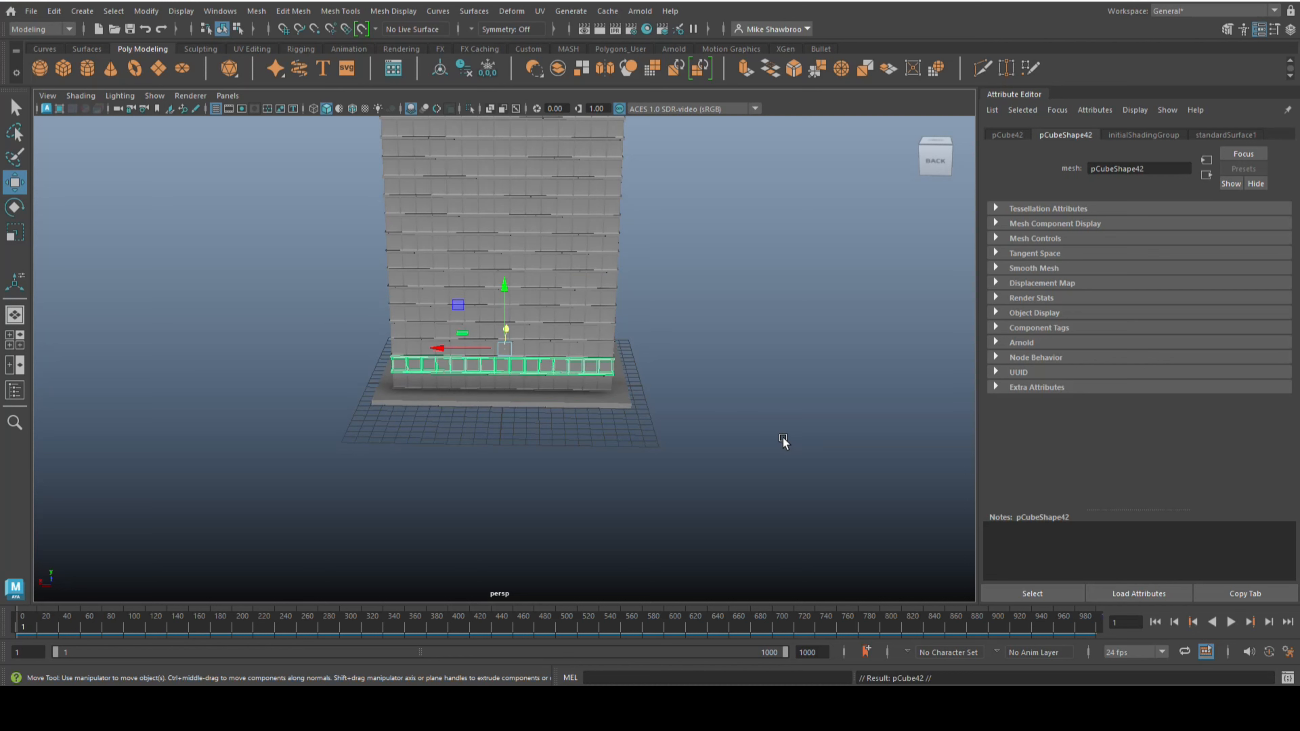
{"action": "left_click_drag", "start_coordinate": [710, 320], "coordinate": [629, 387], "text": "alt"}
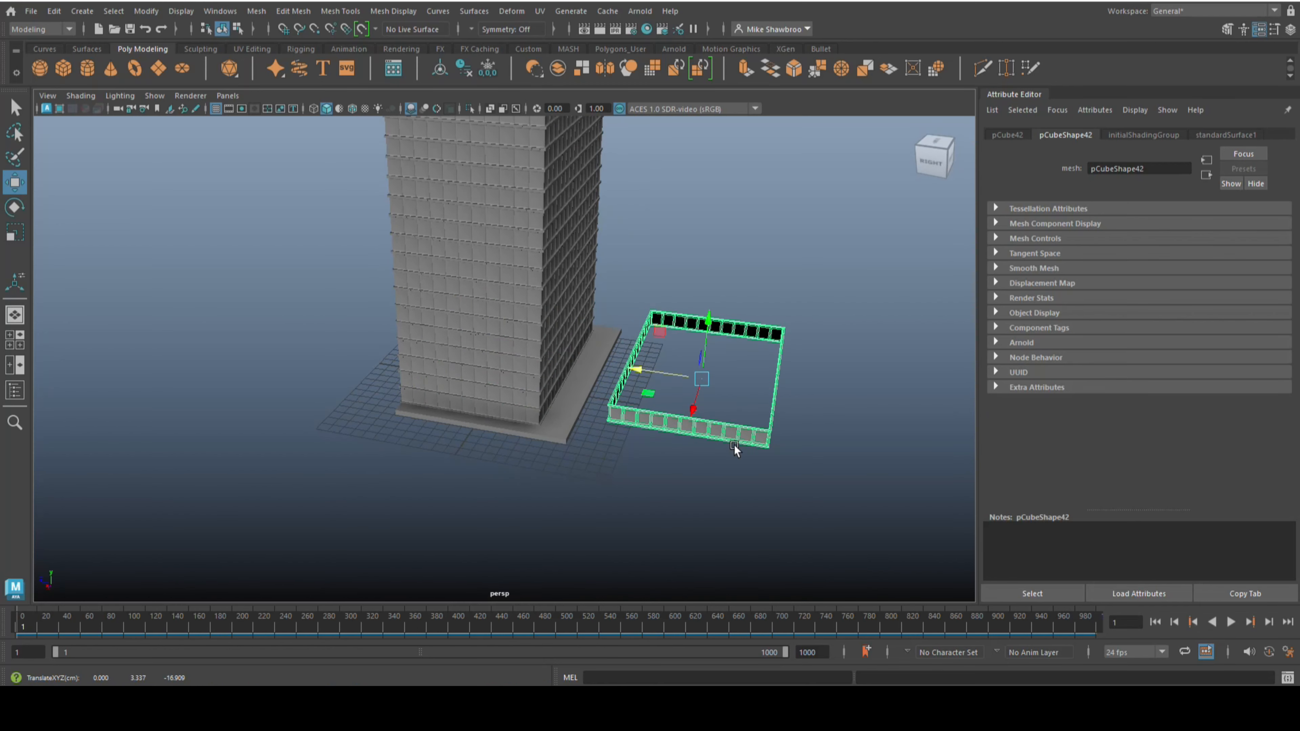
Step: Create a polygon cube, move it inside the floor copy and scale it uniformly to about 9.43
{"action": "left_click_drag", "start_coordinate": [734, 445], "coordinate": [476, 403], "text": "alt"}
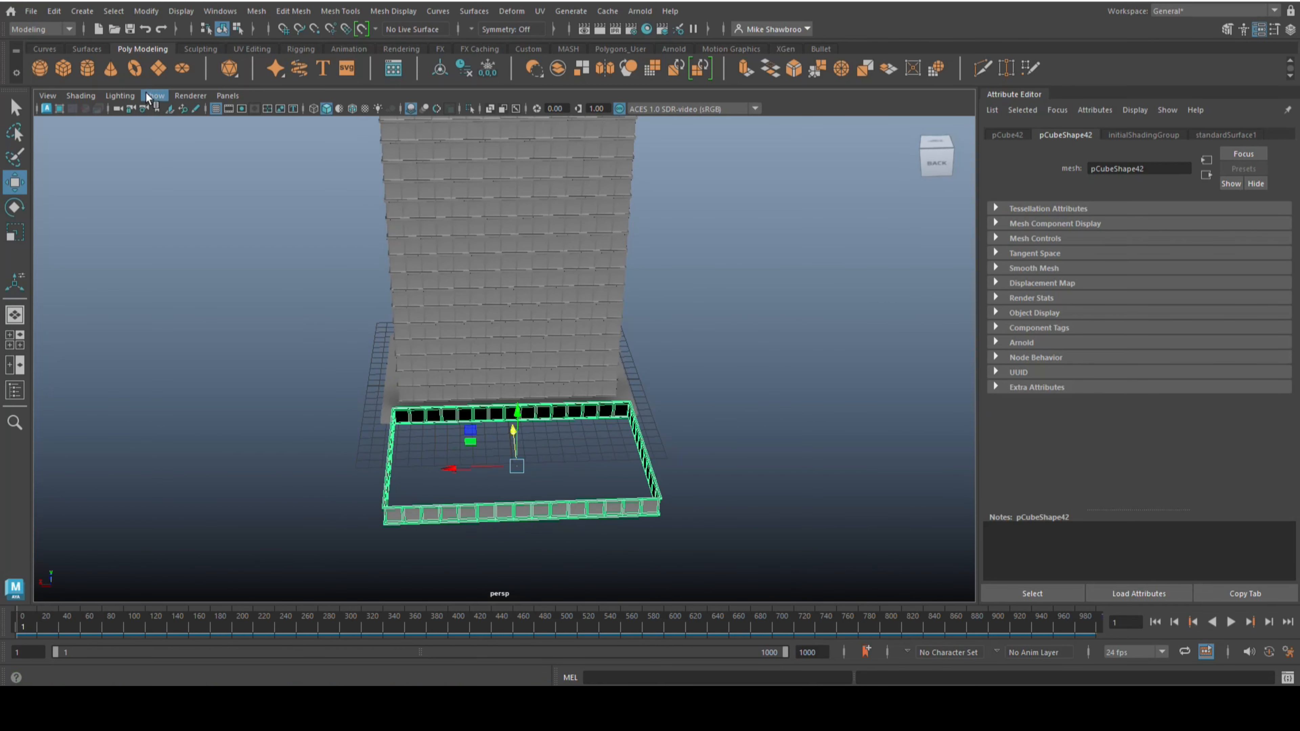
{"action": "left_click", "coordinate": [68, 70]}
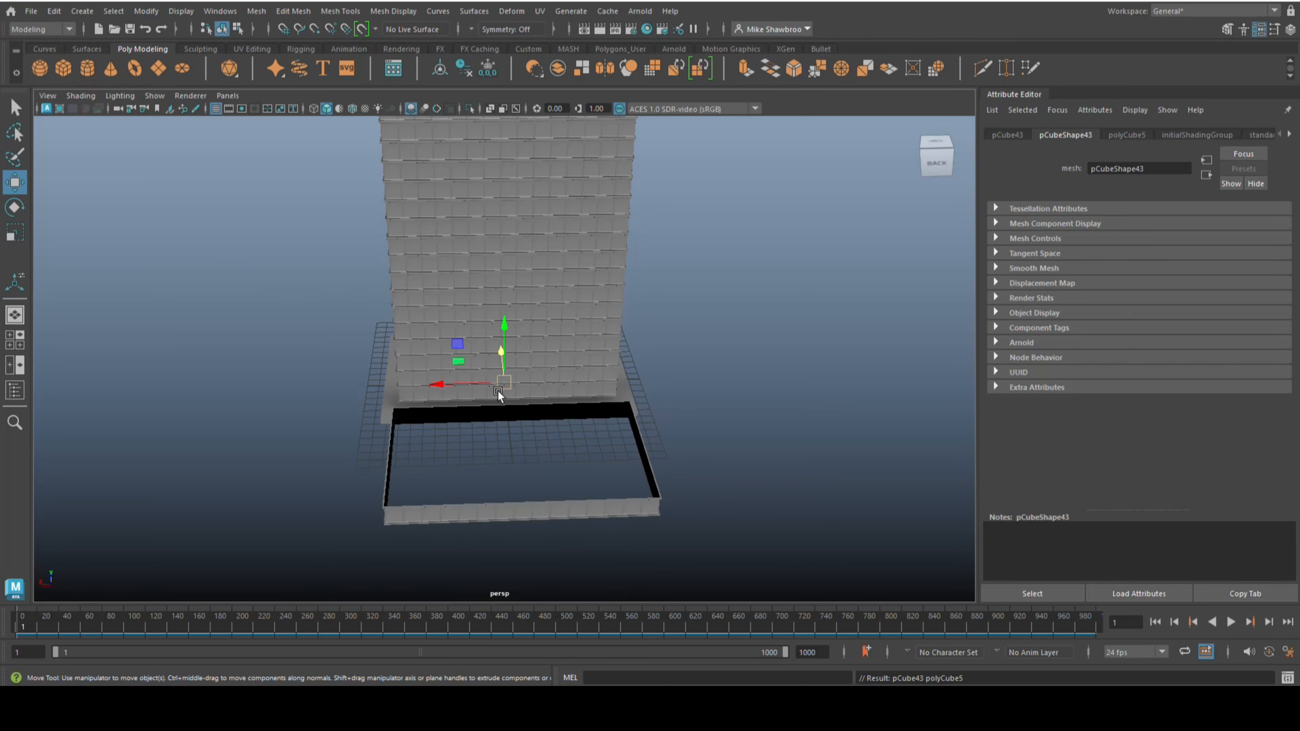
{"action": "left_click_drag", "start_coordinate": [487, 478], "coordinate": [479, 421], "text": "alt"}
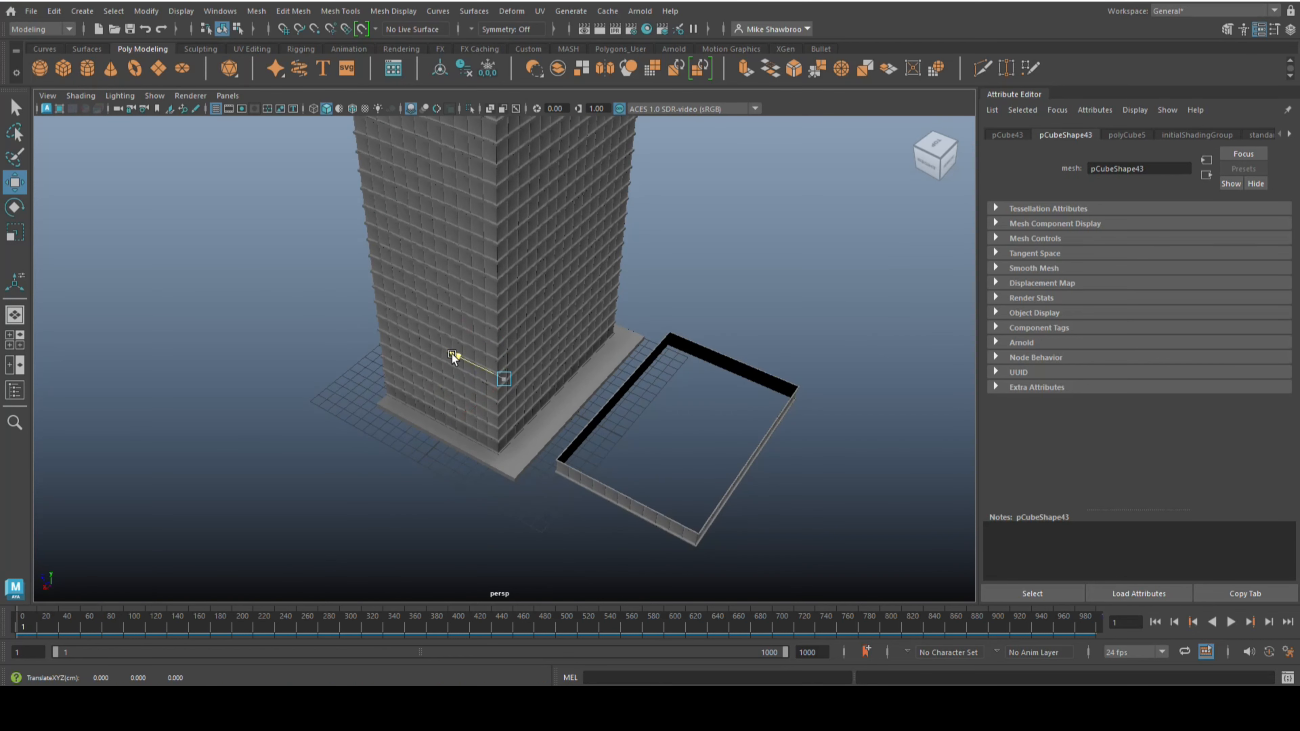
{"action": "left_click_drag", "start_coordinate": [453, 354], "coordinate": [752, 473]}
{"action": "key", "text": "r"}
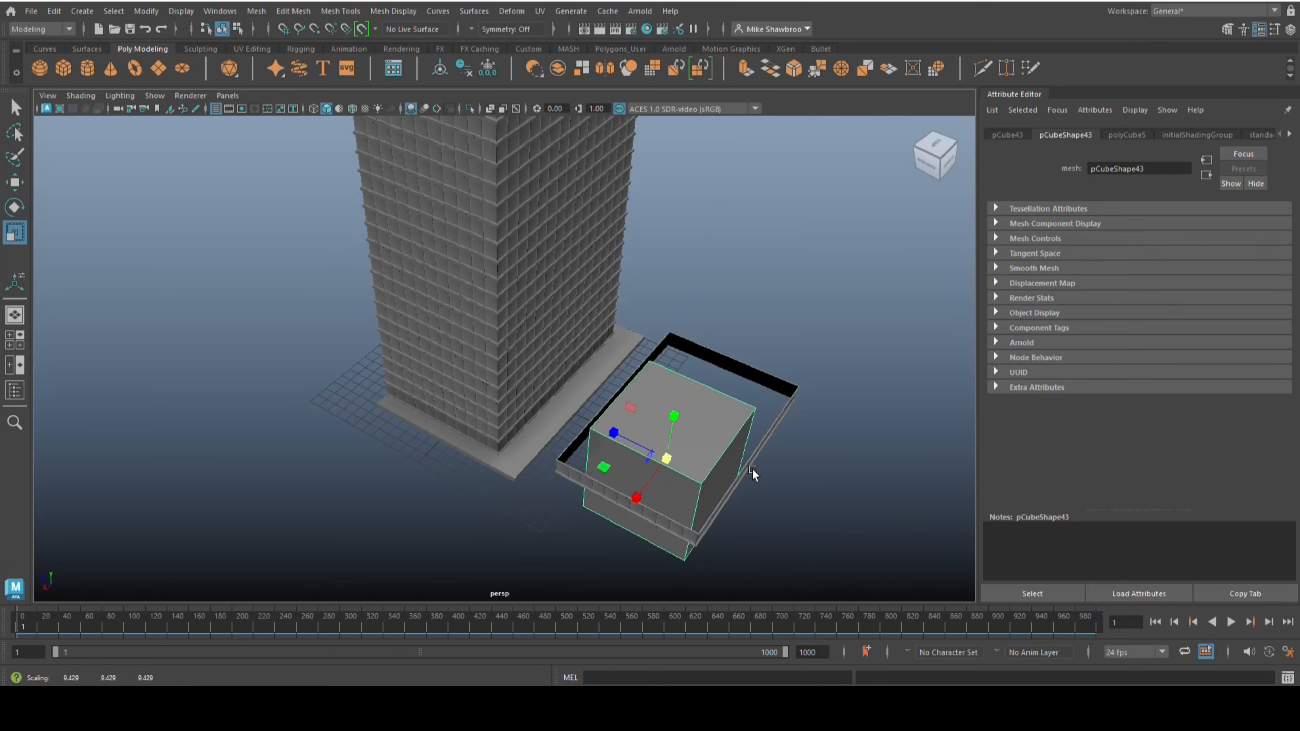
Step: In the top view, move the cube's vertices farthest from the tower to the floor copy's outer edge, about -22.69 in Z
{"action": "left_click", "coordinate": [14, 339]}
{"action": "key", "text": "space"}
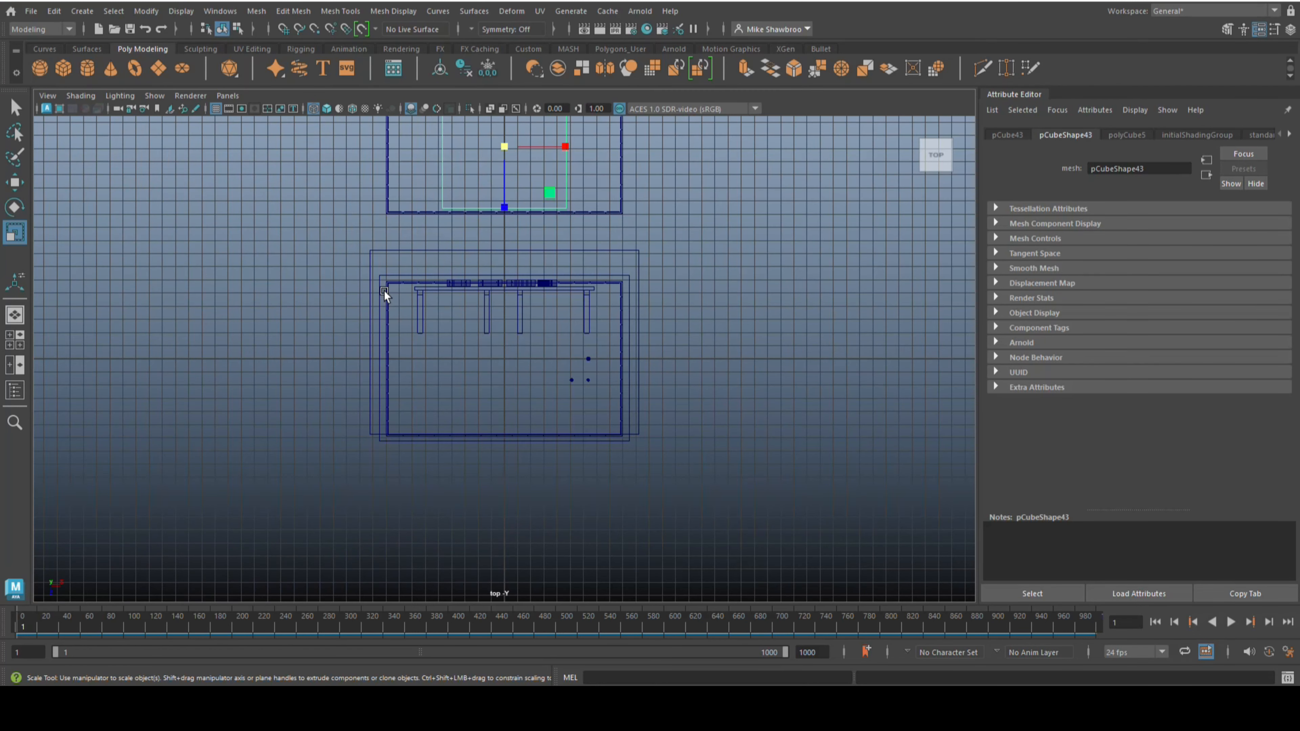
{"action": "key", "text": "f"}
{"action": "scroll", "coordinate": [450, 328], "scroll_direction": "up", "scroll_amount": 3}
{"action": "scroll", "coordinate": [377, 207], "scroll_direction": "down", "scroll_amount": 1}
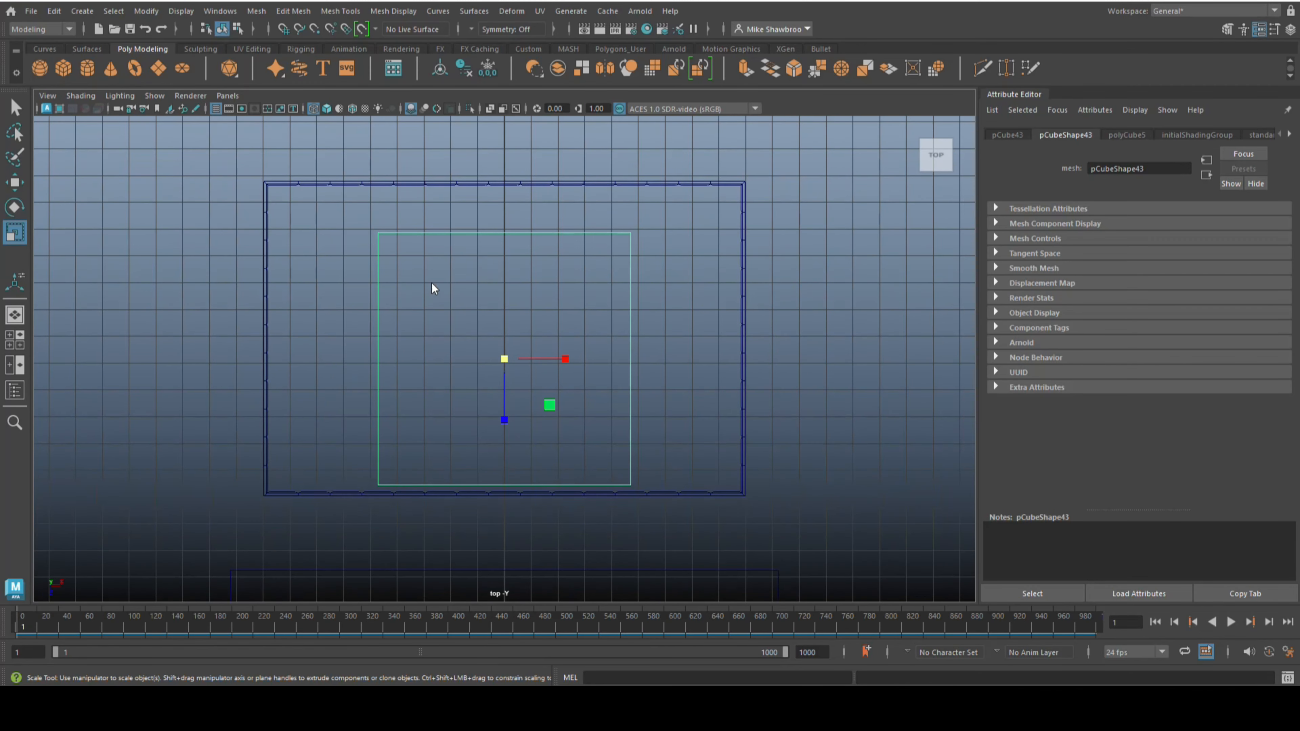
{"action": "right_click_drag", "start_coordinate": [431, 284], "coordinate": [365, 284]}
{"action": "left_click_drag", "start_coordinate": [348, 210], "coordinate": [669, 288]}
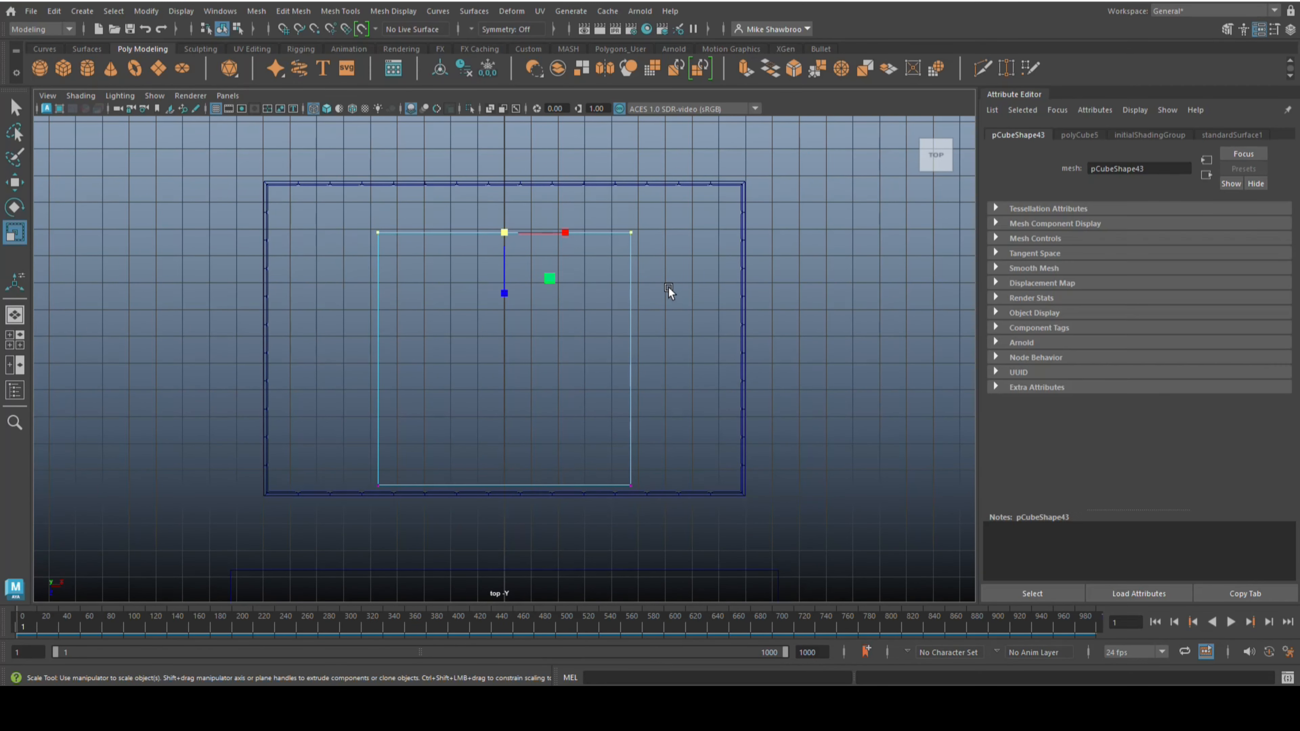
{"action": "key", "text": "w"}
{"action": "left_click_drag", "start_coordinate": [500, 296], "coordinate": [509, 256]}
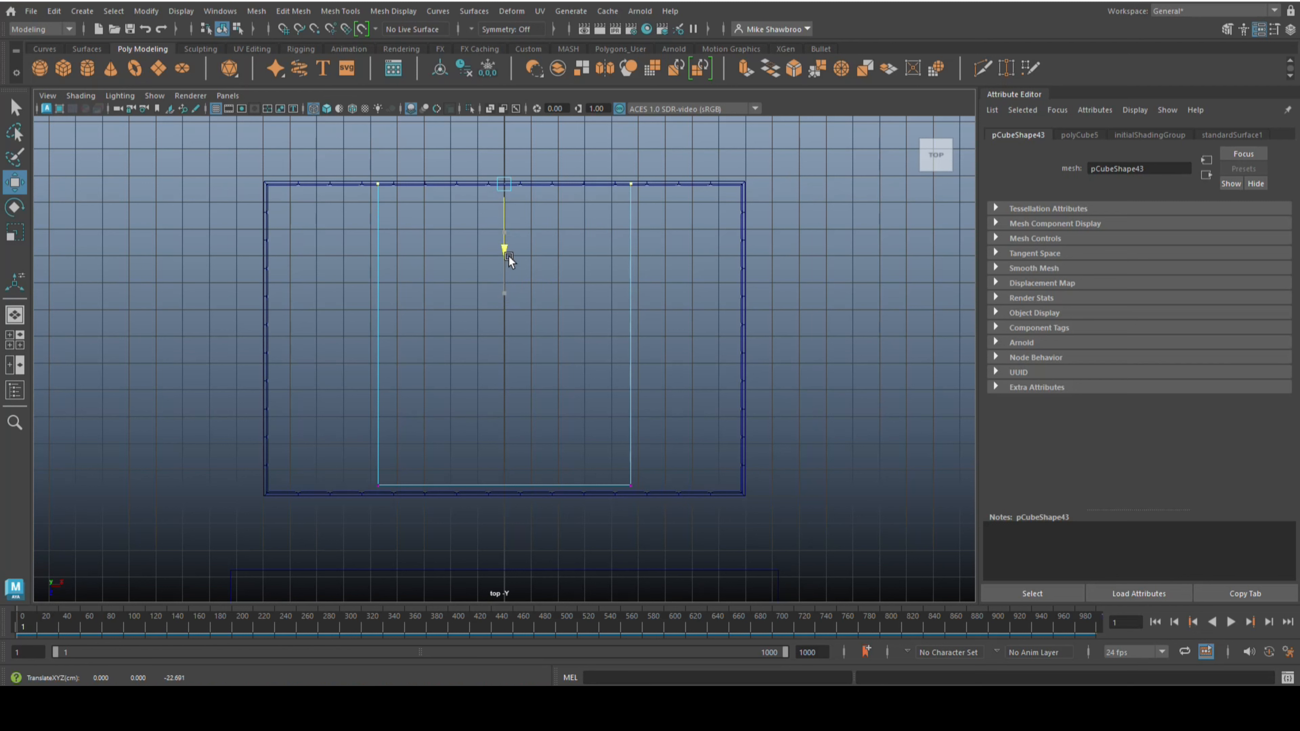
Step: Move the cube's remaining side vertices onto the floor copy's outline, with the positive X side at about 8.88
{"action": "left_click_drag", "start_coordinate": [334, 466], "coordinate": [504, 562]}
{"action": "left_click_drag", "start_coordinate": [333, 161], "coordinate": [425, 569]}
{"action": "left_click_drag", "start_coordinate": [441, 336], "coordinate": [328, 340]}
{"action": "left_click_drag", "start_coordinate": [600, 156], "coordinate": [684, 562]}
{"action": "left_click_drag", "start_coordinate": [695, 341], "coordinate": [808, 354]}
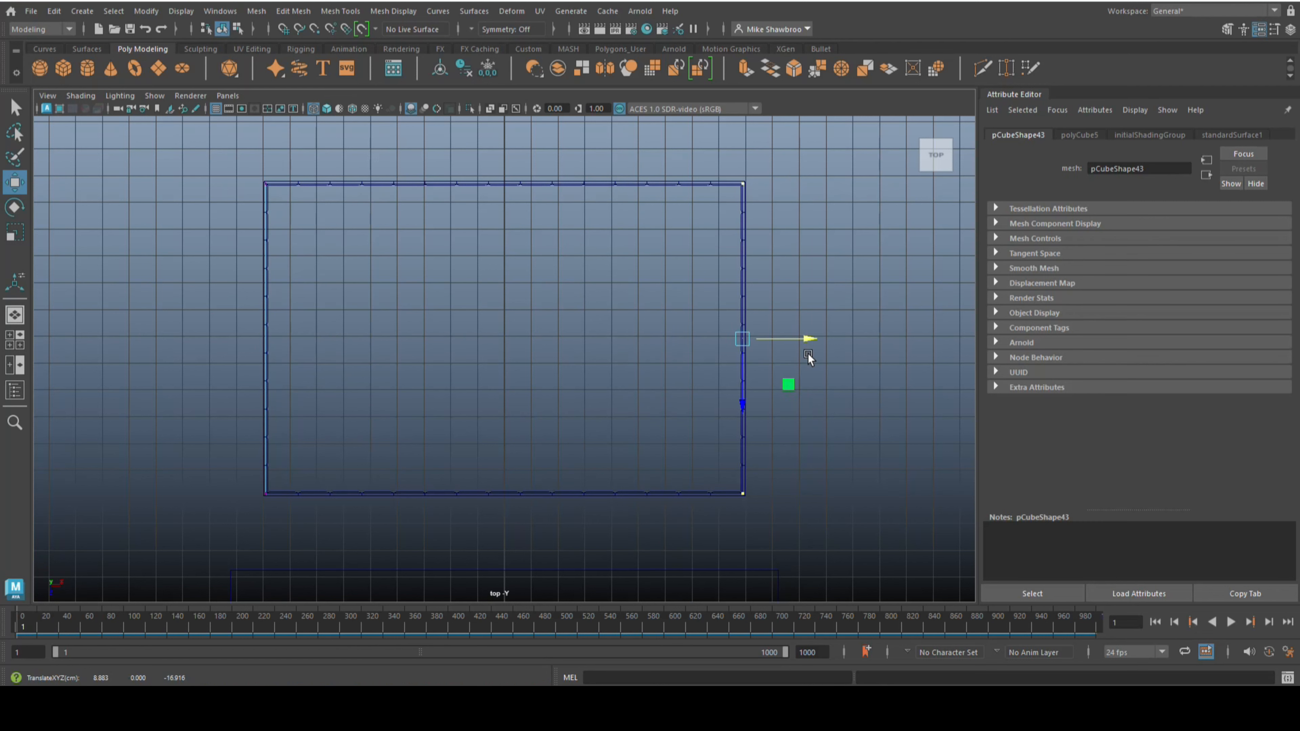
Step: Return to the perspective view and delete the duplicated detailed floor, keeping the plain box
{"action": "left_click", "coordinate": [17, 349]}
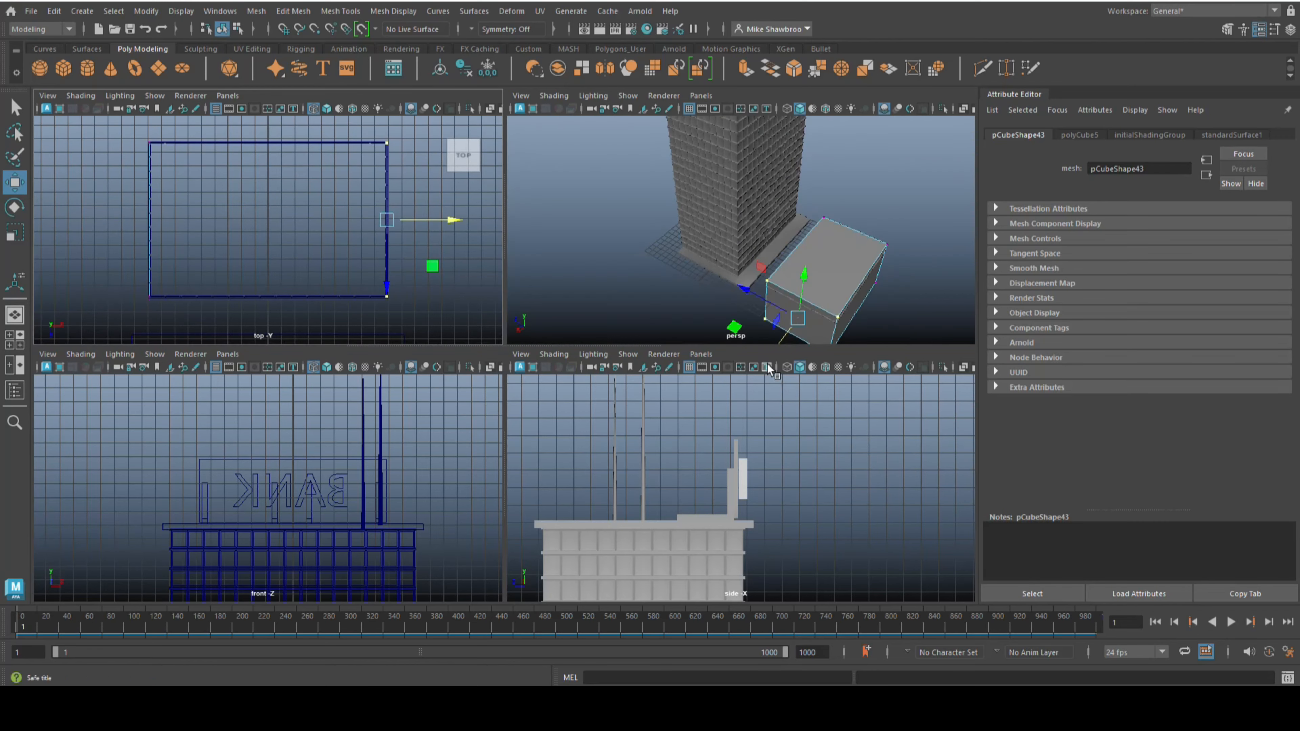
{"action": "key", "text": "space"}
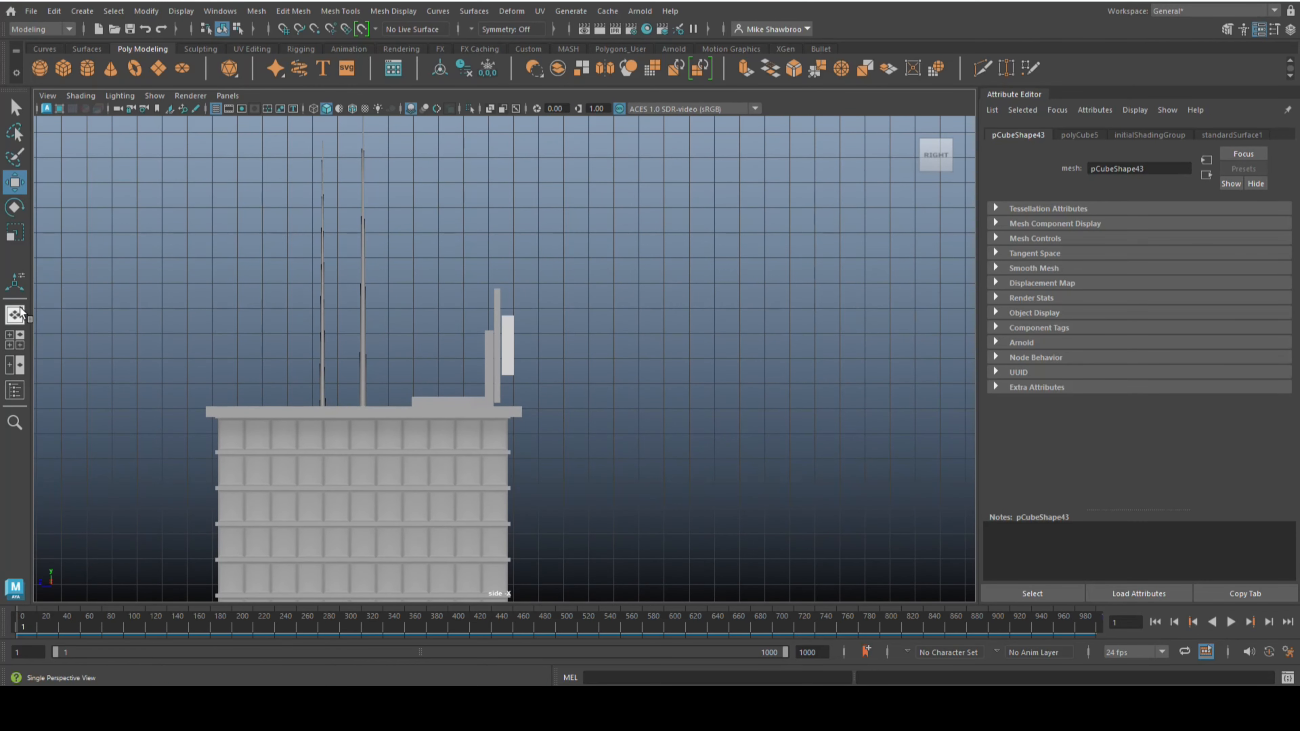
{"action": "left_click", "coordinate": [17, 347]}
{"action": "key", "text": "space"}
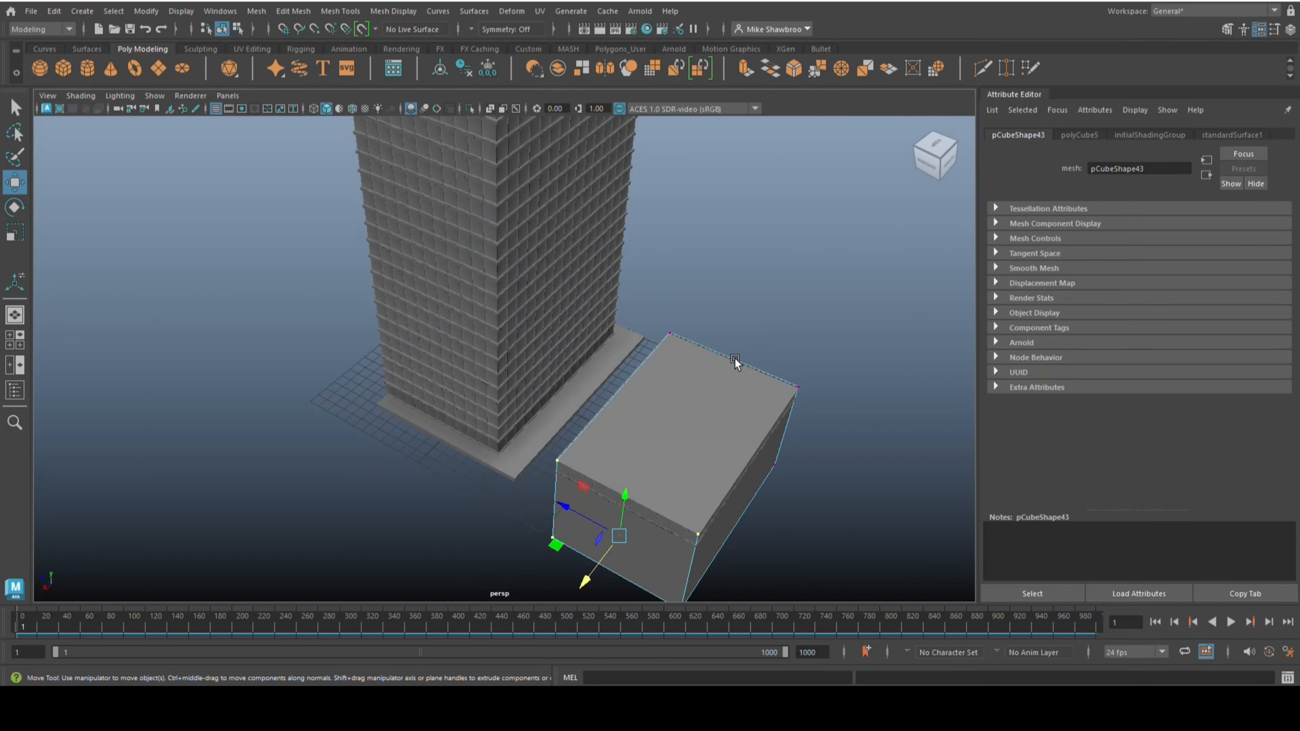
{"action": "middle_click_drag", "start_coordinate": [734, 387], "coordinate": [658, 228], "text": "alt"}
{"action": "left_click_drag", "start_coordinate": [724, 340], "coordinate": [691, 305], "text": "alt"}
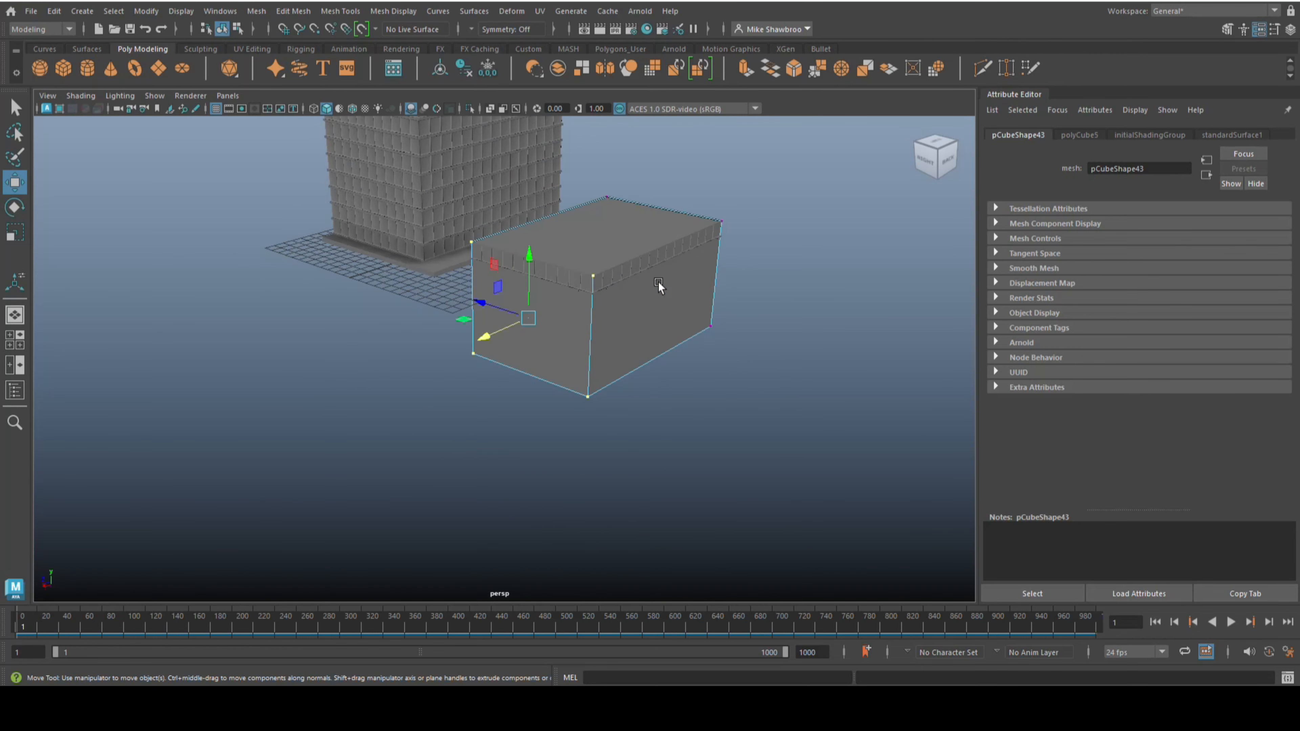
{"action": "right_click_drag", "start_coordinate": [605, 244], "coordinate": [639, 277]}
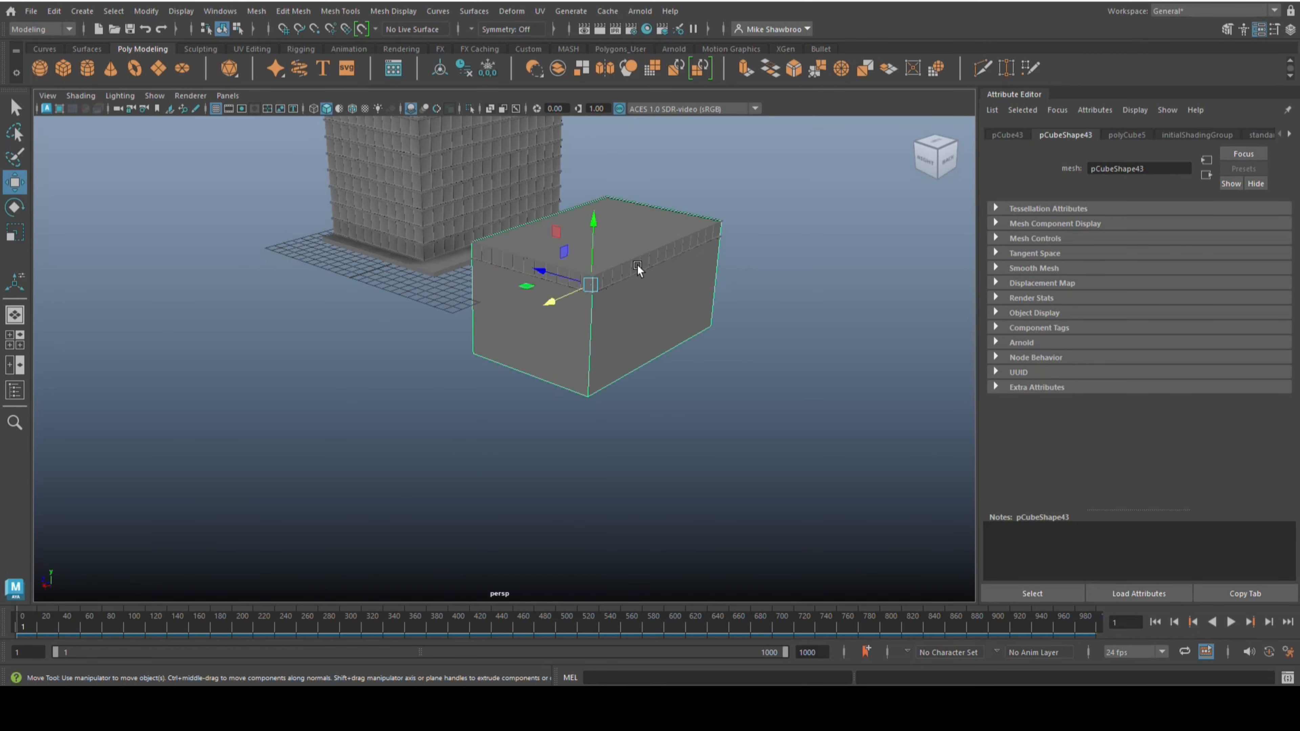
{"action": "left_click_drag", "start_coordinate": [683, 188], "coordinate": [704, 248]}
{"action": "left_click", "coordinate": [581, 366], "text": "ctrl"}
{"action": "left_click", "coordinate": [700, 349]}
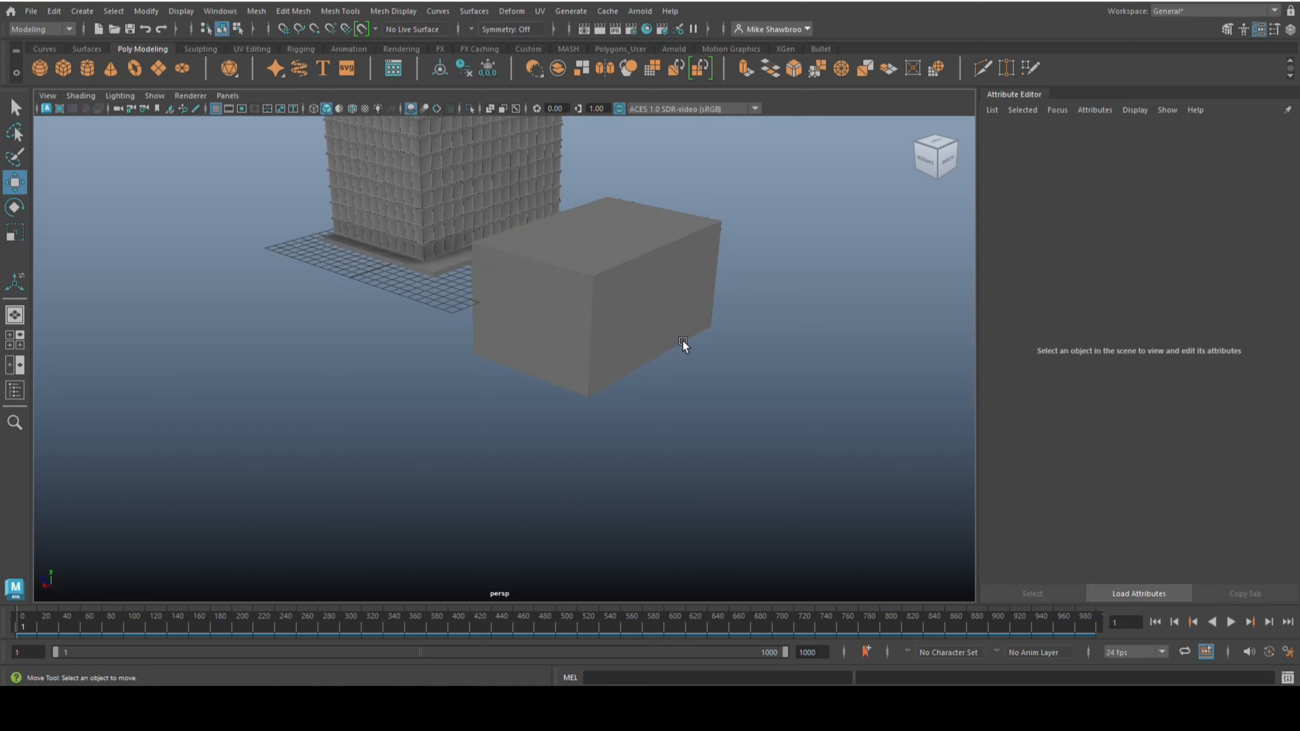
Step: Delete the top and bottom faces of the box to leave an open rectangular shell
{"action": "left_click", "coordinate": [583, 251]}
{"action": "right_click_drag", "start_coordinate": [633, 236], "coordinate": [630, 272]}
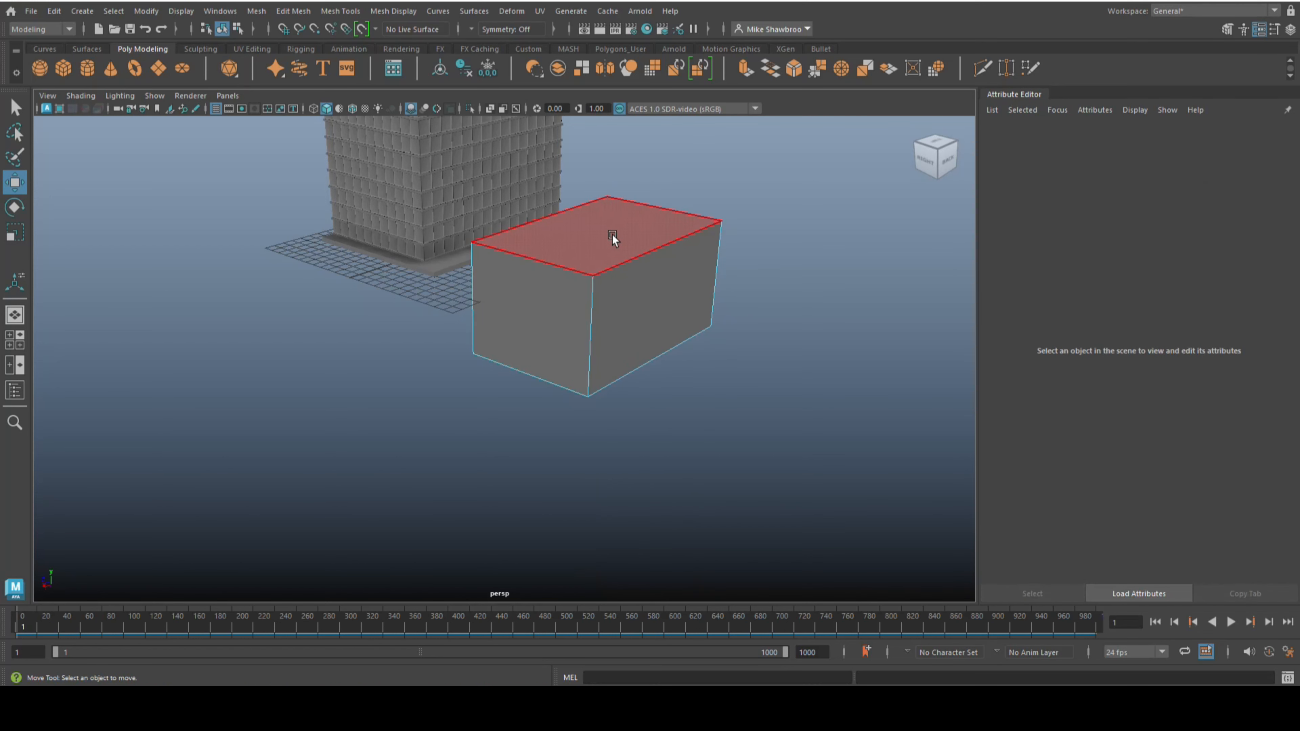
{"action": "left_click", "coordinate": [613, 235]}
{"action": "key", "text": "Delete"}
{"action": "left_click_drag", "start_coordinate": [688, 322], "coordinate": [628, 349], "text": "alt"}
{"action": "left_click", "coordinate": [627, 347]}
{"action": "key", "text": "Delete"}
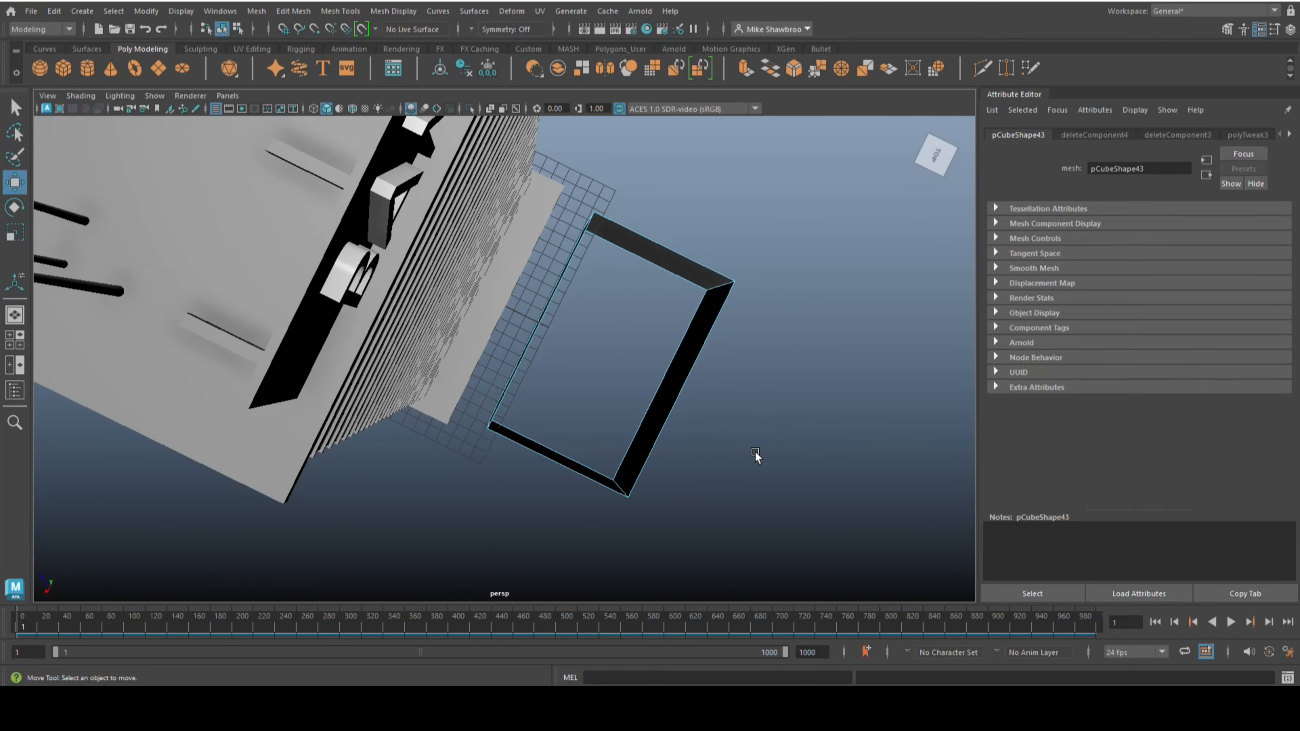
Step: Scale the open rectangular shell down along Y into a low wall ring
{"action": "left_click_drag", "start_coordinate": [799, 488], "coordinate": [863, 407], "text": "alt"}
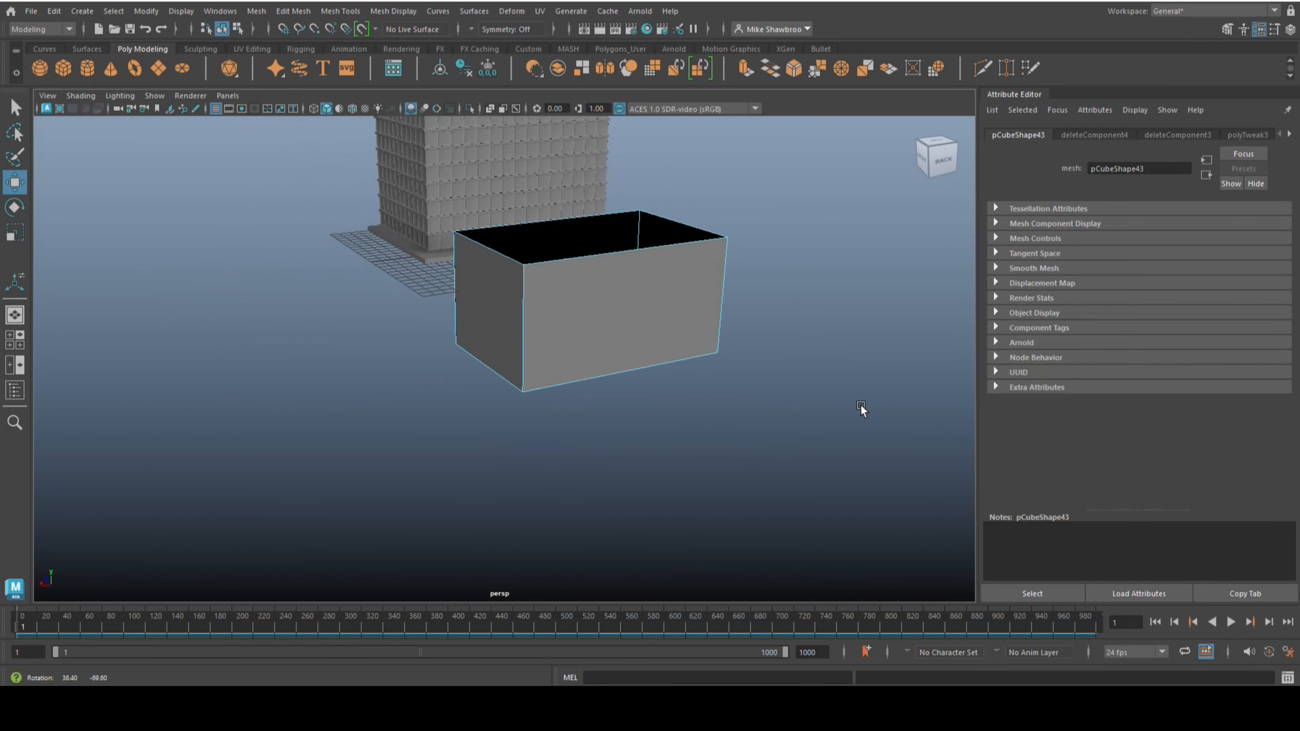
{"action": "right_click", "coordinate": [638, 280]}
{"action": "left_click", "coordinate": [688, 263]}
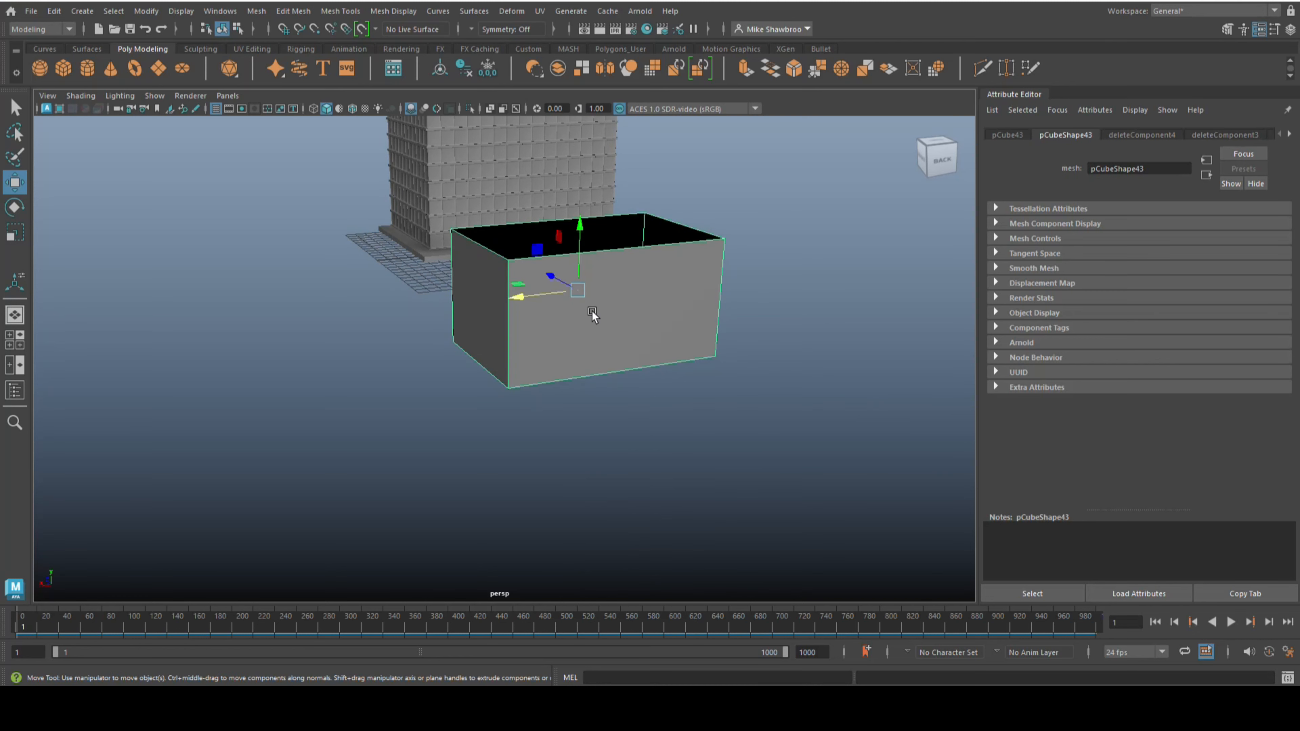
{"action": "key", "text": "r"}
{"action": "left_click_drag", "start_coordinate": [581, 231], "coordinate": [594, 304]}
{"action": "key", "text": "w"}
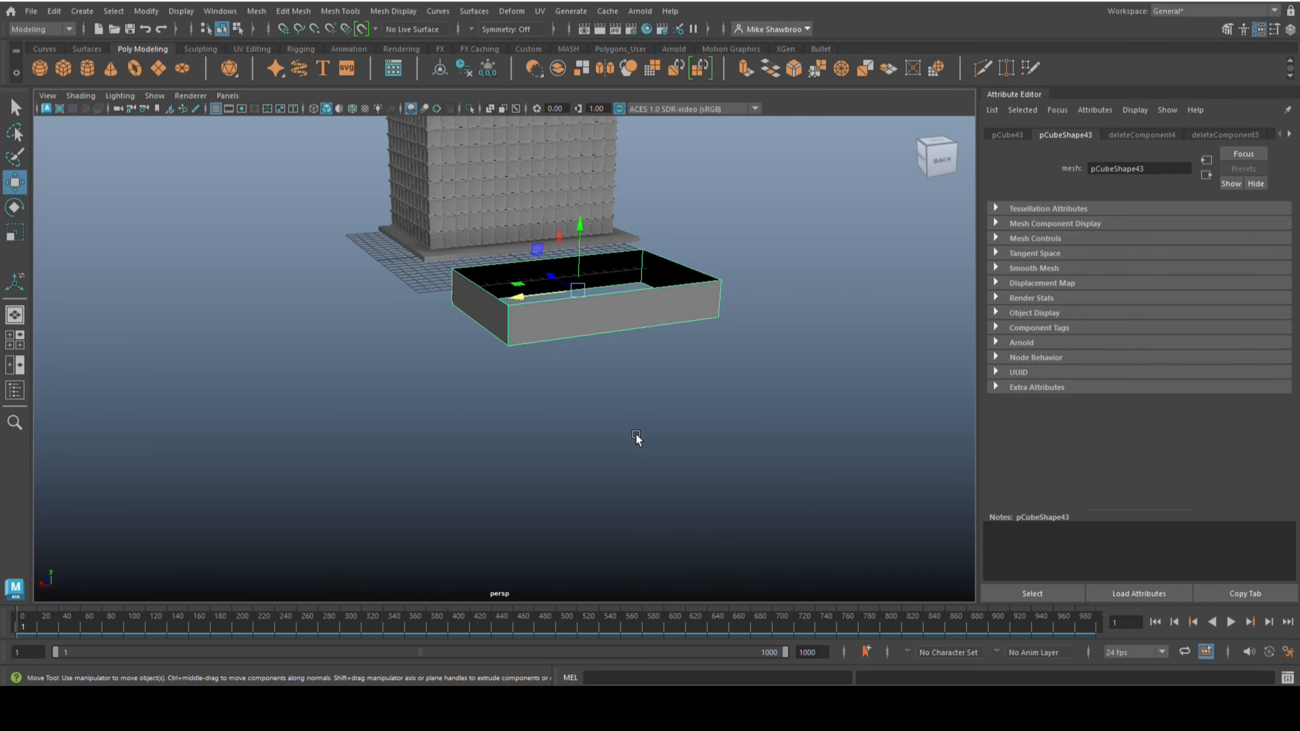
{"action": "left_click_drag", "start_coordinate": [608, 437], "coordinate": [720, 450], "text": "alt"}
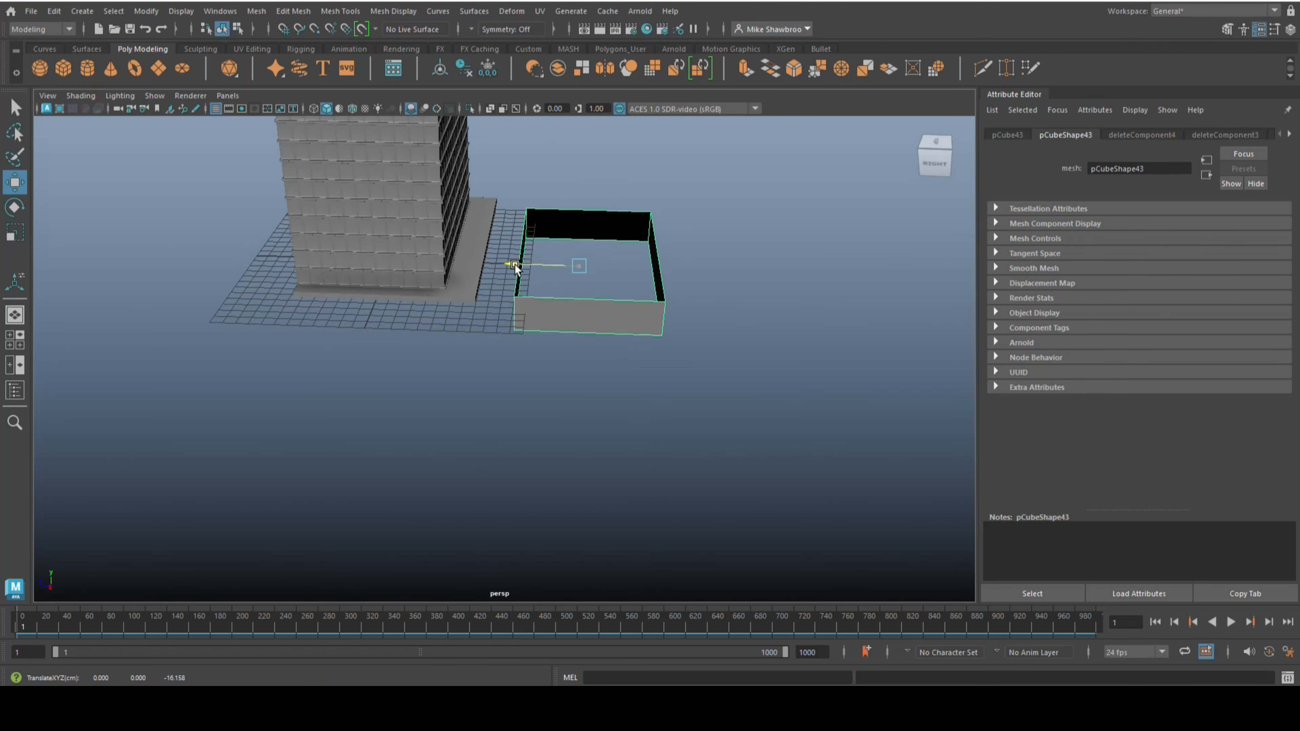
Step: Move the wall ring along Z beneath the tower and align it with the floor outline in the top view
{"action": "left_click_drag", "start_coordinate": [511, 268], "coordinate": [40, 351]}
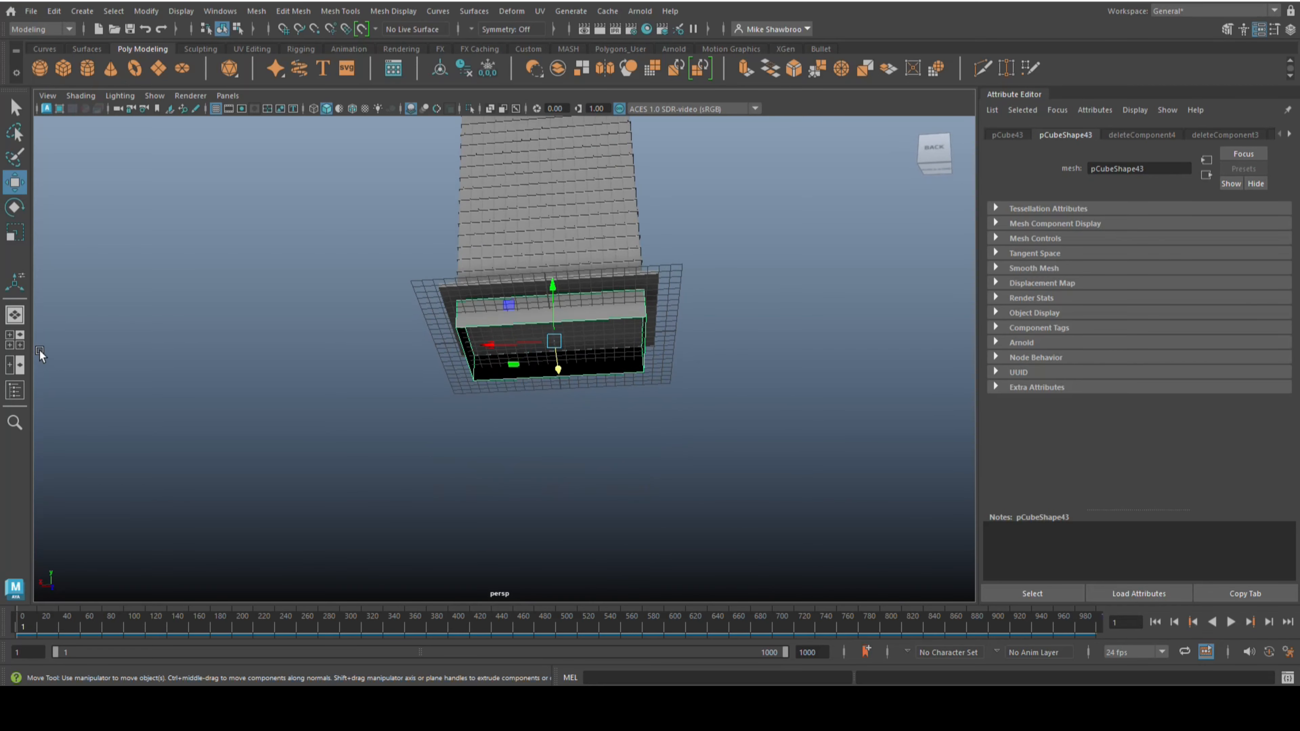
{"action": "left_click", "coordinate": [24, 338]}
{"action": "key", "text": "space"}
{"action": "key", "text": "a"}
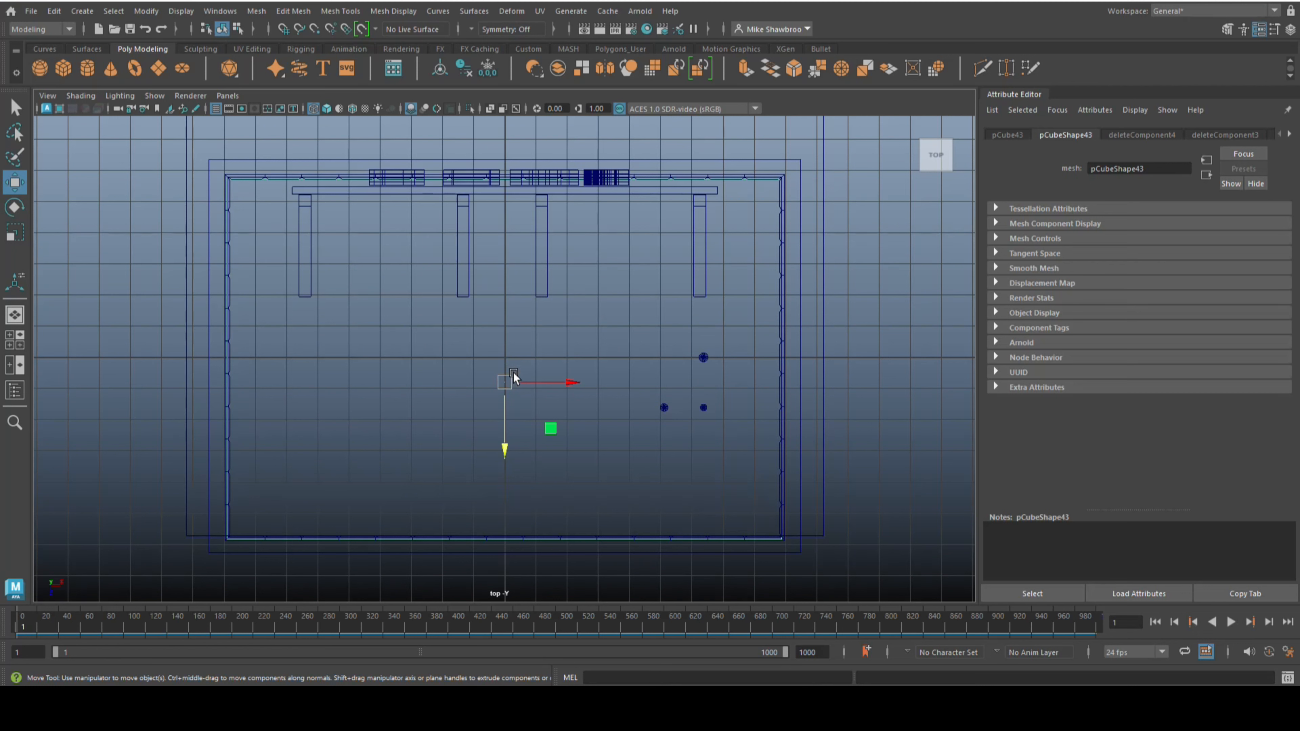
{"action": "left_click_drag", "start_coordinate": [503, 449], "coordinate": [505, 451]}
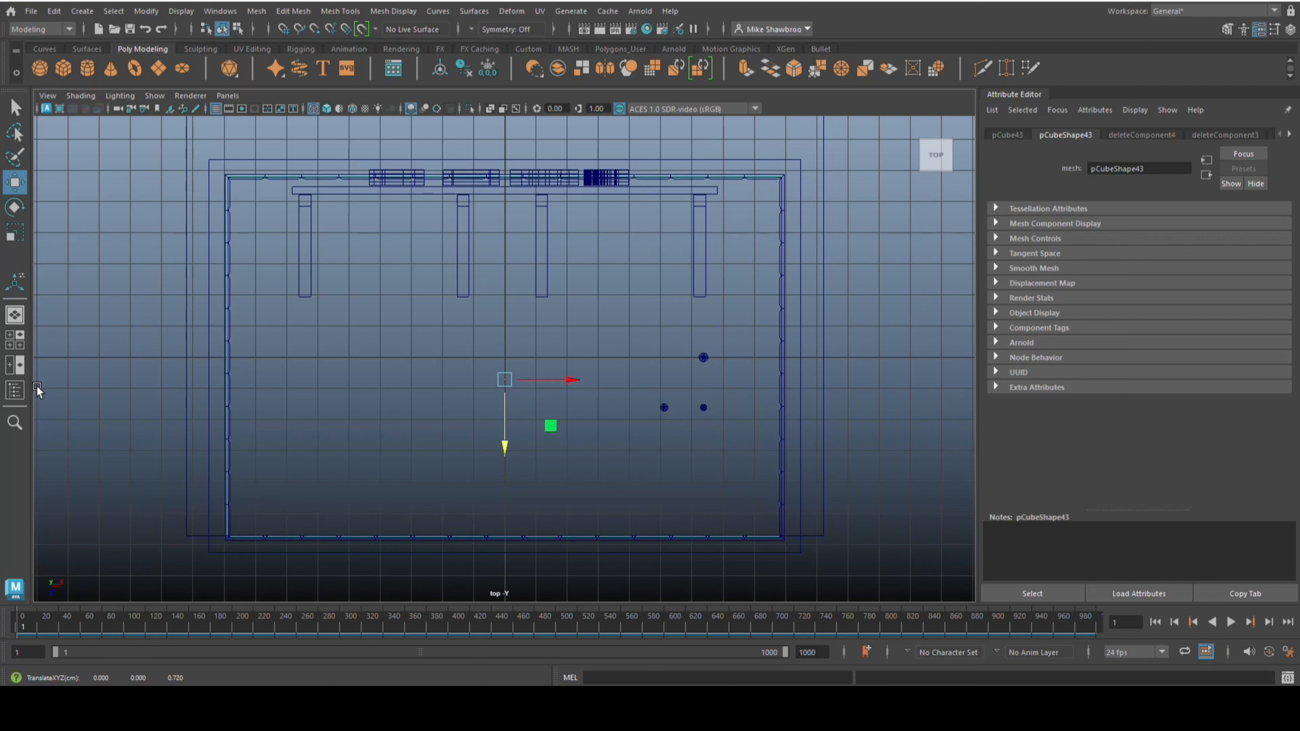
Step: Return to the perspective view, select the whole building with its wall ring and raise it along Y above the grid
{"action": "left_click", "coordinate": [20, 340]}
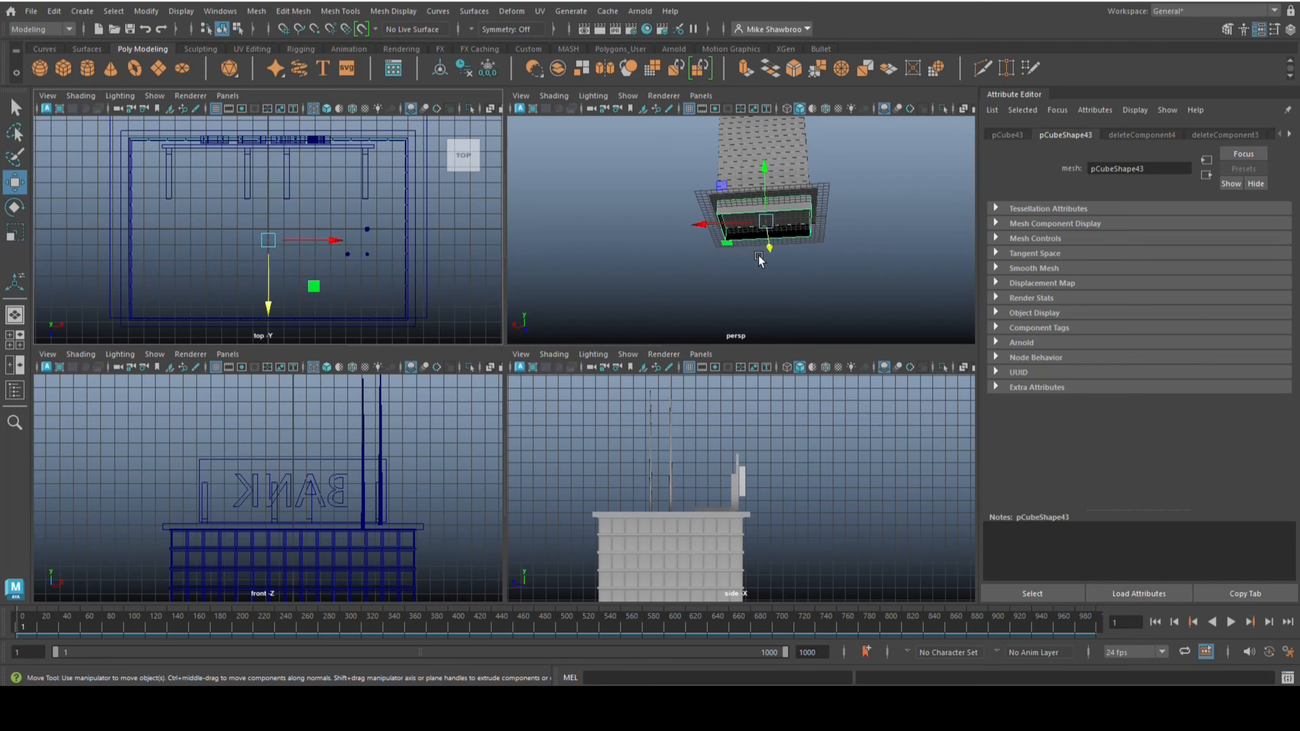
{"action": "key", "text": "space"}
{"action": "scroll", "coordinate": [520, 331], "scroll_direction": "down", "scroll_amount": 10}
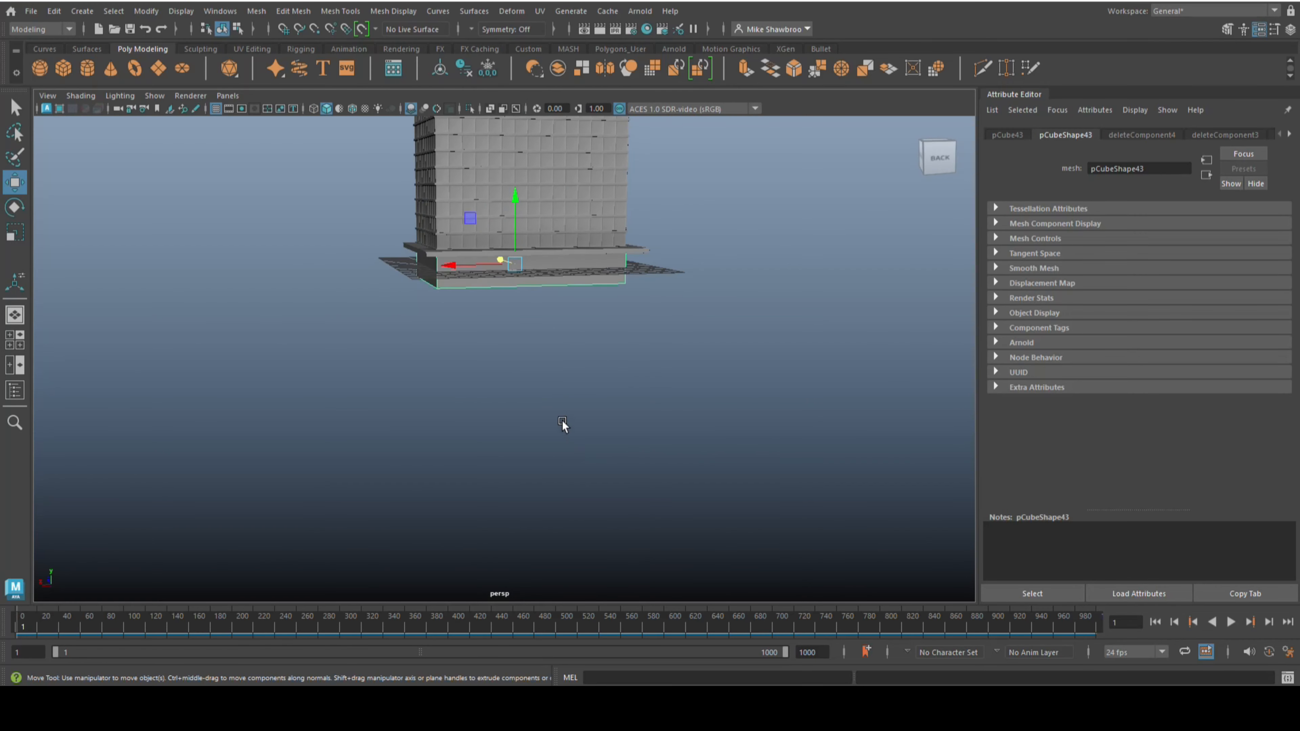
{"action": "left_click_drag", "start_coordinate": [407, 192], "coordinate": [676, 561]}
{"action": "scroll", "coordinate": [540, 254], "scroll_direction": "up", "scroll_amount": 4}
{"action": "left_click_drag", "start_coordinate": [524, 162], "coordinate": [526, 156]}
{"action": "key", "text": "f"}
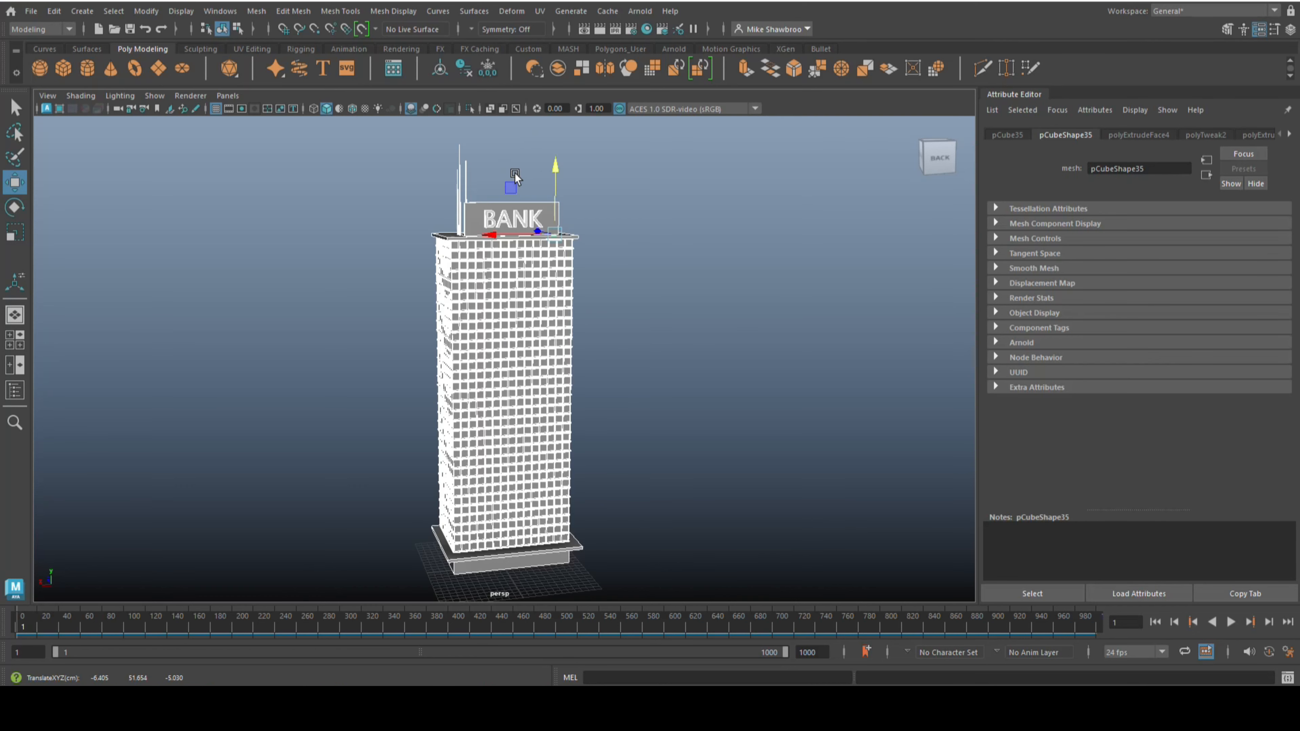
Step: Lower the selected building slightly along Y in the front view to bring the wall ring's base to the grid
{"action": "middle_click_drag", "start_coordinate": [620, 402], "coordinate": [629, 245], "text": "alt"}
{"action": "scroll", "coordinate": [640, 272], "scroll_direction": "up", "scroll_amount": 1}
{"action": "scroll", "coordinate": [632, 278], "scroll_direction": "down", "scroll_amount": 3}
{"action": "scroll", "coordinate": [632, 278], "scroll_direction": "up", "scroll_amount": 1}
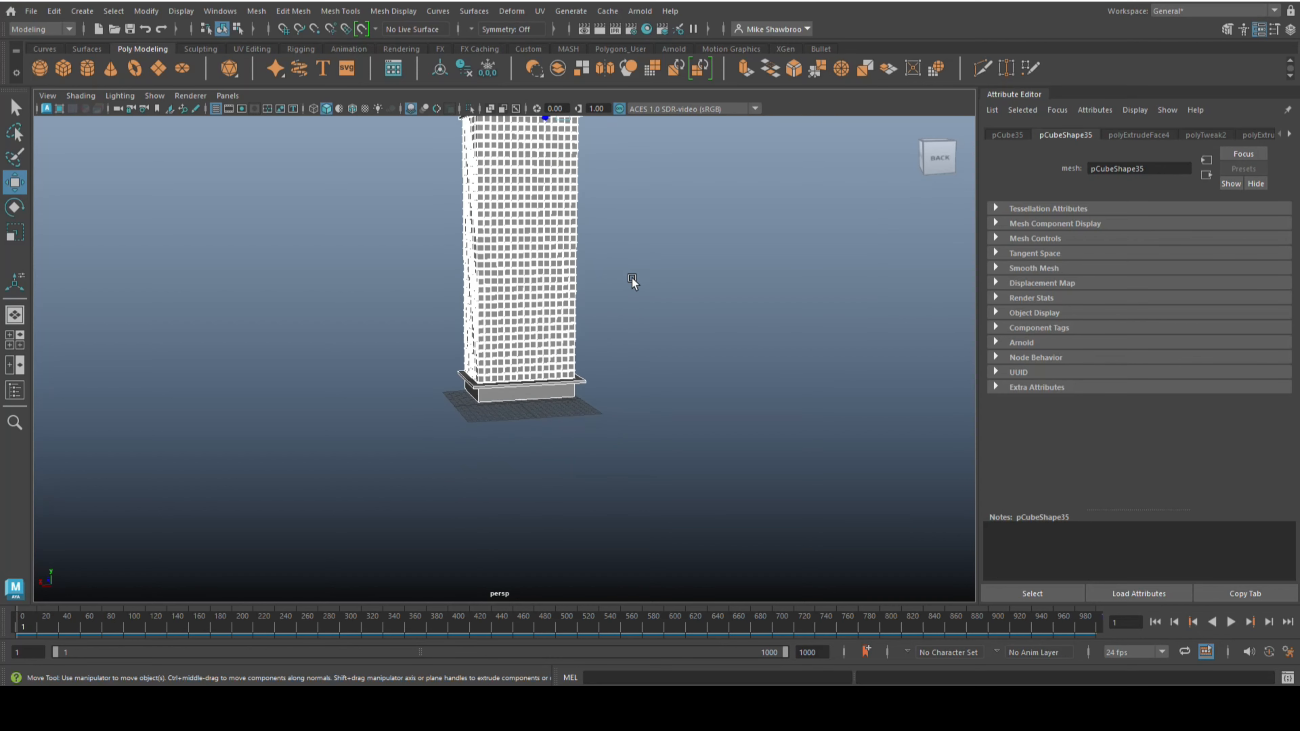
{"action": "left_click_drag", "start_coordinate": [632, 278], "coordinate": [654, 302], "text": "alt"}
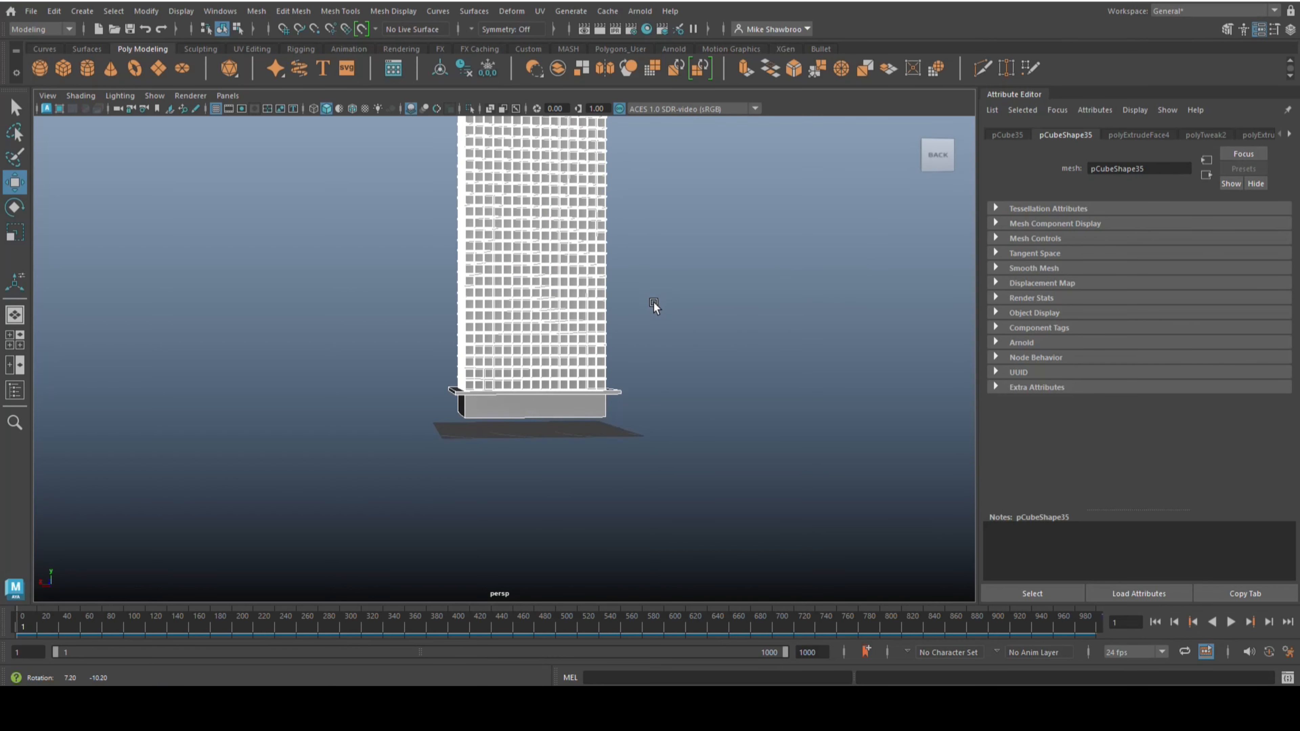
{"action": "key", "text": "space"}
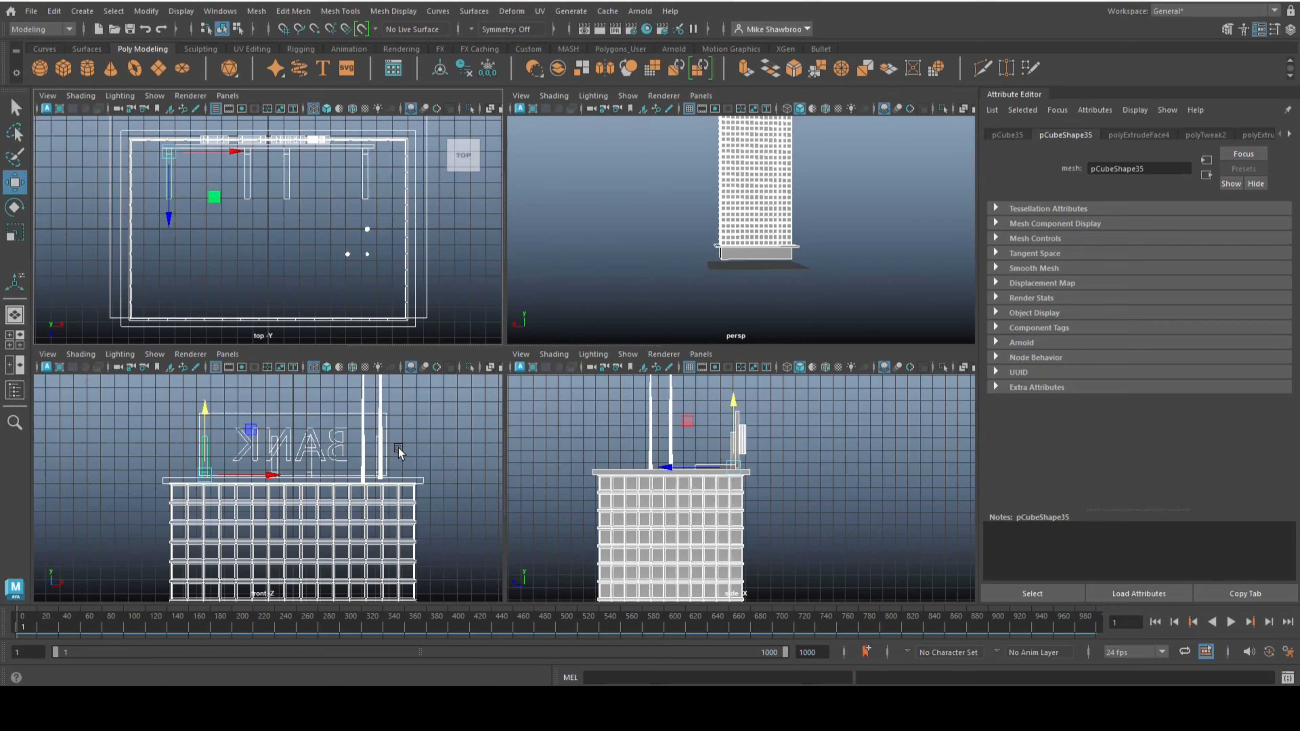
{"action": "key", "text": "space"}
{"action": "scroll", "coordinate": [646, 493], "scroll_direction": "down", "scroll_amount": 4}
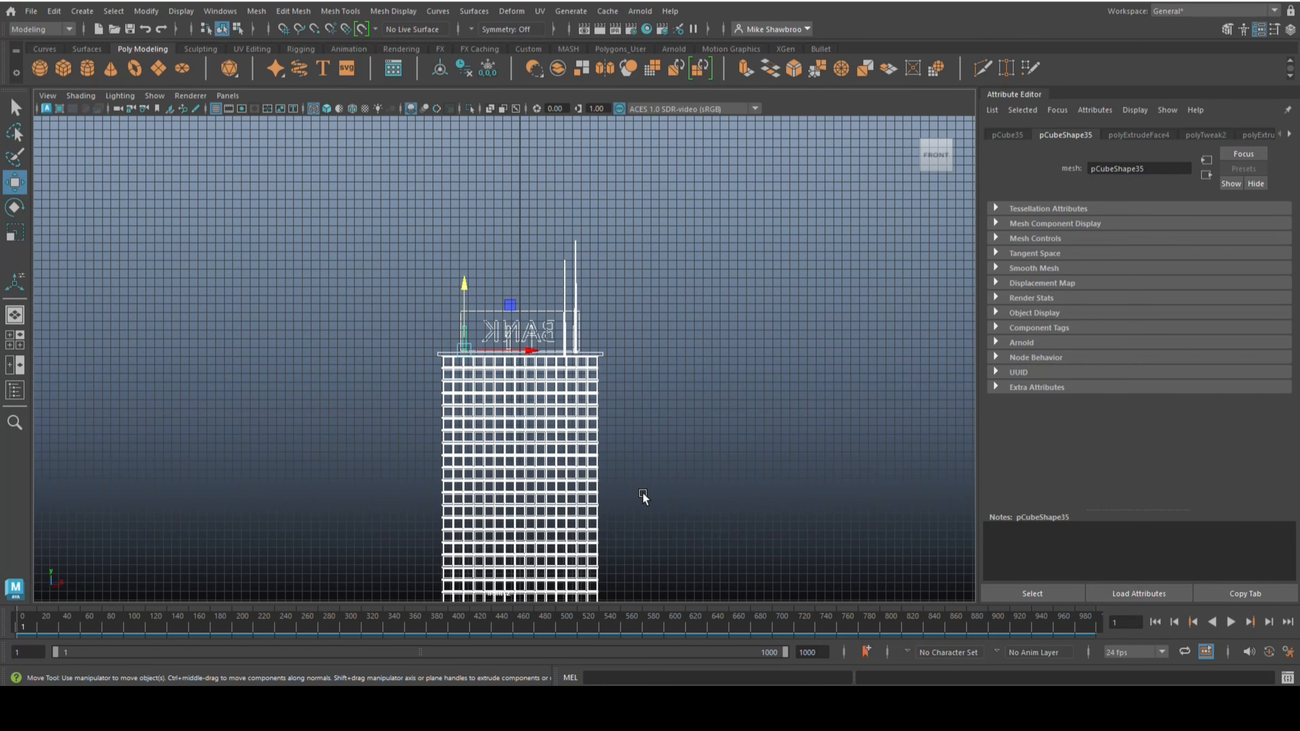
{"action": "middle_click_drag", "start_coordinate": [643, 492], "coordinate": [647, 288], "text": "alt"}
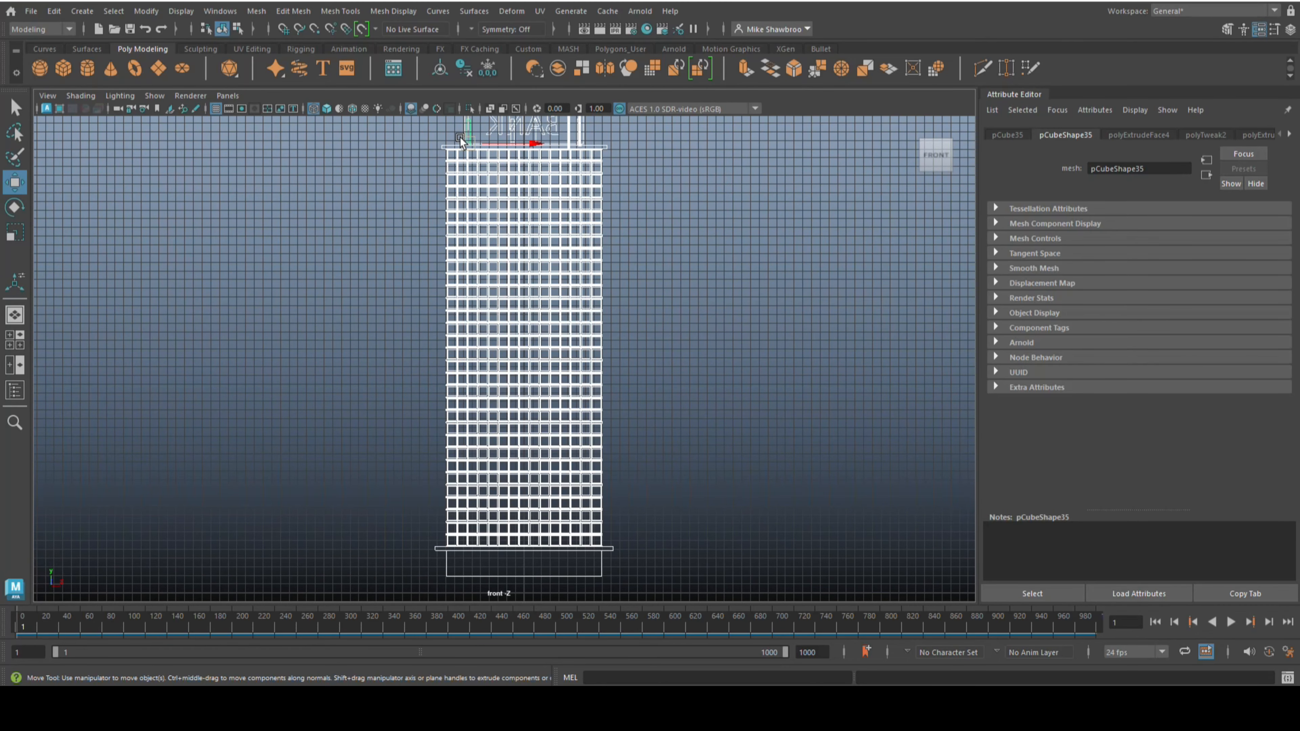
{"action": "scroll", "coordinate": [605, 306], "scroll_direction": "down", "scroll_amount": 3}
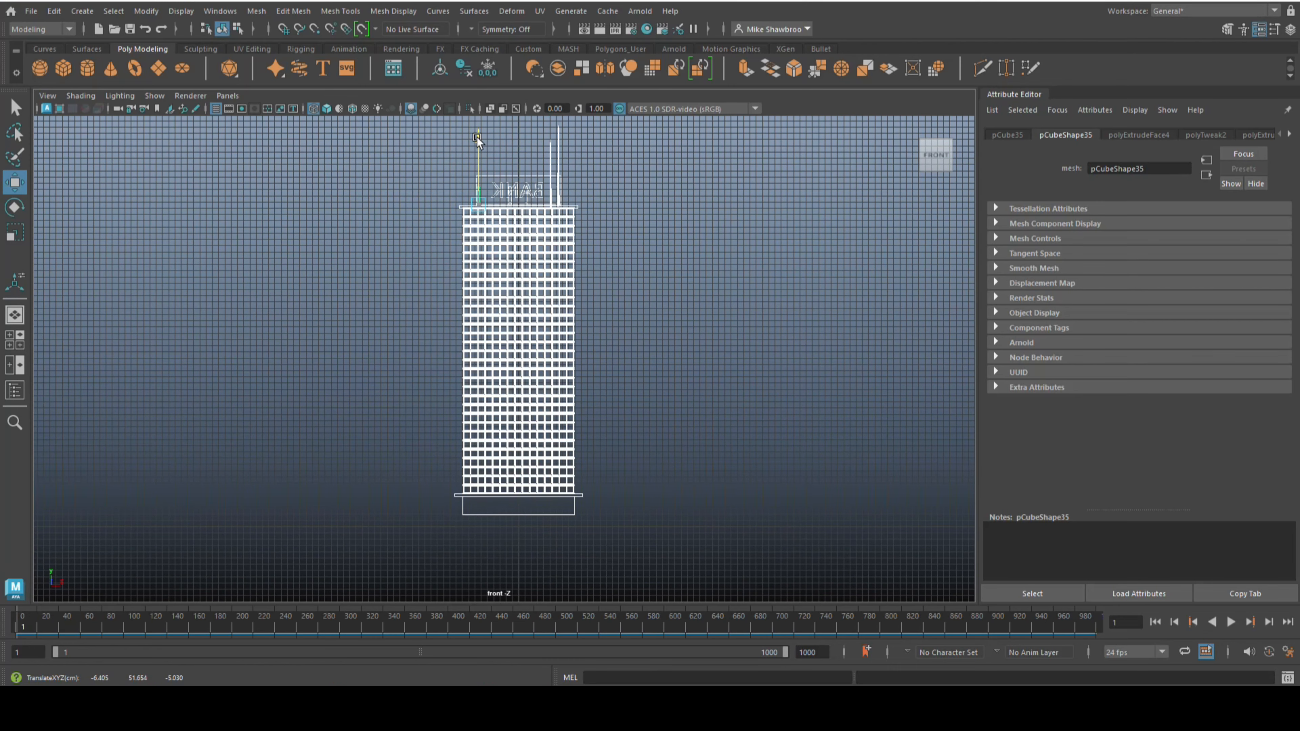
{"action": "left_click_drag", "start_coordinate": [477, 137], "coordinate": [479, 151]}
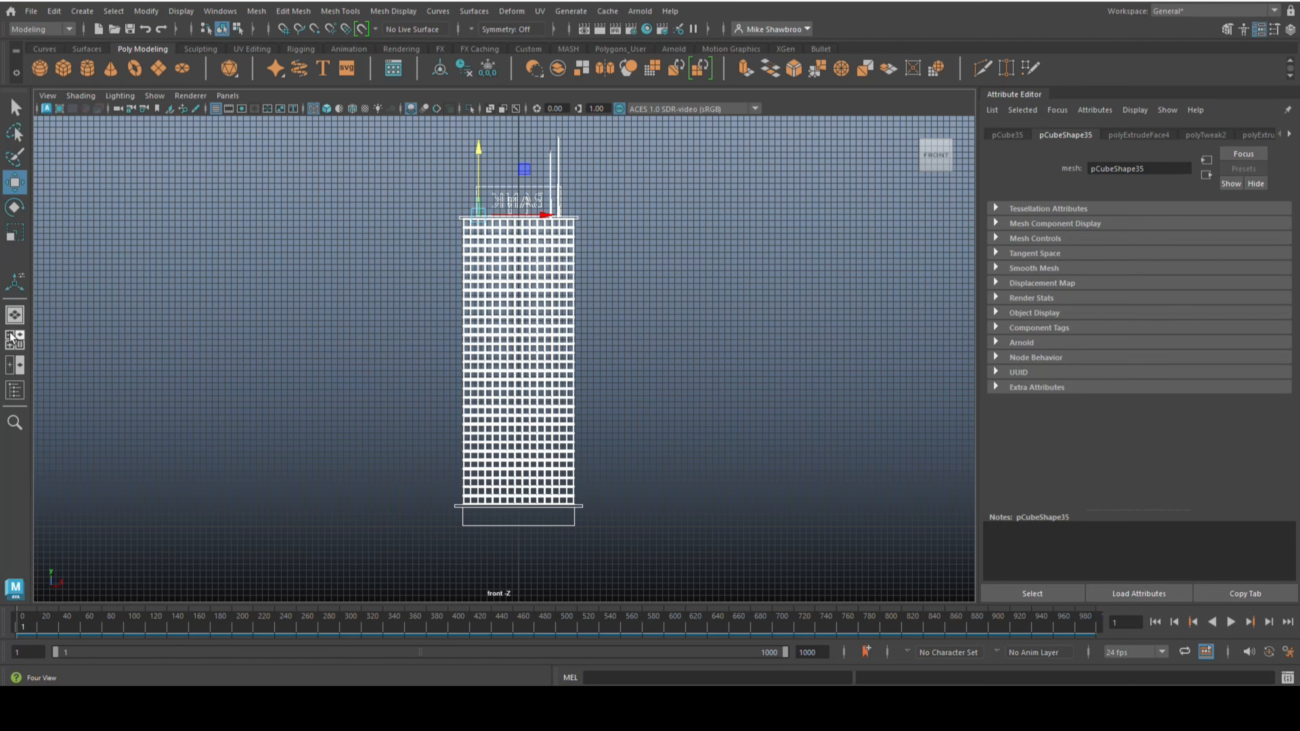
Step: Return to the perspective view, add a polygon cube and move it along Z clear of the building's base
{"action": "left_click", "coordinate": [17, 349]}
{"action": "key", "text": "space"}
{"action": "scroll", "coordinate": [766, 339], "scroll_direction": "up", "scroll_amount": 4}
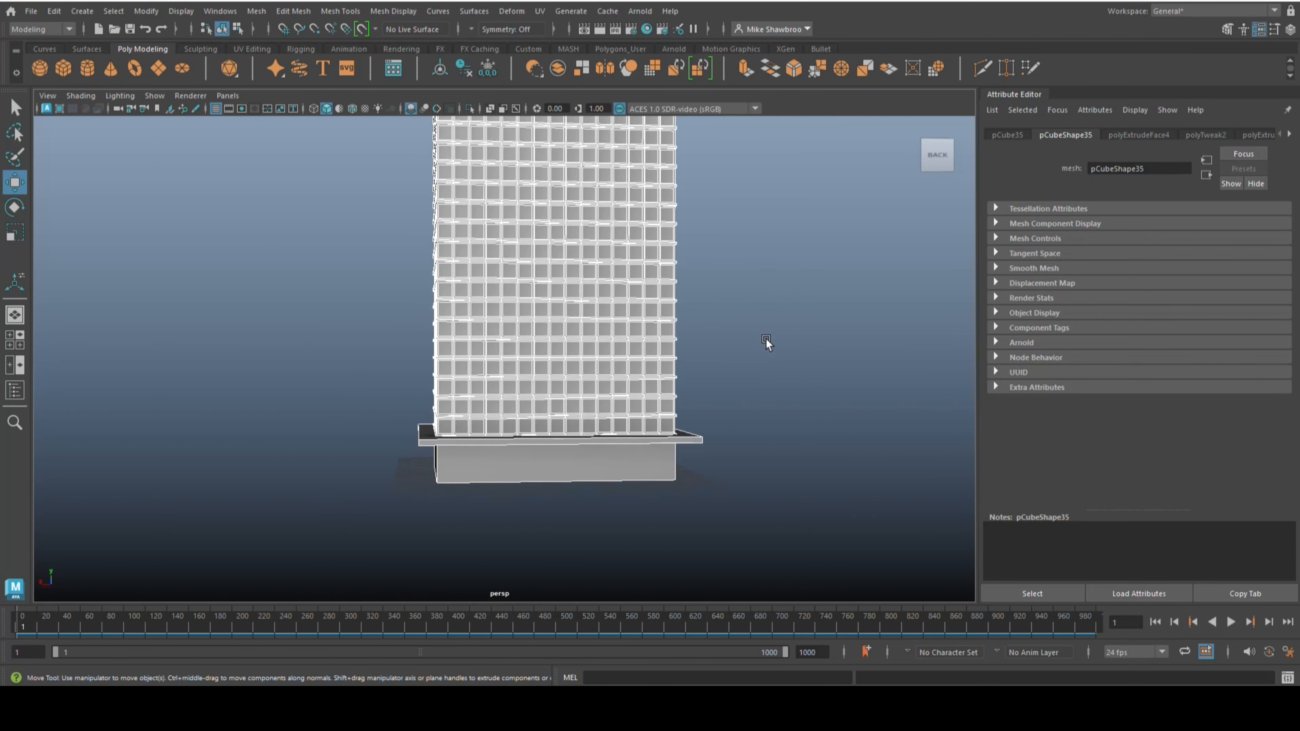
{"action": "left_click_drag", "start_coordinate": [753, 363], "coordinate": [700, 383], "text": "alt"}
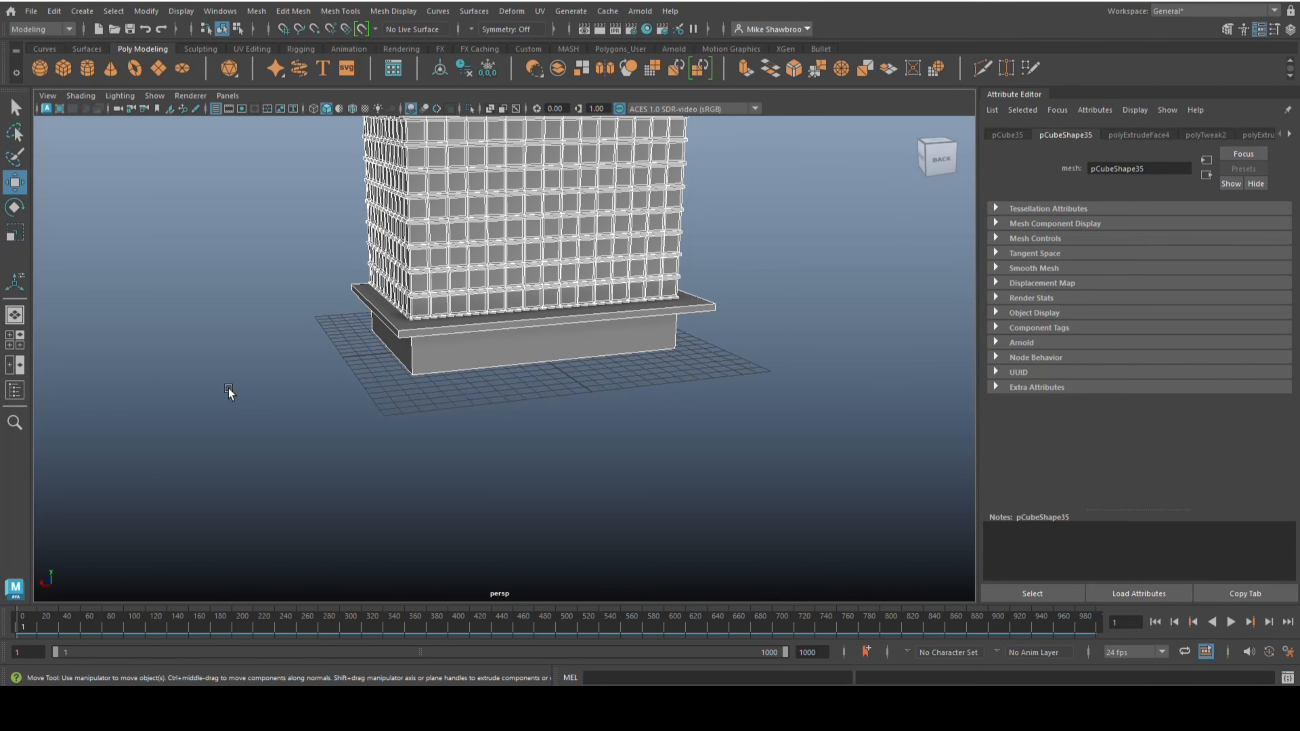
{"action": "scroll", "coordinate": [228, 389], "scroll_direction": "down", "scroll_amount": 2}
{"action": "left_click", "coordinate": [65, 81]}
{"action": "mouse_move", "coordinate": [481, 452]}
{"action": "left_mouse_down", "text": "alt"}
{"action": "mouse_move", "coordinate": [519, 468]}
{"action": "mouse_move", "coordinate": [504, 446]}
{"action": "left_mouse_up", "text": "alt"}
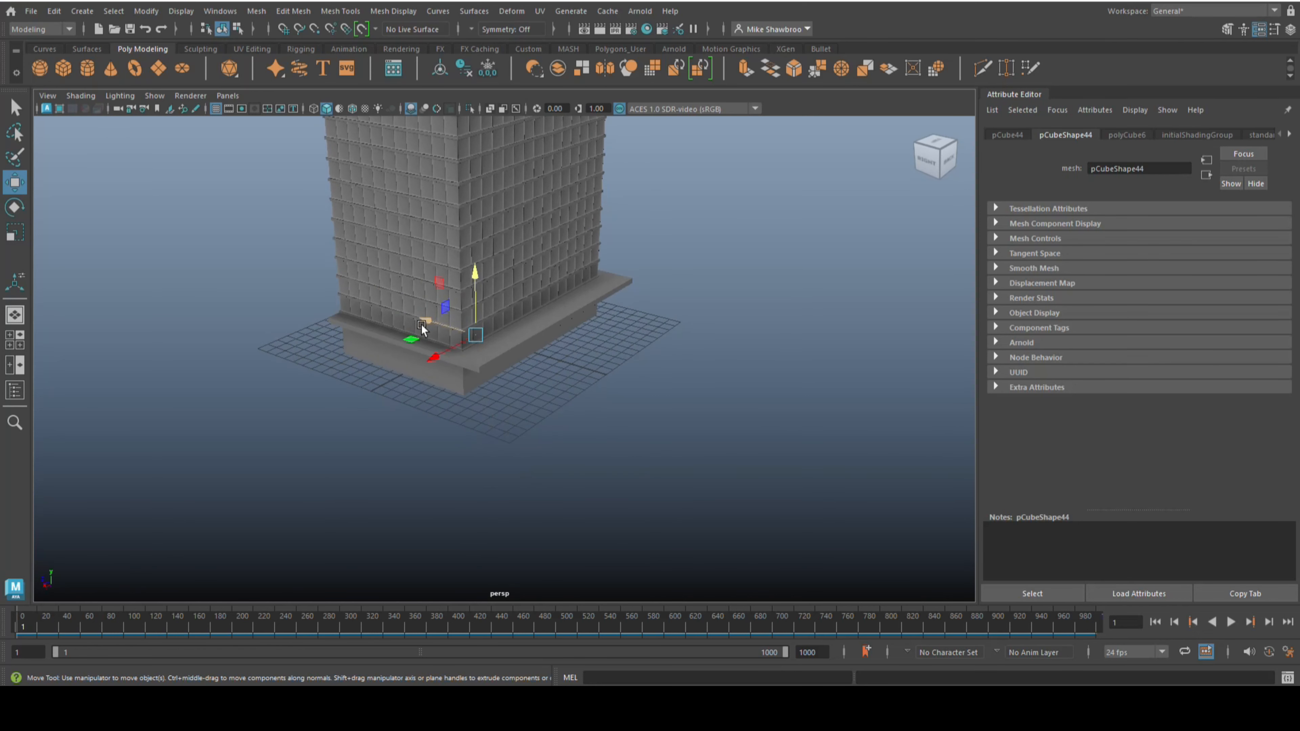
{"action": "left_click_drag", "start_coordinate": [438, 323], "coordinate": [585, 452]}
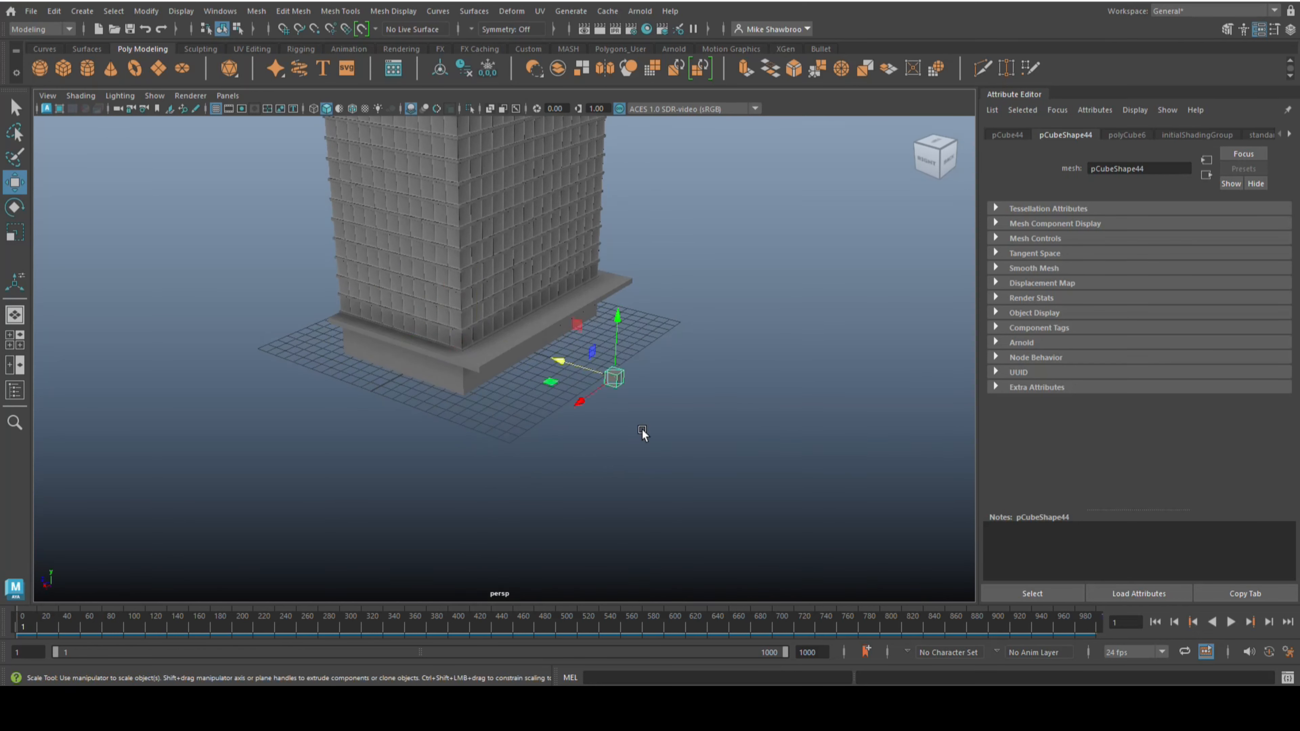
Step: Stretch the new cube along Y into a tall column with a scale of about 7.46
{"action": "key", "text": "r"}
{"action": "left_click_drag", "start_coordinate": [618, 320], "coordinate": [620, 174]}
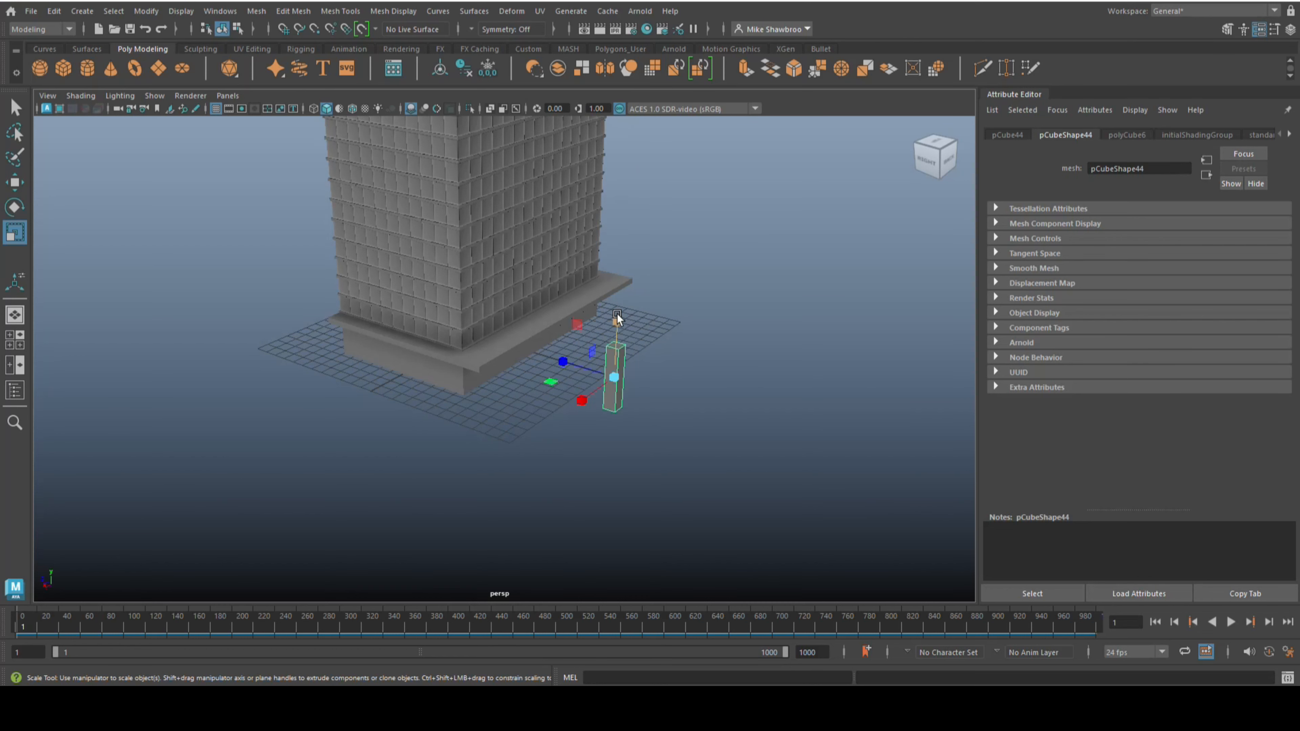
{"action": "left_click_drag", "start_coordinate": [617, 314], "coordinate": [618, 292]}
Step: Delete the top and bottom faces of the column
{"action": "right_click_drag", "start_coordinate": [756, 302], "coordinate": [757, 339]}
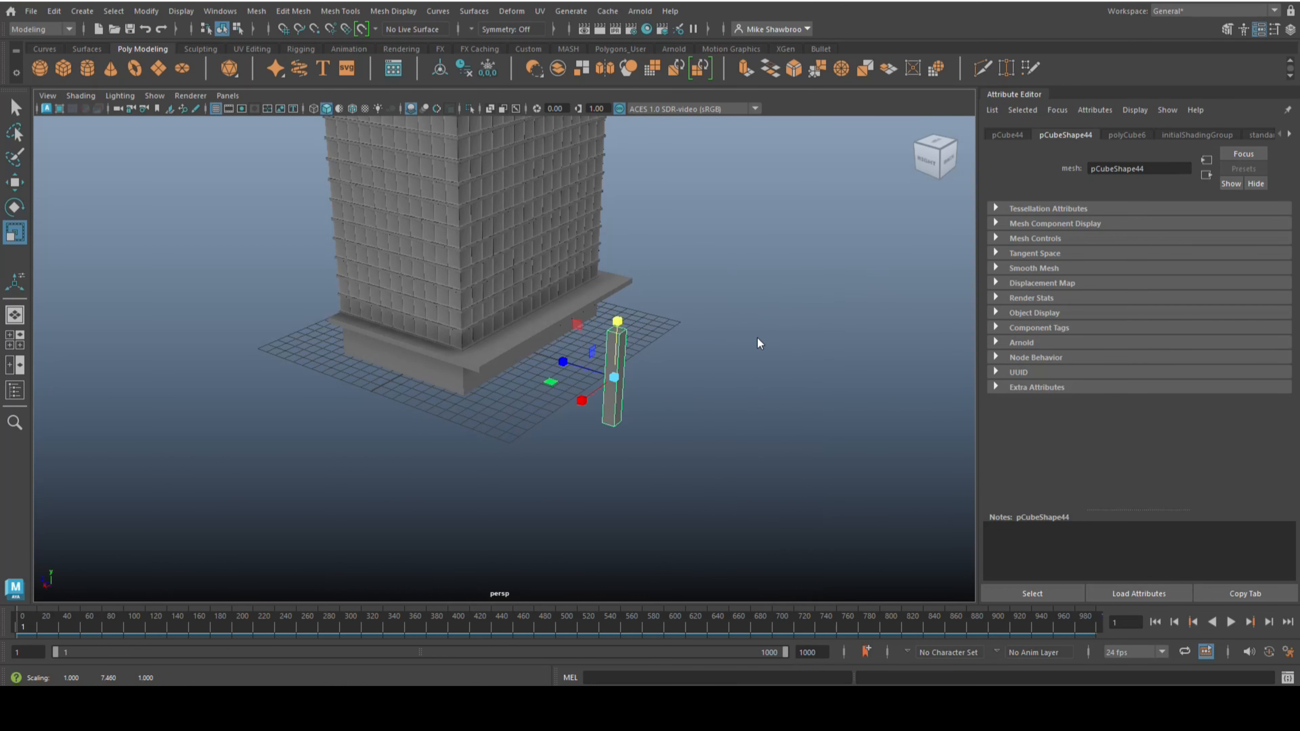
{"action": "scroll", "coordinate": [759, 382], "scroll_direction": "up", "scroll_amount": 4}
{"action": "left_click_drag", "start_coordinate": [756, 399], "coordinate": [766, 427], "text": "alt"}
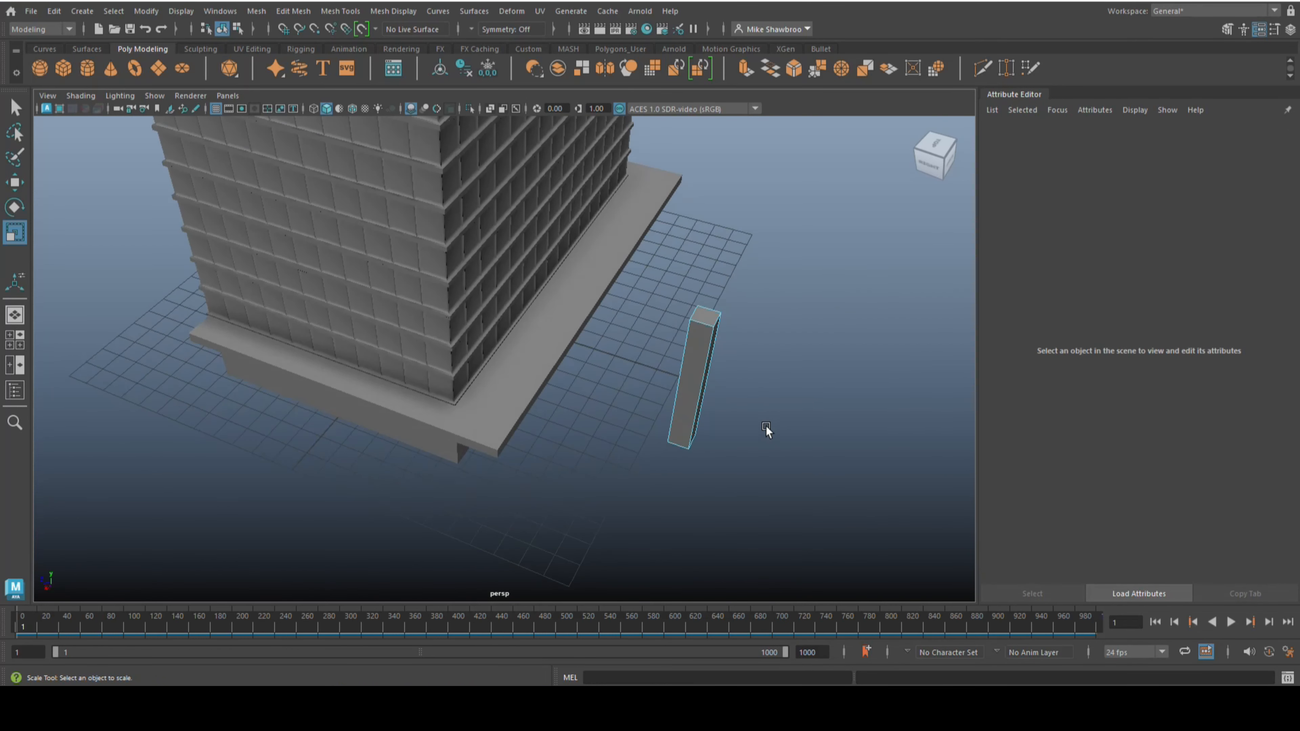
{"action": "left_click", "coordinate": [712, 319]}
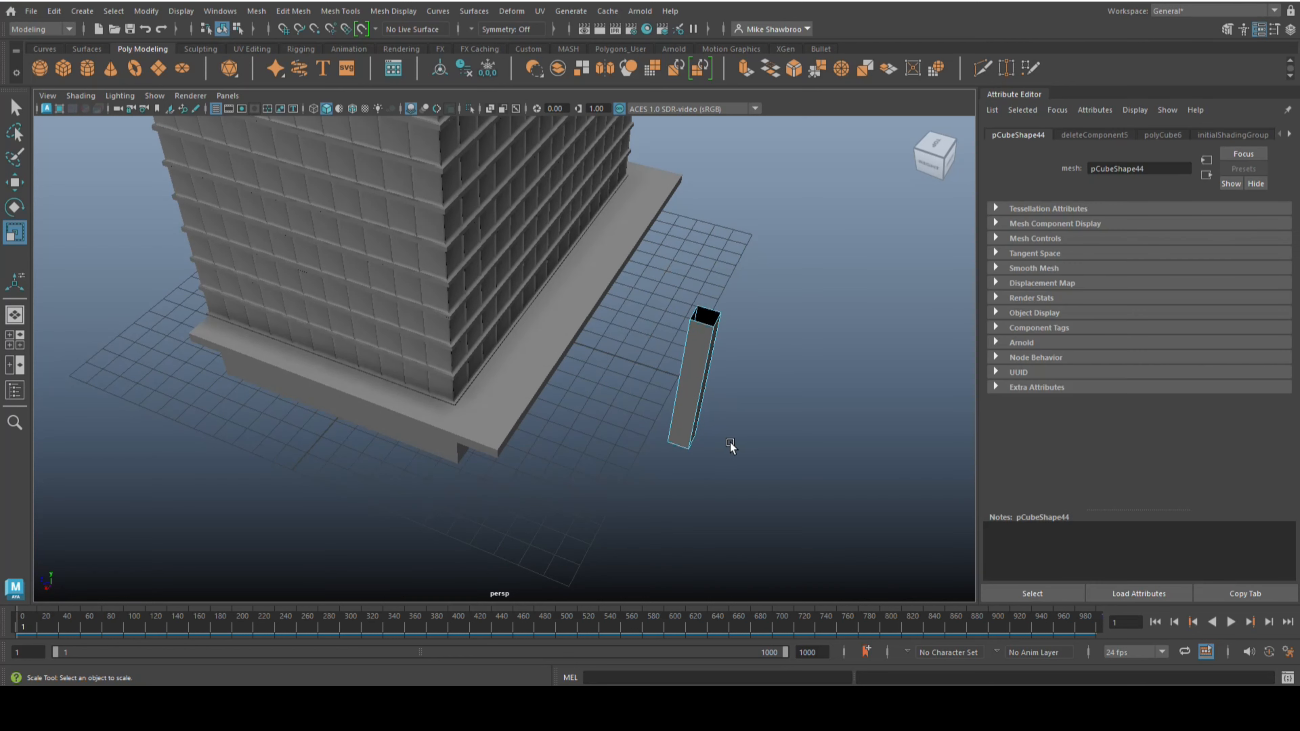
{"action": "left_click_drag", "start_coordinate": [731, 444], "coordinate": [713, 369], "text": "alt"}
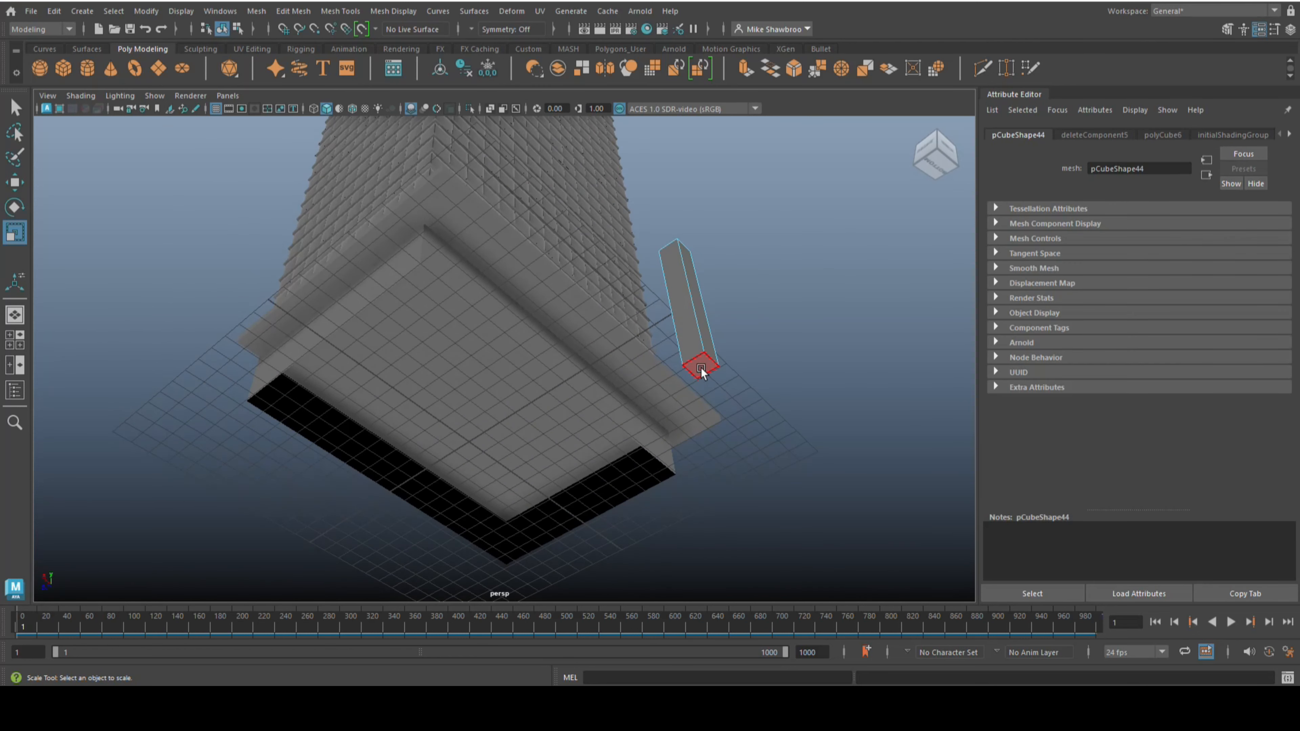
{"action": "key", "text": "Delete"}
Step: Delete the column's side face that faces the building and return the column to object mode
{"action": "left_click_drag", "start_coordinate": [749, 423], "coordinate": [821, 514], "text": "alt"}
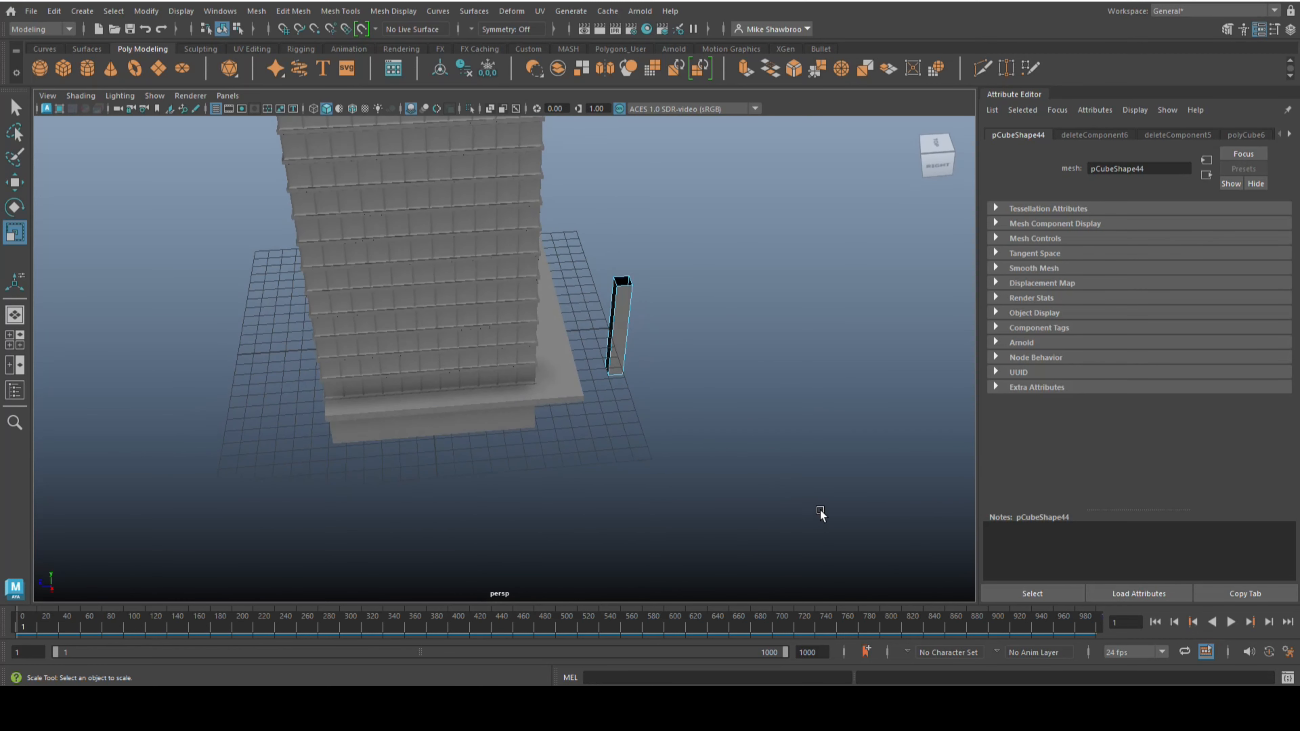
{"action": "left_click", "coordinate": [608, 311]}
{"action": "key", "text": "Delete"}
{"action": "scroll", "coordinate": [714, 404], "scroll_direction": "up", "scroll_amount": 3}
{"action": "left_click_drag", "start_coordinate": [714, 402], "coordinate": [669, 429], "text": "alt"}
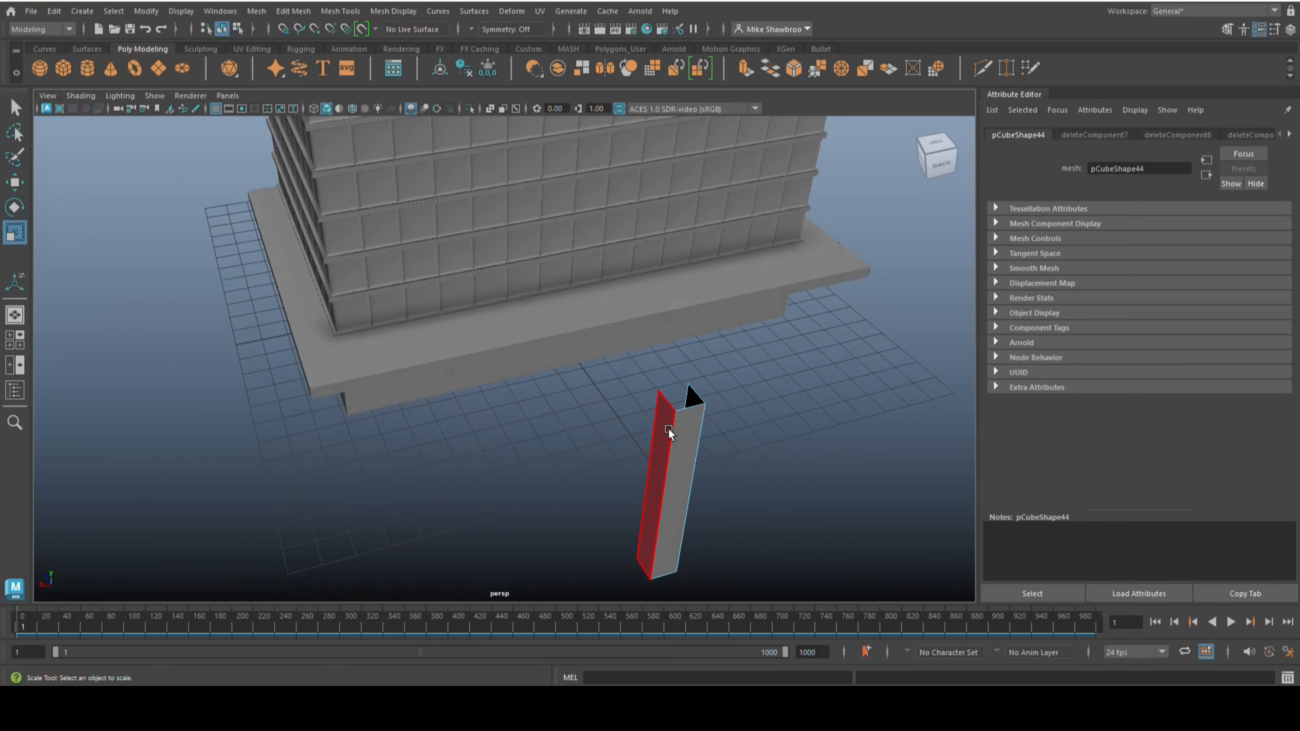
{"action": "right_click", "coordinate": [670, 431]}
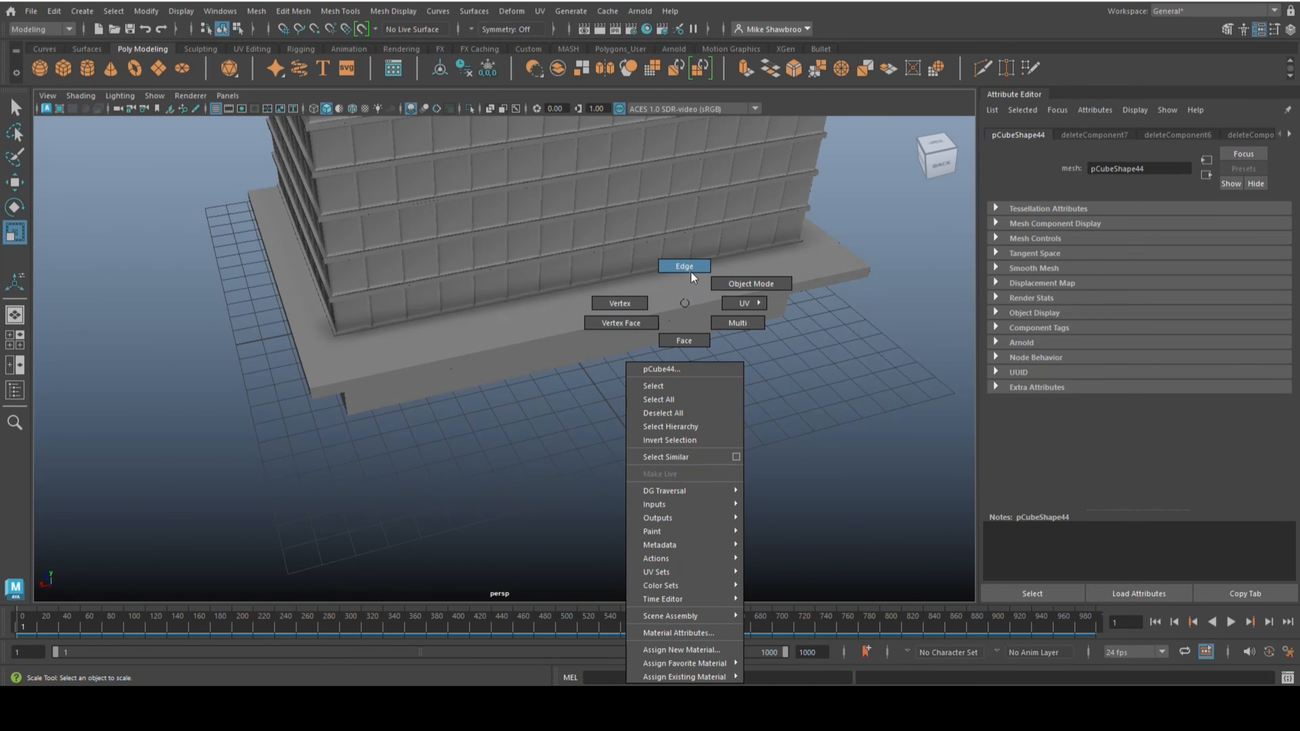
{"action": "right_click_drag", "start_coordinate": [682, 352], "coordinate": [683, 354]}
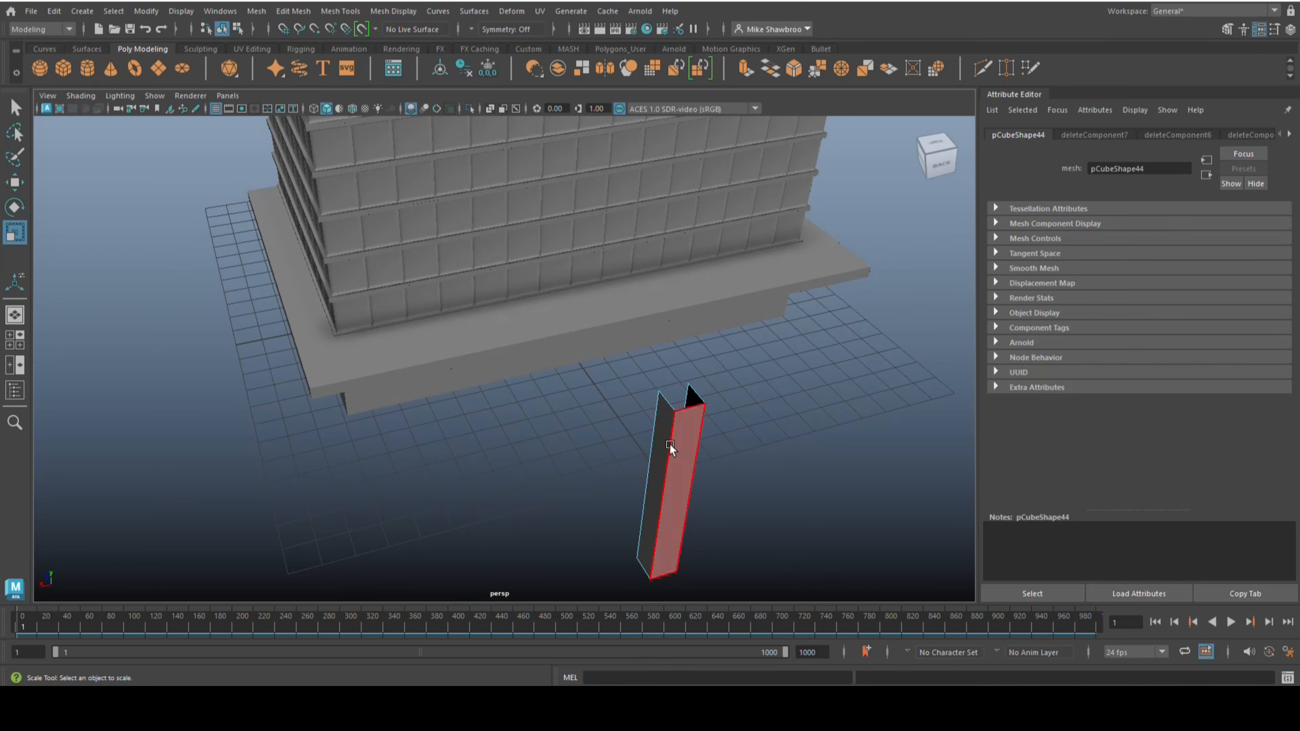
{"action": "scroll", "coordinate": [628, 462], "scroll_direction": "down", "scroll_amount": 3}
{"action": "scroll", "coordinate": [628, 462], "scroll_direction": "down", "scroll_amount": 2}
{"action": "left_click_drag", "start_coordinate": [620, 469], "coordinate": [652, 437], "text": "alt"}
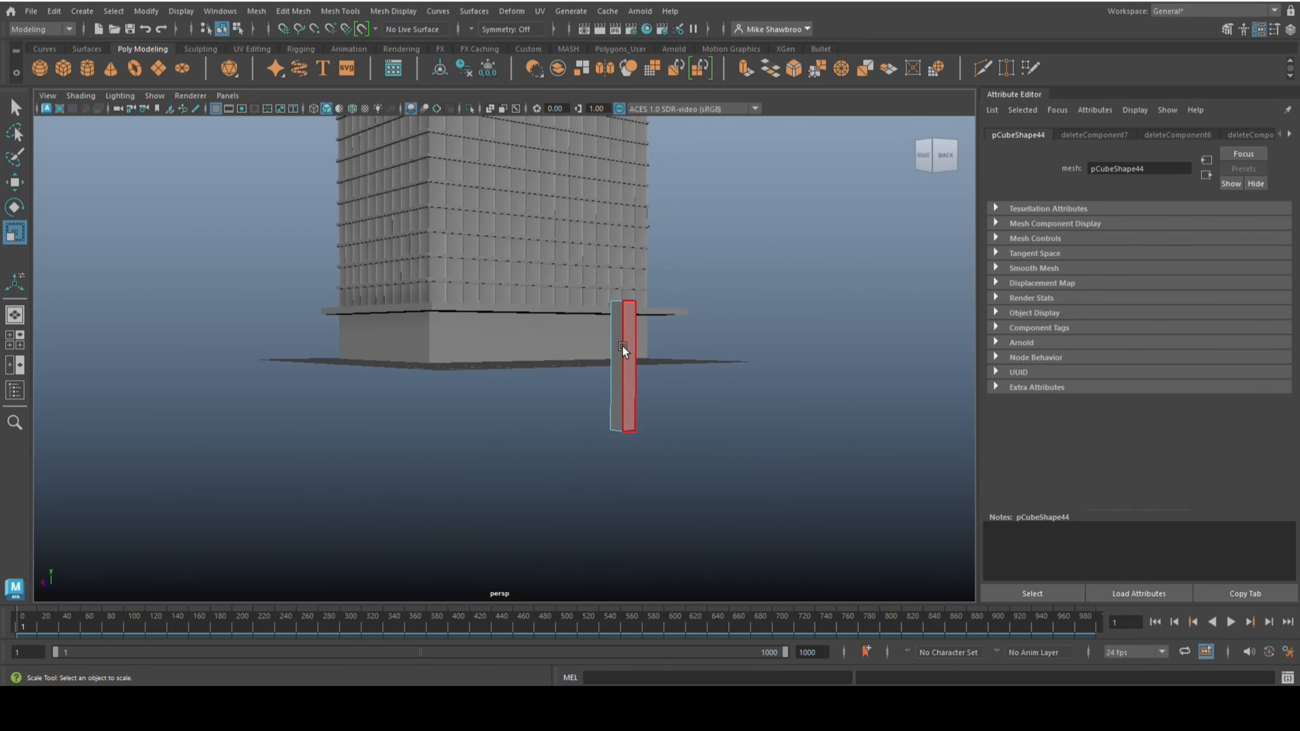
{"action": "right_click_drag", "start_coordinate": [636, 318], "coordinate": [694, 284]}
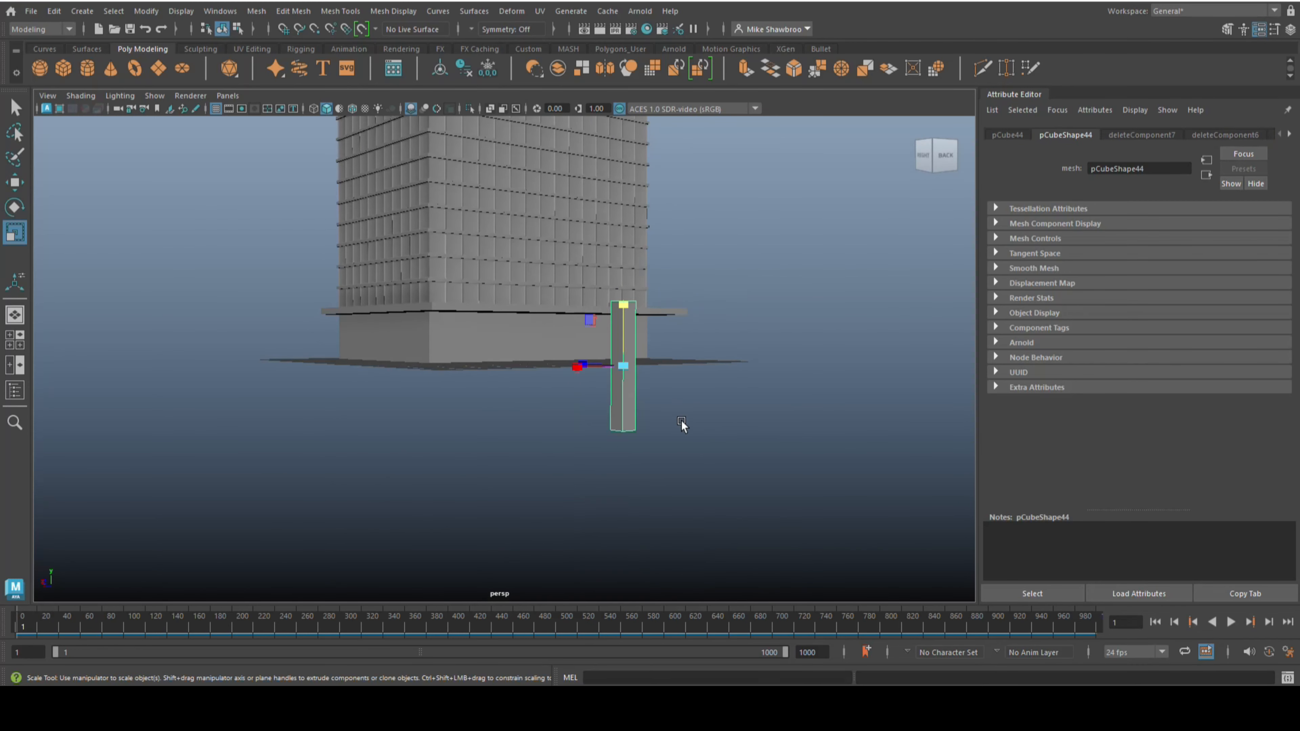
Step: Scale the column down uniformly to about 0.608, 4.538, 0.608 and move it along Z against the base wall
{"action": "left_click_drag", "start_coordinate": [621, 363], "coordinate": [595, 399]}
{"action": "key", "text": "w"}
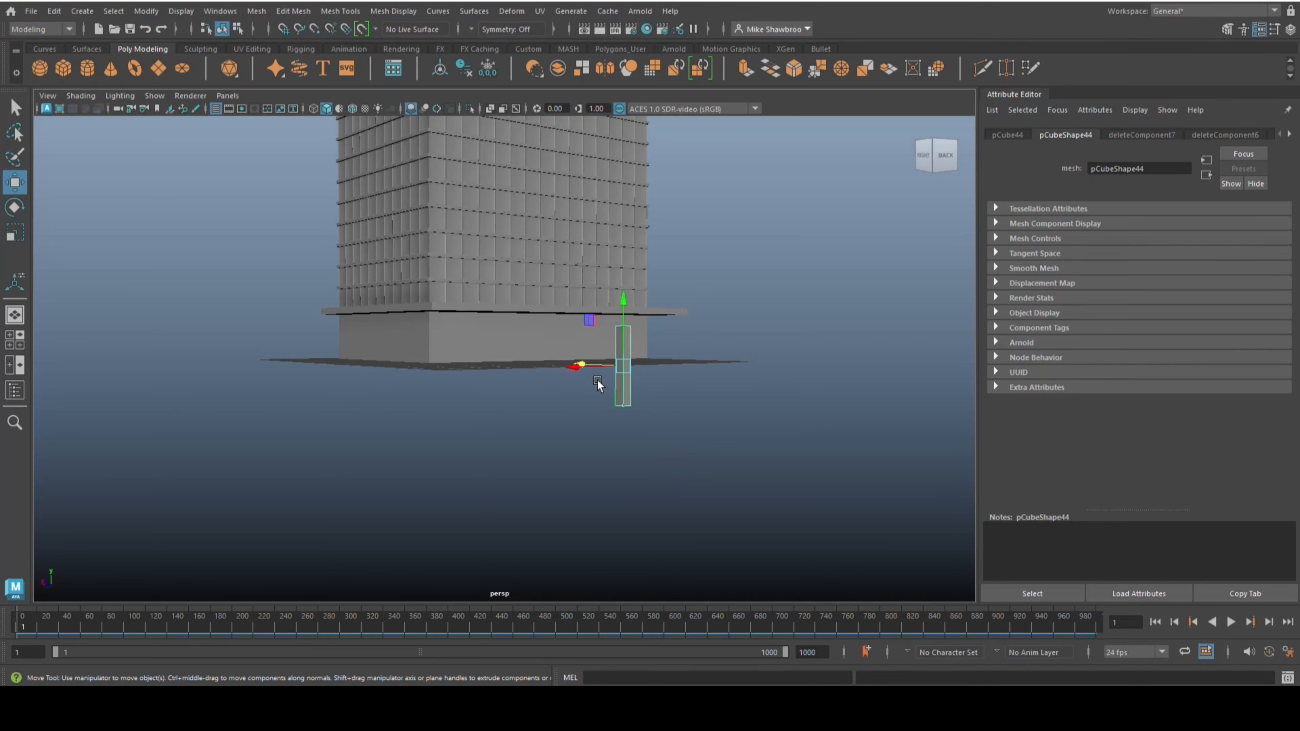
{"action": "left_click_drag", "start_coordinate": [597, 455], "coordinate": [651, 509], "text": "alt"}
{"action": "left_click_drag", "start_coordinate": [587, 363], "coordinate": [470, 354]}
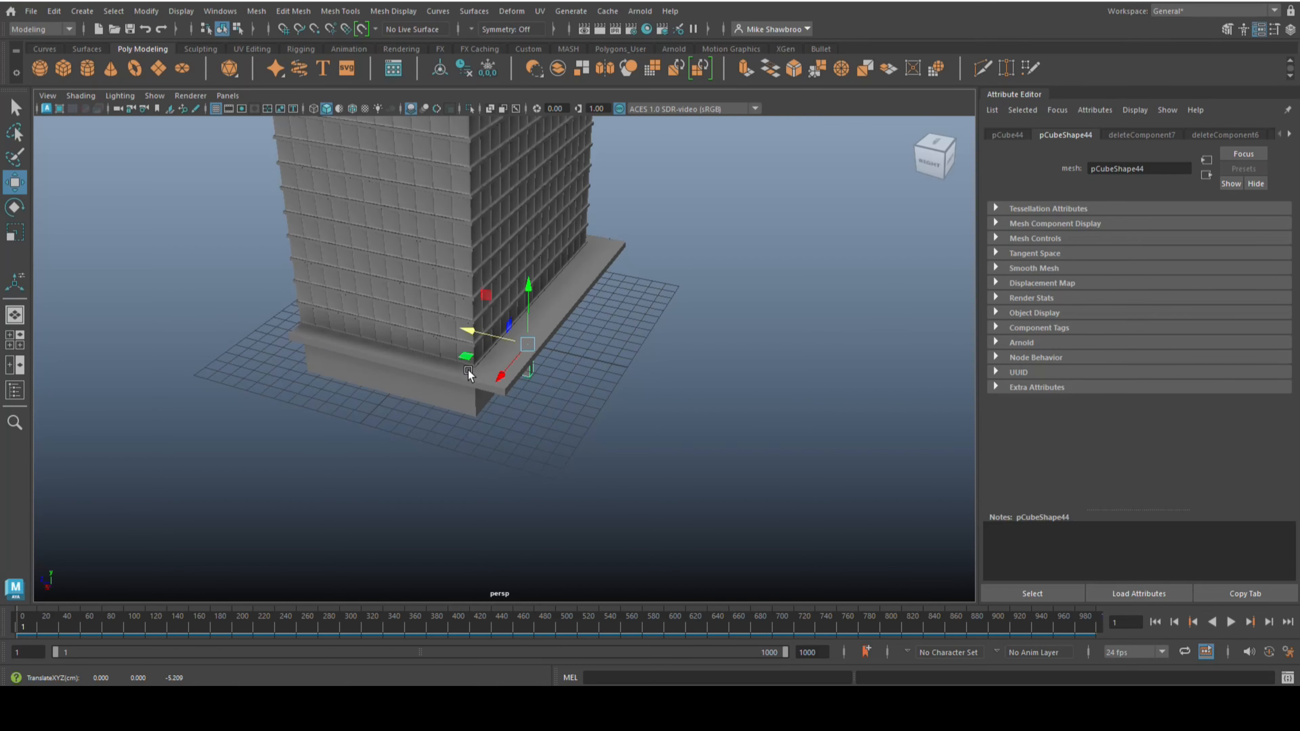
{"action": "key", "text": "f"}
{"action": "scroll", "coordinate": [571, 448], "scroll_direction": "down", "scroll_amount": 7}
{"action": "left_click_drag", "start_coordinate": [580, 451], "coordinate": [479, 378], "text": "alt"}
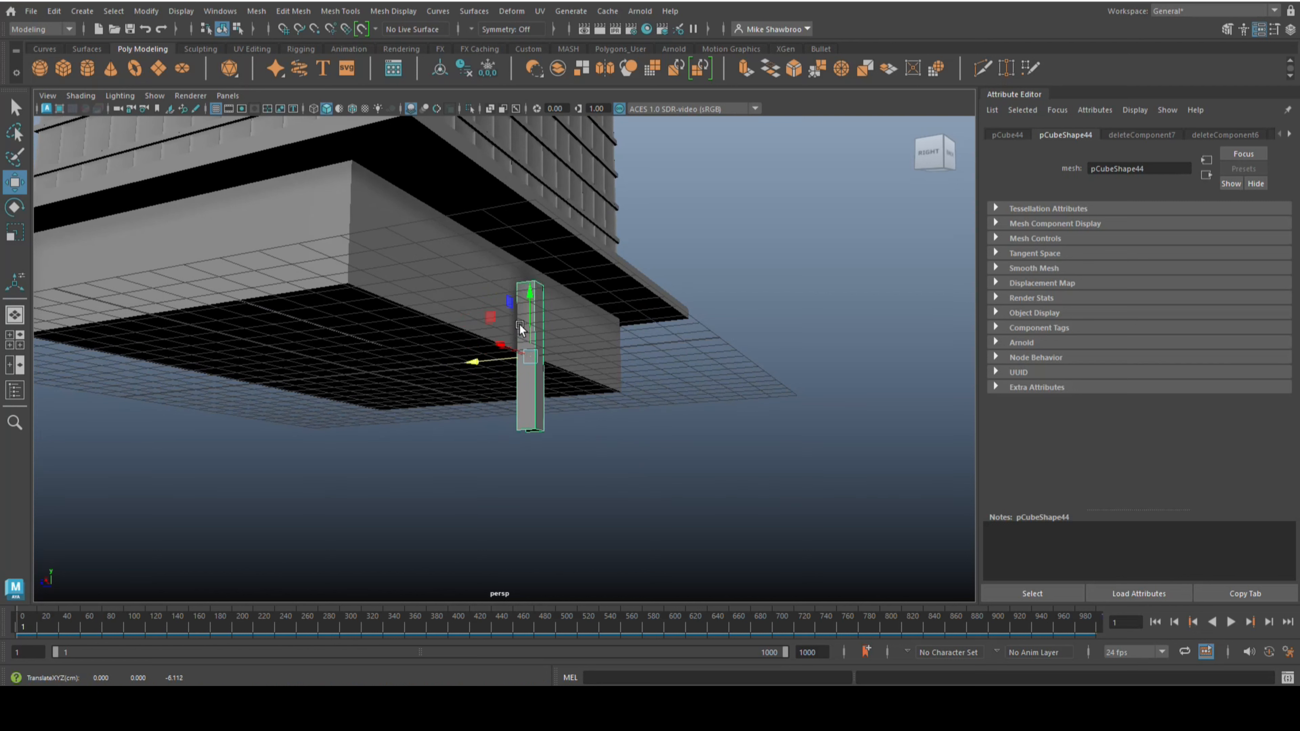
Step: Raise the column, shrink it uniformly to about 0.2 in X and Z, and stretch it along Y to the wall height
{"action": "left_click_drag", "start_coordinate": [531, 297], "coordinate": [543, 242]}
{"action": "left_click_drag", "start_coordinate": [658, 323], "coordinate": [577, 356], "text": "alt"}
{"action": "key", "text": "r"}
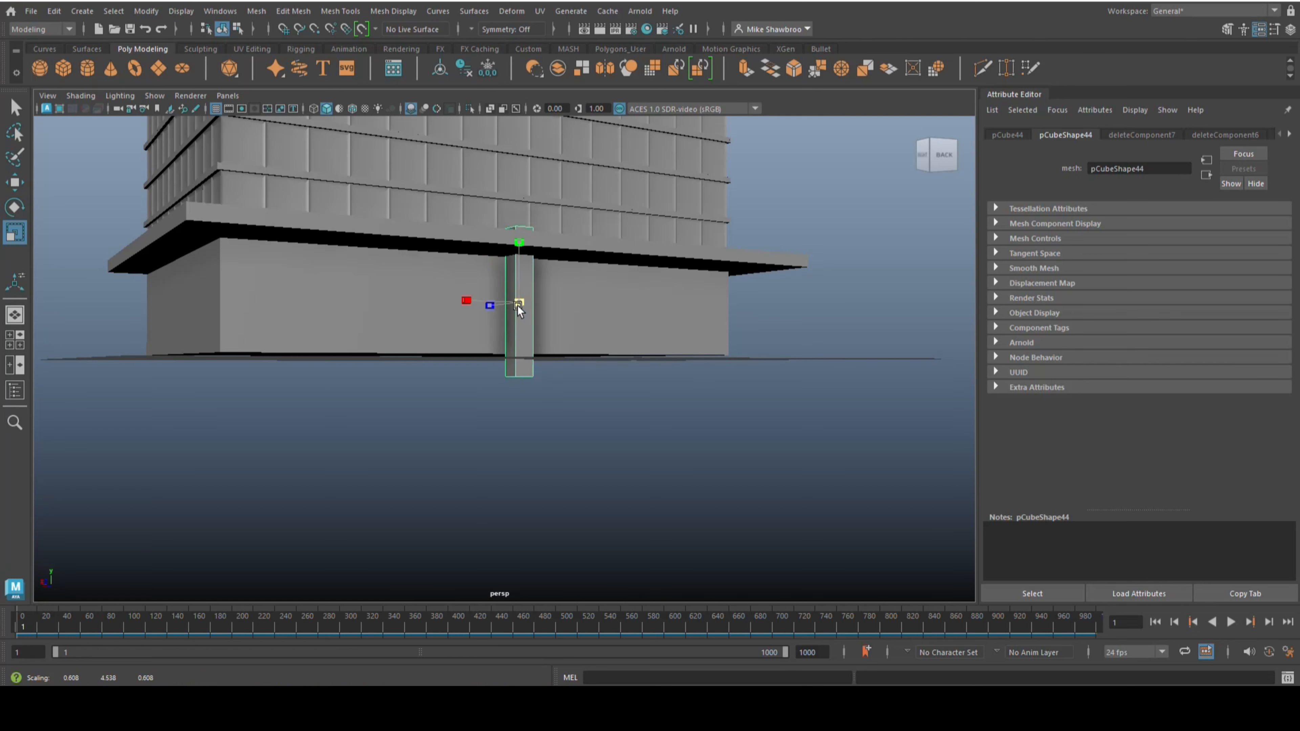
{"action": "left_click_drag", "start_coordinate": [519, 303], "coordinate": [467, 341]}
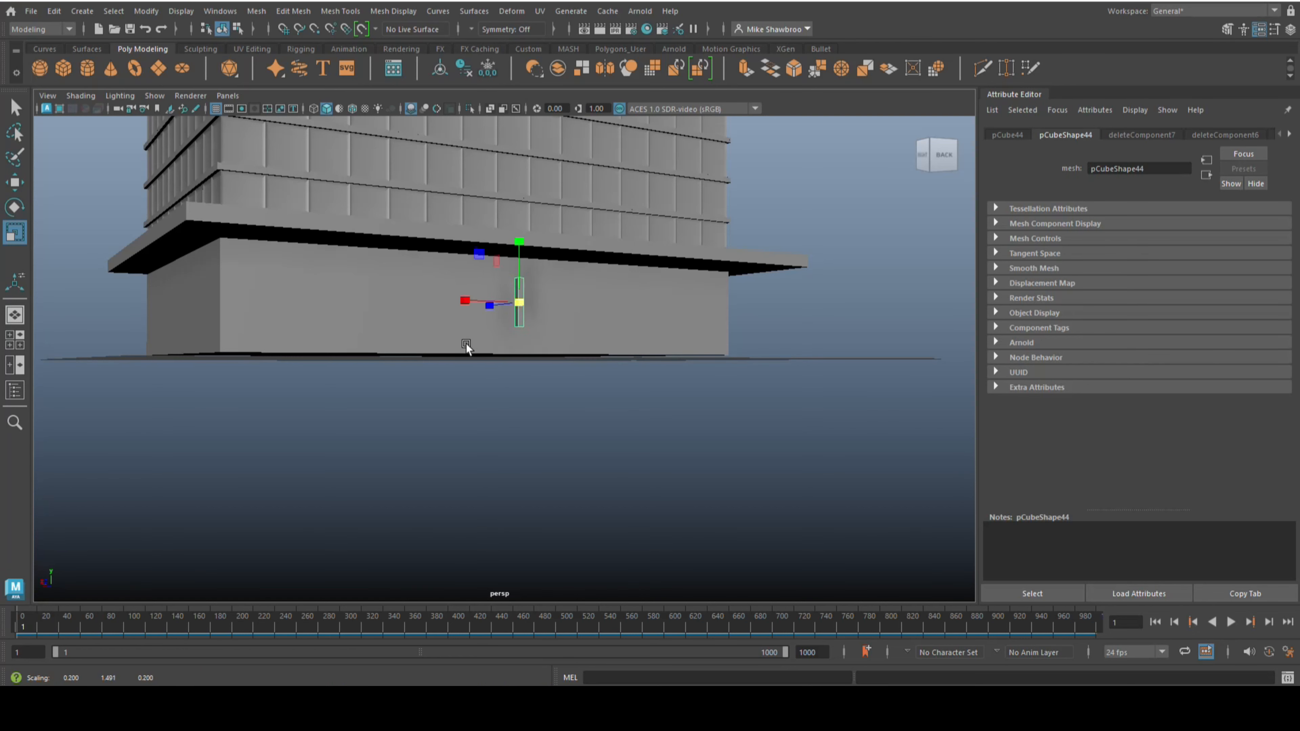
{"action": "left_click_drag", "start_coordinate": [524, 250], "coordinate": [532, 188]}
{"action": "left_click_drag", "start_coordinate": [532, 187], "coordinate": [532, 188]}
Step: Select the column's bottom vertices and move them along Y to meet the wall's lower edge
{"action": "right_click_drag", "start_coordinate": [833, 266], "coordinate": [525, 326]}
{"action": "left_click_drag", "start_coordinate": [498, 328], "coordinate": [584, 412]}
{"action": "key", "text": "w"}
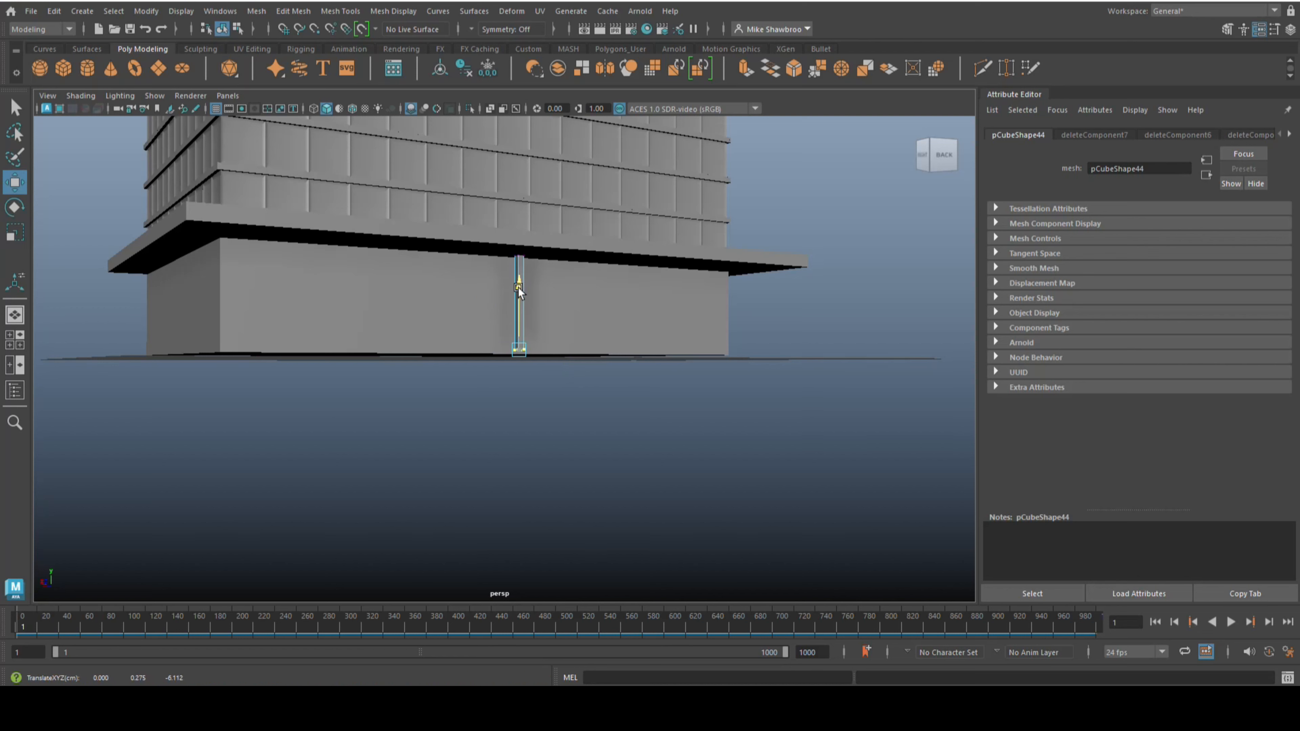
{"action": "left_click_drag", "start_coordinate": [518, 287], "coordinate": [519, 297]}
Step: Duplicate the wall column, move the copy along X to about 3.9, and repeat the duplicate at equal spacing until there are five copies
{"action": "mouse_move", "coordinate": [551, 395]}
{"action": "left_mouse_down", "text": "alt"}
{"action": "mouse_move", "coordinate": [566, 424]}
{"action": "mouse_move", "coordinate": [554, 418]}
{"action": "left_mouse_up", "text": "alt"}
{"action": "left_click_drag", "start_coordinate": [516, 293], "coordinate": [579, 411], "text": "alt"}
{"action": "key", "text": "ctrl+d"}
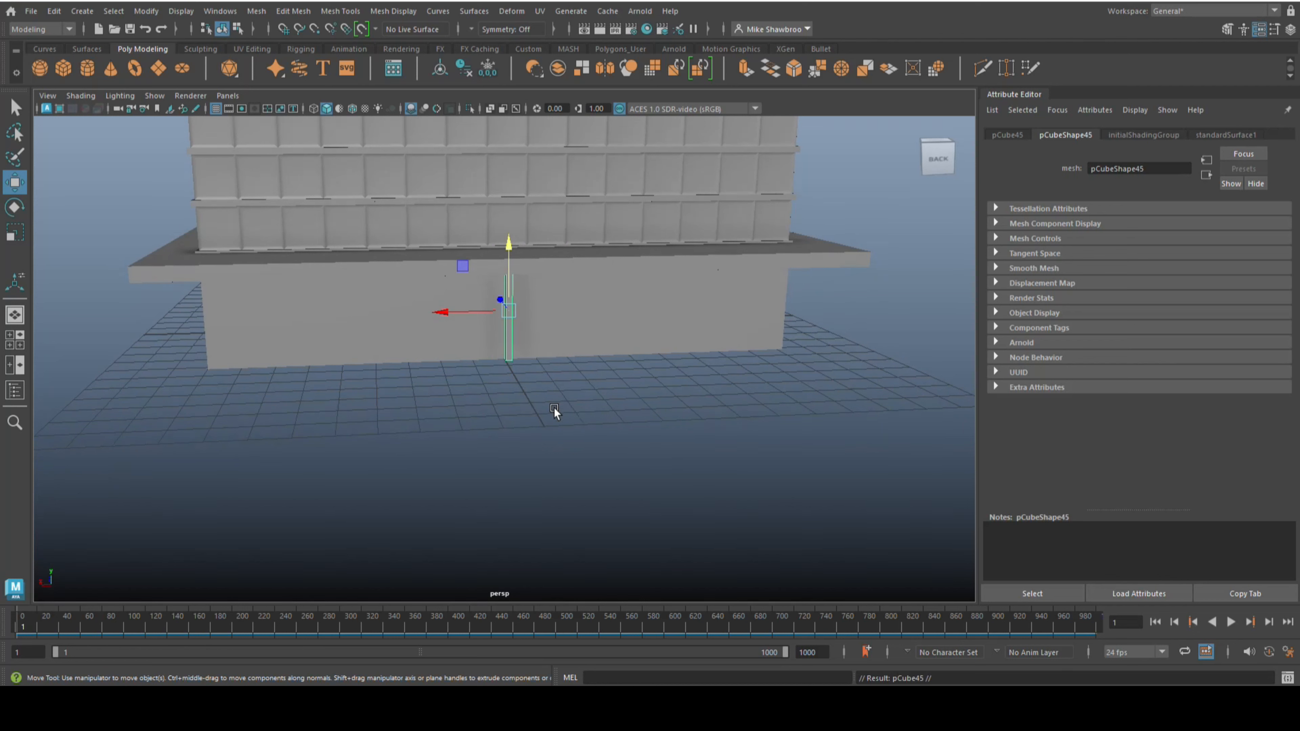
{"action": "left_click_drag", "start_coordinate": [435, 314], "coordinate": [308, 328]}
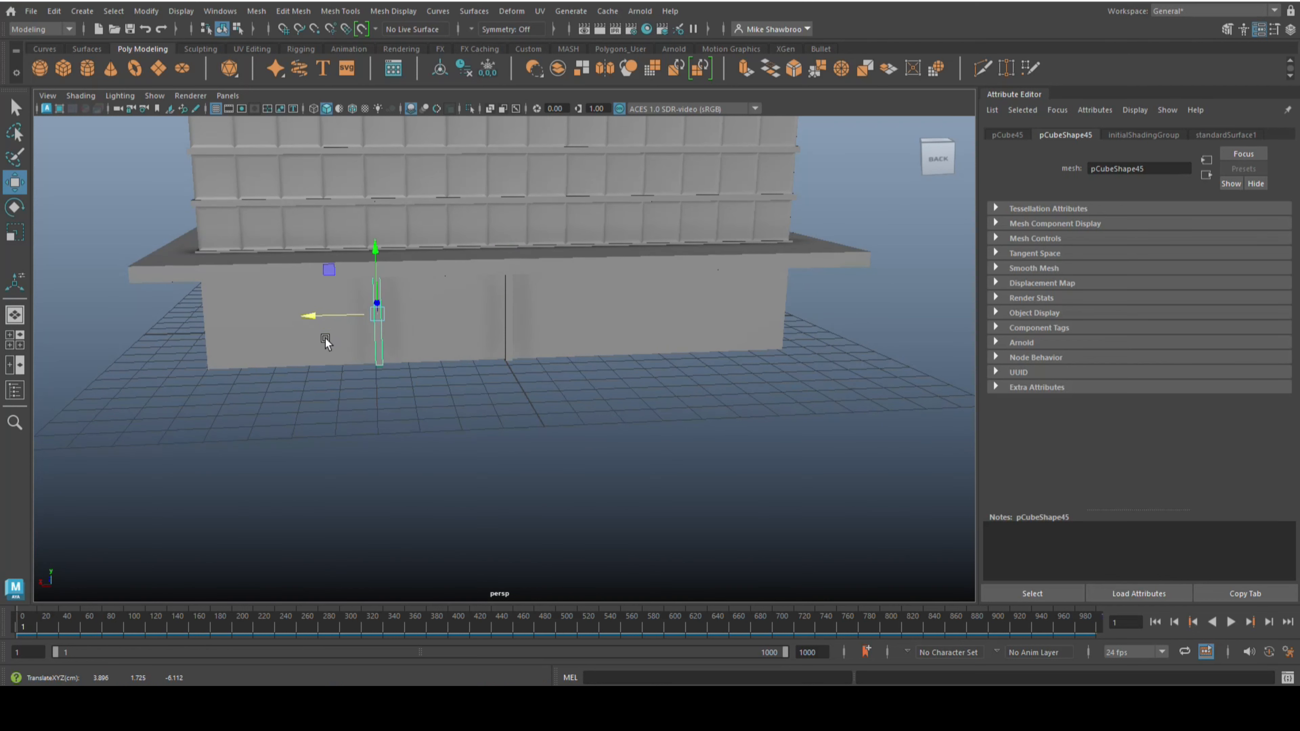
{"action": "key", "text": "shift+d"}
{"action": "key", "text": "shift+d"}
{"action": "key", "text": "shift+d"}
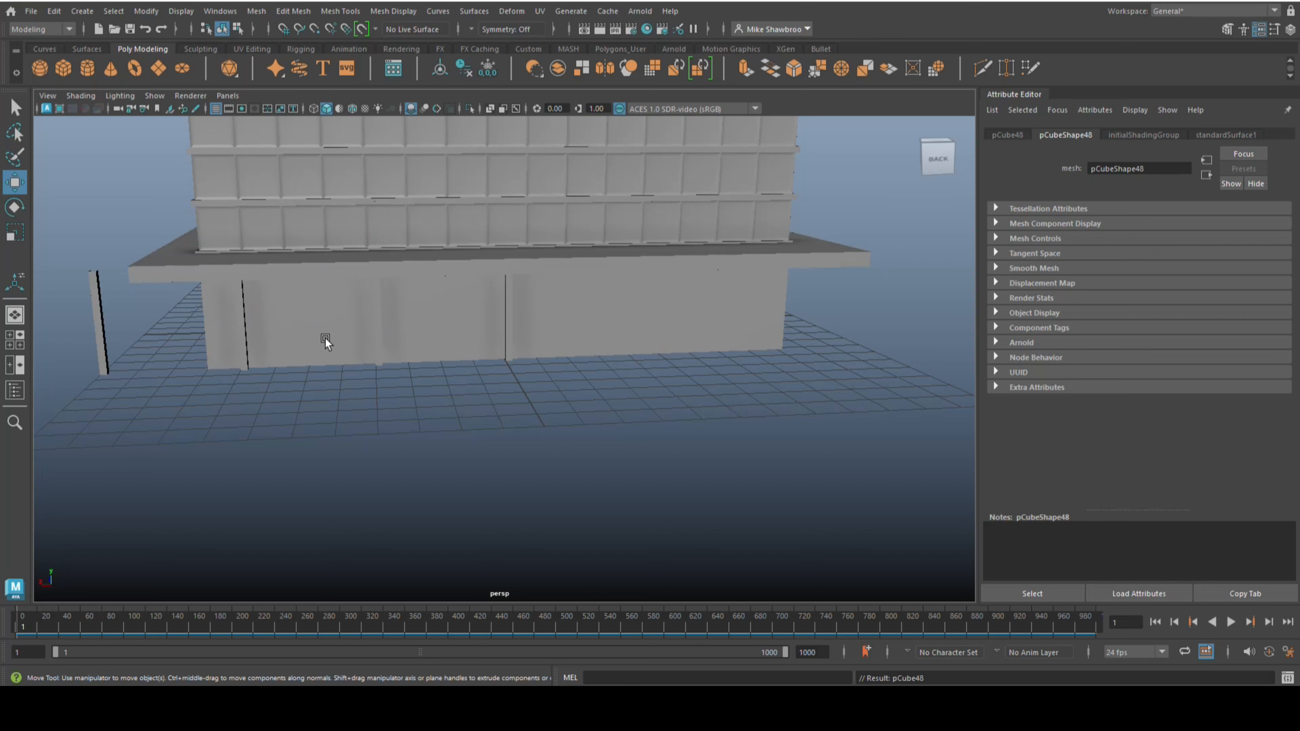
Step: Select all the columns and move the row along X so that it spans the full length of the ground-floor wall
{"action": "scroll", "coordinate": [325, 338], "scroll_direction": "down", "scroll_amount": 5}
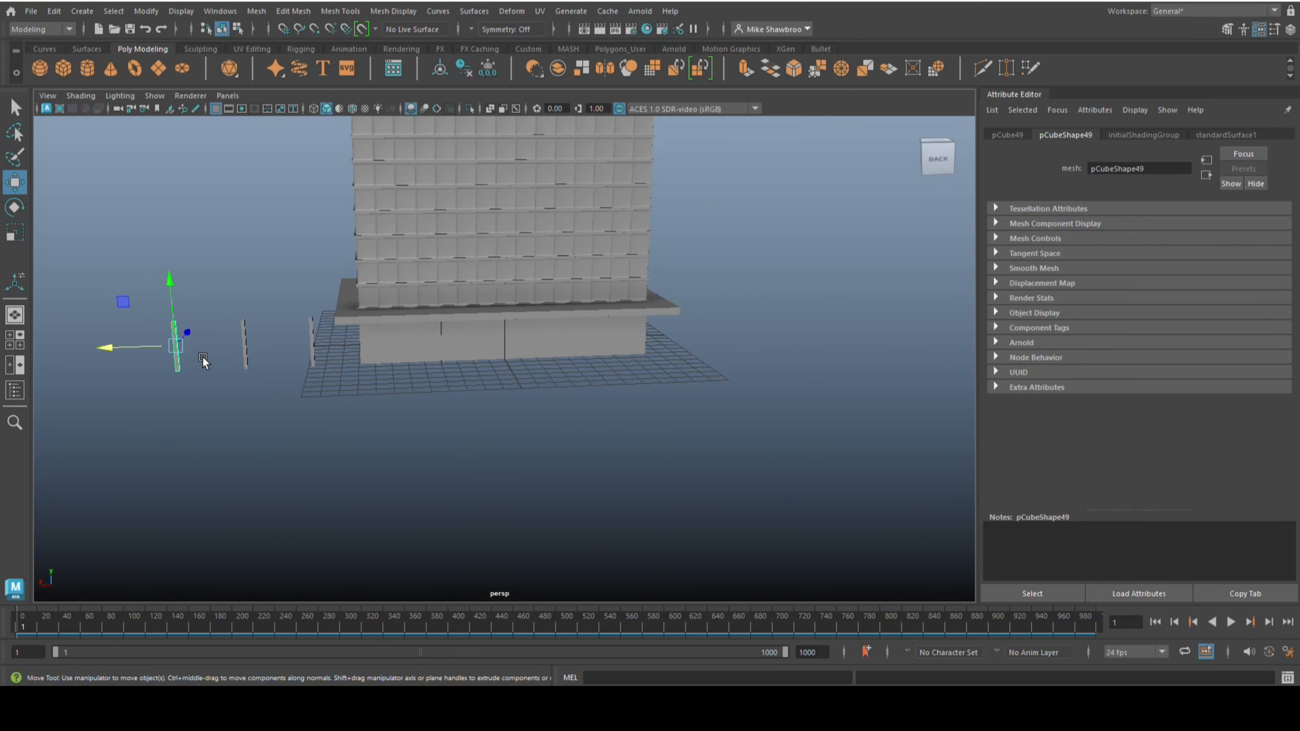
{"action": "left_click_drag", "start_coordinate": [138, 408], "coordinate": [324, 359]}
{"action": "scroll", "coordinate": [371, 397], "scroll_direction": "up", "scroll_amount": 5}
{"action": "left_click", "coordinate": [289, 356]}
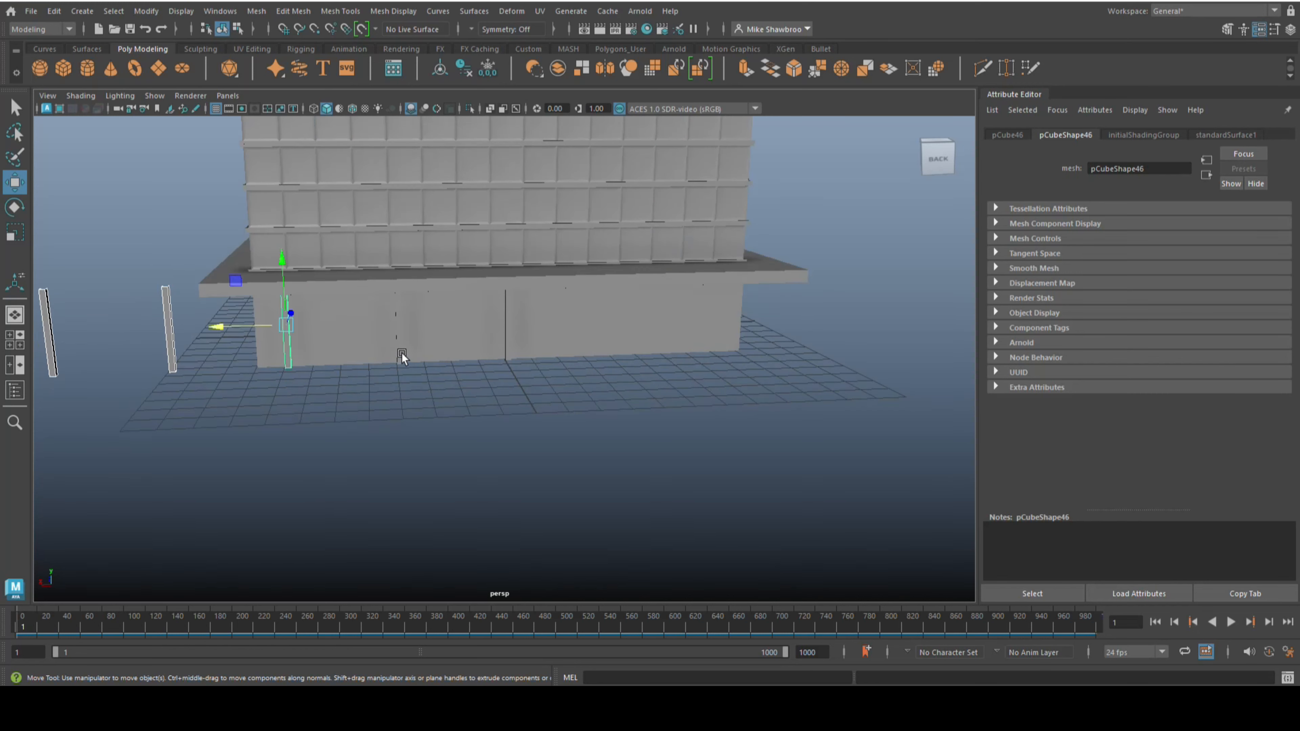
{"action": "left_click", "coordinate": [402, 353], "text": "shift"}
{"action": "left_click", "coordinate": [506, 347]}
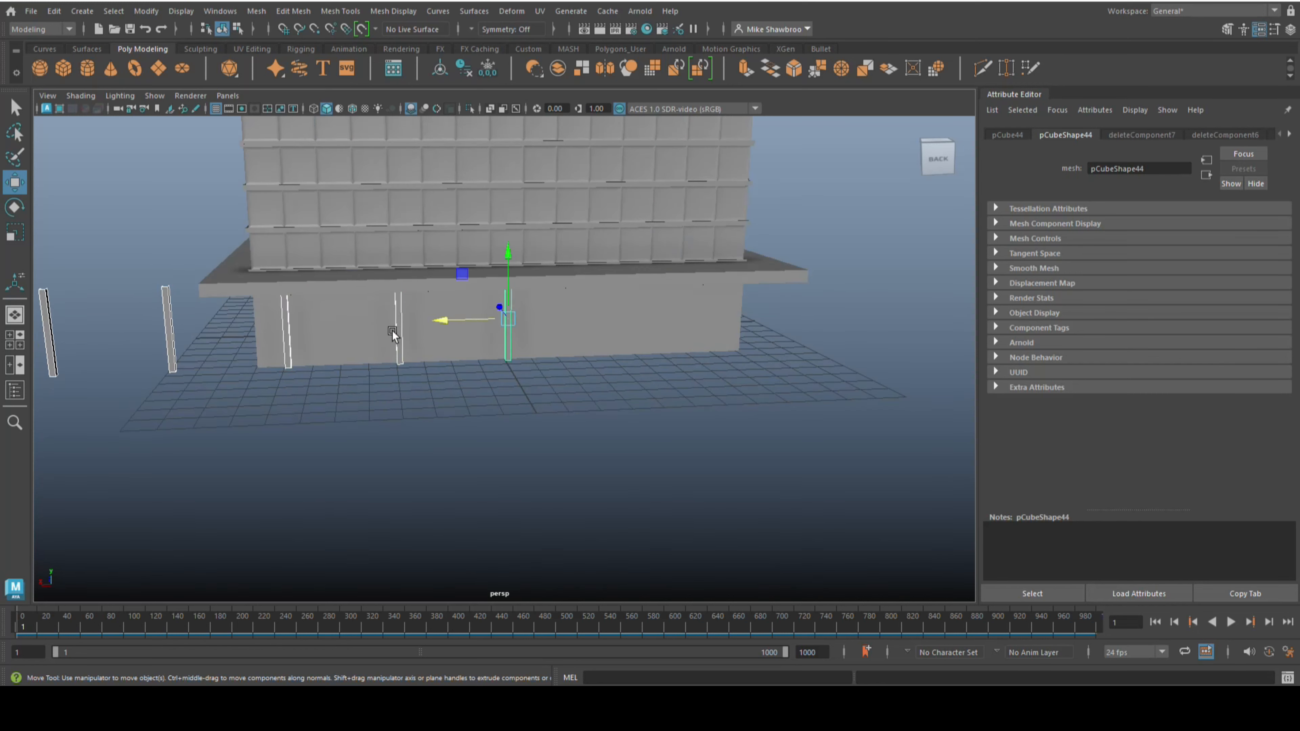
{"action": "left_click_drag", "start_coordinate": [435, 323], "coordinate": [730, 349]}
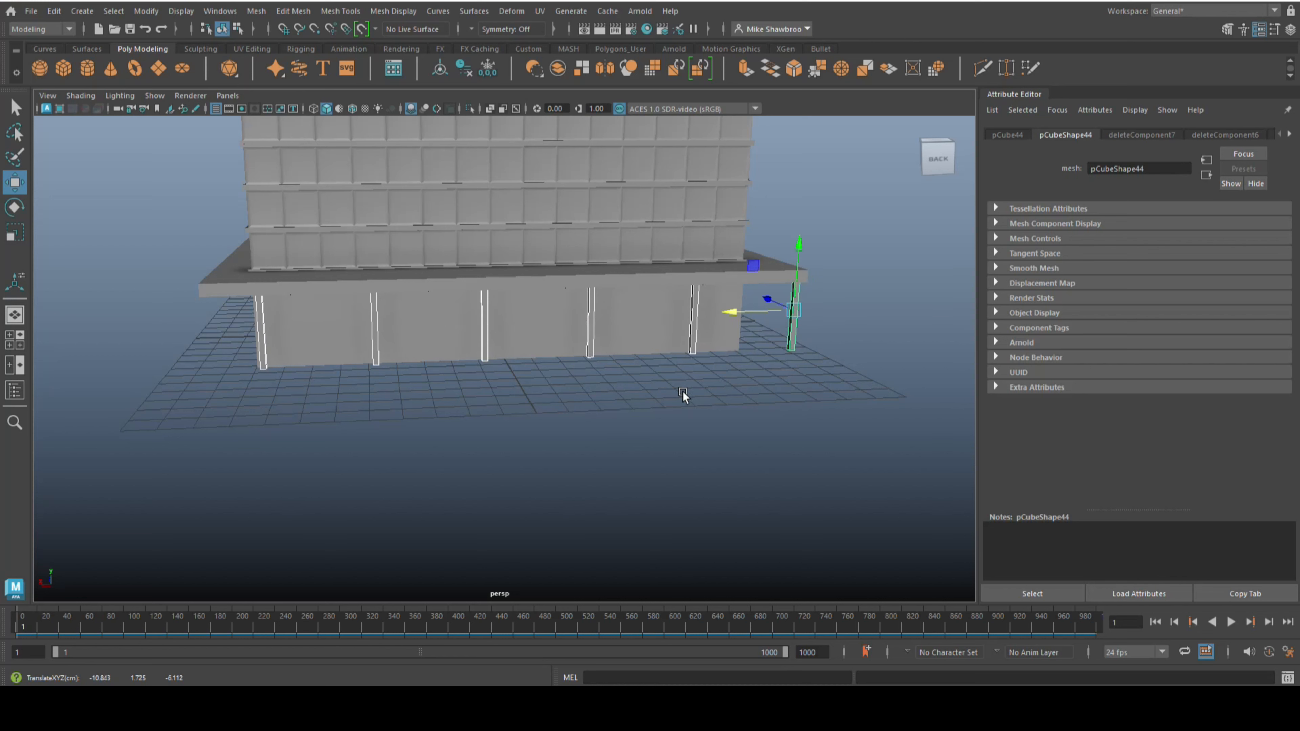
Step: Narrow the selected columns to about 0.13 in X and delete the surplus column standing beyond the wall's end
{"action": "key", "text": "r"}
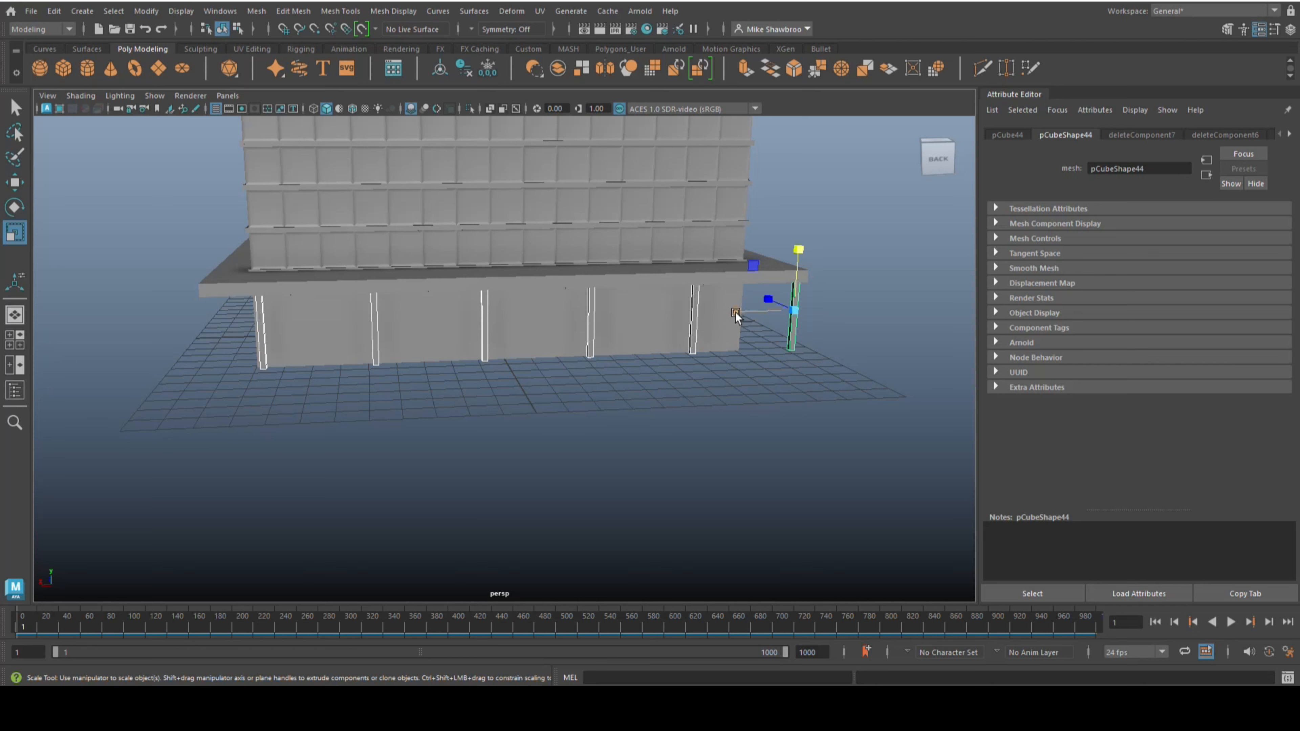
{"action": "mouse_move", "coordinate": [739, 314]}
{"action": "left_mouse_down"}
{"action": "mouse_move", "coordinate": [770, 315]}
{"action": "mouse_move", "coordinate": [759, 321]}
{"action": "left_mouse_up"}
{"action": "mouse_move", "coordinate": [698, 434]}
{"action": "left_mouse_down", "text": "alt"}
{"action": "mouse_move", "coordinate": [706, 413]}
{"action": "mouse_move", "coordinate": [694, 424]}
{"action": "left_mouse_up", "text": "alt"}
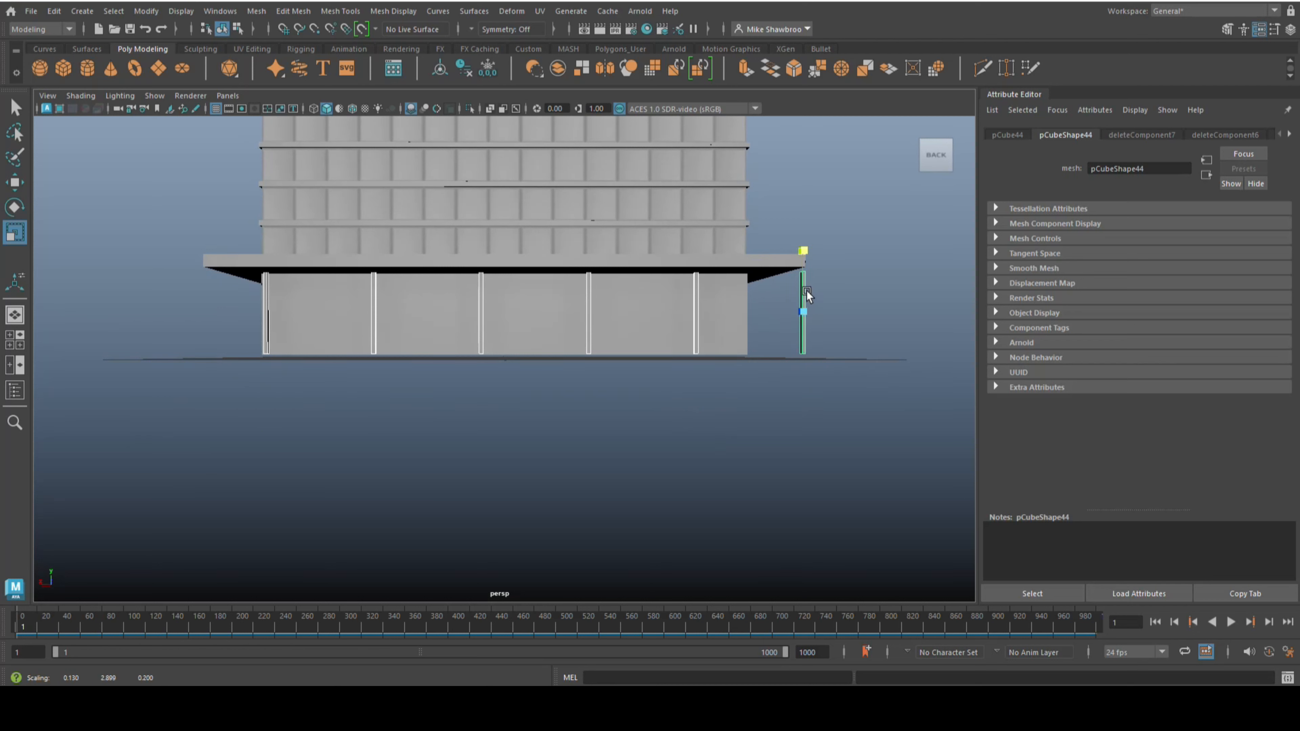
{"action": "left_click", "coordinate": [895, 345]}
{"action": "left_click", "coordinate": [802, 315]}
{"action": "key", "text": "Delete"}
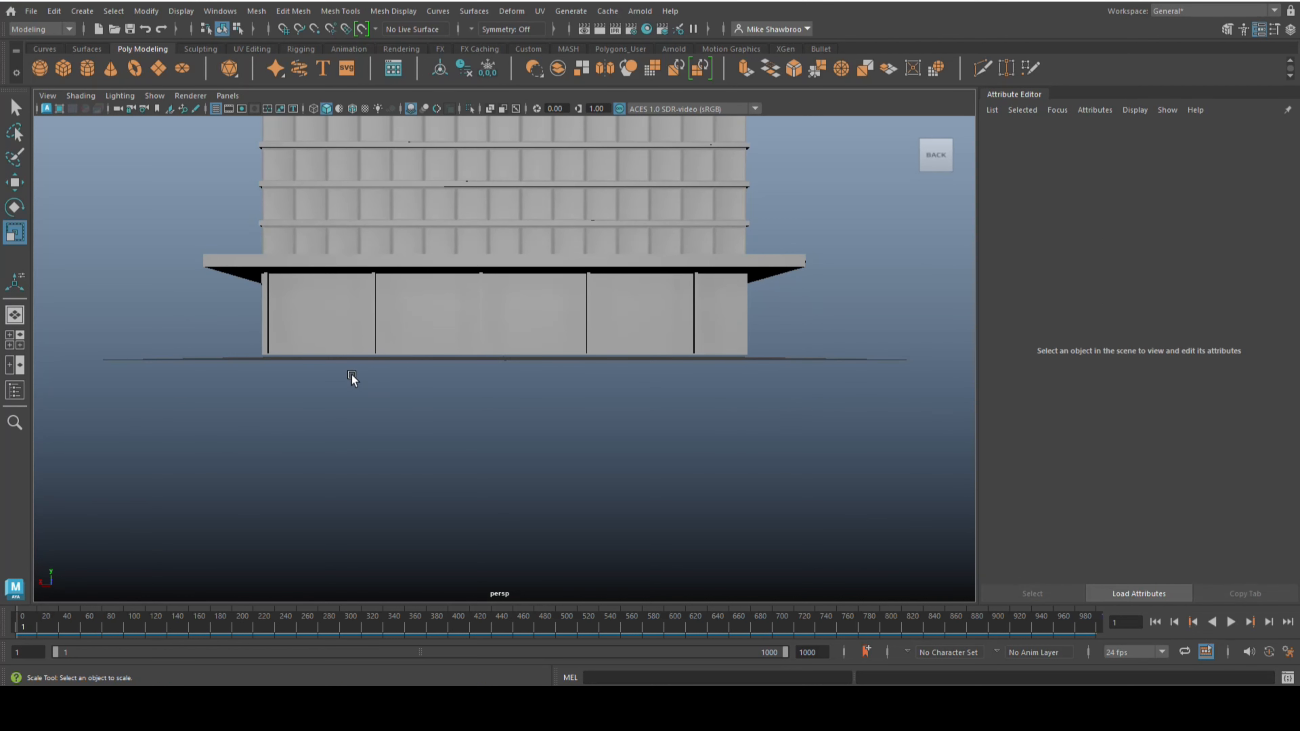
Step: Select the end column on the positive X side and move it along X to about 8.85, flush with the wall corner
{"action": "left_click", "coordinate": [261, 329]}
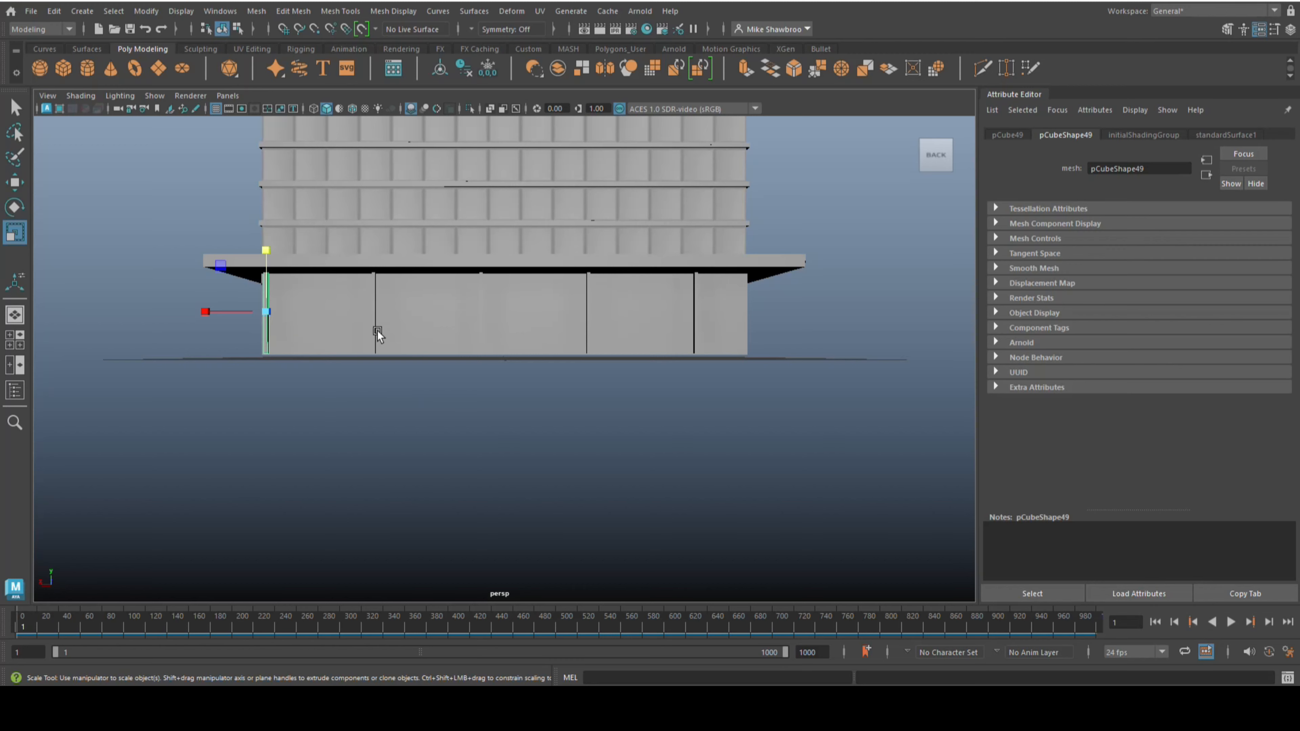
{"action": "left_click", "coordinate": [484, 322]}
{"action": "left_click_drag", "start_coordinate": [643, 482], "coordinate": [390, 308], "text": "alt"}
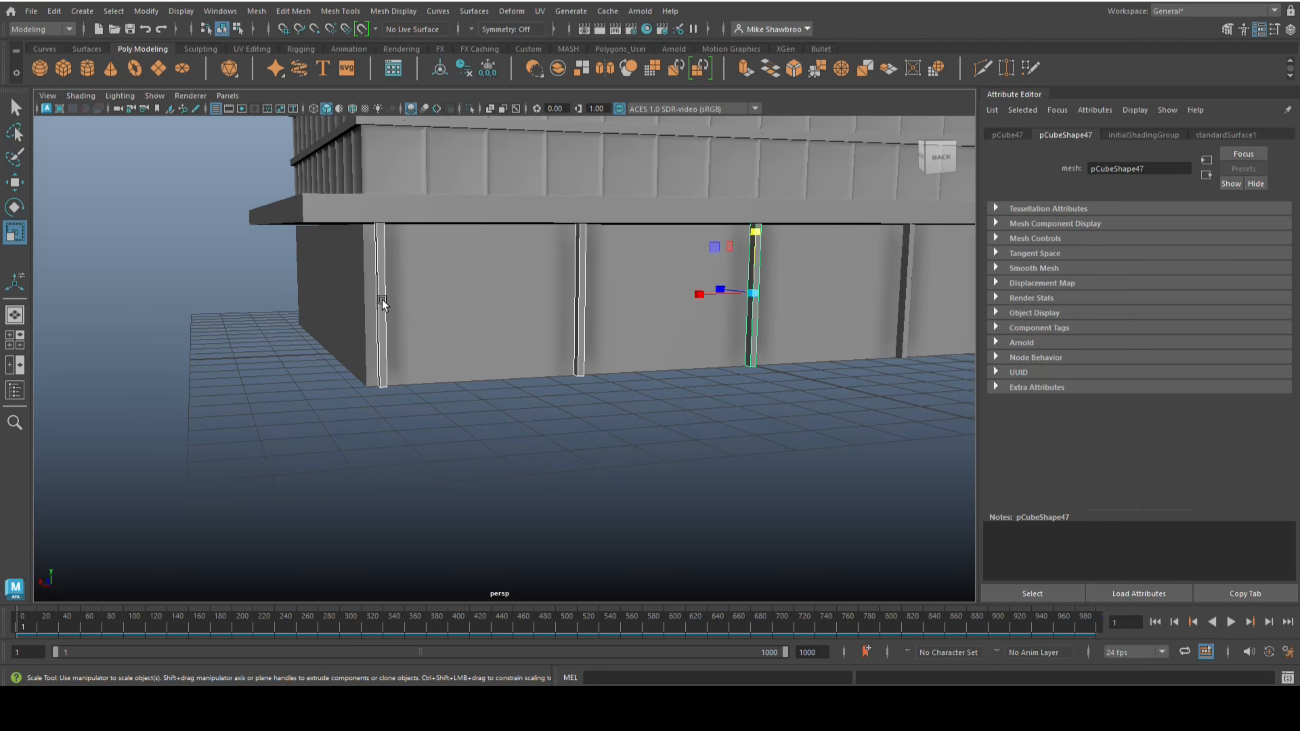
{"action": "left_click", "coordinate": [382, 300]}
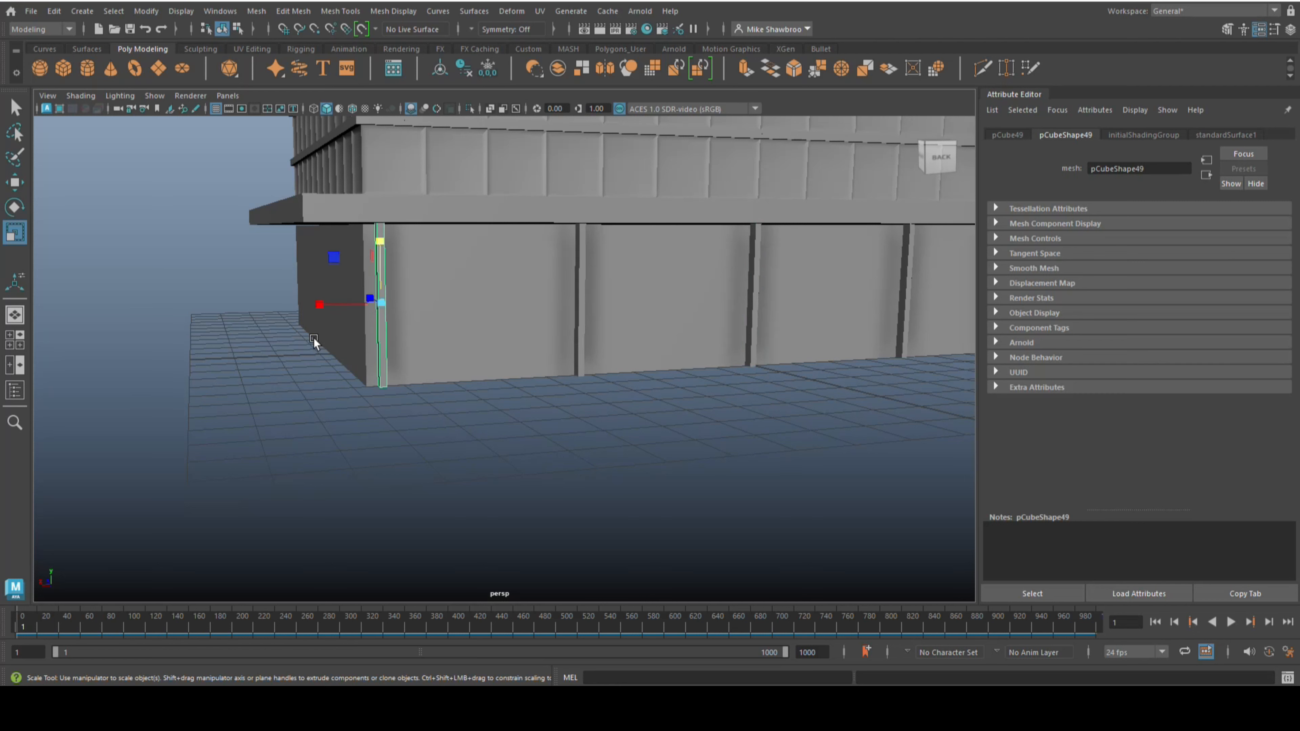
{"action": "key", "text": "w"}
{"action": "left_click_drag", "start_coordinate": [312, 304], "coordinate": [298, 304]}
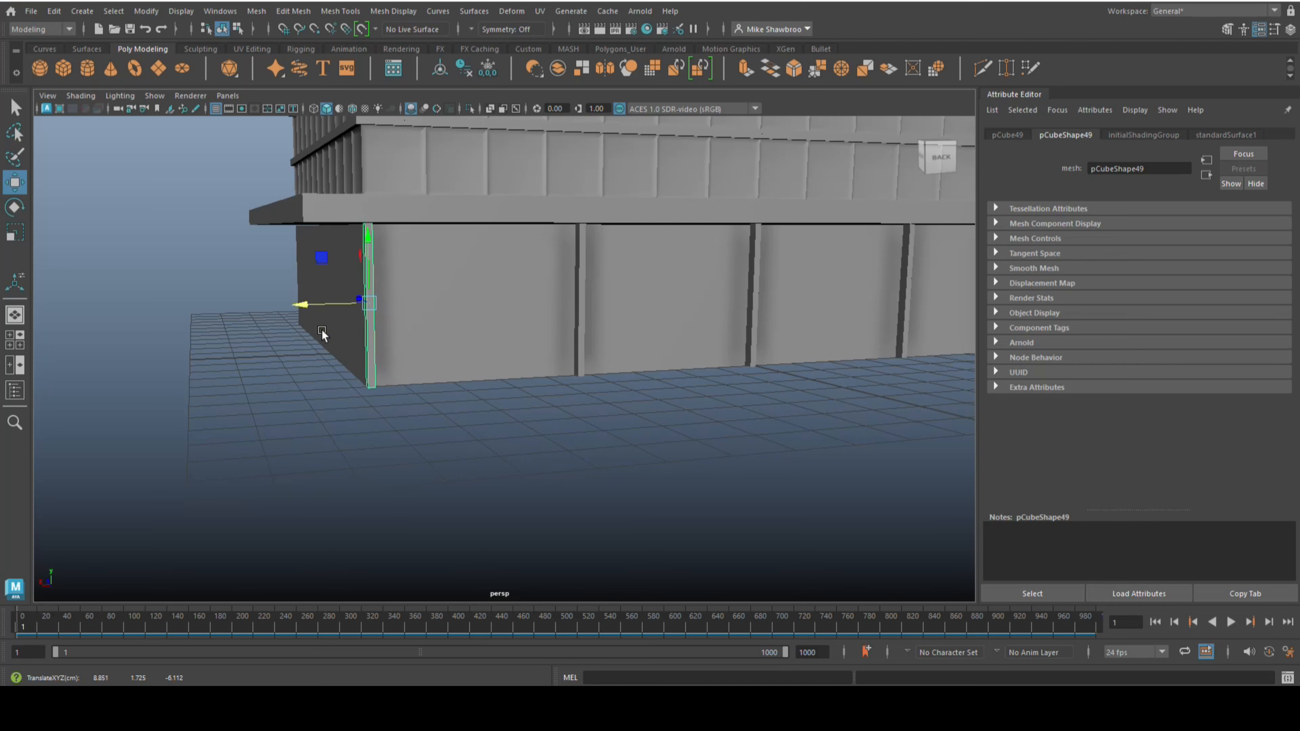
Step: Select the column nearest the opposite wall corner and move it along X until it sits flush with that corner
{"action": "scroll", "coordinate": [498, 419], "scroll_direction": "down", "scroll_amount": 5}
{"action": "middle_click_drag", "start_coordinate": [580, 429], "coordinate": [261, 450], "text": "alt"}
{"action": "left_click_drag", "start_coordinate": [451, 452], "coordinate": [426, 451], "text": "alt"}
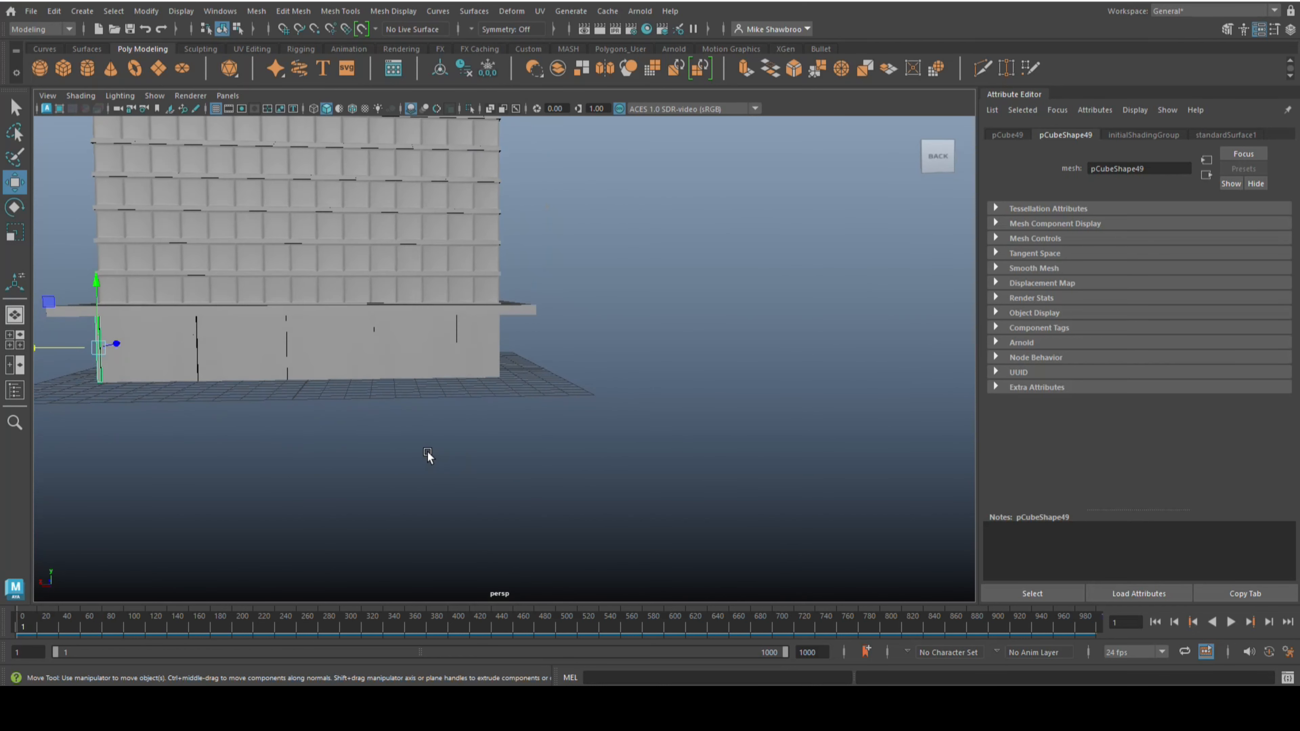
{"action": "scroll", "coordinate": [507, 461], "scroll_direction": "up", "scroll_amount": 5}
{"action": "scroll", "coordinate": [507, 464], "scroll_direction": "up", "scroll_amount": 3}
{"action": "left_click", "coordinate": [339, 330]}
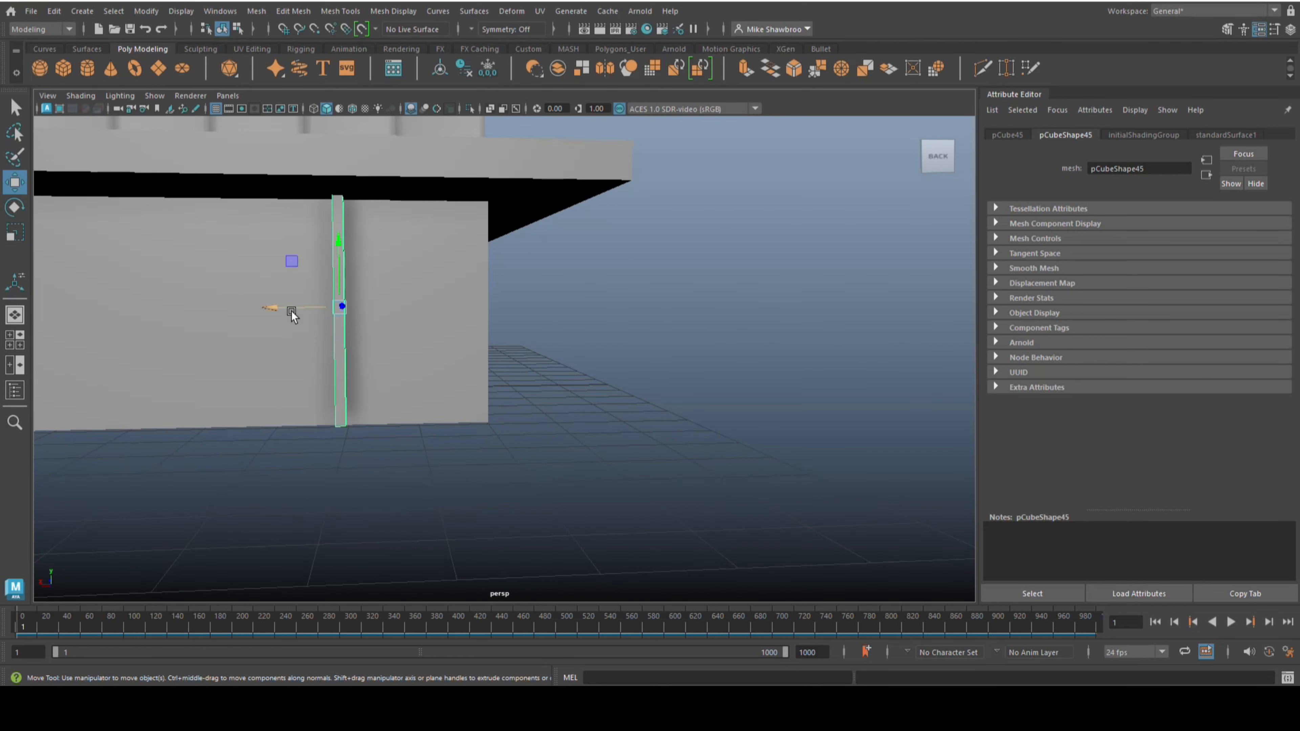
{"action": "left_click_drag", "start_coordinate": [295, 309], "coordinate": [427, 343]}
{"action": "scroll", "coordinate": [451, 374], "scroll_direction": "down", "scroll_amount": 3}
{"action": "left_click_drag", "start_coordinate": [495, 313], "coordinate": [517, 314]}
{"action": "left_click_drag", "start_coordinate": [418, 370], "coordinate": [377, 464], "text": "alt"}
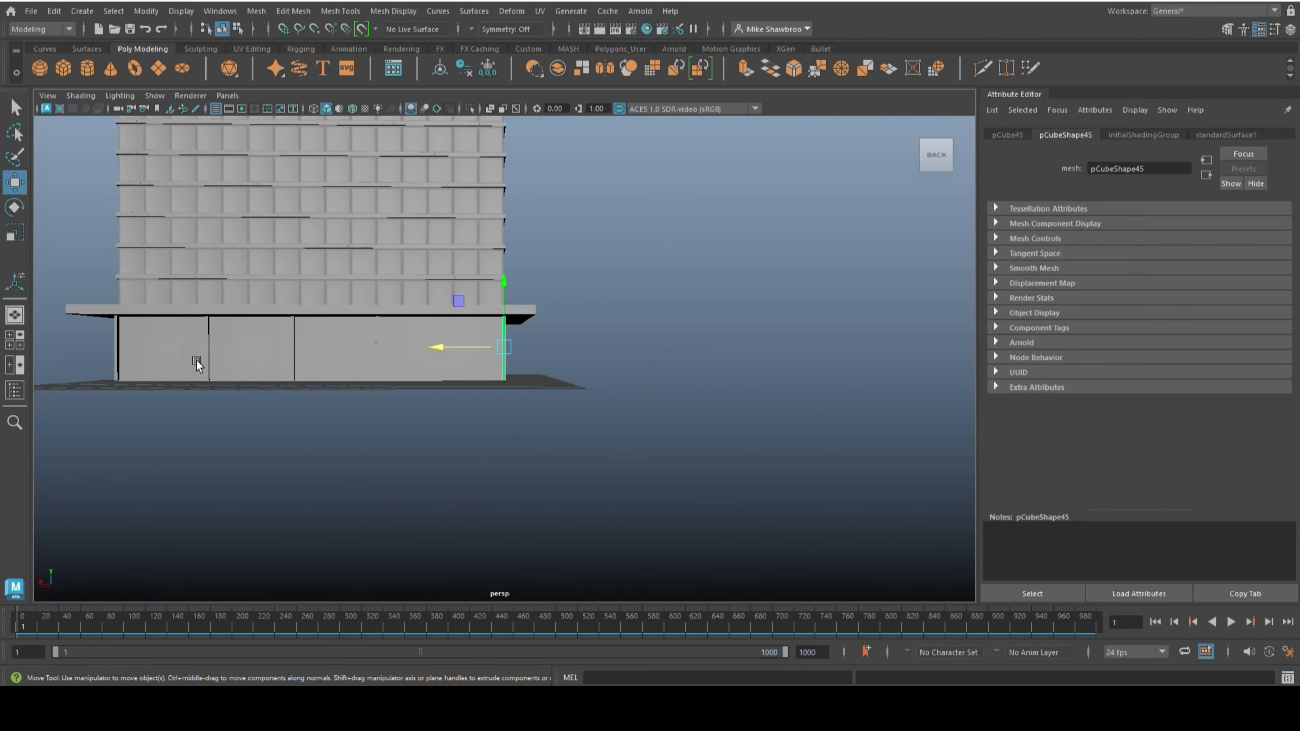
Step: Select the ground-floor wall and set the Insert Edge Loop tool to keep an equal distance from edge
{"action": "left_click", "coordinate": [211, 361]}
{"action": "middle_click_drag", "start_coordinate": [321, 458], "coordinate": [454, 424], "text": "alt"}
{"action": "scroll", "coordinate": [529, 449], "scroll_direction": "up", "scroll_amount": 5}
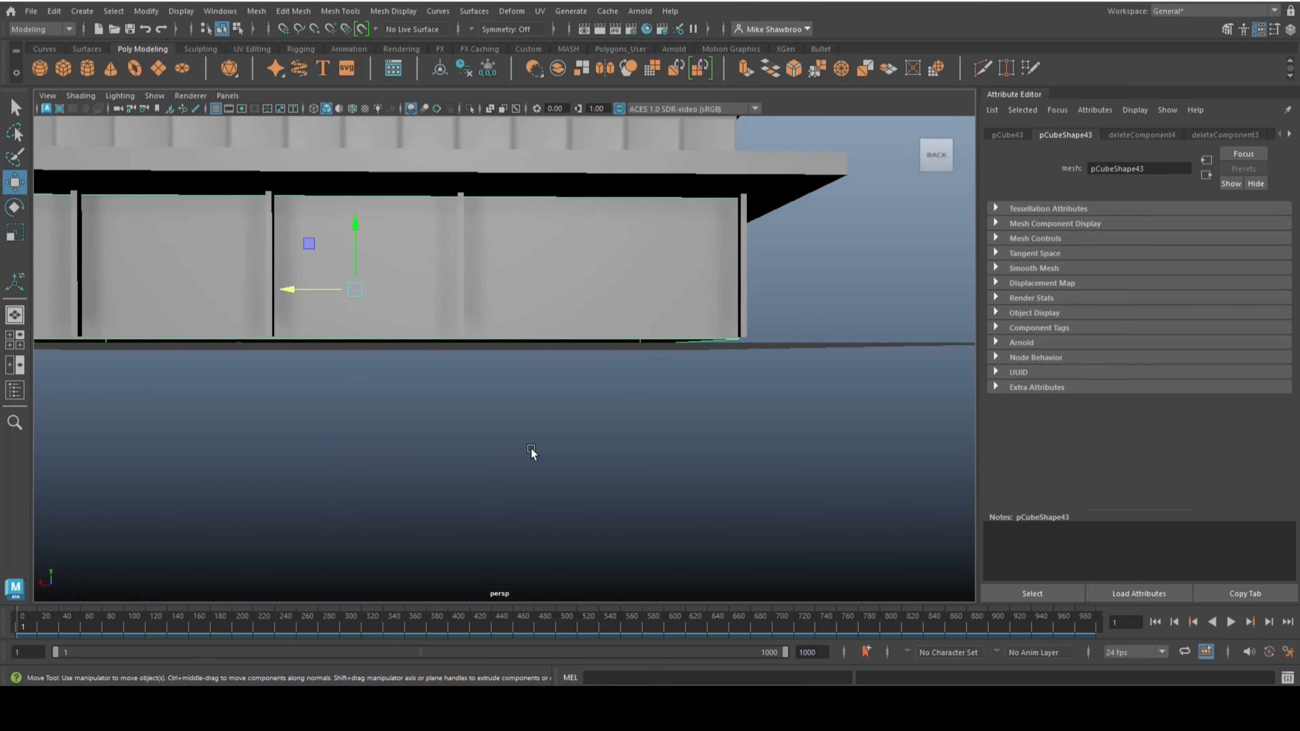
{"action": "left_click_drag", "start_coordinate": [530, 447], "coordinate": [564, 466], "text": "alt"}
{"action": "middle_click_drag", "start_coordinate": [564, 466], "coordinate": [703, 447], "text": "alt"}
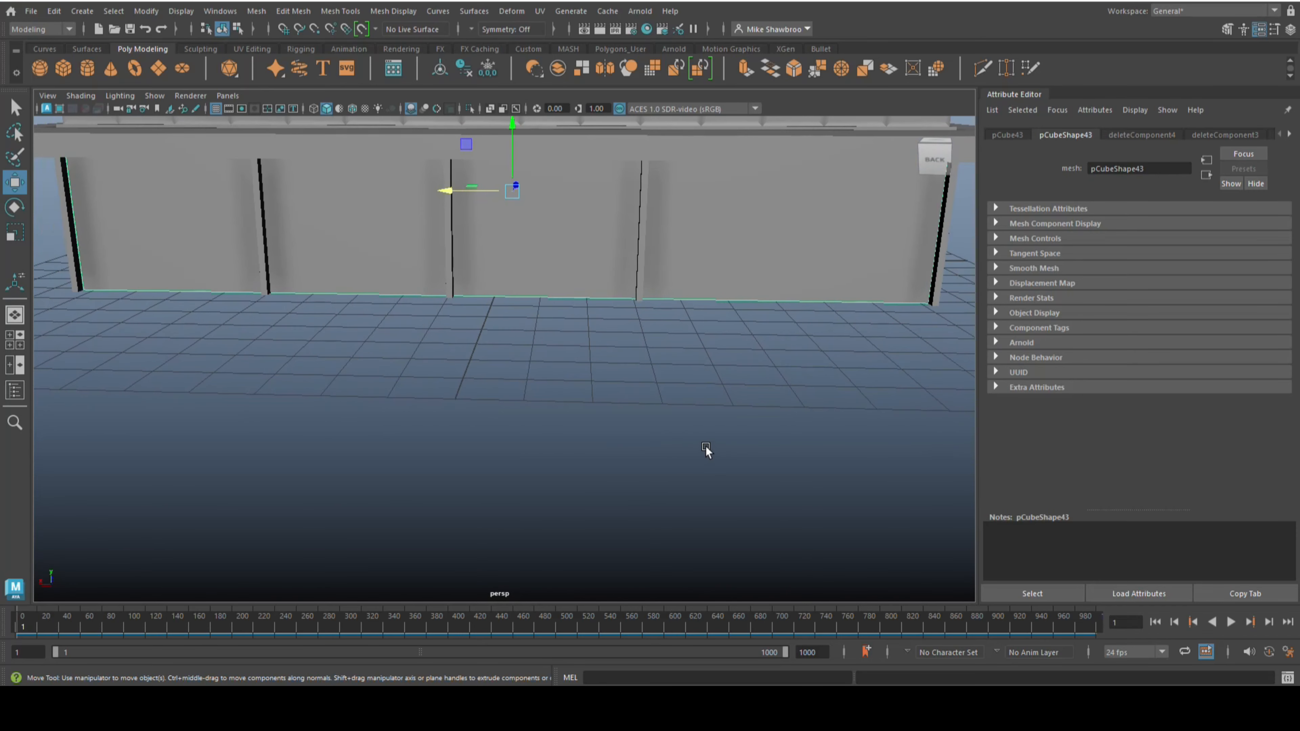
{"action": "scroll", "coordinate": [690, 444], "scroll_direction": "down", "scroll_amount": 3}
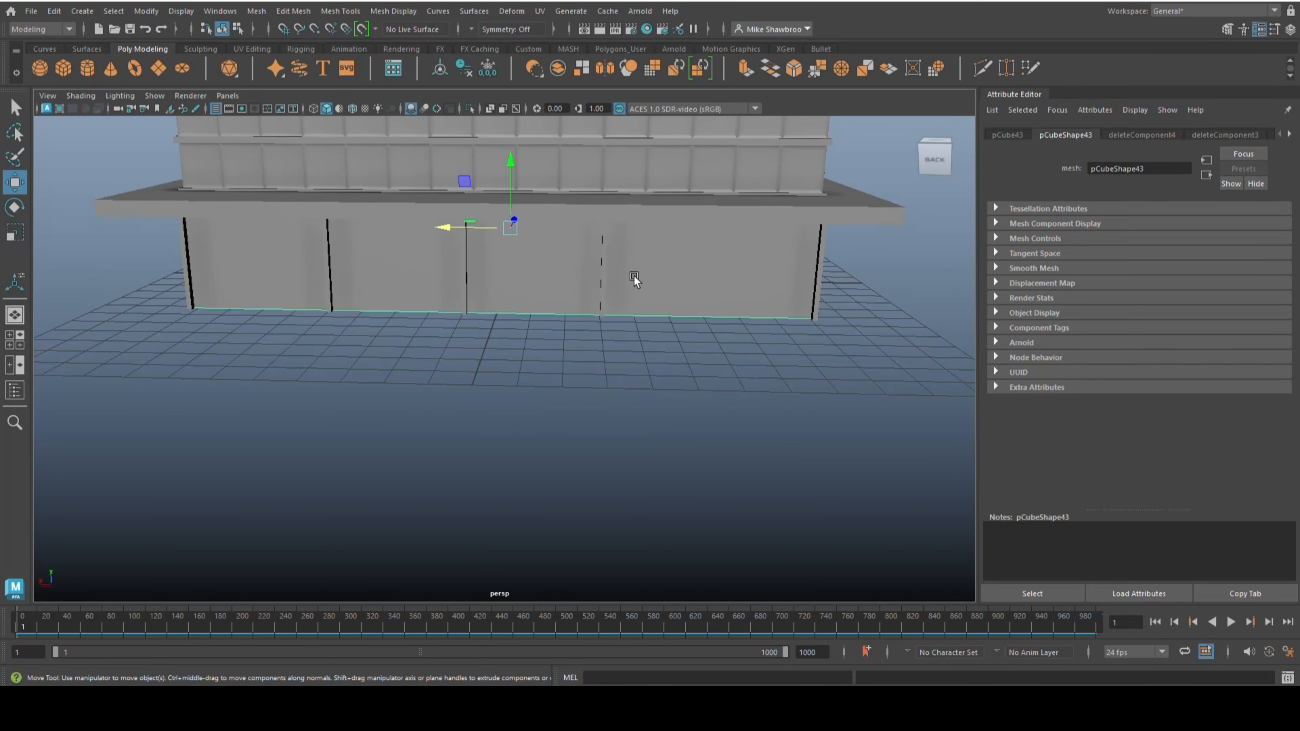
{"action": "left_click_drag", "start_coordinate": [679, 318], "coordinate": [685, 415], "text": "alt"}
{"action": "key", "text": "g"}
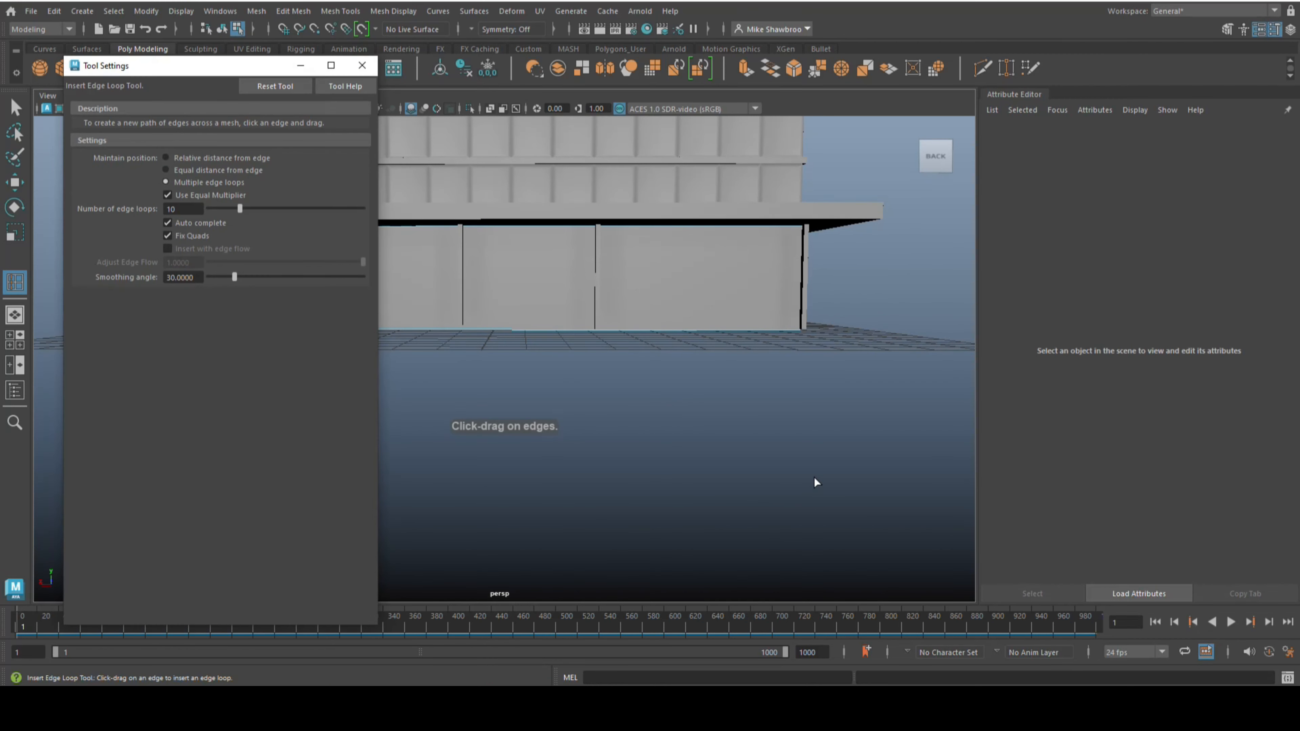
{"action": "left_click", "coordinate": [165, 170]}
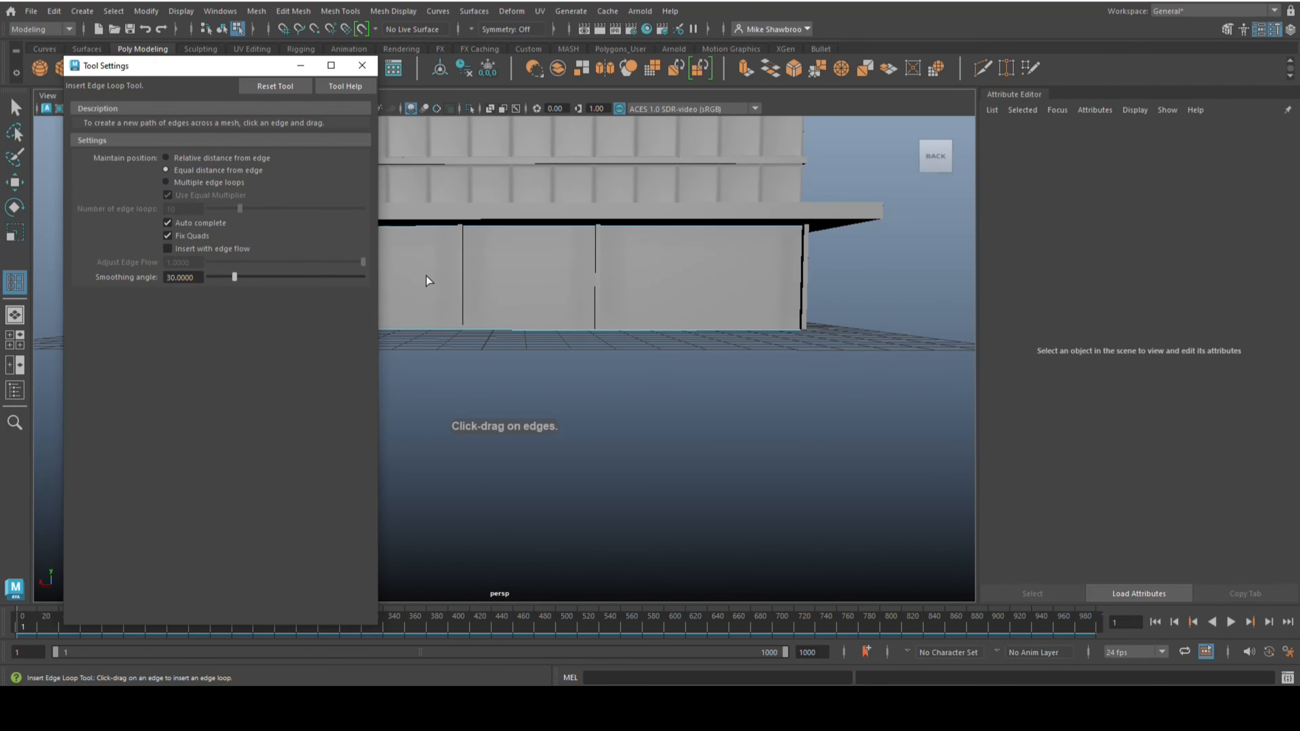
Step: Try to insert a vertical edge loop in the wall beside a column and move it along X
{"action": "left_click", "coordinate": [623, 228]}
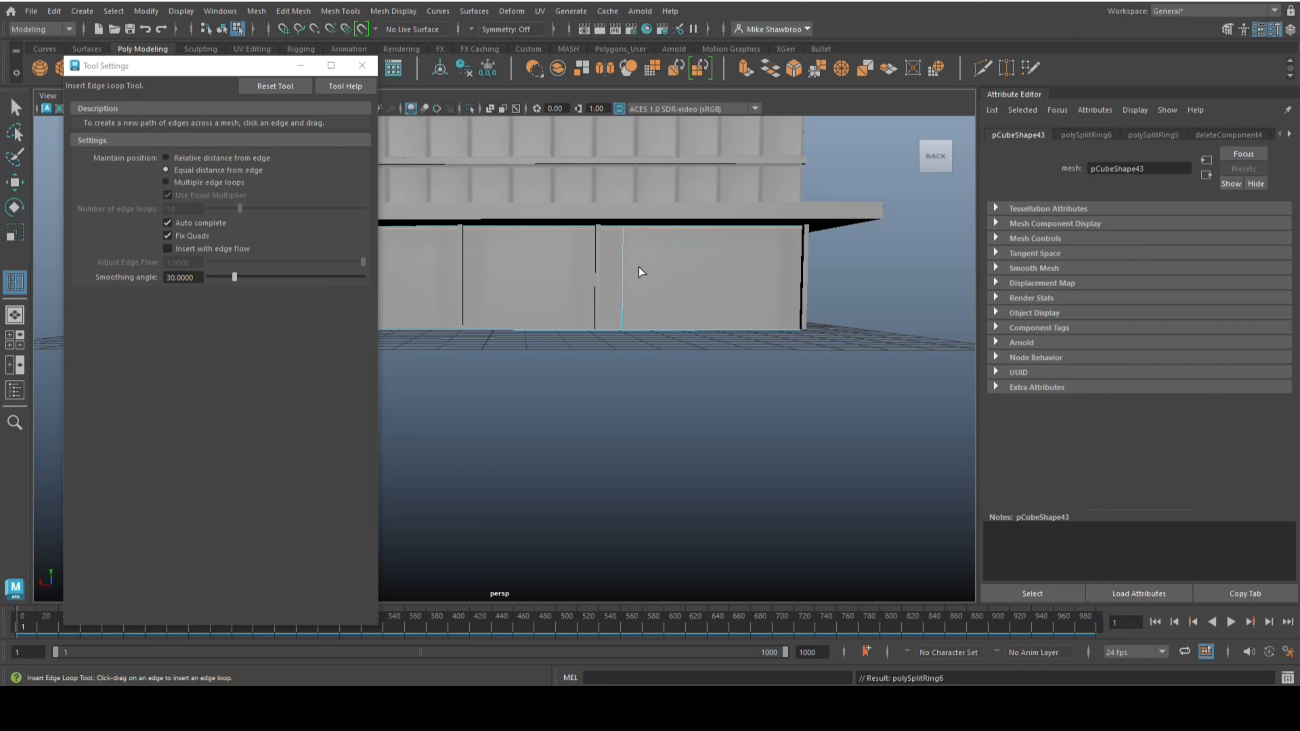
{"action": "key", "text": "w"}
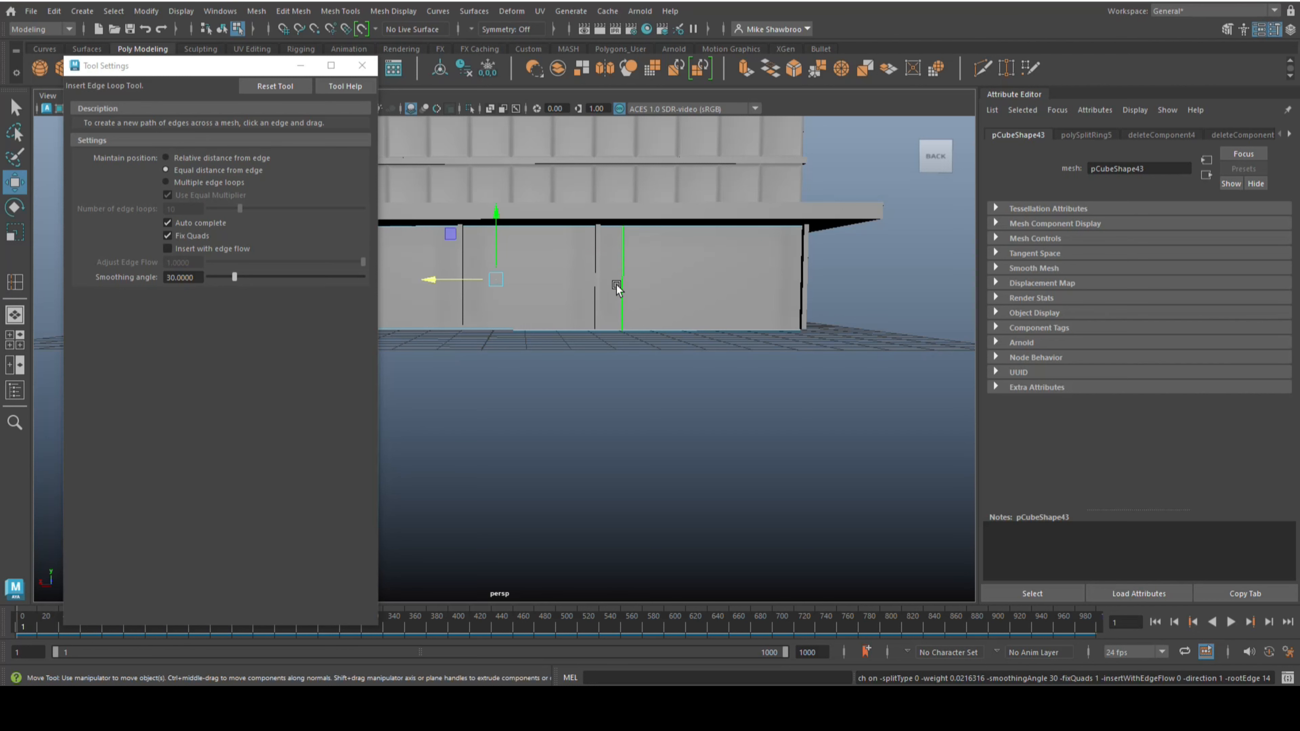
{"action": "mouse_move", "coordinate": [435, 282]}
{"action": "left_mouse_down"}
{"action": "mouse_move", "coordinate": [416, 287]}
{"action": "mouse_move", "coordinate": [441, 292]}
{"action": "left_mouse_up"}
{"action": "key", "text": "ctrl+z"}
{"action": "key", "text": "ctrl+z"}
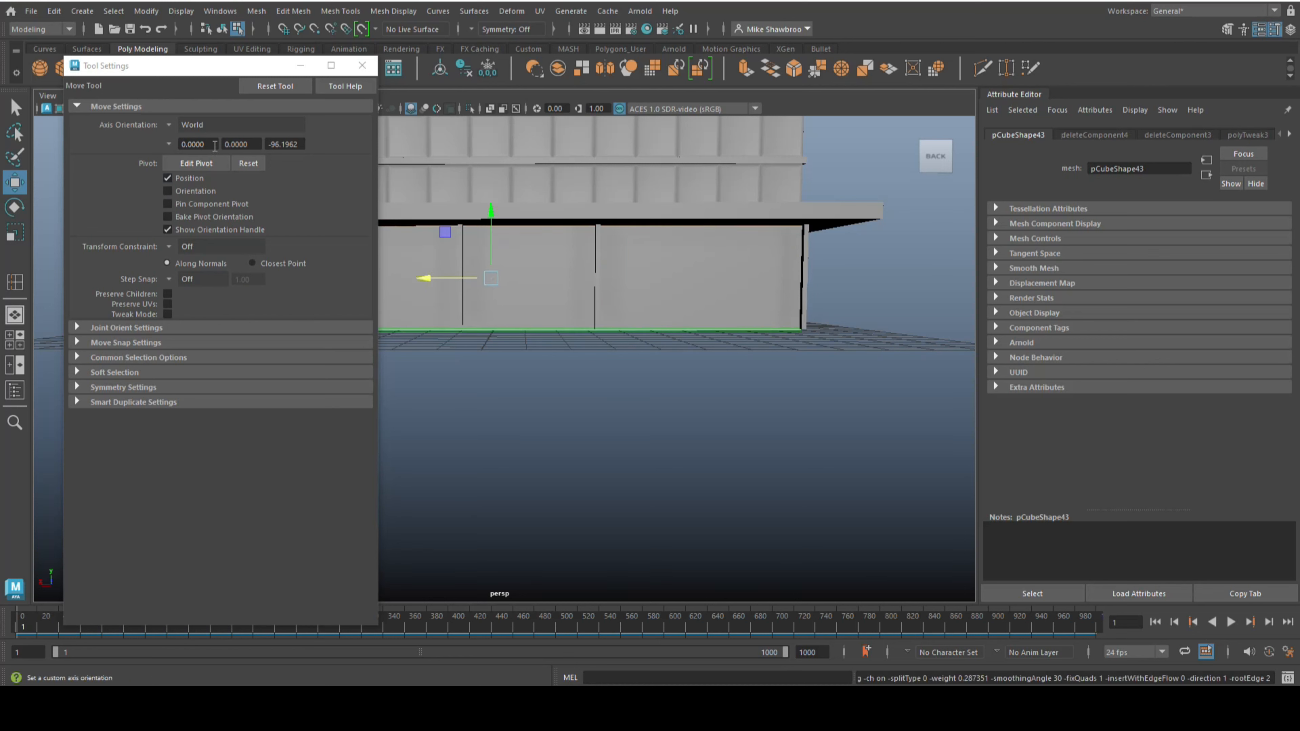
{"action": "left_click", "coordinate": [362, 65]}
Step: Insert a vertical edge loop in the ground-floor wall and move it along X to about -3.08, in line with the neighbouring column
{"action": "key", "text": "g"}
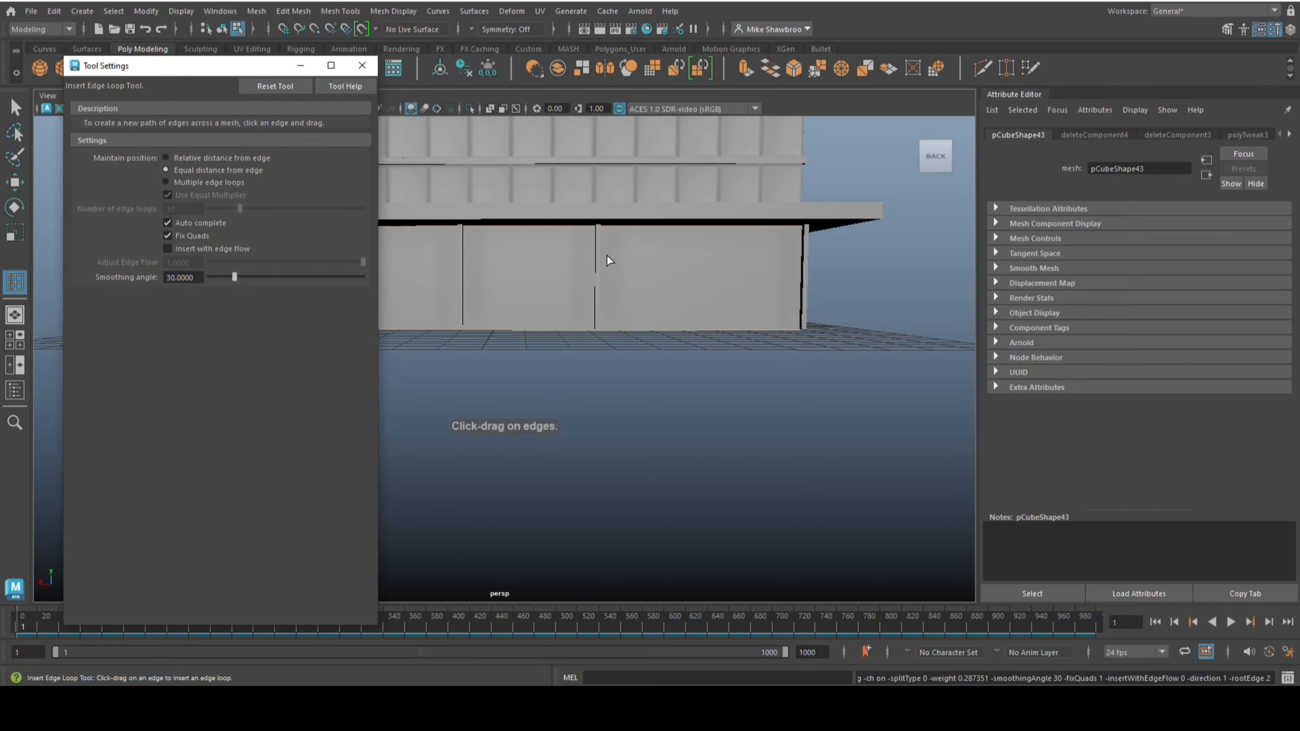
{"action": "left_click", "coordinate": [639, 330]}
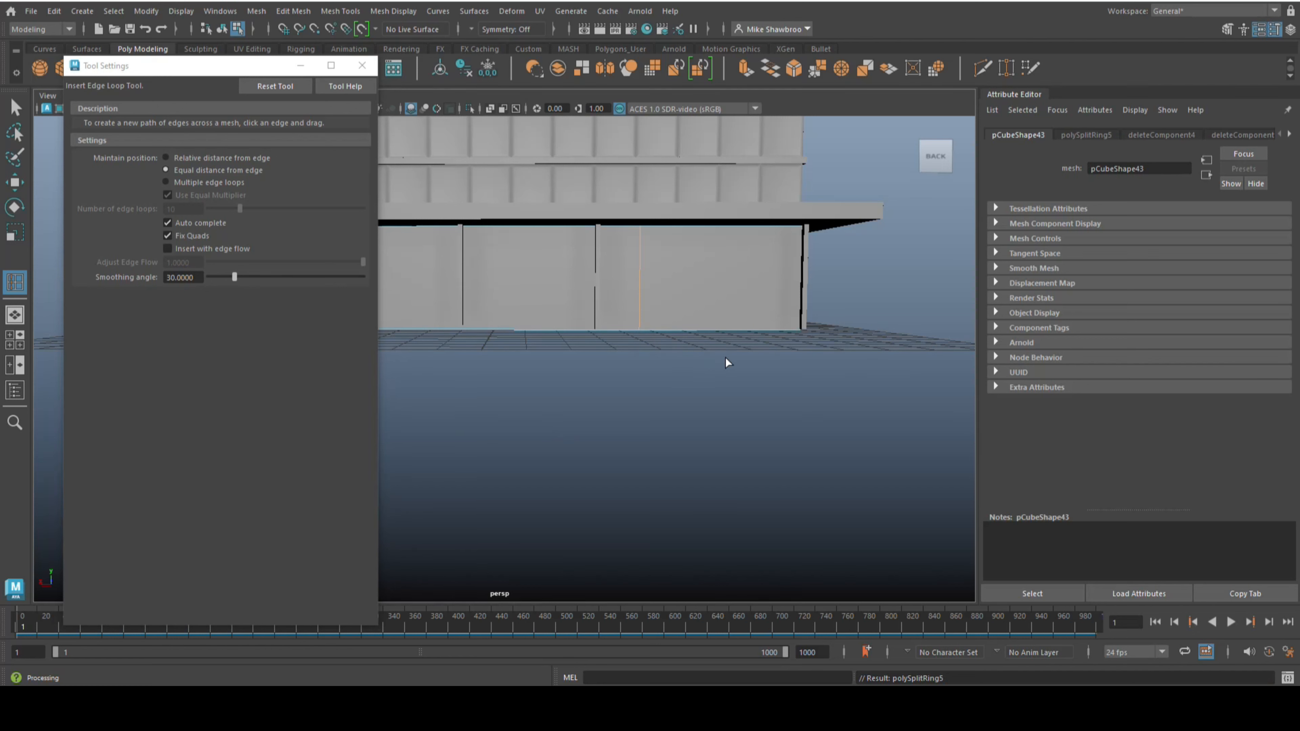
{"action": "key", "text": "w"}
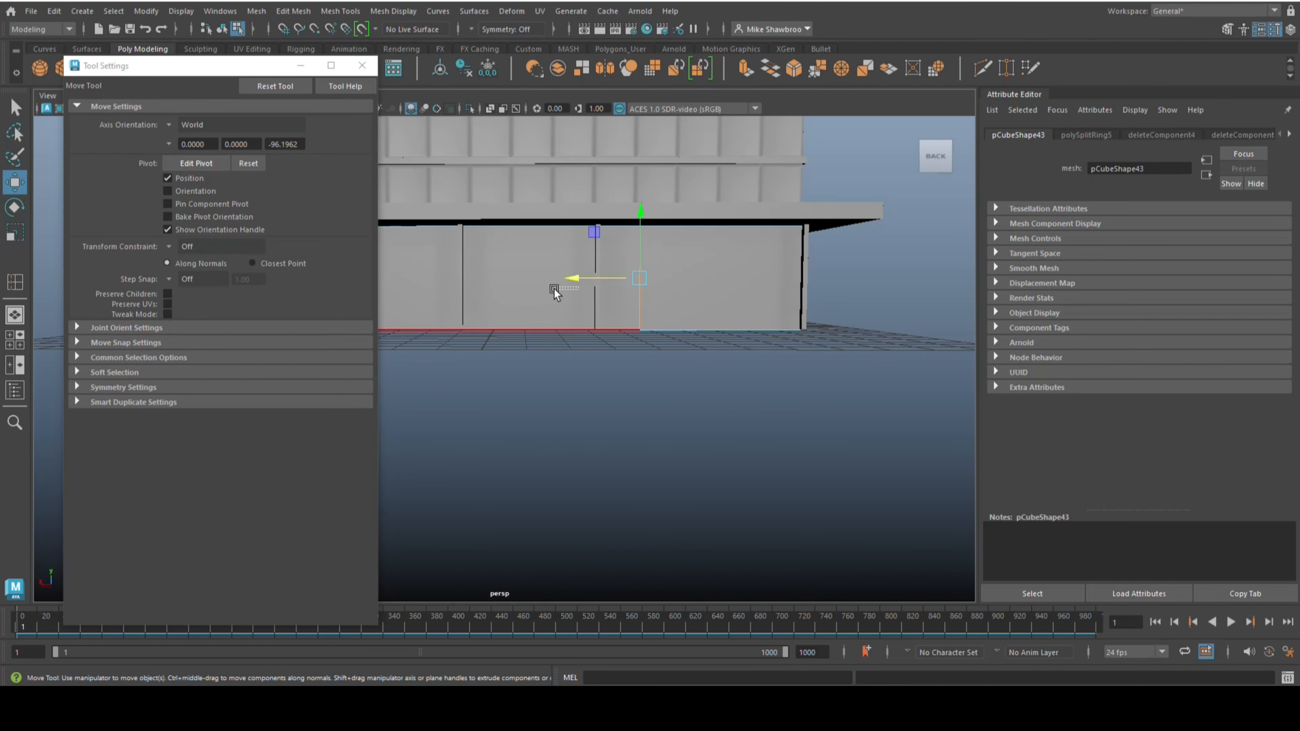
{"action": "left_click", "coordinate": [538, 291]}
{"action": "key", "text": "ctrl+z"}
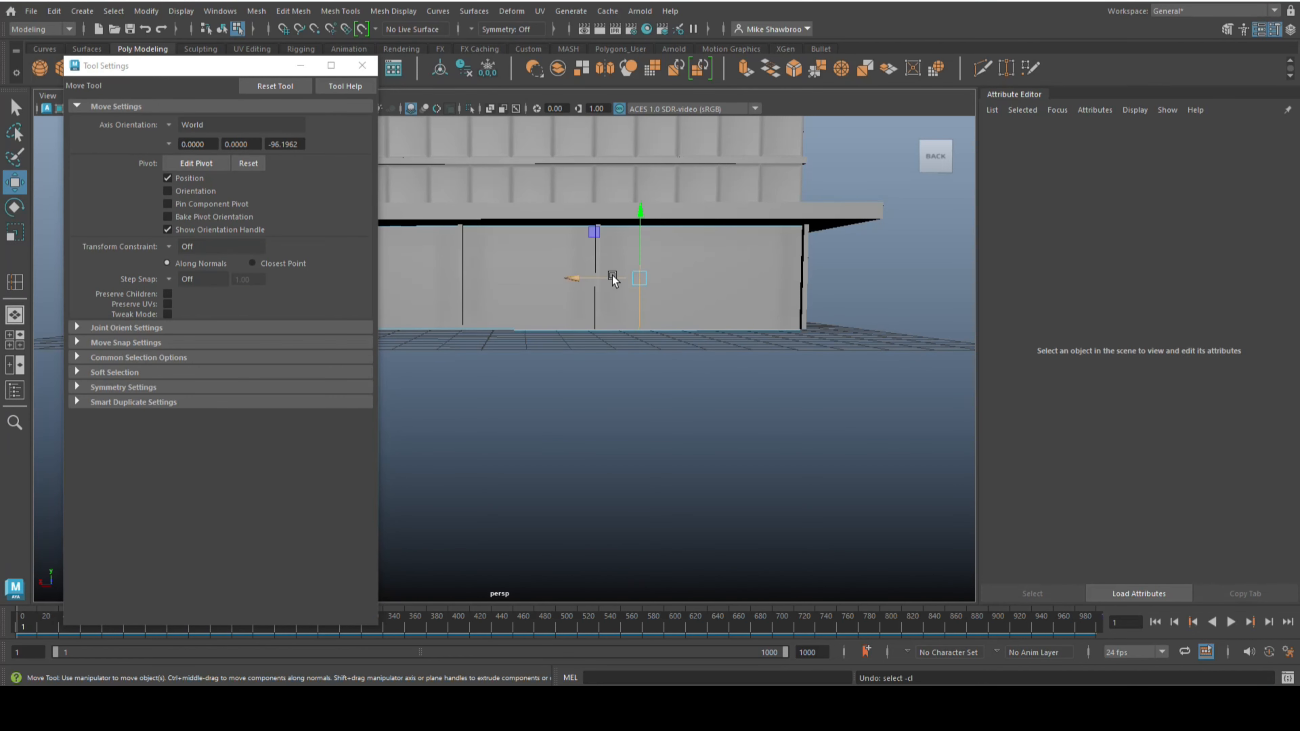
{"action": "left_click_drag", "start_coordinate": [613, 275], "coordinate": [533, 290]}
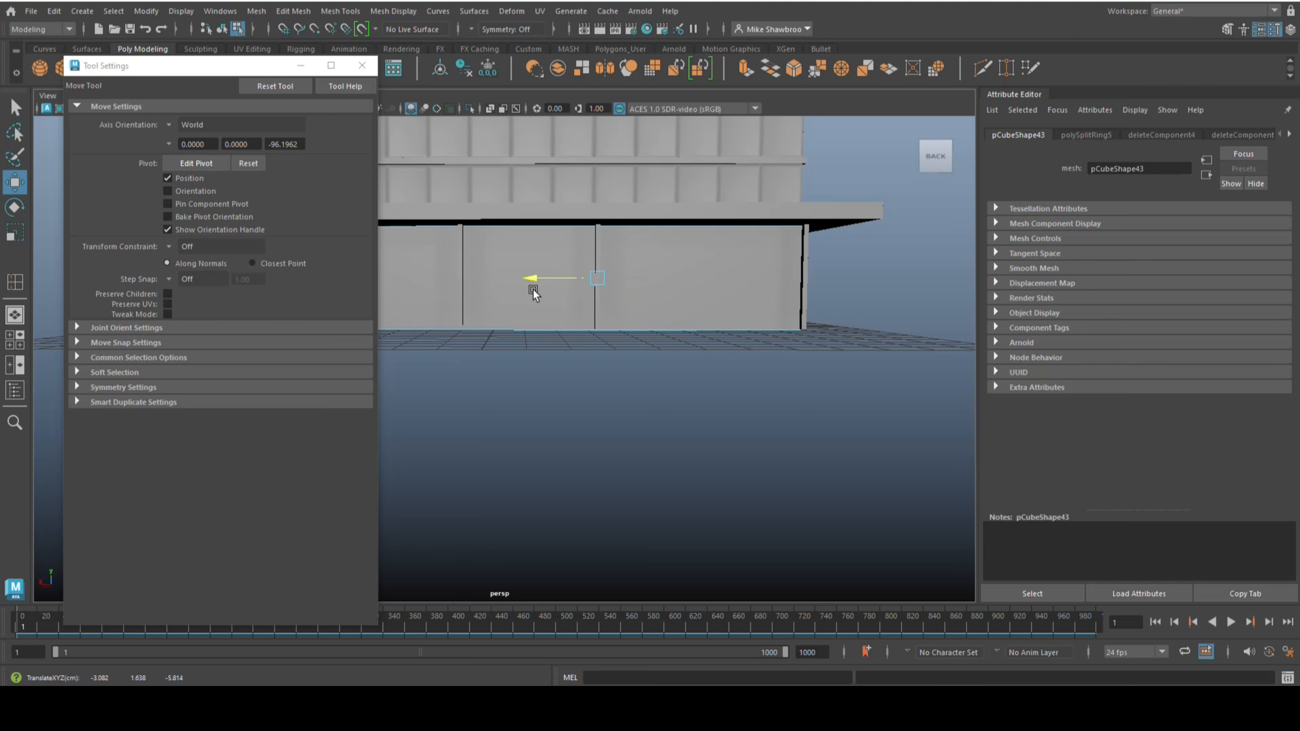
Step: Delete the wall face between the new edge loop and the nearest corner column to open that bay
{"action": "right_click_drag", "start_coordinate": [720, 254], "coordinate": [724, 292]}
{"action": "left_click", "coordinate": [725, 289]}
{"action": "key", "text": "Delete"}
{"action": "scroll", "coordinate": [749, 301], "scroll_direction": "down", "scroll_amount": 4}
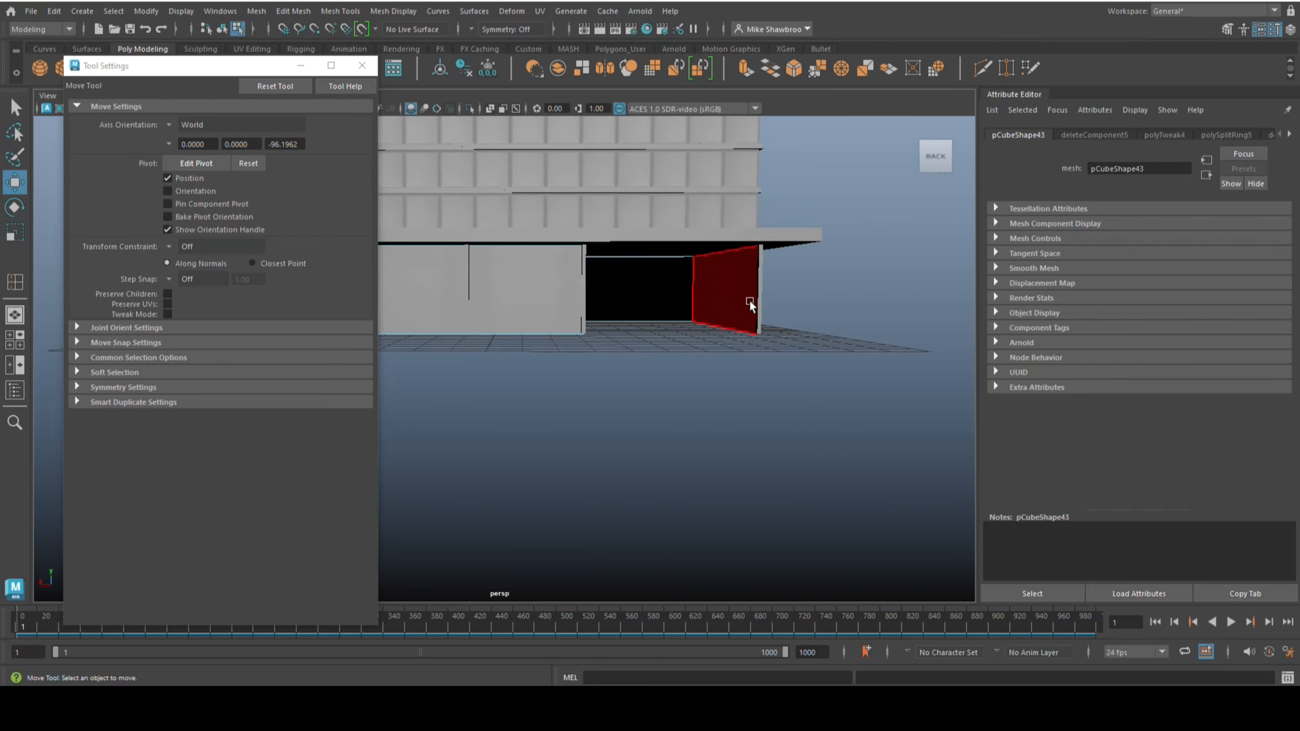
{"action": "left_click_drag", "start_coordinate": [760, 316], "coordinate": [793, 322], "text": "alt"}
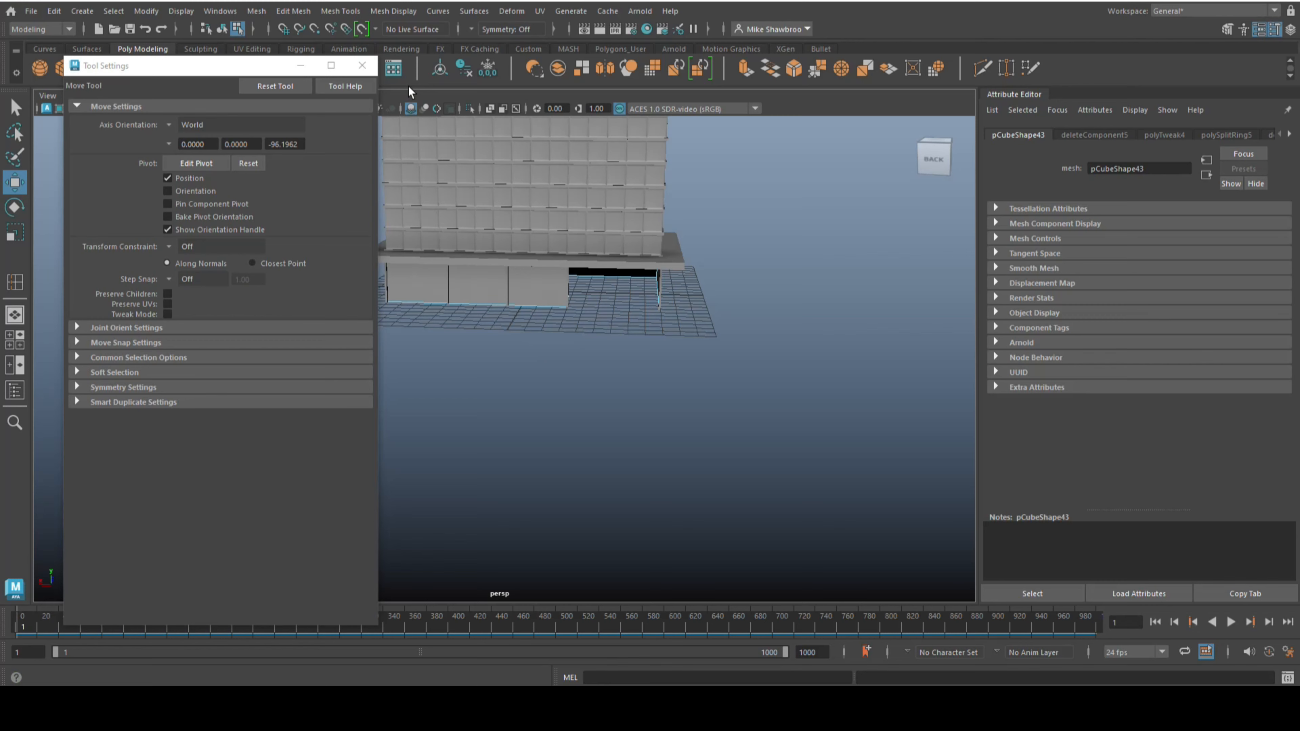
{"action": "left_click", "coordinate": [363, 72]}
{"action": "left_click_drag", "start_coordinate": [427, 337], "coordinate": [534, 338], "text": "alt"}
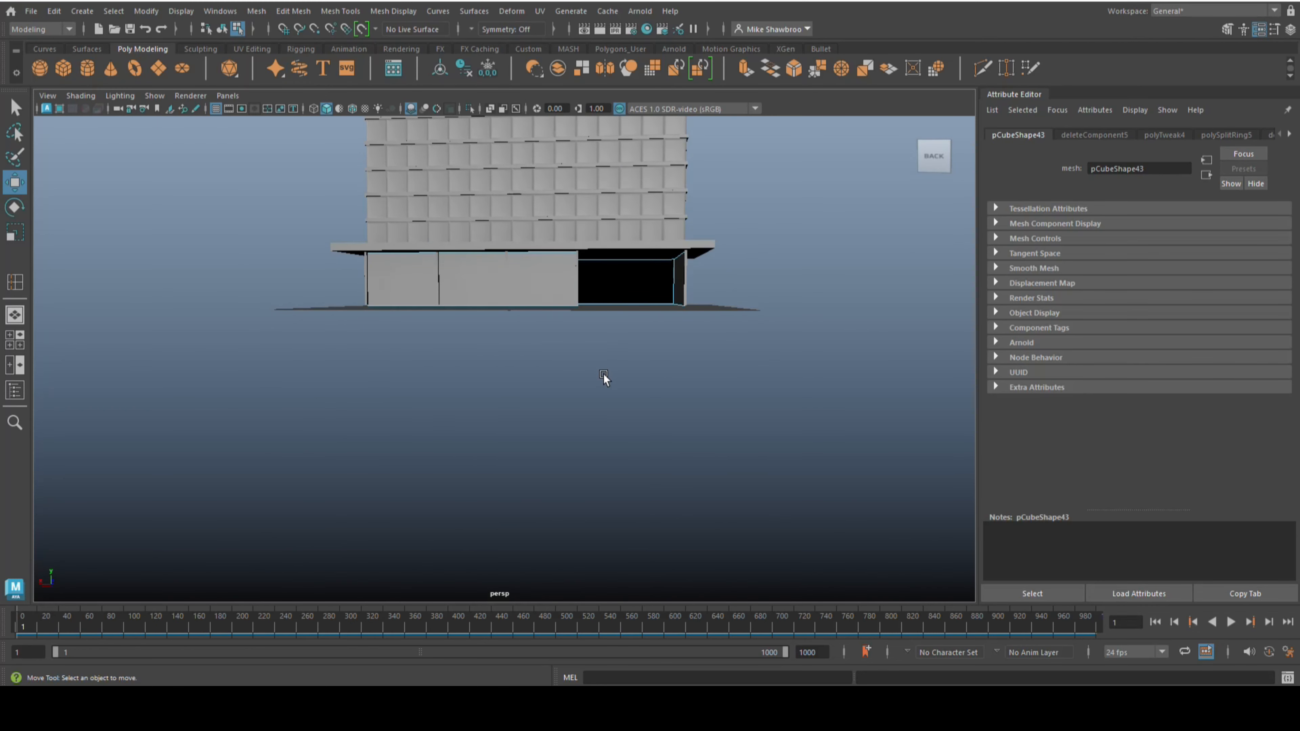
Step: Extrude the ground-floor wall with a thickness of 0.01 and return it to object selection
{"action": "right_click_drag", "start_coordinate": [484, 277], "coordinate": [531, 260]}
{"action": "left_click", "coordinate": [532, 261]}
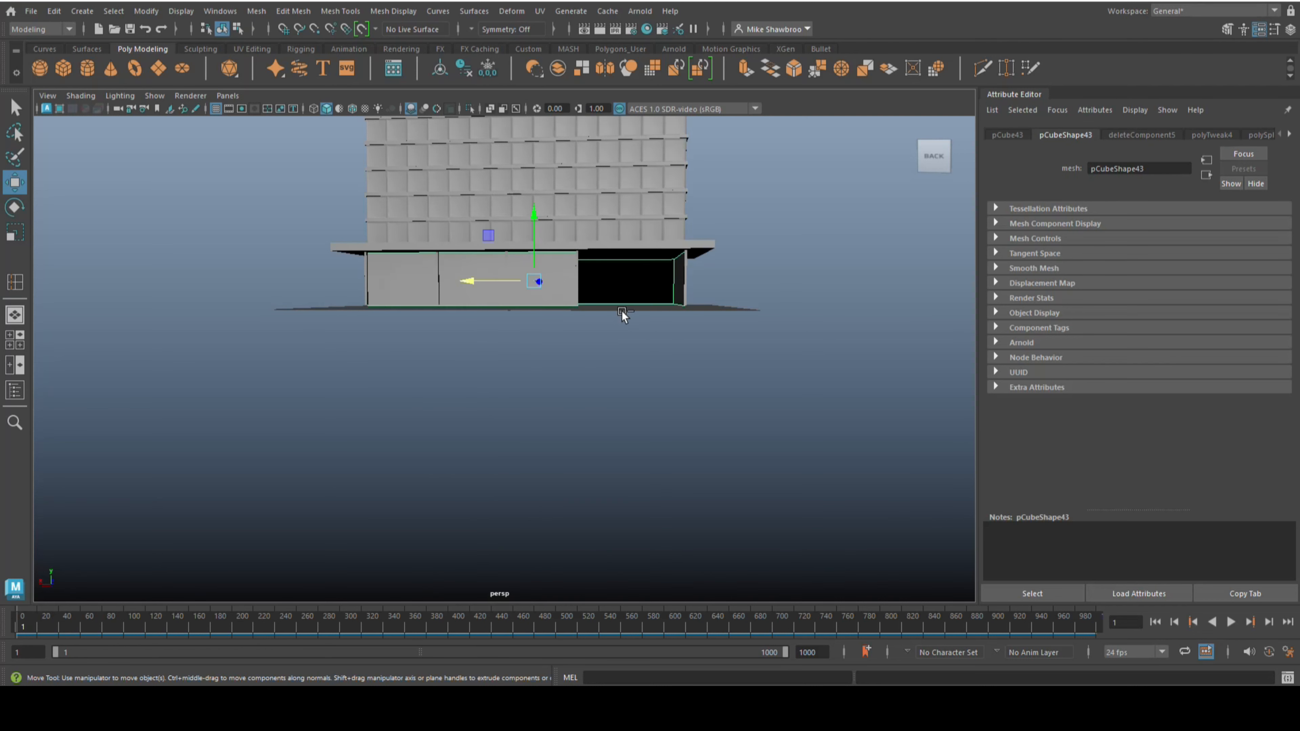
{"action": "key", "text": "ctrl+e"}
{"action": "left_click", "coordinate": [842, 376]}
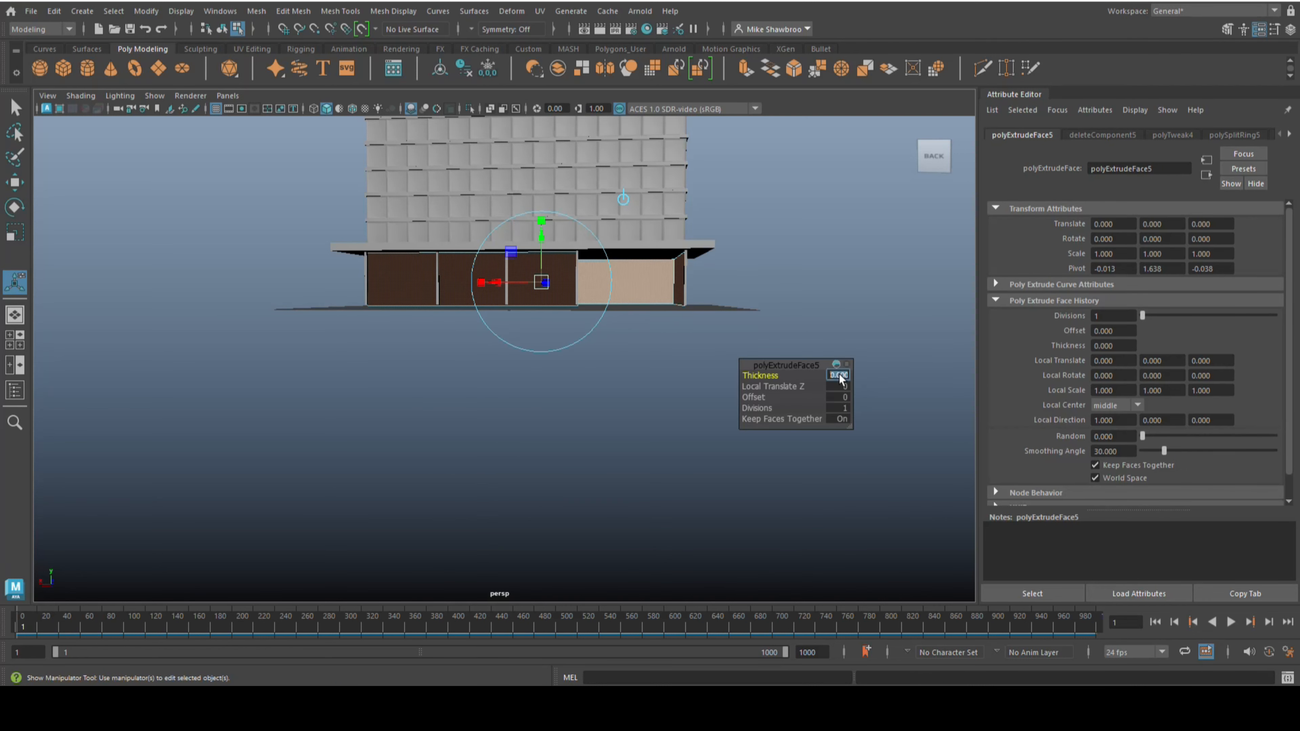
{"action": "type", "text": "0.01"}
{"action": "key", "text": "Return"}
{"action": "left_click", "coordinate": [656, 385]}
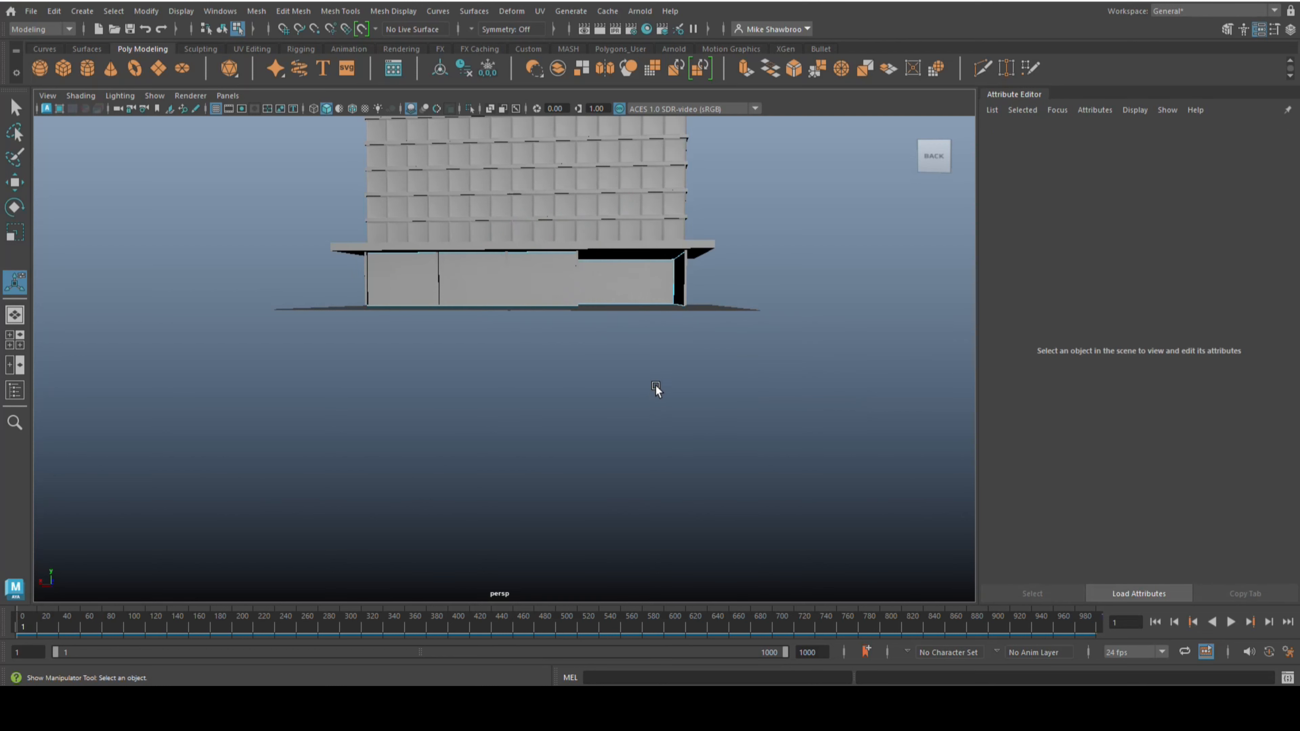
{"action": "right_click", "coordinate": [558, 282]}
{"action": "left_click", "coordinate": [599, 267]}
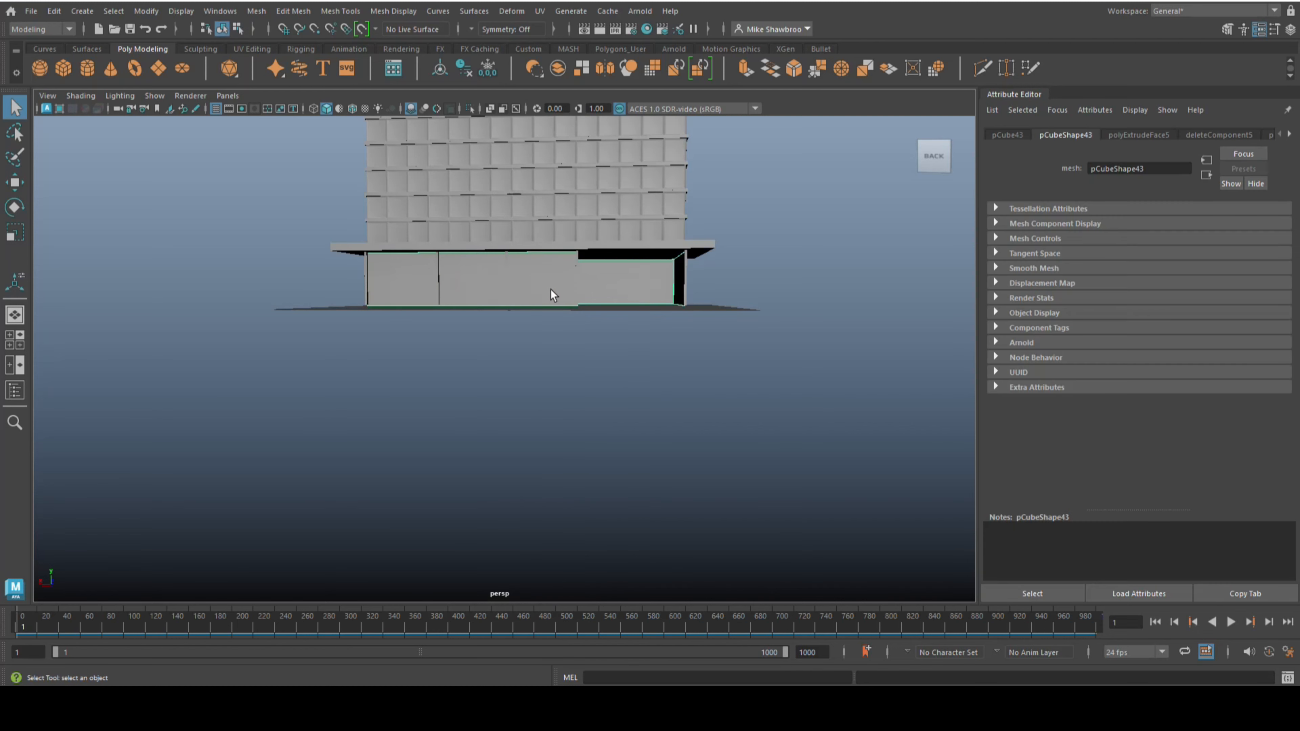
Step: Reduce the specular weight of the wall's standardSurface1 material to about 0.084
{"action": "left_click_drag", "start_coordinate": [716, 383], "coordinate": [767, 415], "text": "alt"}
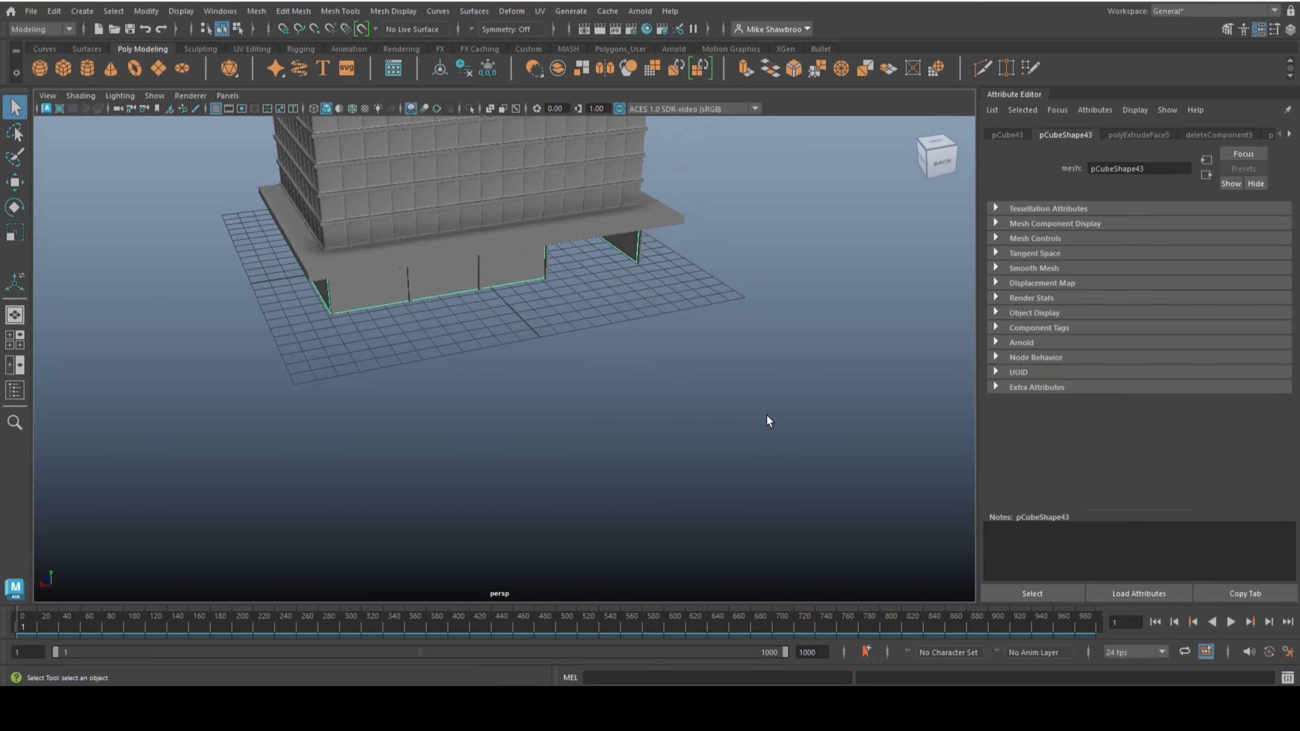
{"action": "middle_click_drag", "start_coordinate": [734, 371], "coordinate": [738, 445], "text": "alt"}
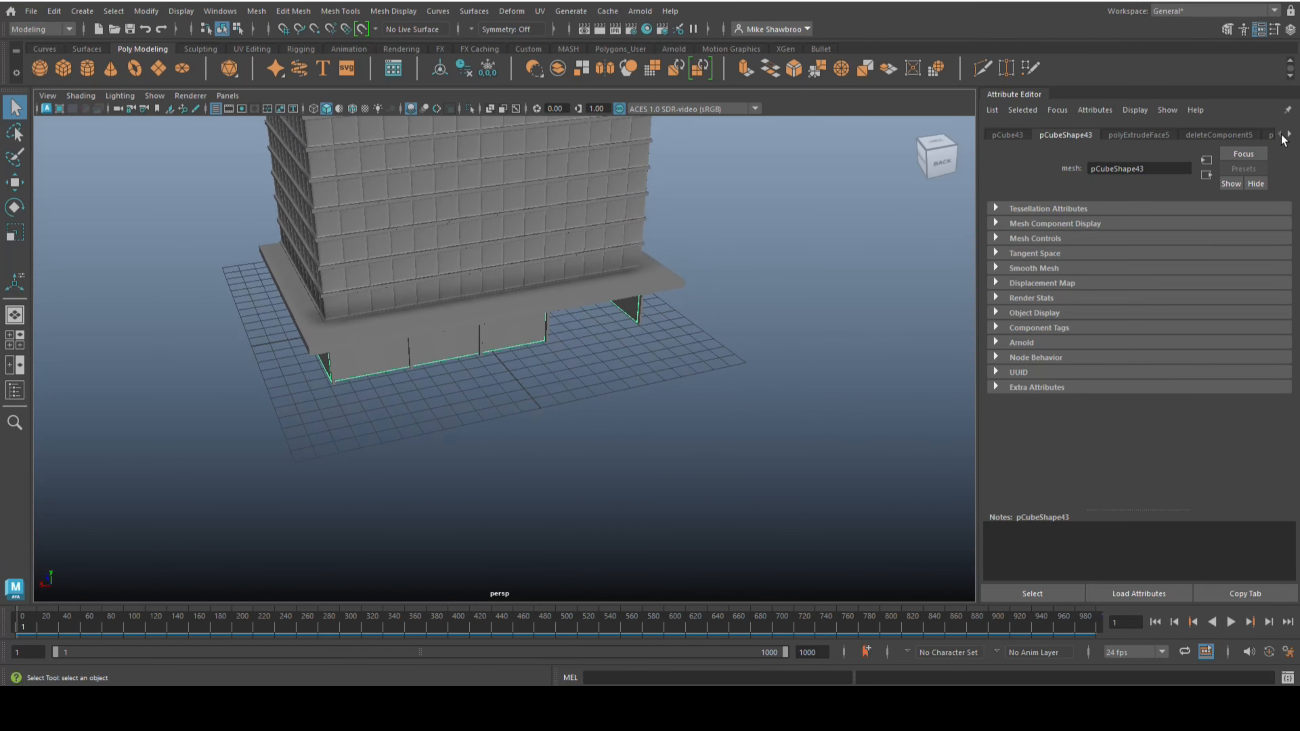
{"action": "left_click", "coordinate": [1290, 135]}
{"action": "left_click", "coordinate": [1289, 135]}
{"action": "left_click", "coordinate": [1290, 135]}
{"action": "left_click", "coordinate": [1289, 135]}
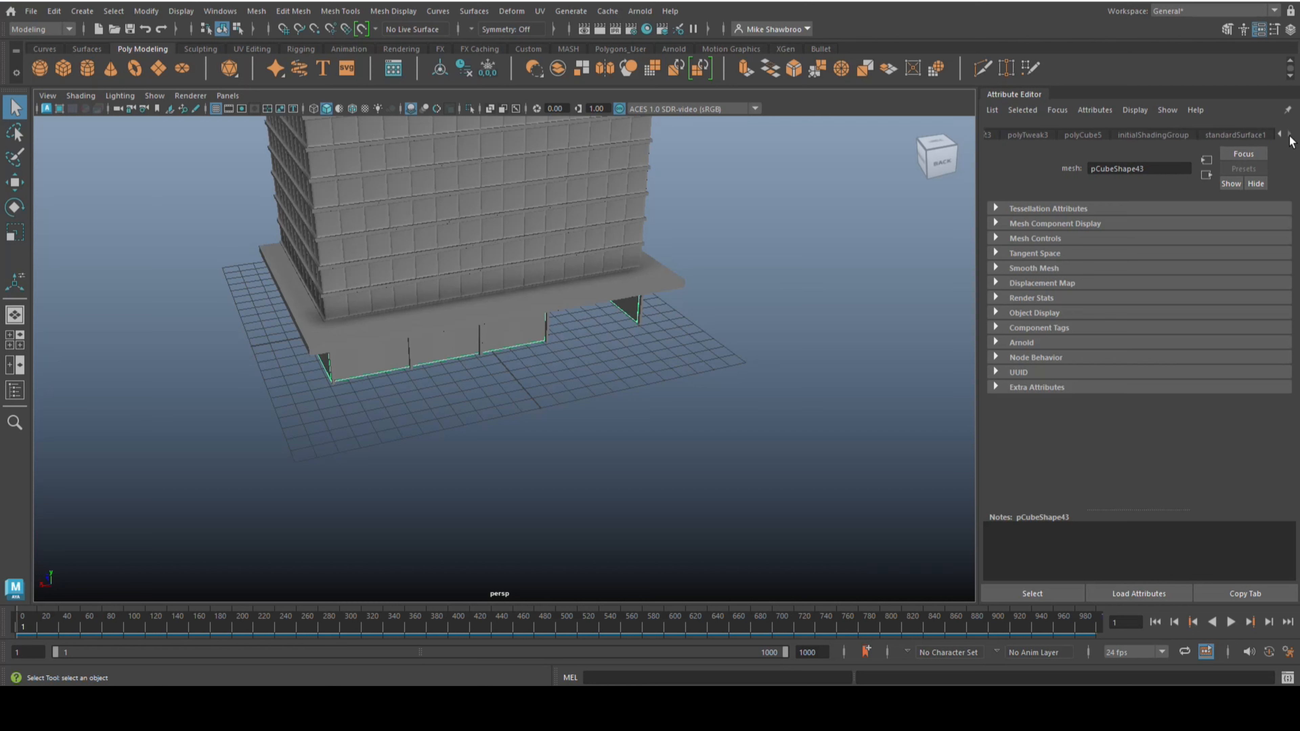
{"action": "scroll", "coordinate": [761, 342], "scroll_direction": "down", "scroll_amount": 5}
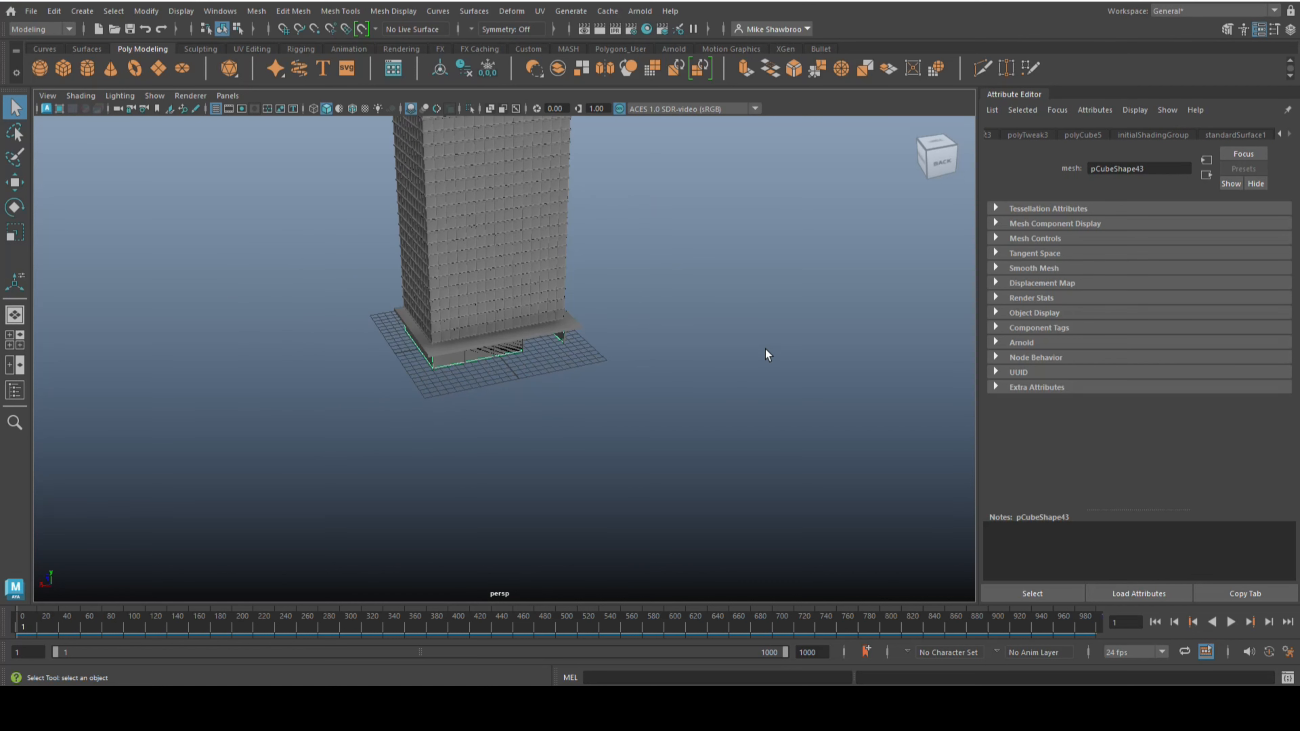
{"action": "left_click", "coordinate": [1244, 135]}
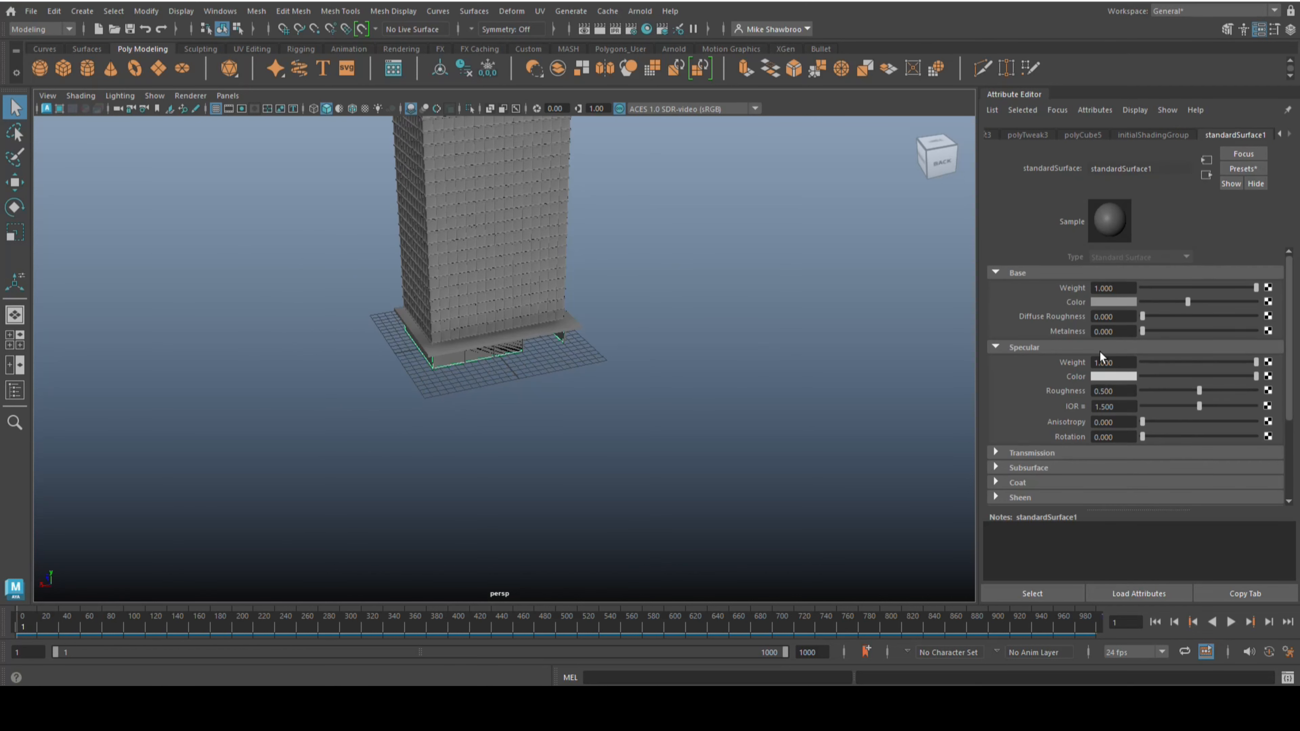
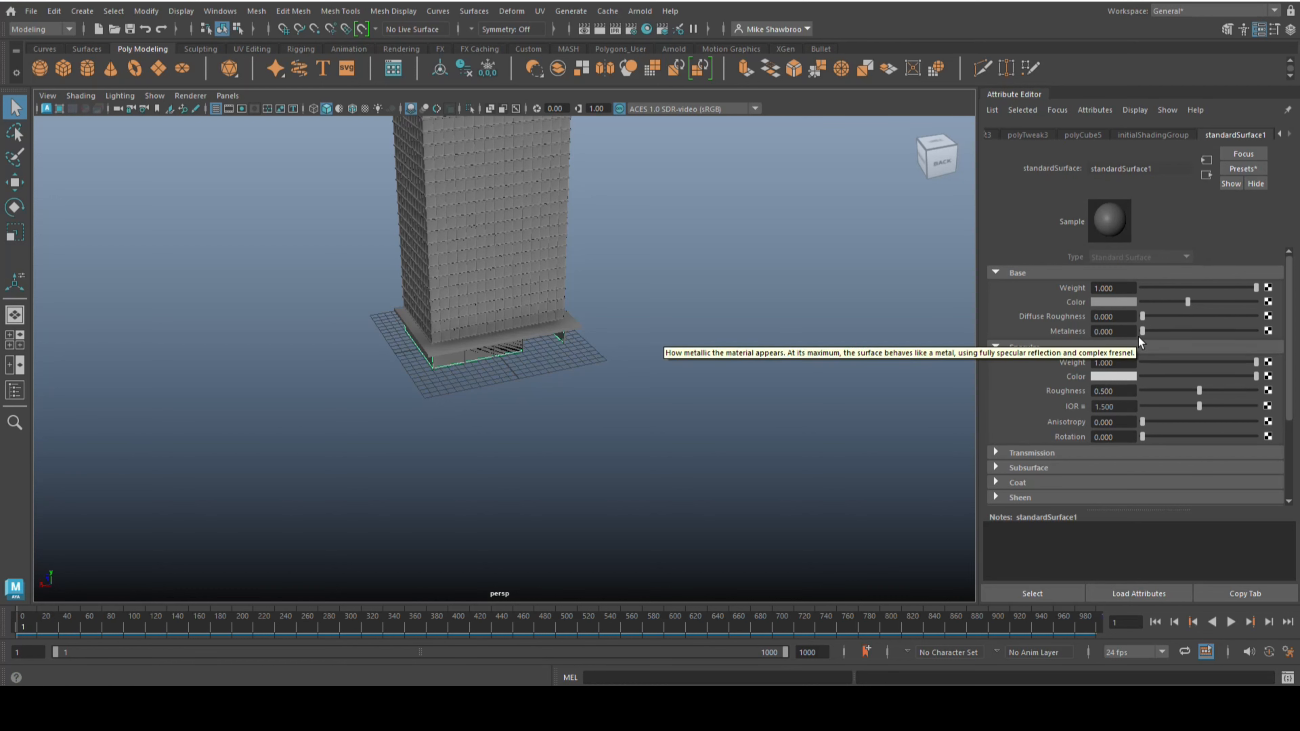
{"action": "left_click_drag", "start_coordinate": [1255, 363], "coordinate": [1190, 368]}
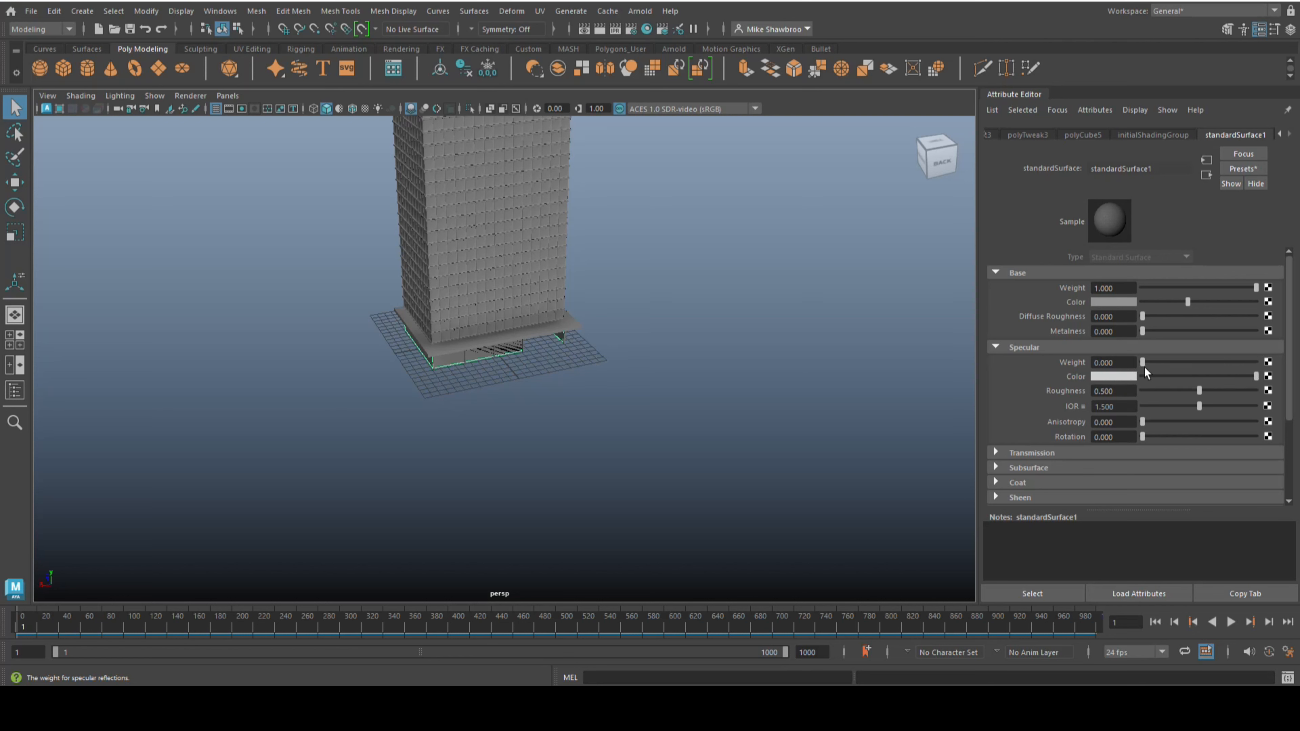
Step: Select the five columns along the open side from below and move them together back against the ground-floor wall
{"action": "scroll", "coordinate": [635, 389], "scroll_direction": "up", "scroll_amount": 2}
{"action": "left_click_drag", "start_coordinate": [635, 389], "coordinate": [625, 293], "text": "alt"}
{"action": "scroll", "coordinate": [600, 369], "scroll_direction": "up", "scroll_amount": 3}
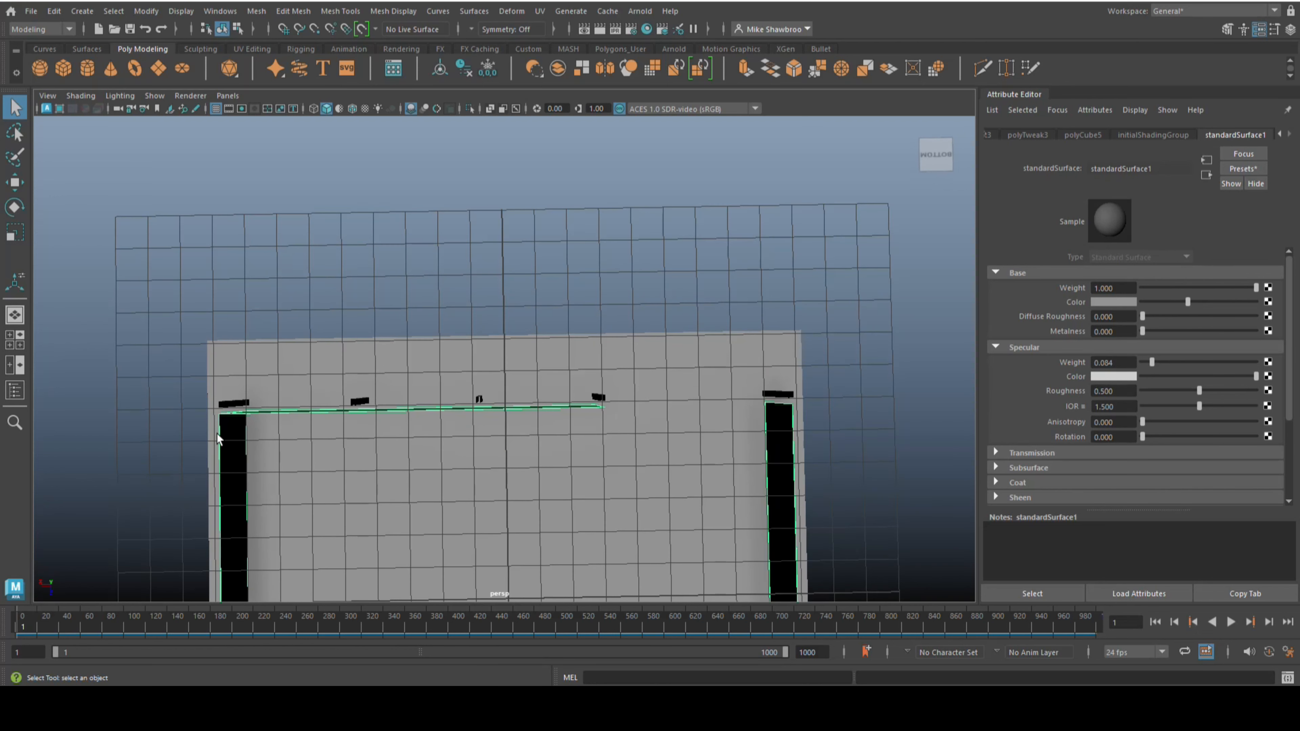
{"action": "left_click", "coordinate": [228, 404]}
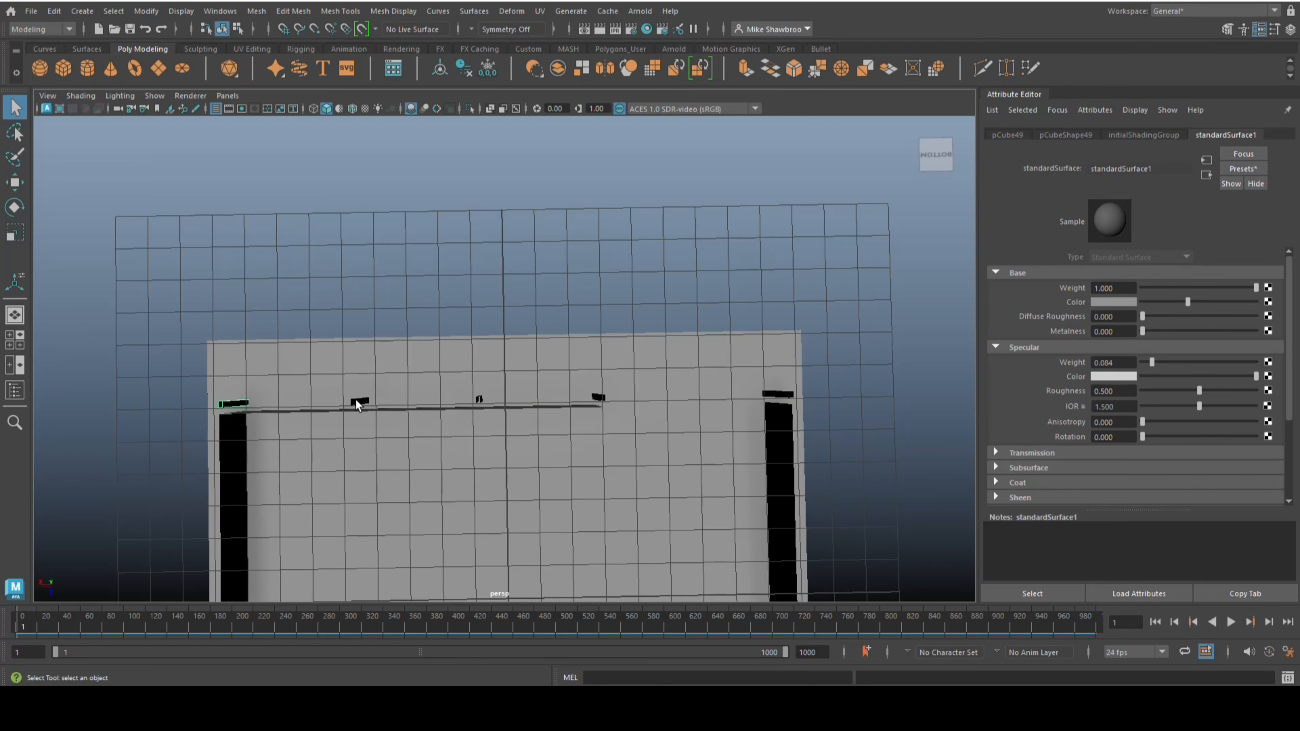
{"action": "left_click", "coordinate": [359, 404]}
{"action": "left_click", "coordinate": [479, 401]}
{"action": "left_click", "coordinate": [600, 398]}
{"action": "left_click", "coordinate": [786, 392]}
{"action": "key", "text": "w"}
{"action": "left_click_drag", "start_coordinate": [785, 458], "coordinate": [788, 466]}
{"action": "left_click", "coordinate": [413, 172]}
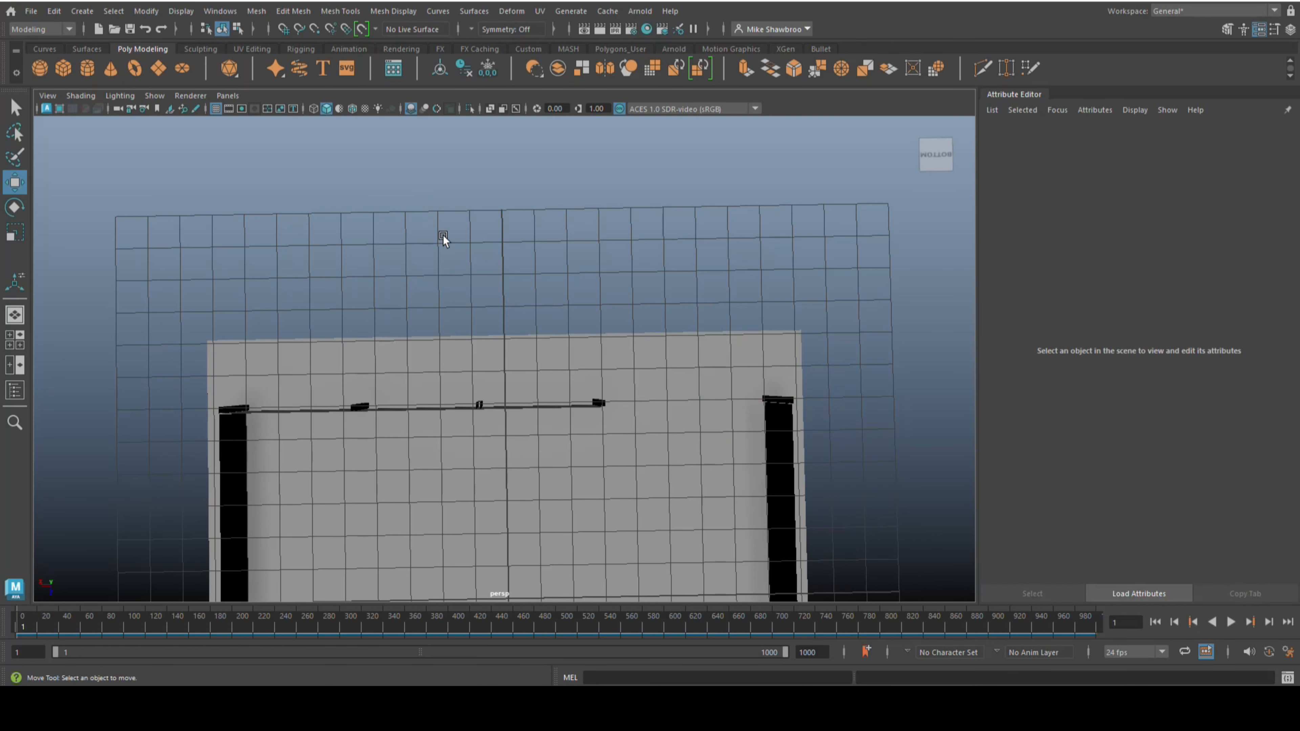
Step: Create a polygon plane under the building and scale it uniformly into a large ground surface extending far beyond the tower
{"action": "scroll", "coordinate": [444, 236], "scroll_direction": "down", "scroll_amount": 5}
{"action": "left_click_drag", "start_coordinate": [519, 339], "coordinate": [451, 441], "text": "alt"}
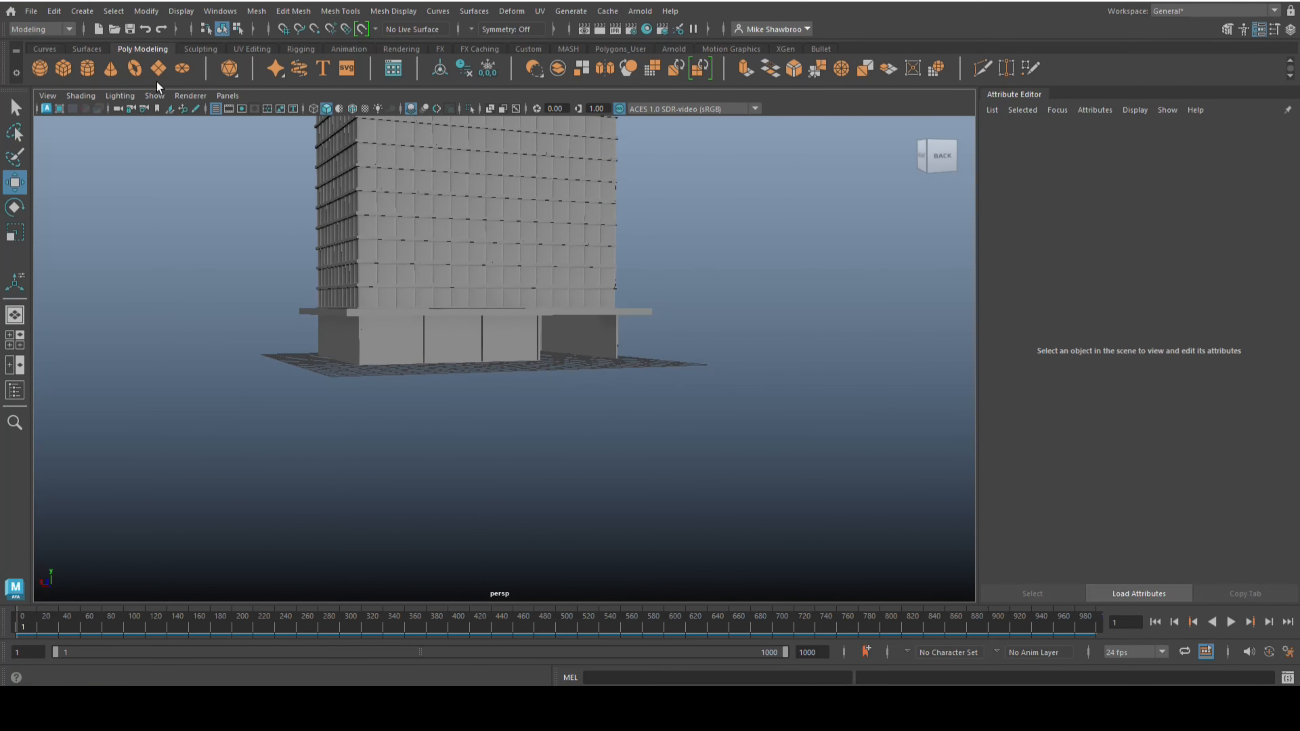
{"action": "left_click", "coordinate": [164, 69]}
{"action": "key", "text": "r"}
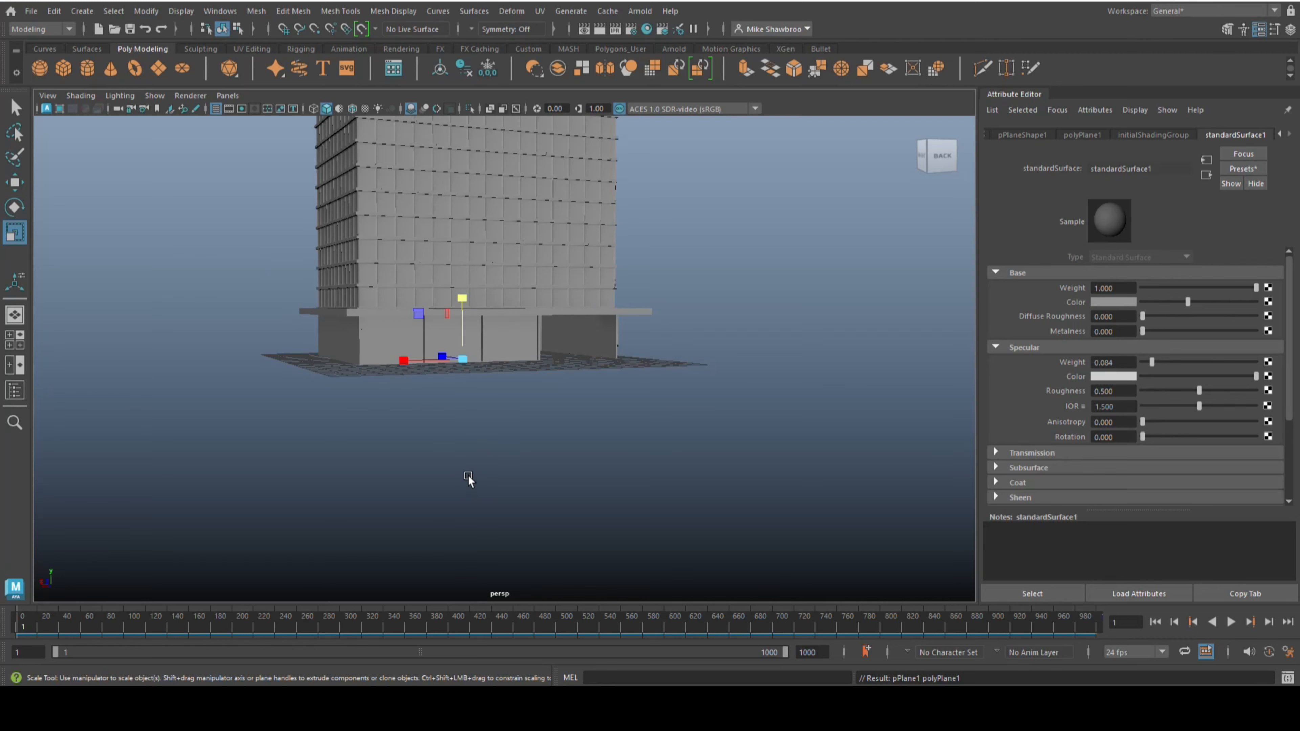
{"action": "left_click_drag", "start_coordinate": [462, 361], "coordinate": [1101, 402]}
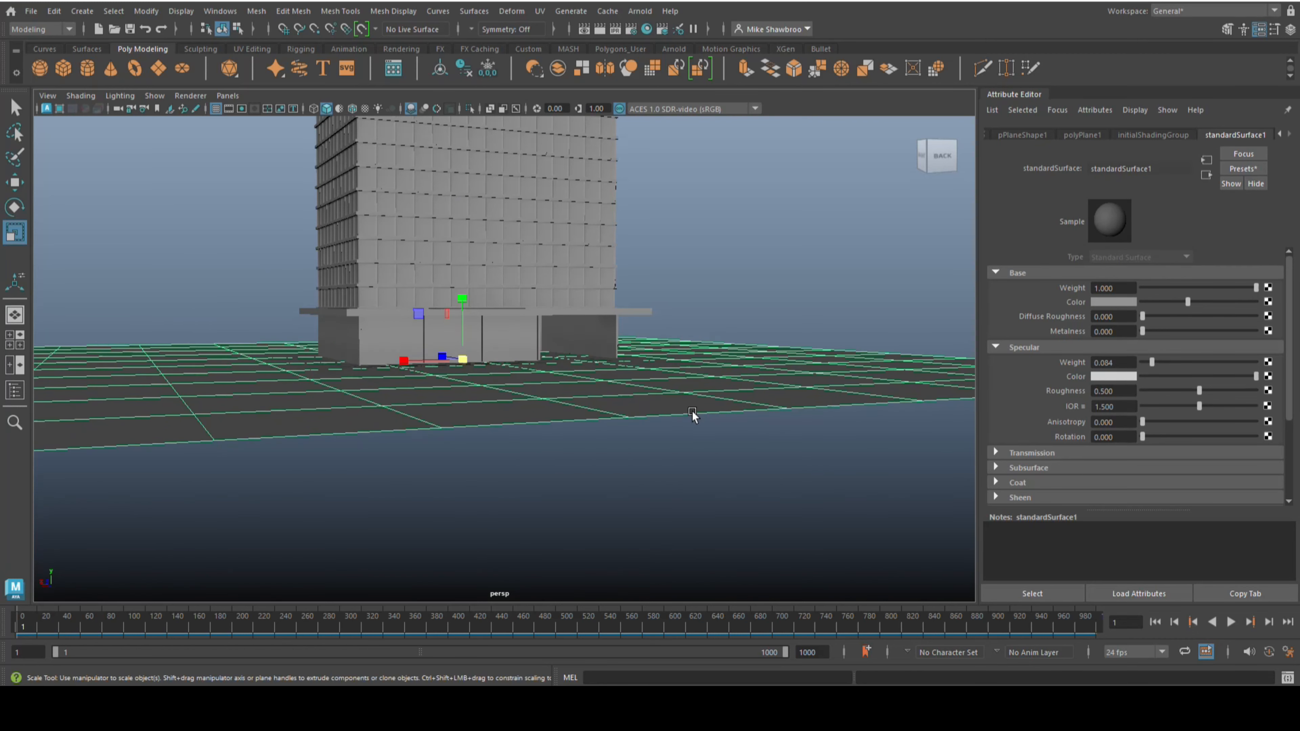
{"action": "scroll", "coordinate": [568, 431], "scroll_direction": "down", "scroll_amount": 5}
{"action": "left_click_drag", "start_coordinate": [575, 452], "coordinate": [578, 486], "text": "alt"}
{"action": "scroll", "coordinate": [578, 486], "scroll_direction": "up", "scroll_amount": 5}
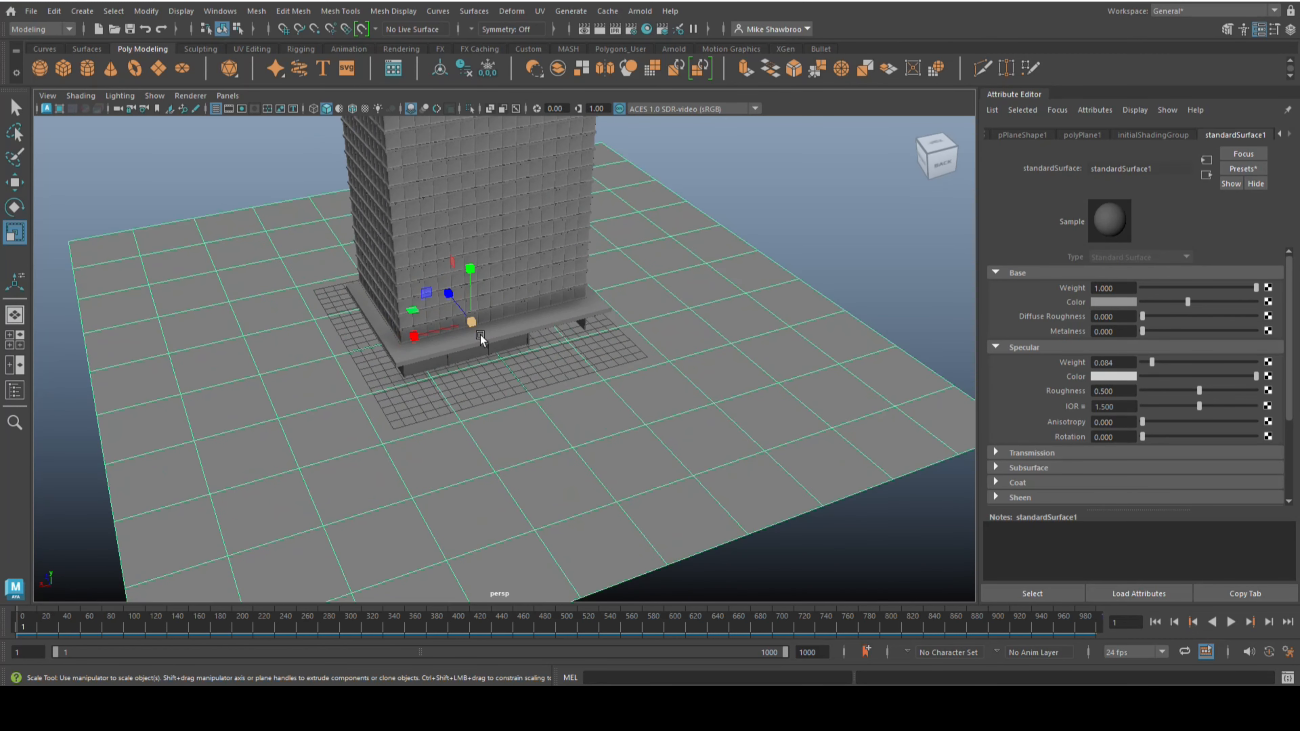
{"action": "left_click_drag", "start_coordinate": [469, 321], "coordinate": [853, 367]}
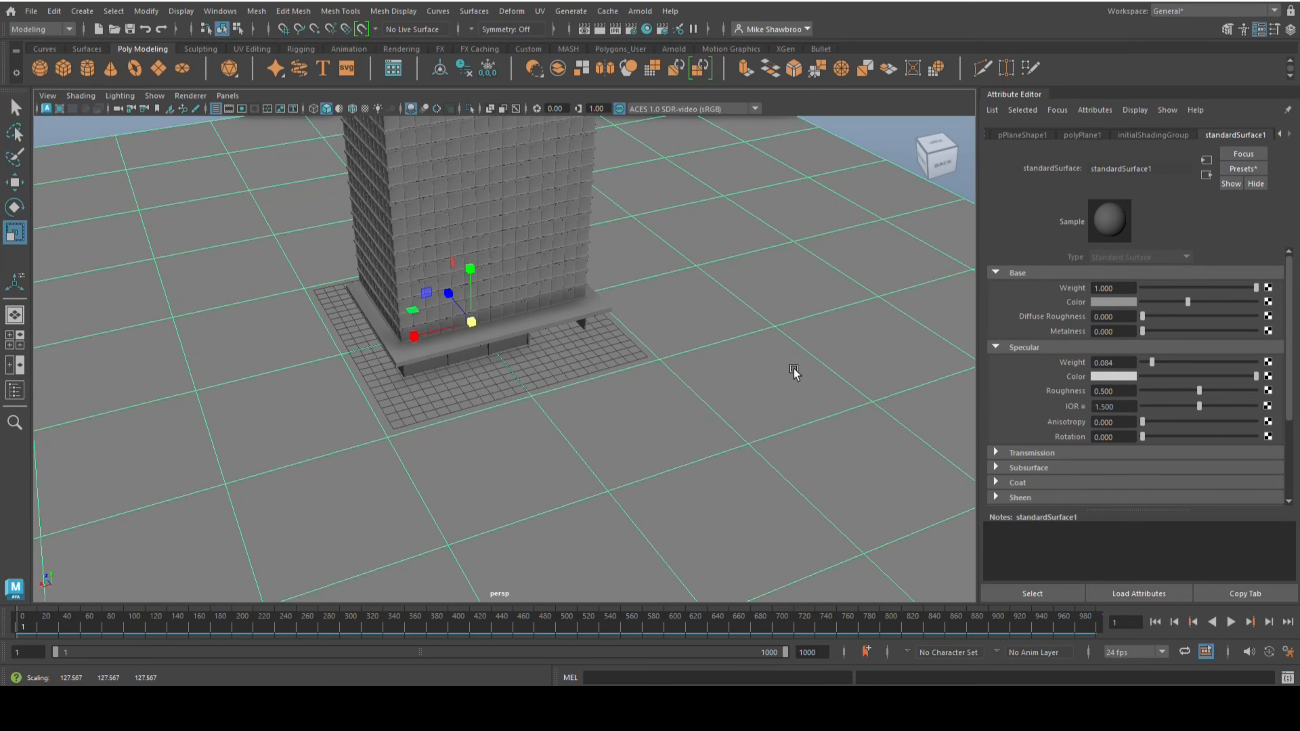
Step: Create a polygon cube, move it in front of the building to about Z -23.4, and stretch it along X across the ground
{"action": "scroll", "coordinate": [670, 375], "scroll_direction": "down", "scroll_amount": 4}
{"action": "mouse_move", "coordinate": [670, 375]}
{"action": "left_mouse_down", "text": "alt"}
{"action": "mouse_move", "coordinate": [682, 385]}
{"action": "mouse_move", "coordinate": [676, 351]}
{"action": "mouse_move", "coordinate": [588, 354]}
{"action": "mouse_move", "coordinate": [666, 359]}
{"action": "left_mouse_up", "text": "alt"}
{"action": "middle_click_drag", "start_coordinate": [637, 332], "coordinate": [581, 416], "text": "alt"}
{"action": "scroll", "coordinate": [673, 458], "scroll_direction": "down", "scroll_amount": 4}
{"action": "scroll", "coordinate": [673, 458], "scroll_direction": "up", "scroll_amount": 4}
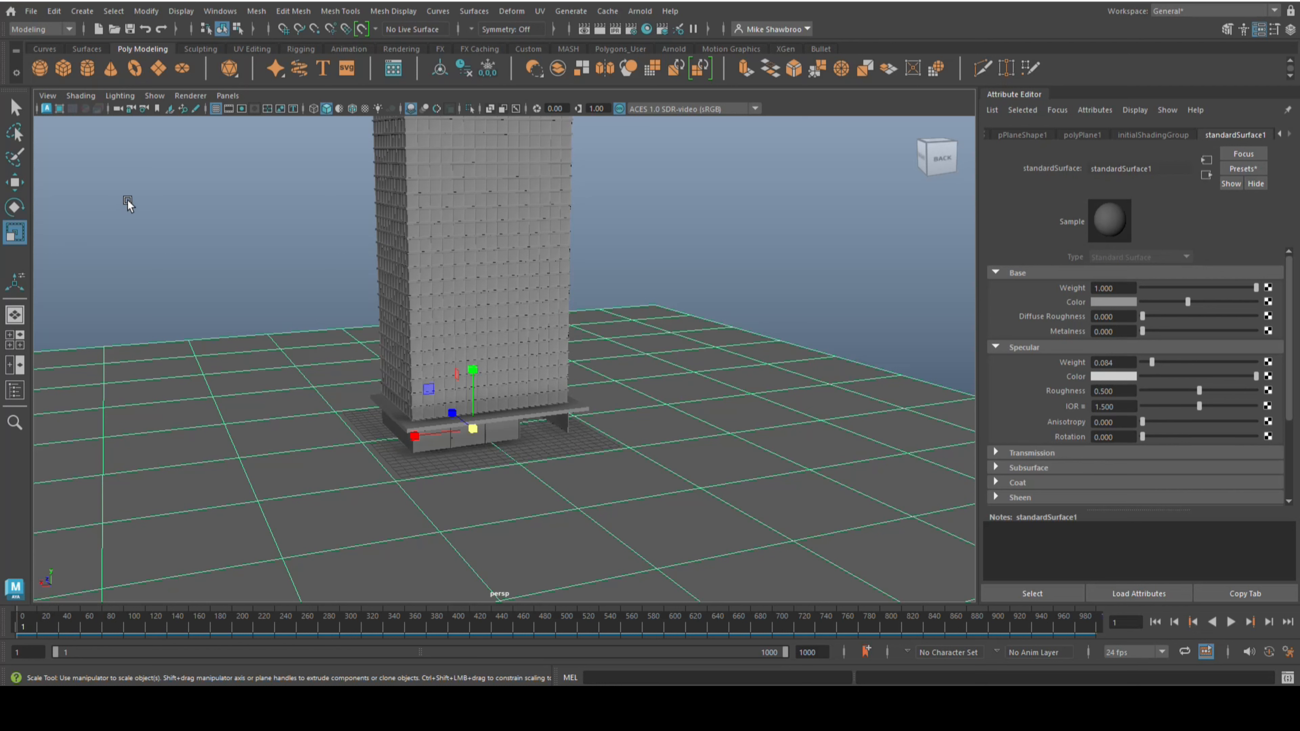
{"action": "left_click", "coordinate": [63, 69]}
{"action": "scroll", "coordinate": [539, 464], "scroll_direction": "down", "scroll_amount": 3}
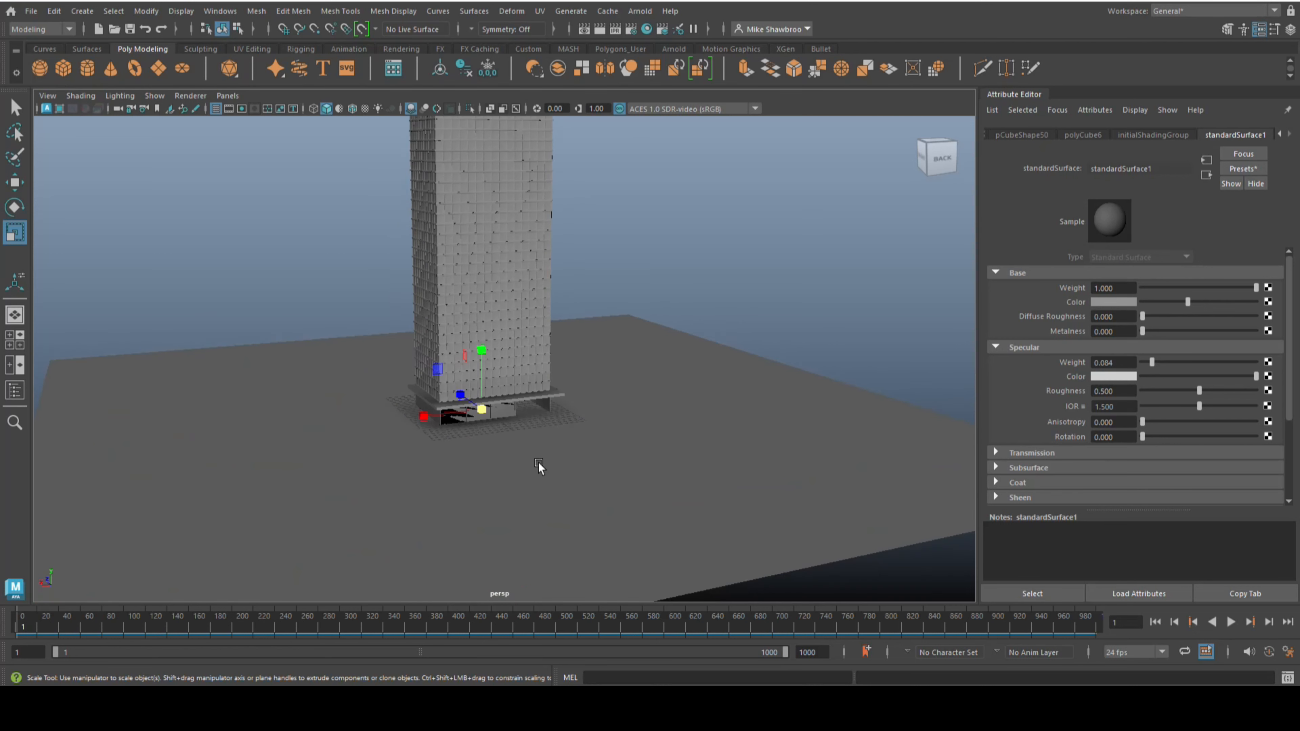
{"action": "key", "text": "w"}
{"action": "left_click_drag", "start_coordinate": [464, 391], "coordinate": [418, 479]}
{"action": "key", "text": "r"}
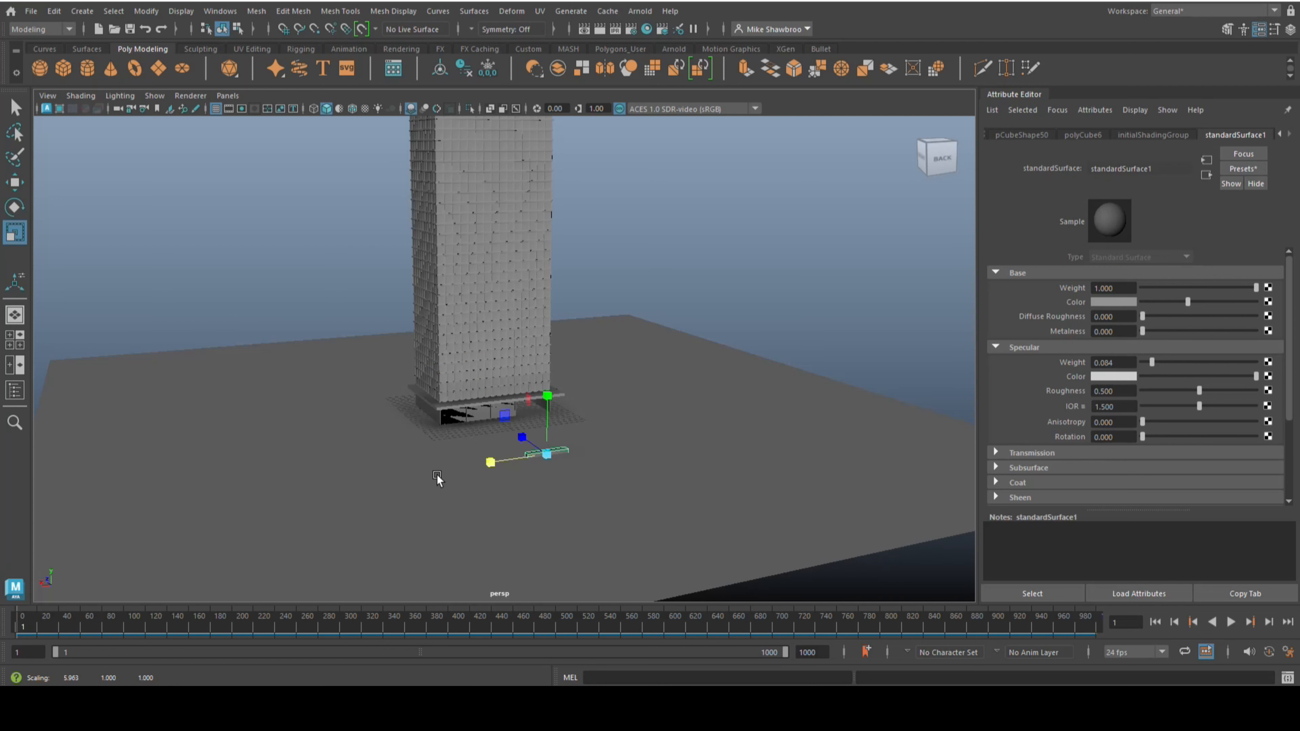
{"action": "left_click_drag", "start_coordinate": [496, 461], "coordinate": [376, 482]}
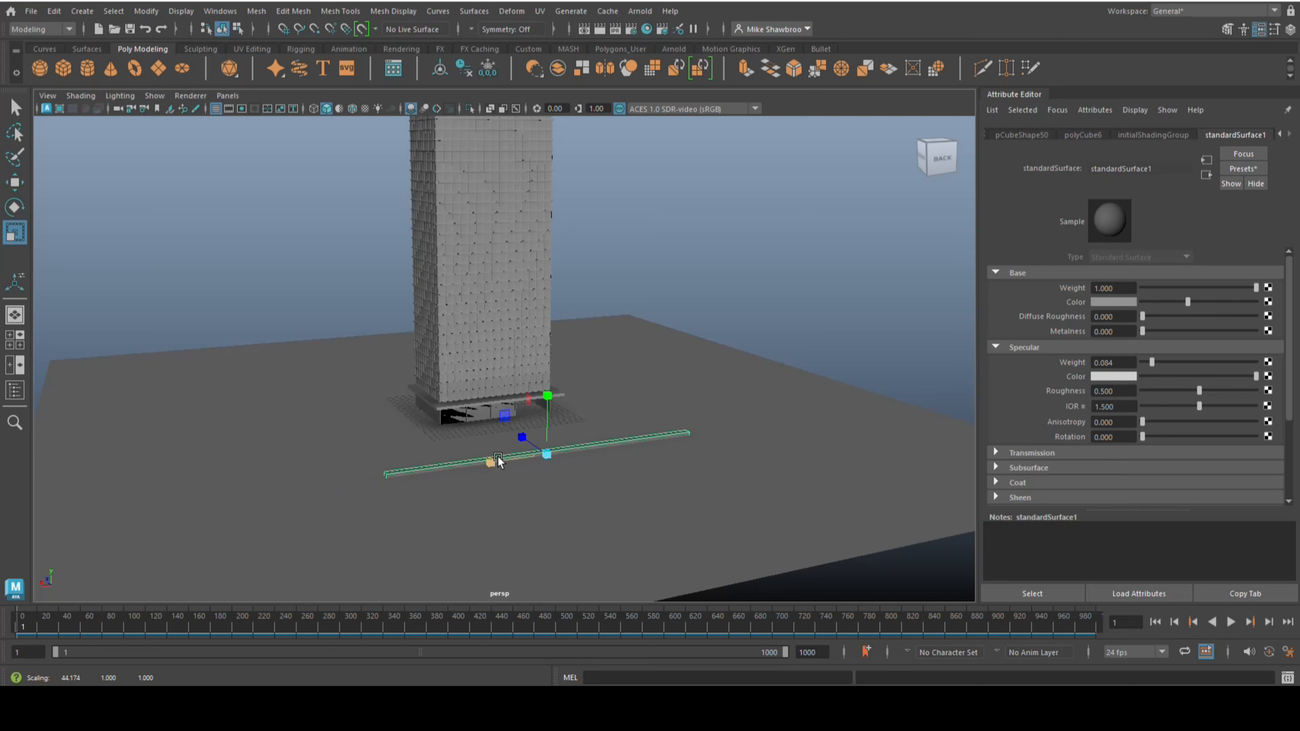
{"action": "left_click_drag", "start_coordinate": [493, 463], "coordinate": [358, 494]}
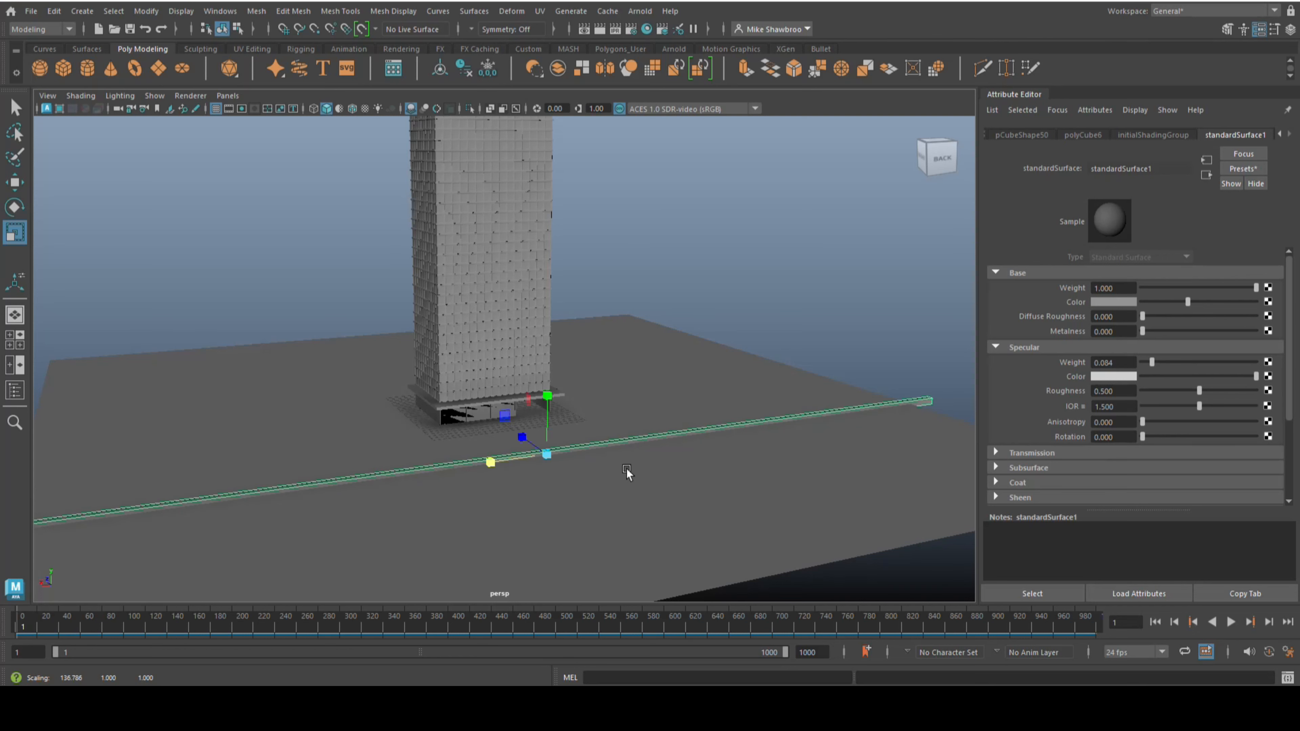
Step: Thin the long strip to about 126.3 by 0.46 by 0.46 in scale and raise it to about Y 0.184
{"action": "left_click_drag", "start_coordinate": [550, 454], "coordinate": [271, 454]}
{"action": "left_click_drag", "start_coordinate": [521, 458], "coordinate": [419, 472]}
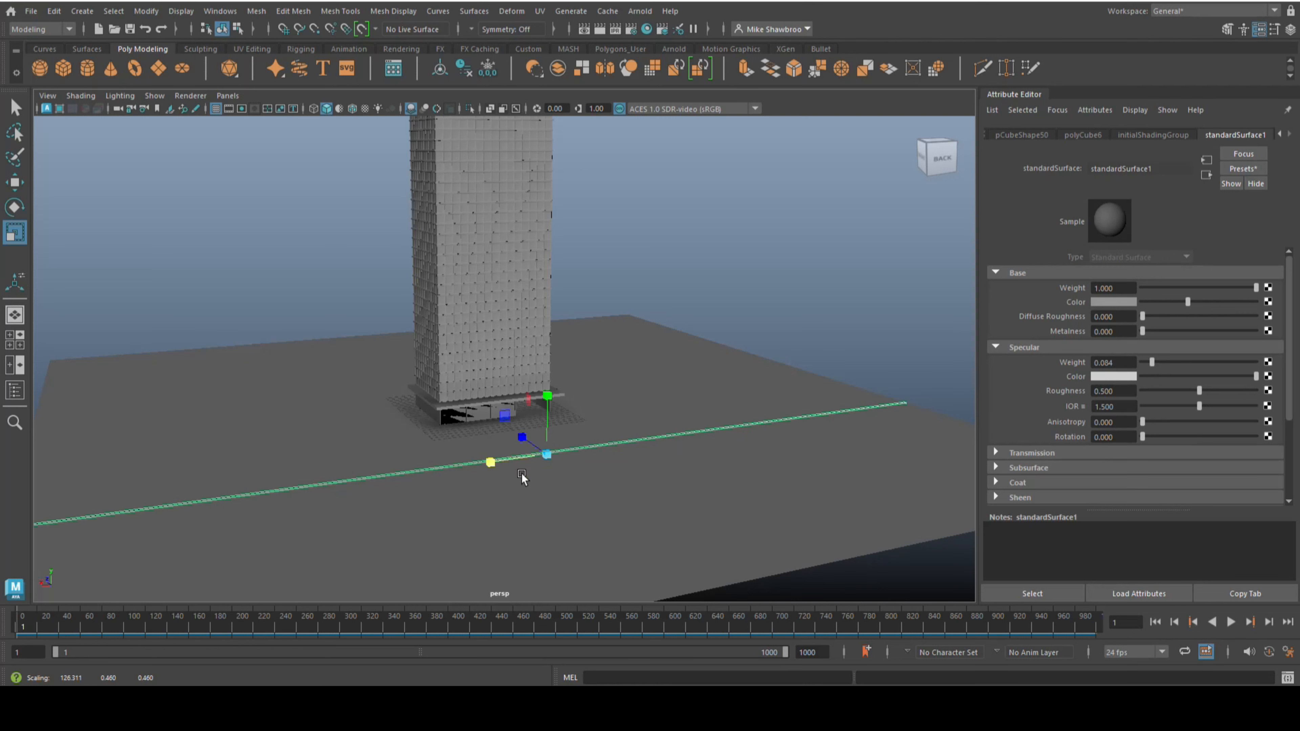
{"action": "key", "text": "w"}
{"action": "left_click_drag", "start_coordinate": [542, 397], "coordinate": [544, 395]}
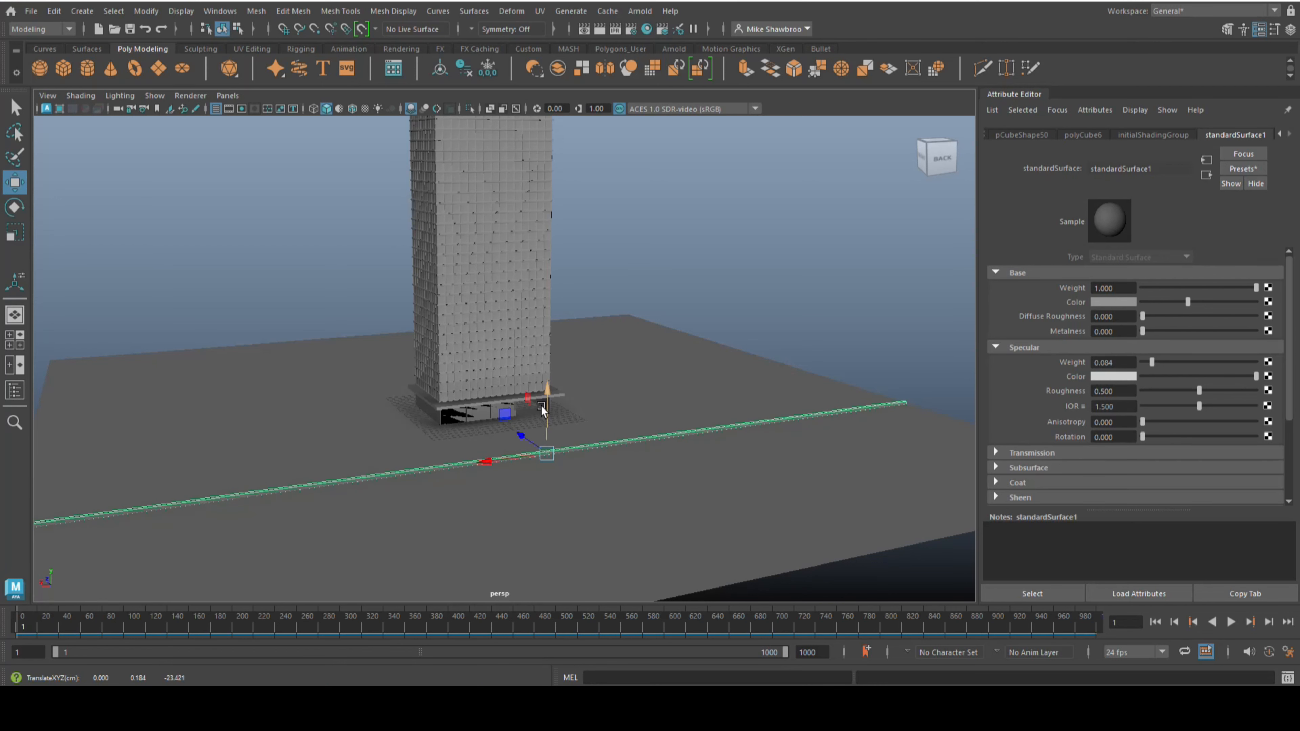
Step: Duplicate the strip and move the copy along Z farther from the building as the opposite road edge
{"action": "scroll", "coordinate": [535, 451], "scroll_direction": "down", "scroll_amount": 5}
{"action": "scroll", "coordinate": [532, 448], "scroll_direction": "up", "scroll_amount": 5}
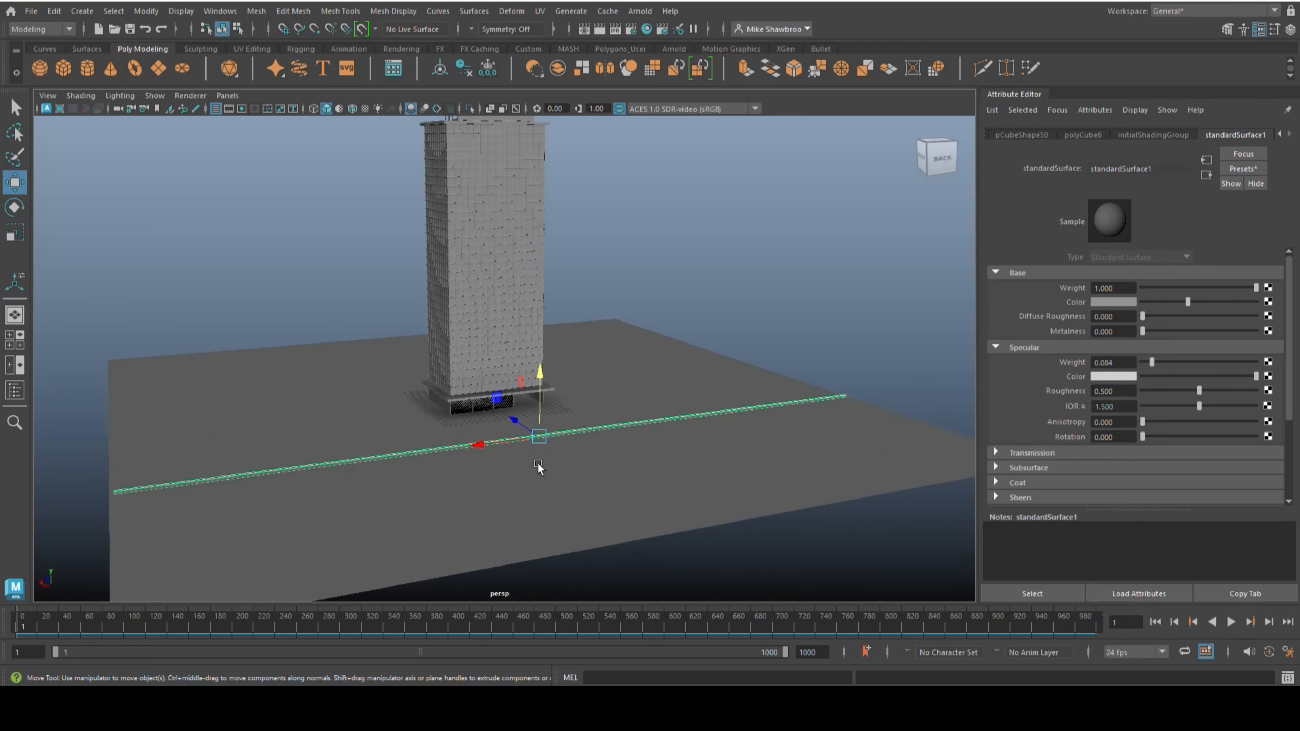
{"action": "left_click_drag", "start_coordinate": [541, 477], "coordinate": [582, 484], "text": "alt"}
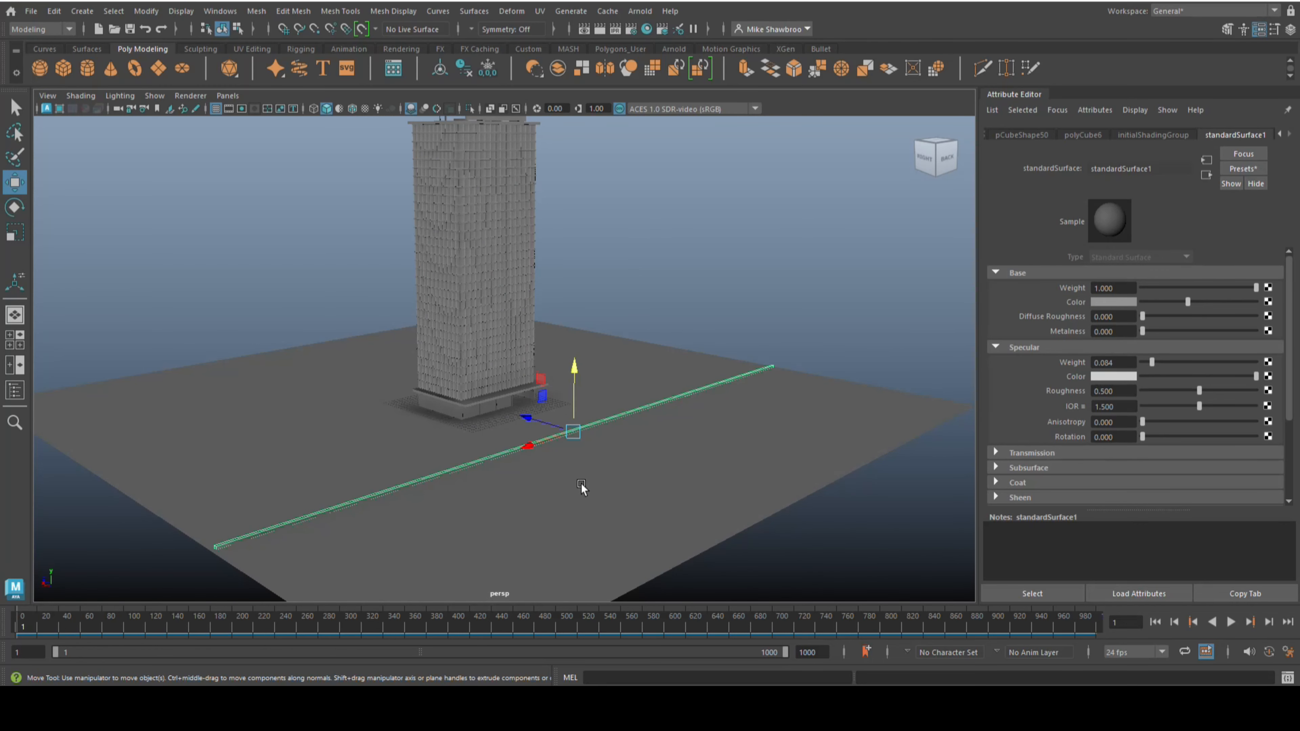
{"action": "key", "text": "ctrl+d"}
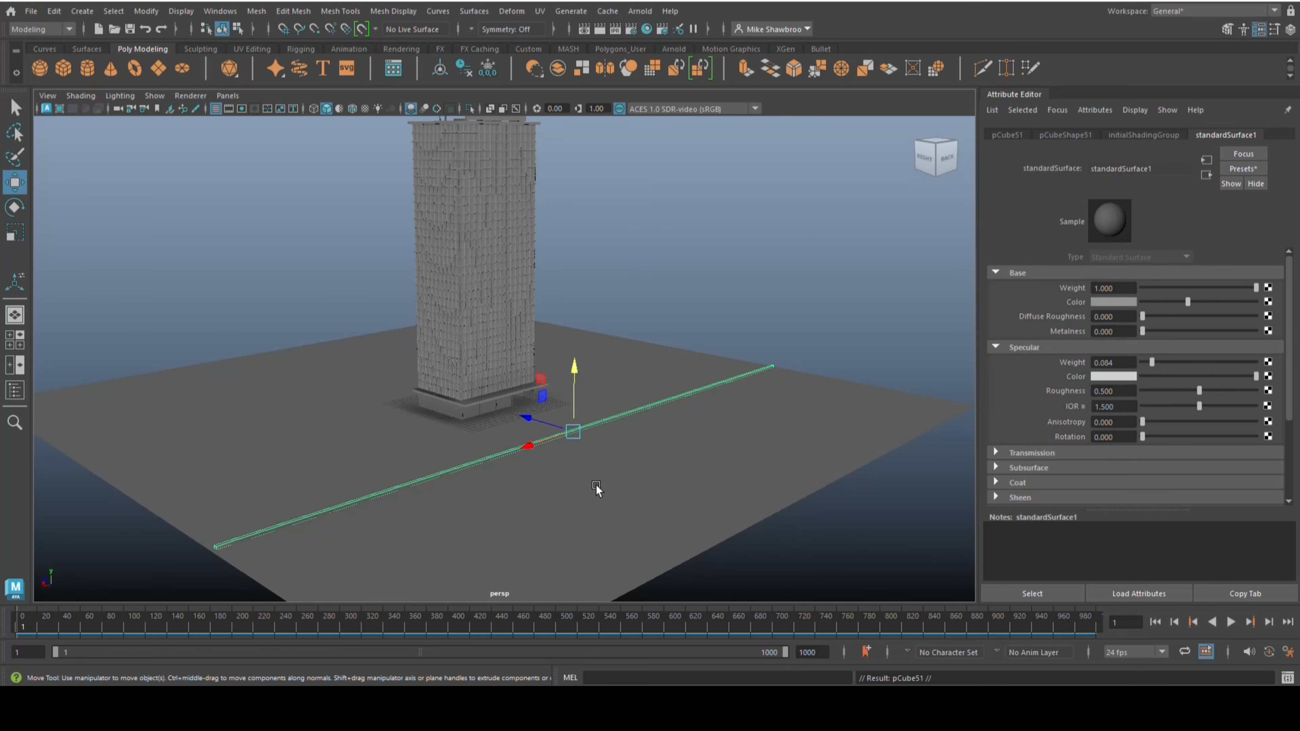
{"action": "left_click_drag", "start_coordinate": [526, 421], "coordinate": [570, 426]}
Step: Examine the tower, its ground floor, the ground plane and both road-edge strips from near and far
{"action": "scroll", "coordinate": [602, 427], "scroll_direction": "up", "scroll_amount": 3}
{"action": "scroll", "coordinate": [570, 426], "scroll_direction": "down", "scroll_amount": 4}
{"action": "middle_click_drag", "start_coordinate": [518, 345], "coordinate": [507, 422], "text": "alt"}
{"action": "scroll", "coordinate": [559, 433], "scroll_direction": "up", "scroll_amount": 3}
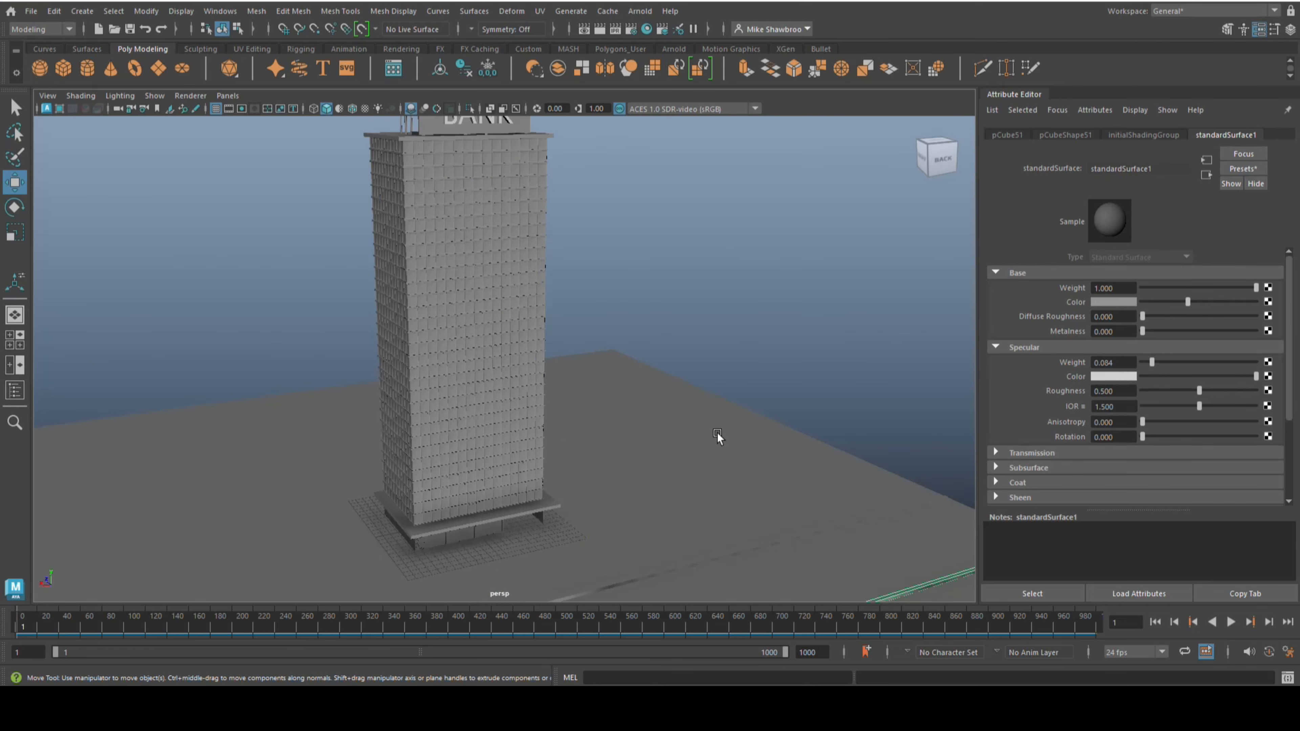
{"action": "scroll", "coordinate": [717, 433], "scroll_direction": "down", "scroll_amount": 3}
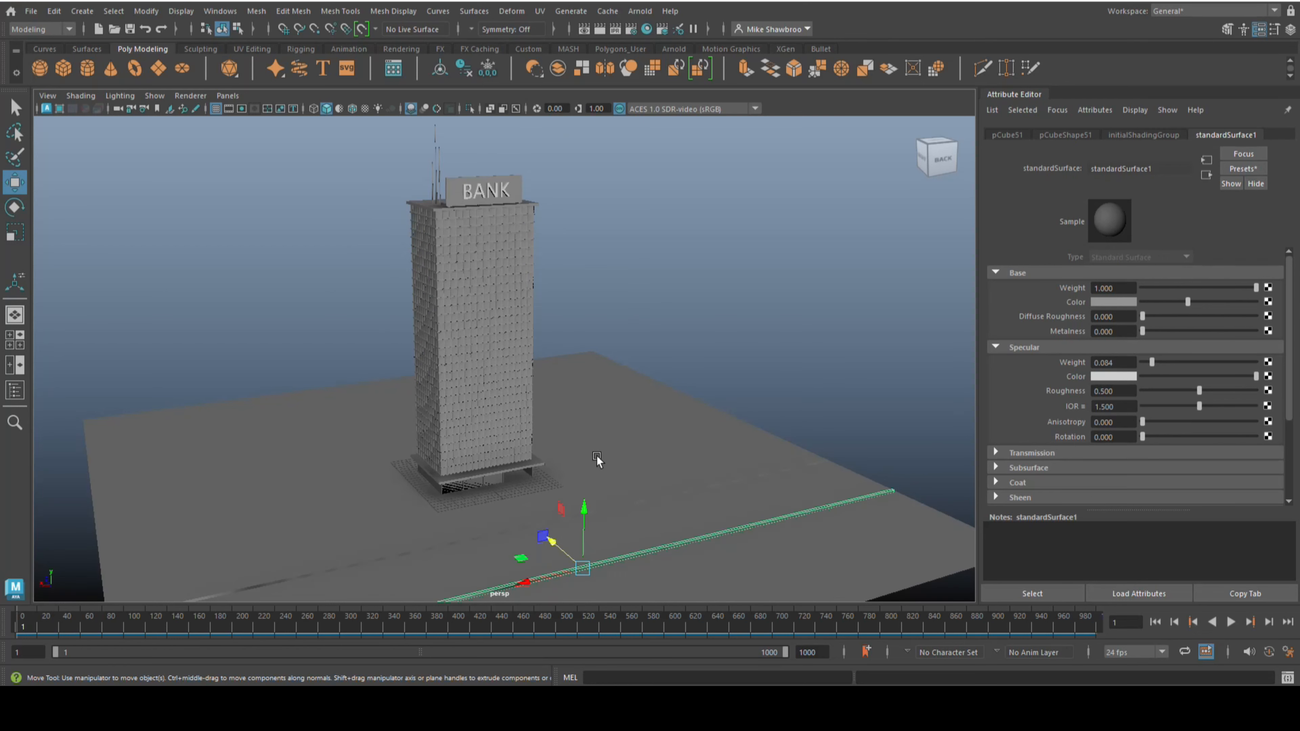
{"action": "scroll", "coordinate": [609, 457], "scroll_direction": "up", "scroll_amount": 3}
{"action": "scroll", "coordinate": [616, 457], "scroll_direction": "up", "scroll_amount": 3}
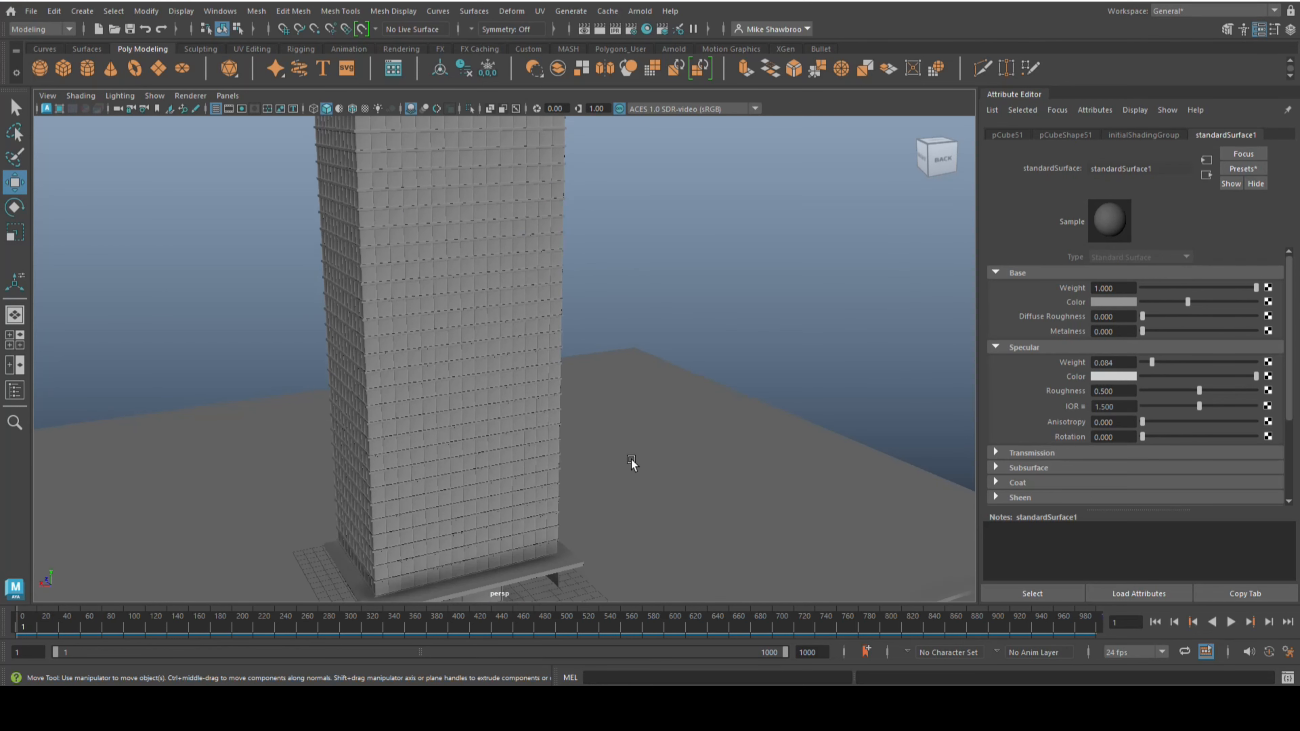
{"action": "middle_click_drag", "start_coordinate": [632, 459], "coordinate": [653, 276], "text": "alt"}
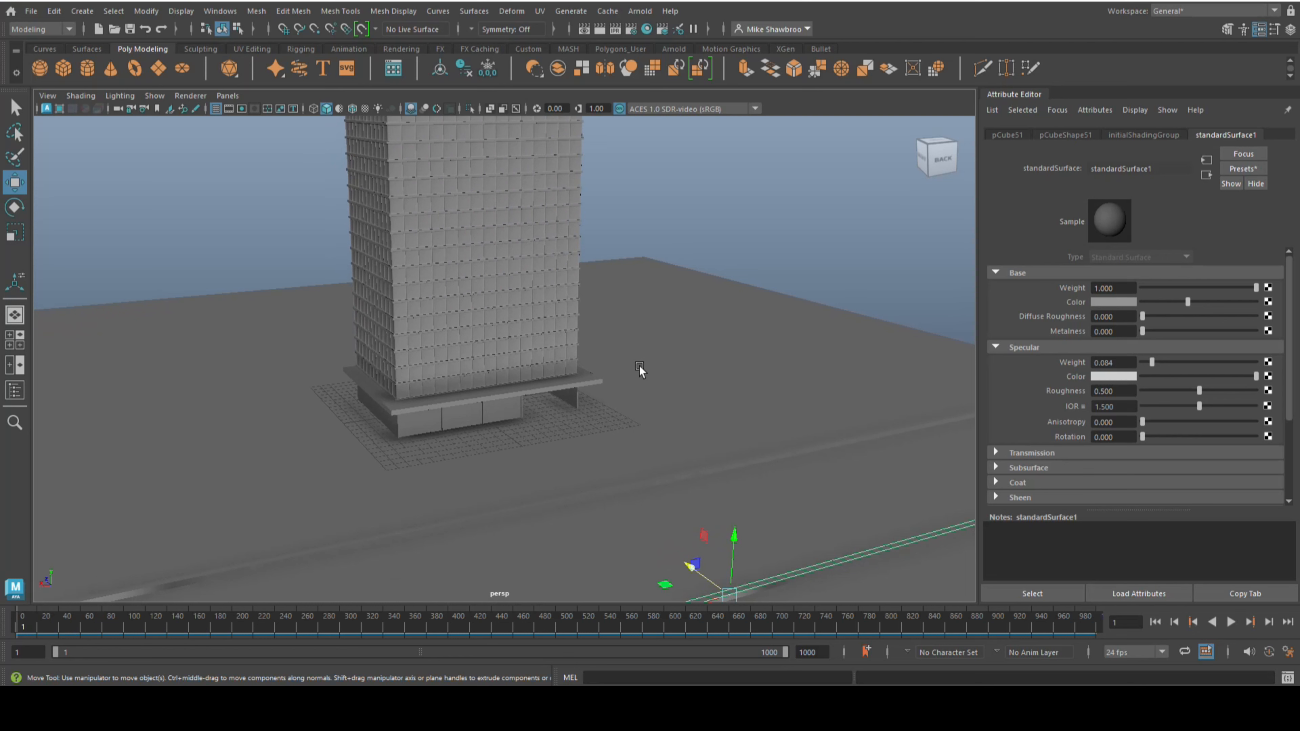
{"action": "scroll", "coordinate": [648, 375], "scroll_direction": "up", "scroll_amount": 2}
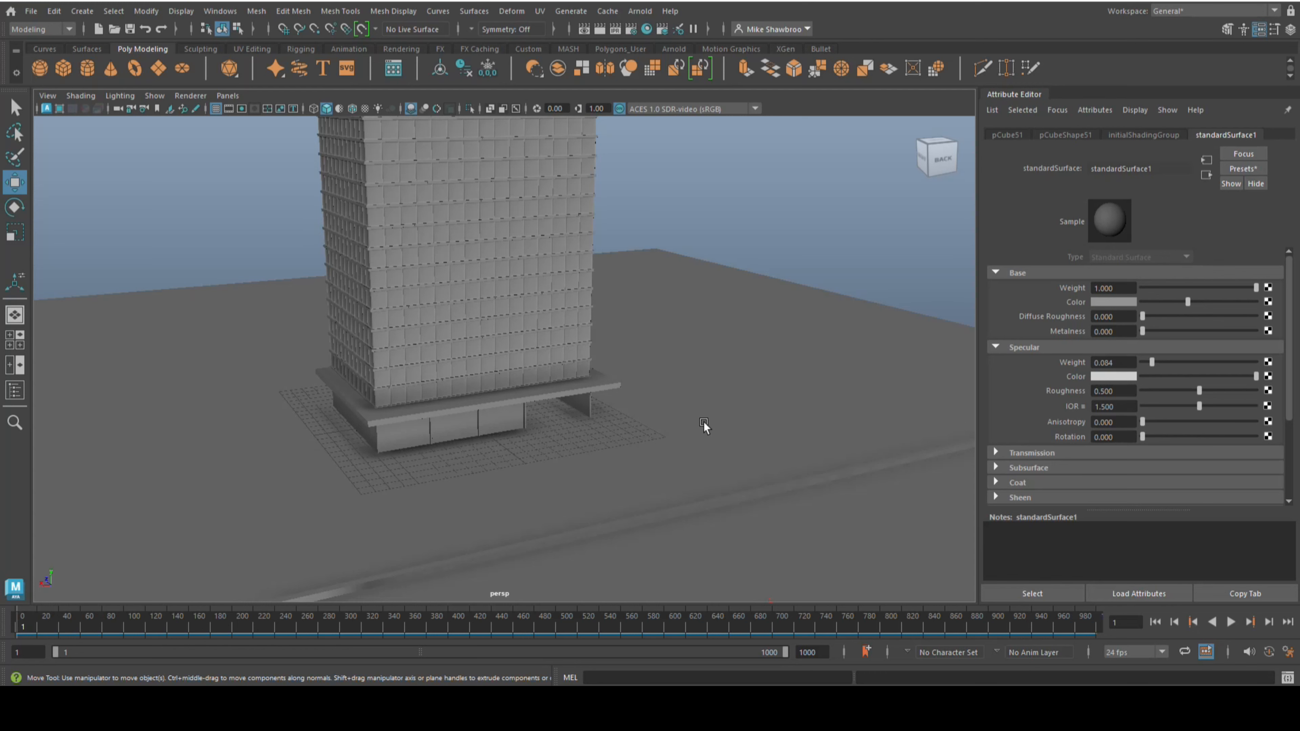
{"action": "scroll", "coordinate": [698, 452], "scroll_direction": "down", "scroll_amount": 4}
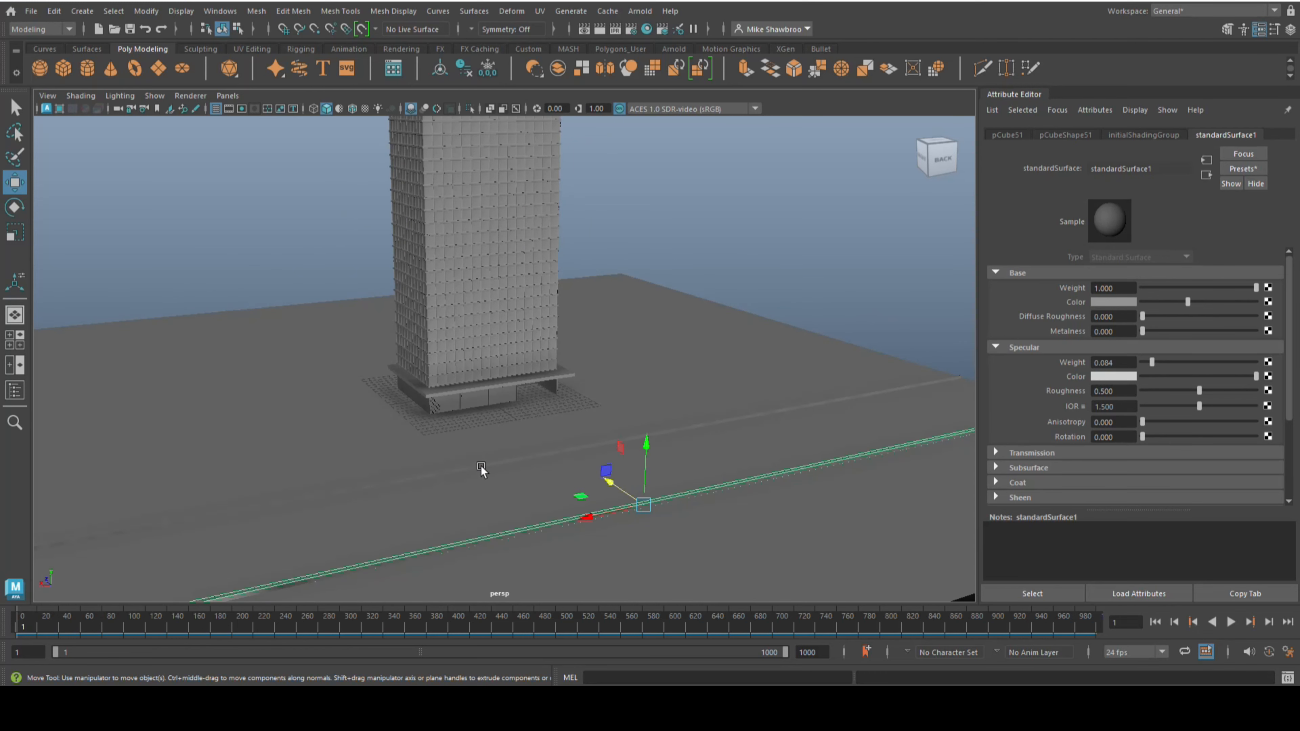
{"action": "scroll", "coordinate": [435, 451], "scroll_direction": "down", "scroll_amount": 4}
{"action": "left_click_drag", "start_coordinate": [386, 442], "coordinate": [444, 523], "text": "alt"}
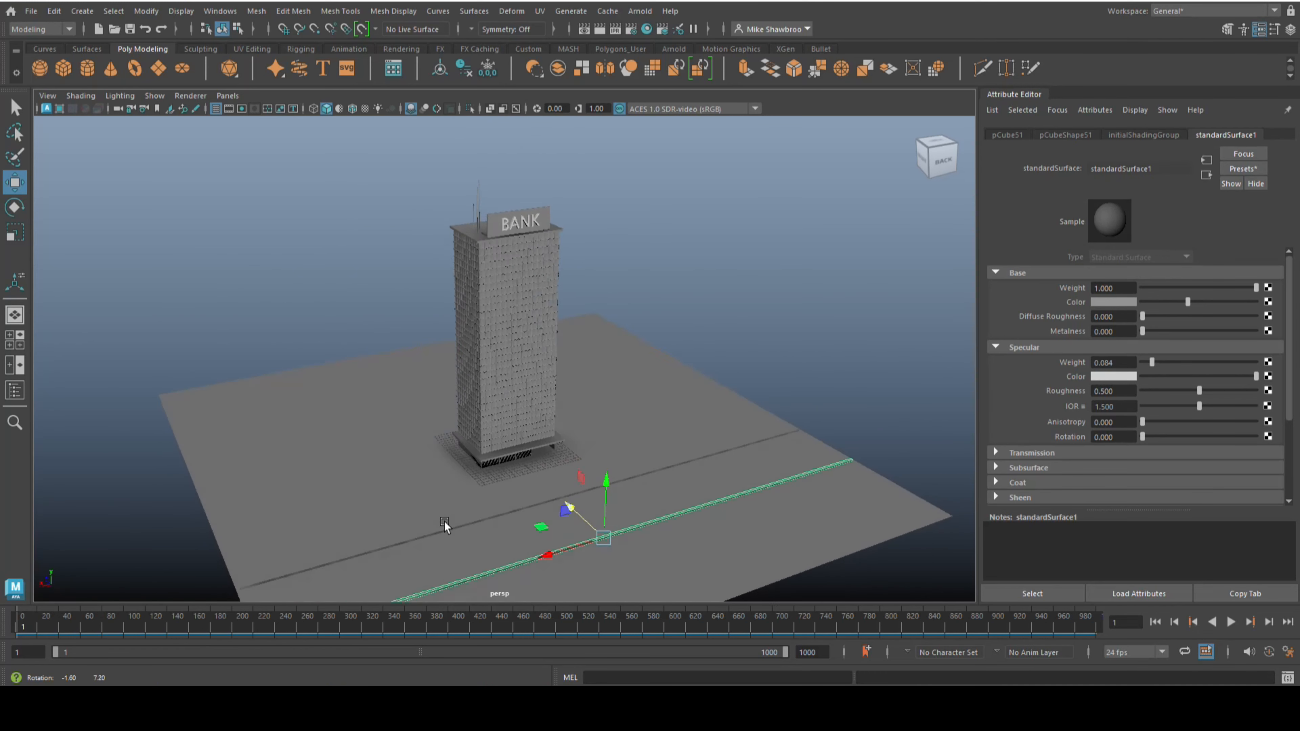
{"action": "scroll", "coordinate": [447, 522], "scroll_direction": "up", "scroll_amount": 4}
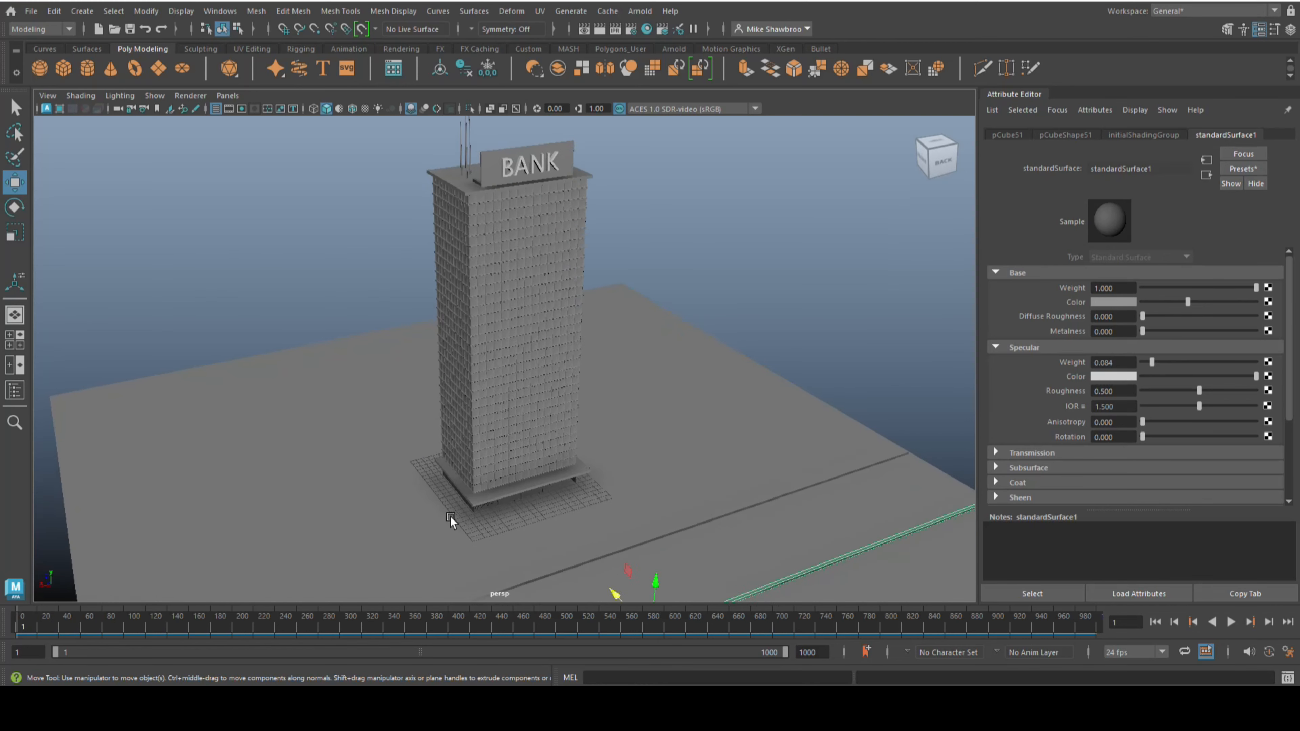
{"action": "middle_click_drag", "start_coordinate": [450, 520], "coordinate": [479, 573], "text": "alt"}
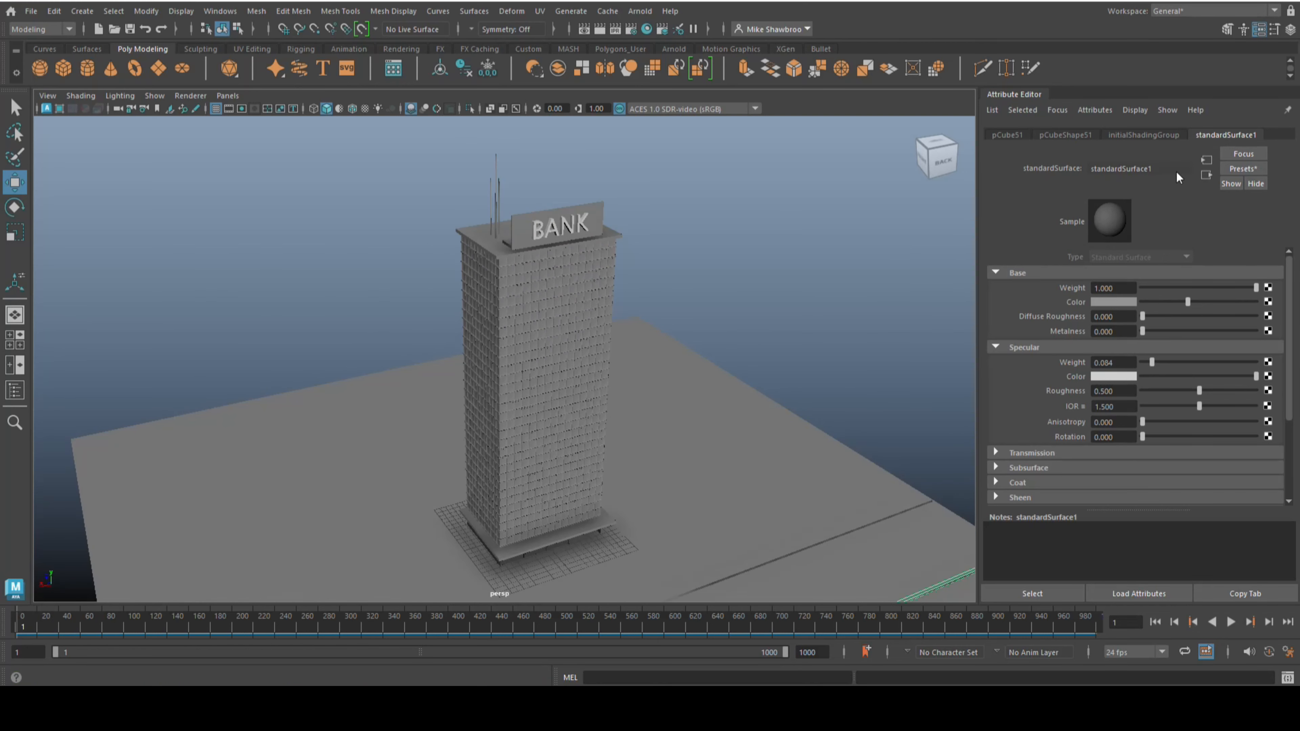
Step: Hide the Attribute Editor to show the whole tower and ground in a wider viewport
{"action": "left_click", "coordinate": [1262, 30]}
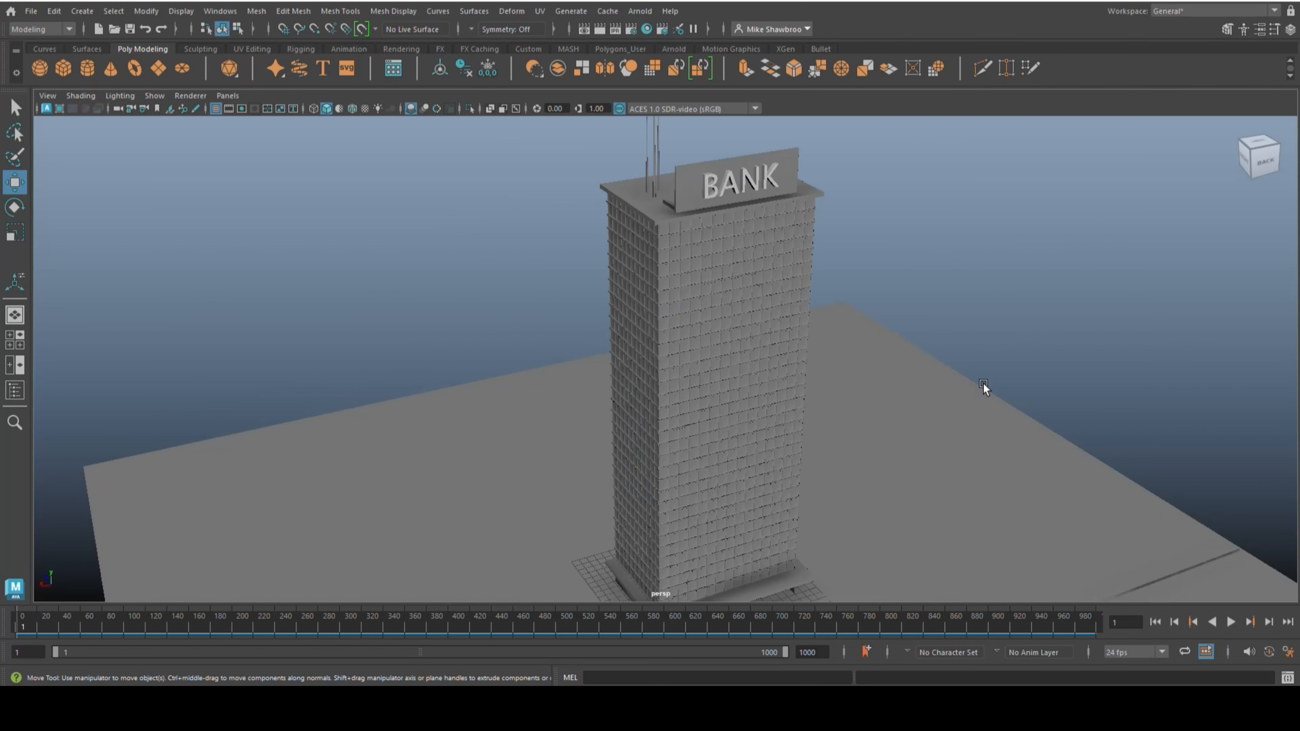
{"action": "scroll", "coordinate": [995, 379], "scroll_direction": "down", "scroll_amount": 3}
{"action": "middle_click_drag", "start_coordinate": [905, 445], "coordinate": [805, 428], "text": "alt"}
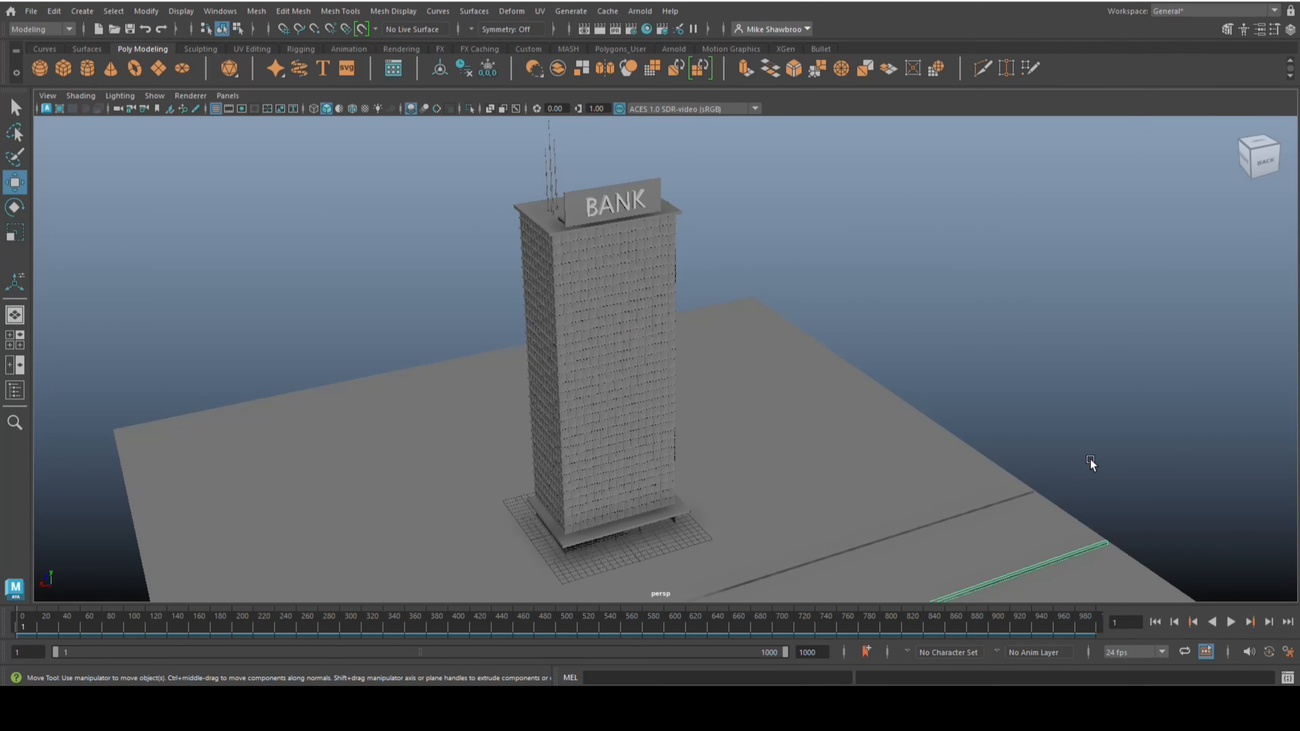